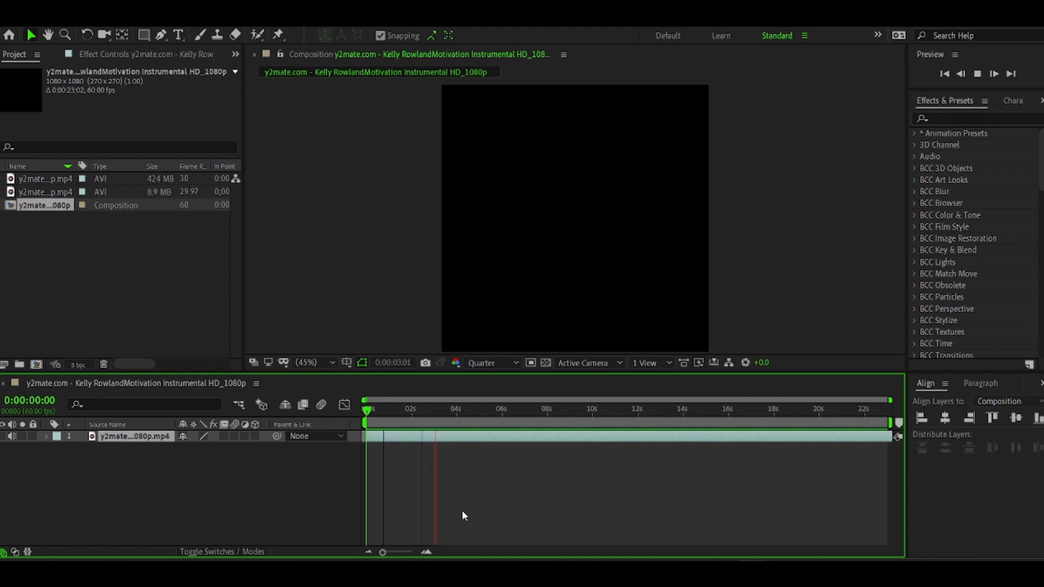
Place composition marker 1 just before 7 seconds and keyframe the audio layer's level from -20 dB at the start up to 0 dB
key("space")
key("shift+1")
key("l")
left_click(81, 449)
key("Home")
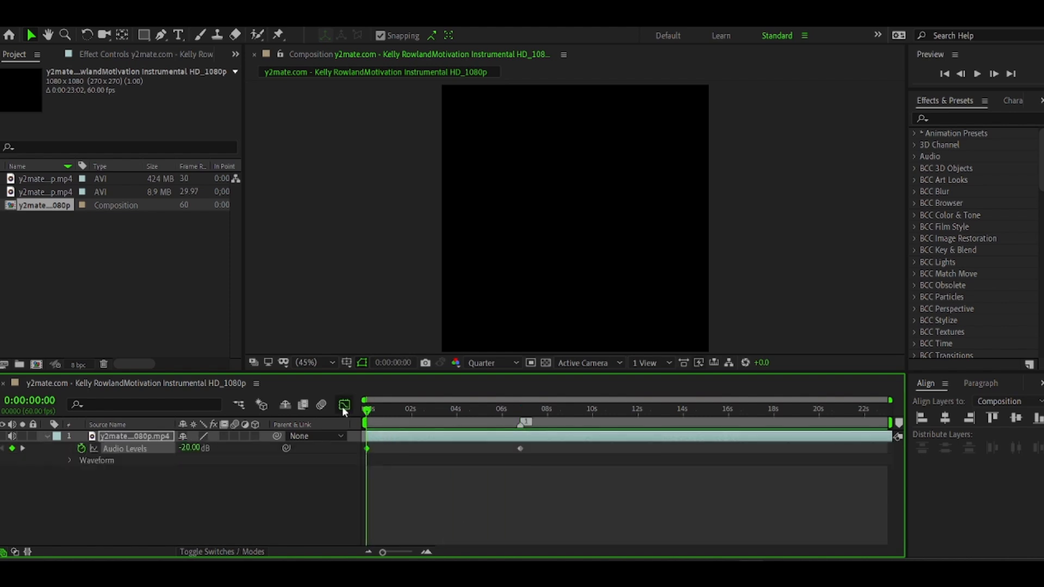
Ease the two Audio Levels fade-in keyframes and preview the music from the start
left_click(343, 407)
key("shift+F3")
key("space")
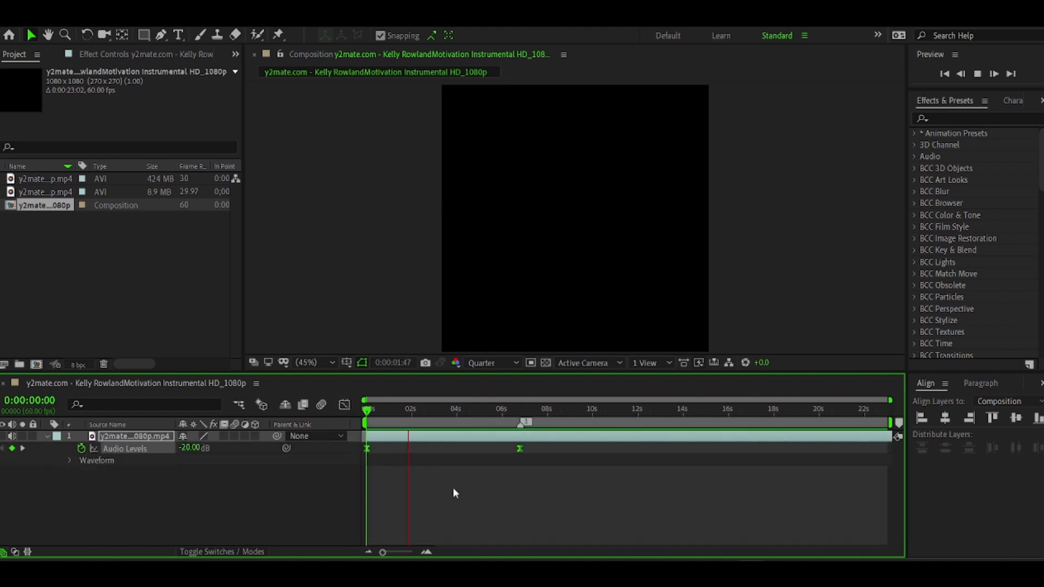
Place composition marker 2 at 0:00:13:37 and set the composition's duration to 0:00:23:20
key("space")
key("shift+2")
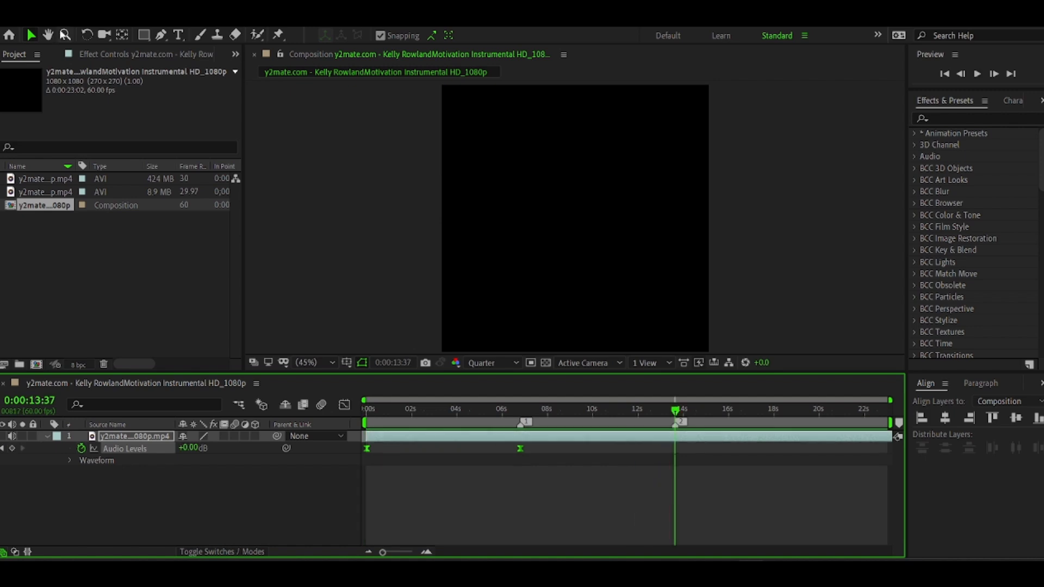
key("ctrl+k")
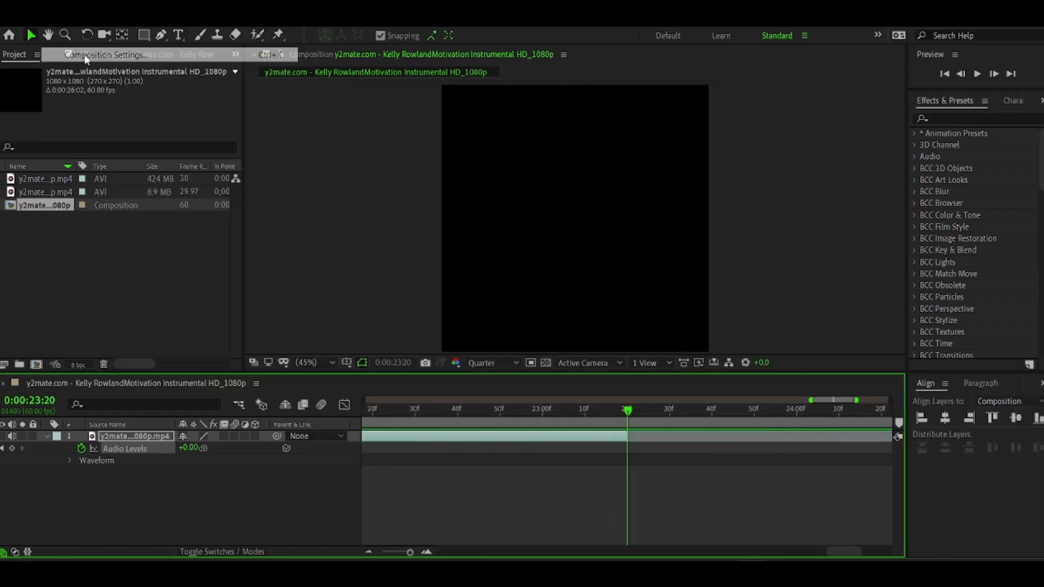
key("ctrl+k")
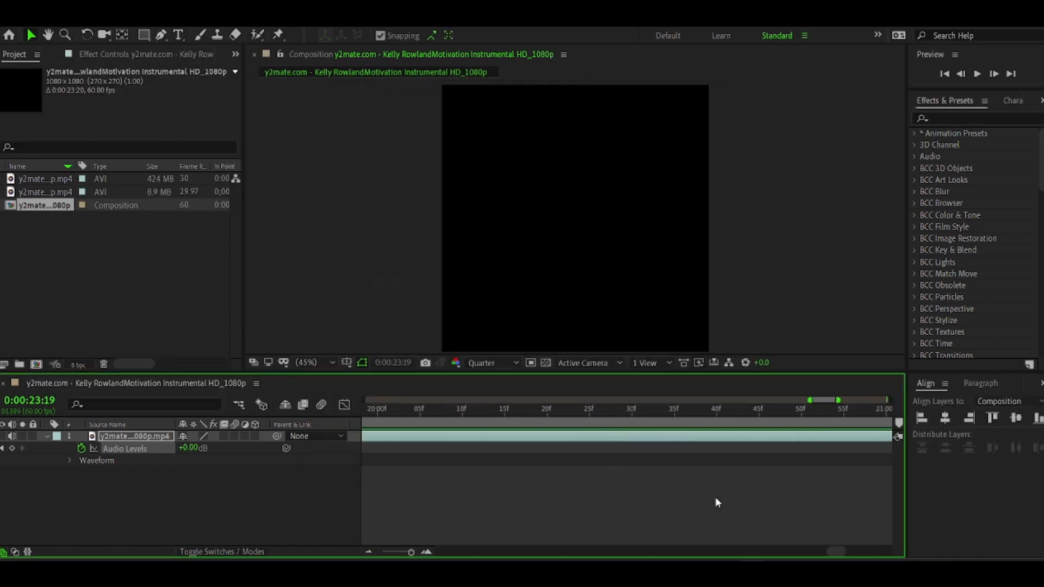
Place composition marker 3 at 0:00:20:26 and fade the audio level from 0 dB there to -20 dB at the end with an eased curve
key("space")
left_click(392, 553)
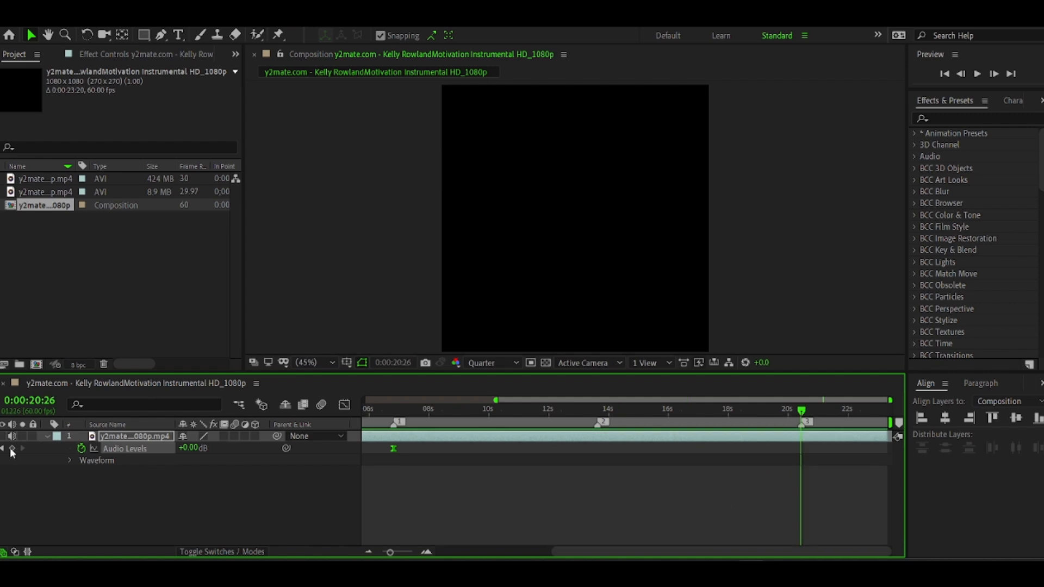
key("End")
key("shift+F3")
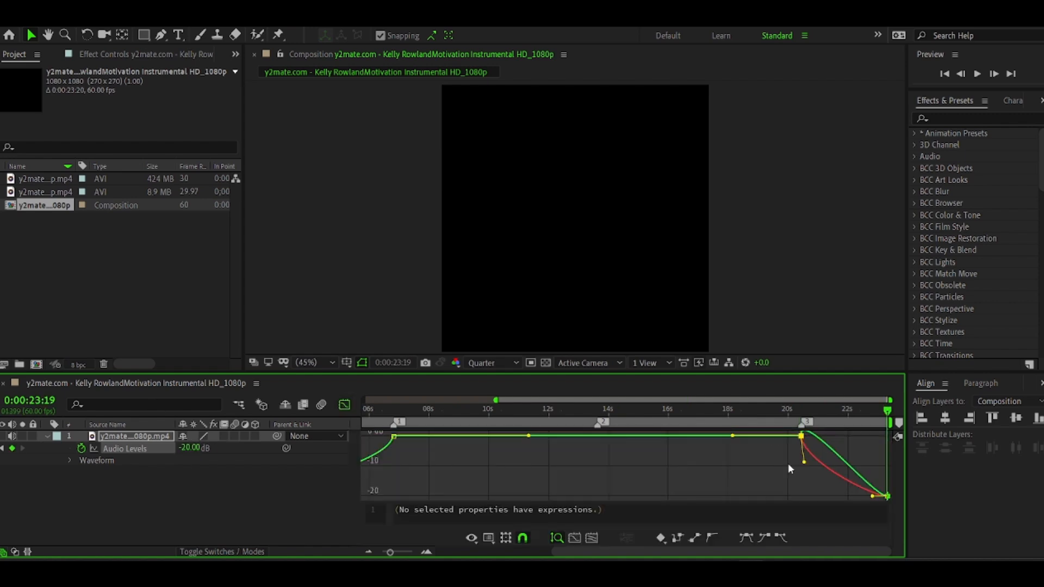
left_click(345, 404)
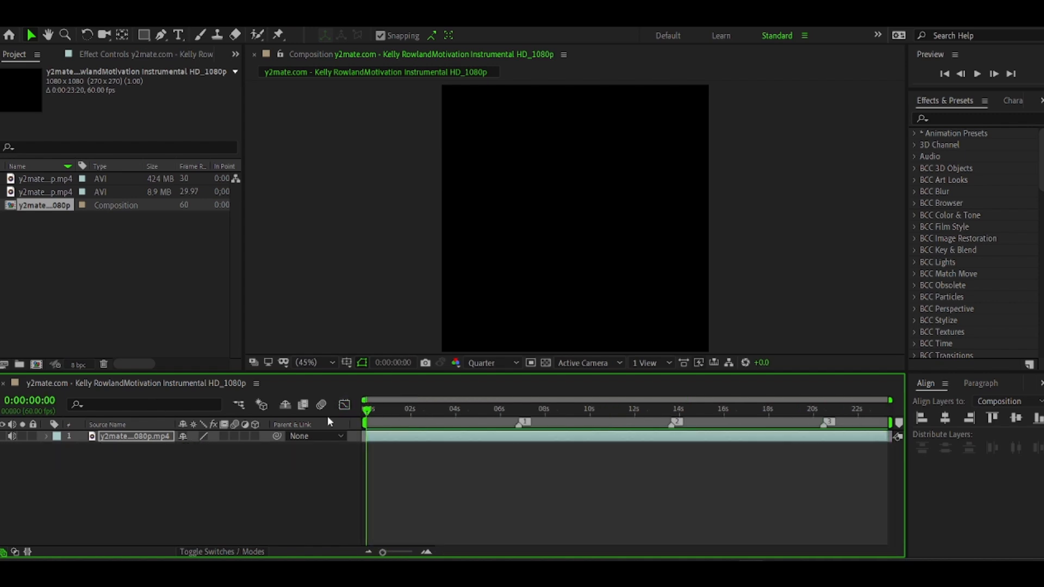
Preview the music and add beat markers to the audio layer between about 7.5 seconds and 0:00:10:08
key("space")
left_click_drag(644, 410, 566, 420)
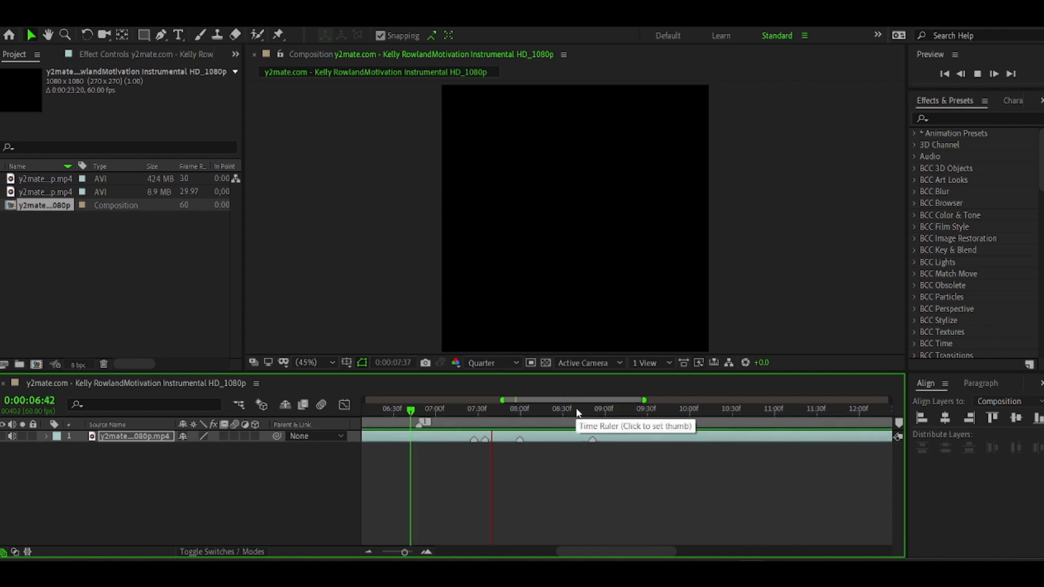
left_click(575, 411)
key("1")
key("space")
key("space")
key("space")
key("space")
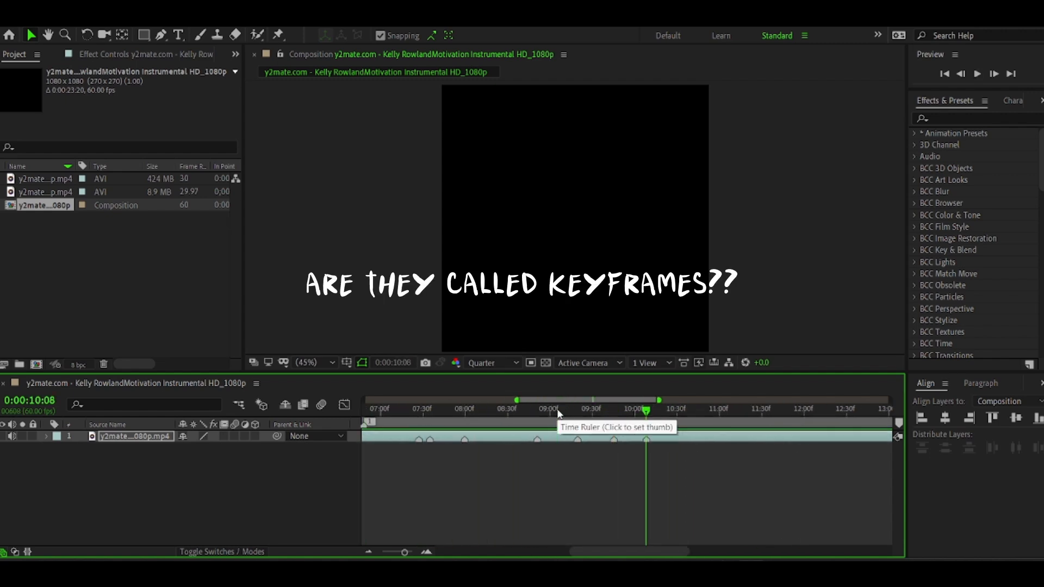
Add beat markers to the audio layer from about 10.5 seconds to 0:00:10:58, replaying the section to check them
key("KP_Multiply")
left_click(534, 413)
key("space")
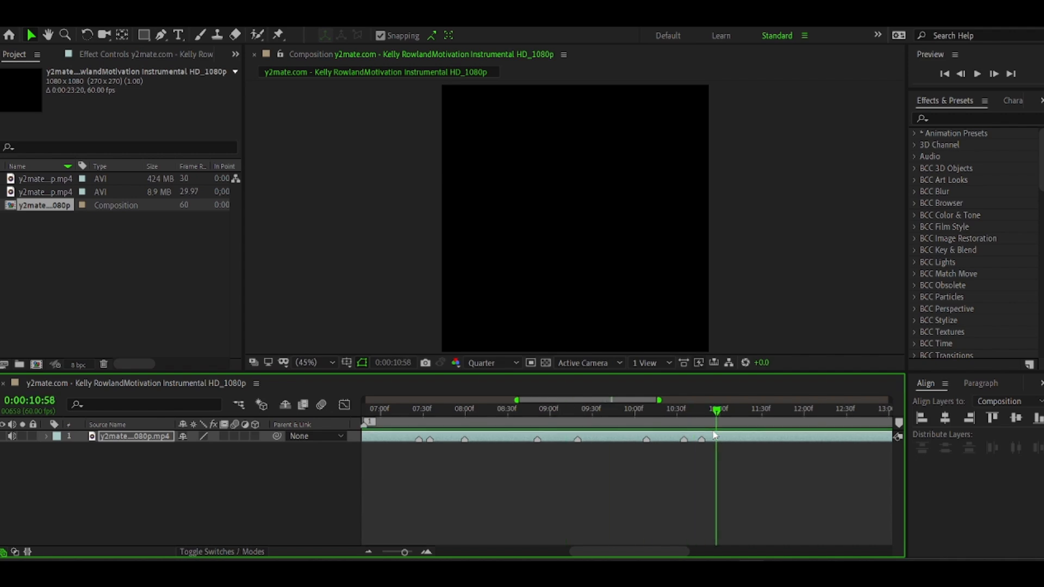
key("KP_Multiply")
left_click(650, 408)
key("space")
key("space")
Add the remaining beat markers to the audio layer from about 11.4 seconds until just before marker 2
key("Page_Up")
key("Page_Up")
key("Page_Up")
key("KP_Multiply")
left_click(660, 411)
key("space")
scroll(662, 422, "right", 5)
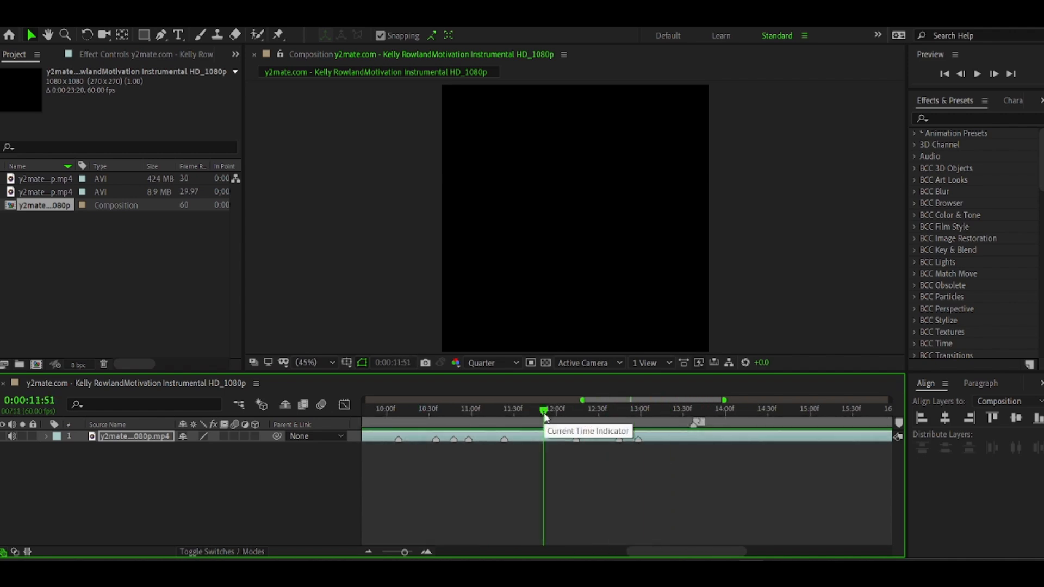
key("space")
scroll(501, 483, "left", 5)
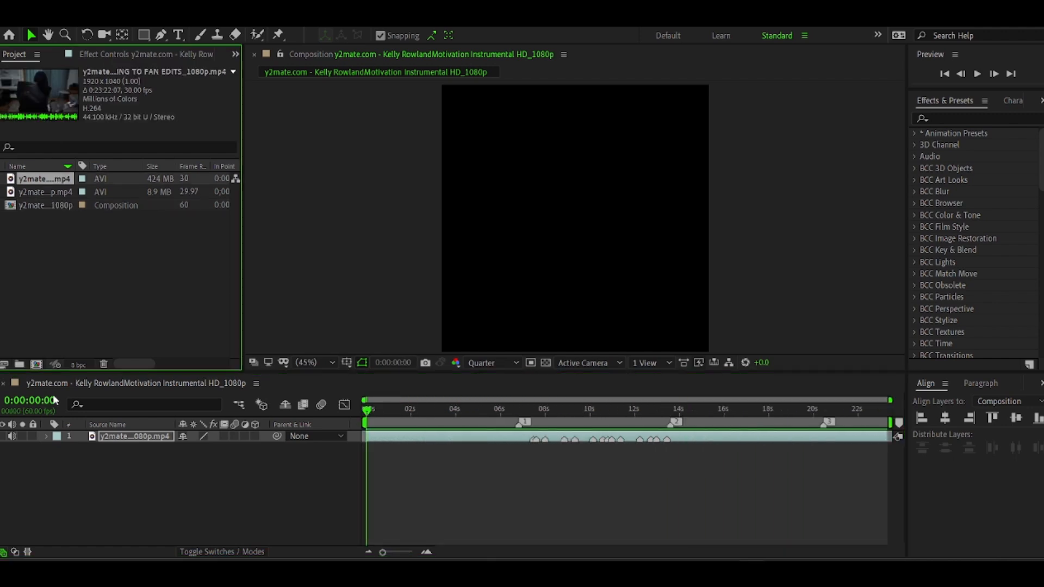
Add the REACTING TO FAN EDITS video above the audio layer and open it in the Layer viewer
left_click_drag(51, 180, 76, 437)
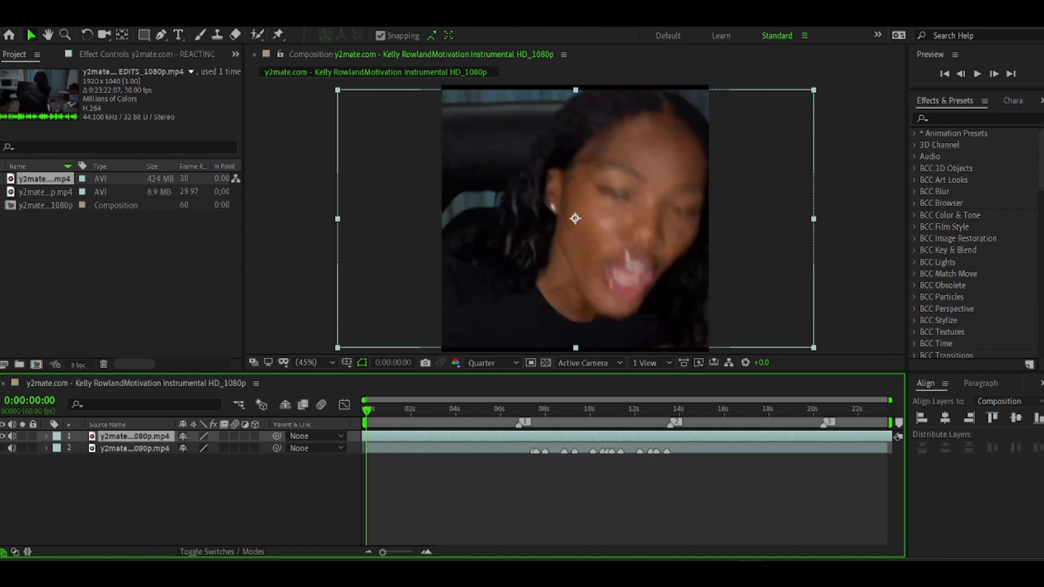
double_click(879, 436)
Slide the video layer far earlier until its headset footage past the 17-minute mark fills the composition, and close the Layer viewer
left_click_drag(875, 438, 33, 448)
left_click_drag(878, 437, 32, 435)
left_click_drag(881, 438, 33, 441)
left_click_drag(881, 438, 32, 445)
left_click_drag(878, 438, 32, 446)
left_click_drag(878, 439, 32, 446)
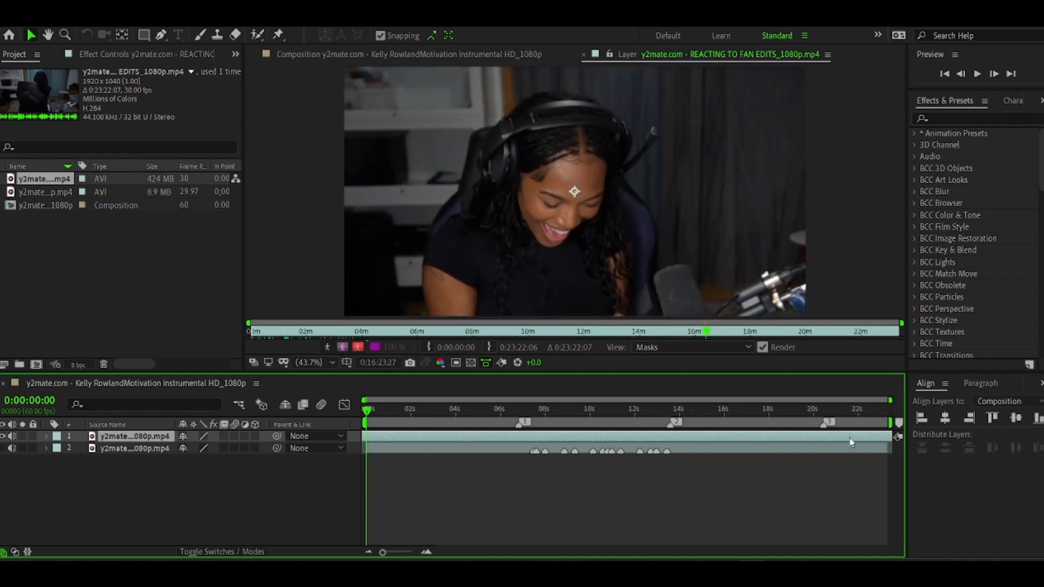
left_click_drag(852, 442, 33, 443)
left_click_drag(885, 438, 33, 447)
left_click_drag(739, 447, 683, 443)
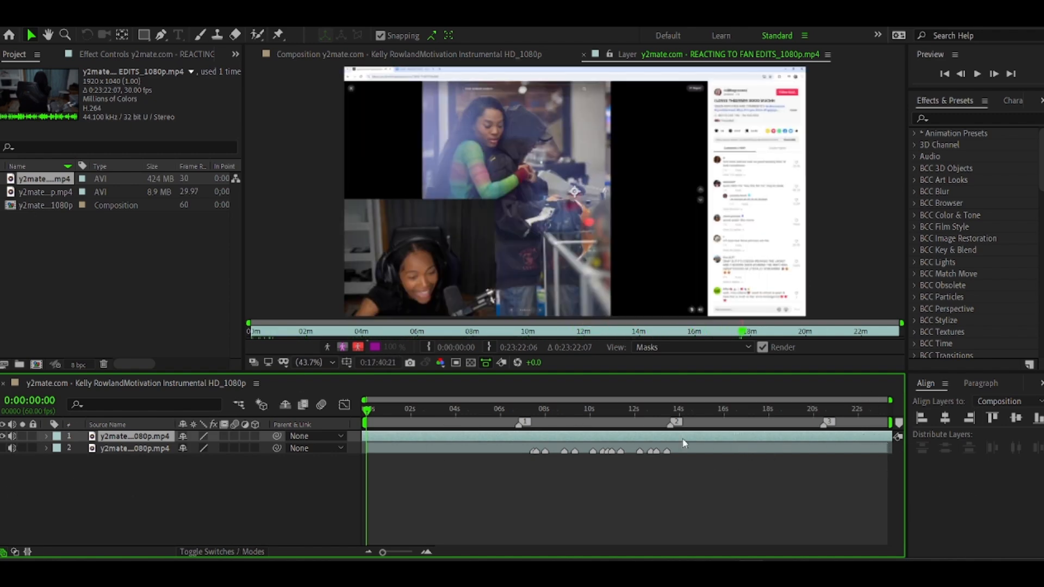
left_click(794, 449)
left_click_drag(794, 440, 577, 435)
left_click(583, 55)
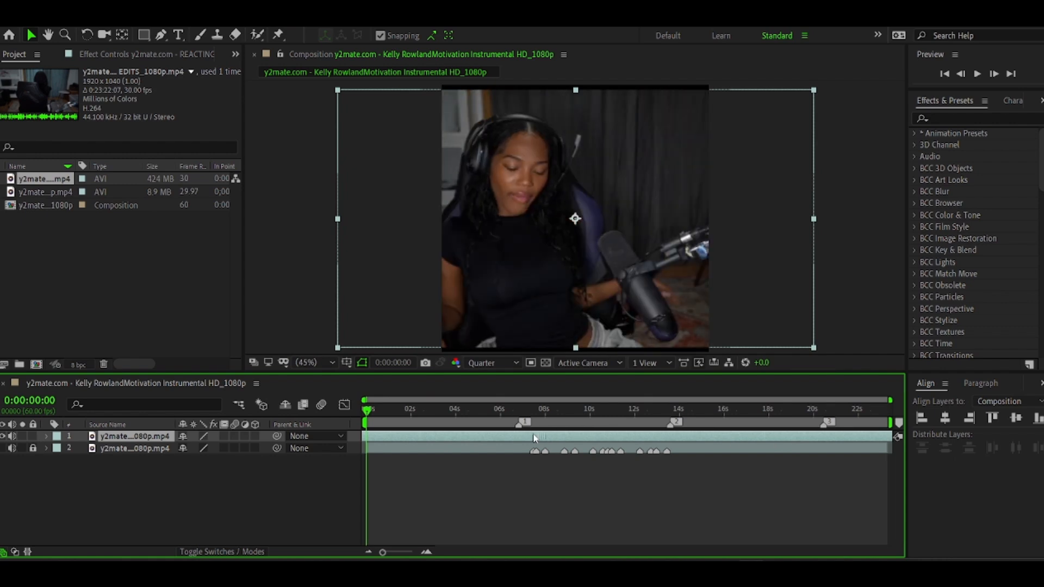
Discard the footage before the composition's start and split the video at about 0.6 seconds to end the first clip
left_click(400, 553)
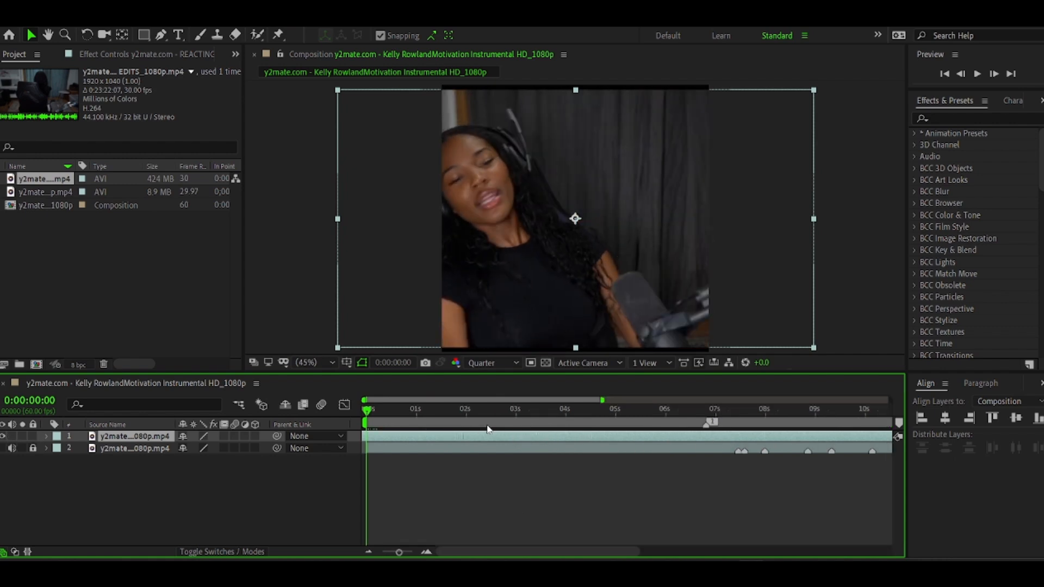
left_click_drag(487, 431, 424, 437)
key("ctrl+shift+d")
left_click(363, 448)
key("Delete")
left_click_drag(366, 411, 397, 412)
left_click(417, 437)
key("ctrl+shift+d")
Slide the remaining footage earlier, delete its excess before the first cut, and end the second clip at 0:00:01:09
left_click_drag(761, 437, 671, 422)
key("ctrl+shift+d")
left_click(380, 448)
key("Delete")
key("ctrl+shift+d")
Delete the excess footage before 0:00:01:09 and end the third clip at about 1.6 seconds
left_click_drag(398, 411, 482, 411)
key("ctrl+shift+d")
left_click(416, 448)
key("Delete")
key("ctrl+shift+d")
Make the fourth clip end at 0:00:02:18, slide the remaining footage to a new moment, and delete the excess before that cut
left_click(412, 449)
key("Delete")
key("ctrl+shift+d")
key("ctrl+shift+d")
left_click_drag(494, 437, 445, 443)
key("ctrl+shift+d")
left_click(404, 448)
key("Delete")
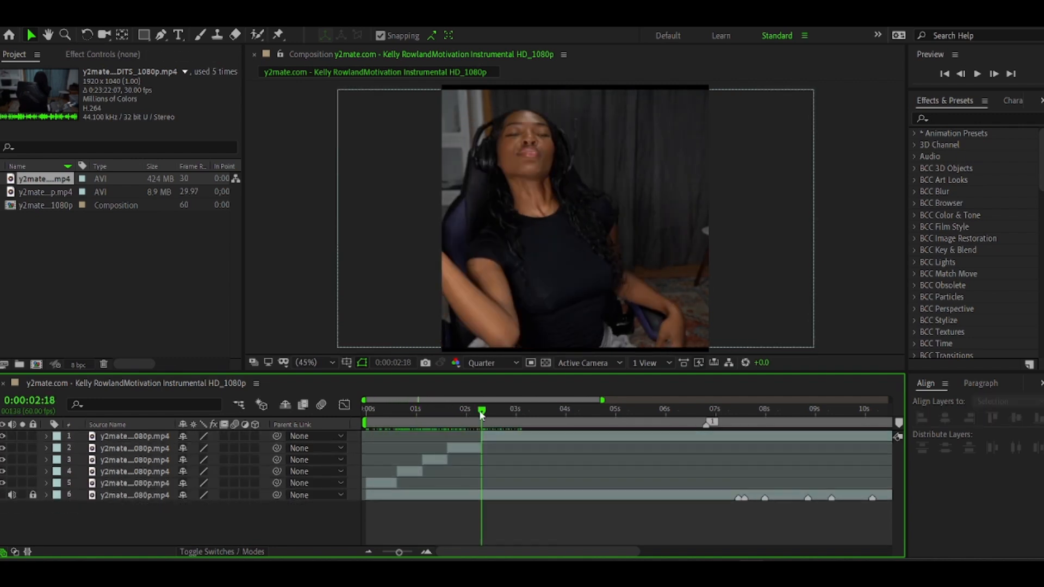
Split the footage at 0:00:03:08, slide the remainder earlier, and delete its excess before the cut
left_click_drag(481, 411, 523, 411)
key("ctrl+shift+d")
left_click_drag(539, 437, 410, 438)
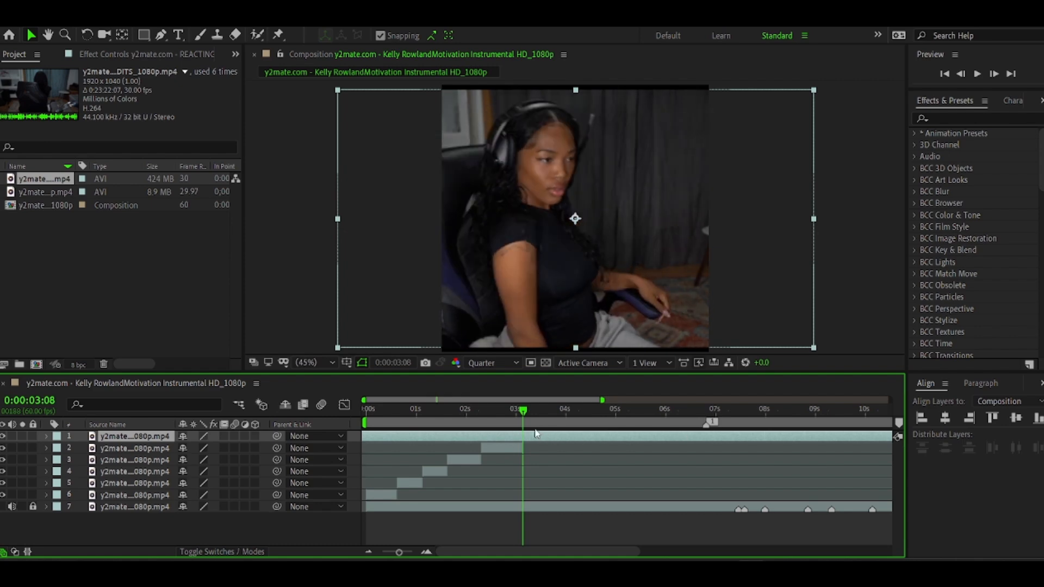
key("ctrl+shift+d")
left_click(500, 448)
key("Delete")
End the next clip at about 3.9 seconds and trim the excess footage before that cut
key("ctrl+shift+d")
left_click_drag(523, 411, 592, 412)
key("ctrl+shift+d")
left_click(531, 449)
Split the footage at 0:00:04:31, slide the remainder earlier, and delete its excess before the cut
key("ctrl+shift+d")
left_click_drag(833, 436, 692, 434)
key("ctrl+shift+d")
left_click(566, 449)
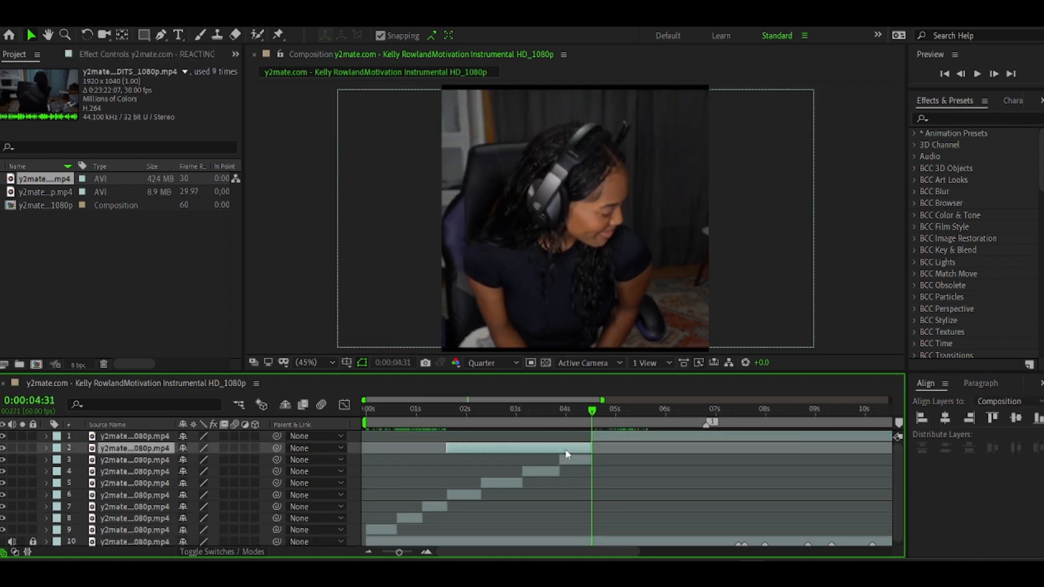
key("Delete")
Cut two more short clips ending at about 5.2 and 5.9 seconds, deleting the excess footage before each cut
left_click_drag(592, 412, 700, 437)
key("ctrl+shift+d")
key("ctrl+shift+d")
key("Delete")
key("ctrl+shift+d")
key("ctrl+shift+d")
key("Delete")
Cut two further clips ending at about 6.6 seconds and 0:00:07:10, deleting the excess footage before each cut
key("ctrl+shift+d")
key("ctrl+shift+d")
key("Delete")
key("ctrl+shift+d")
key("ctrl+shift+d")
left_click(713, 448)
key("Delete")
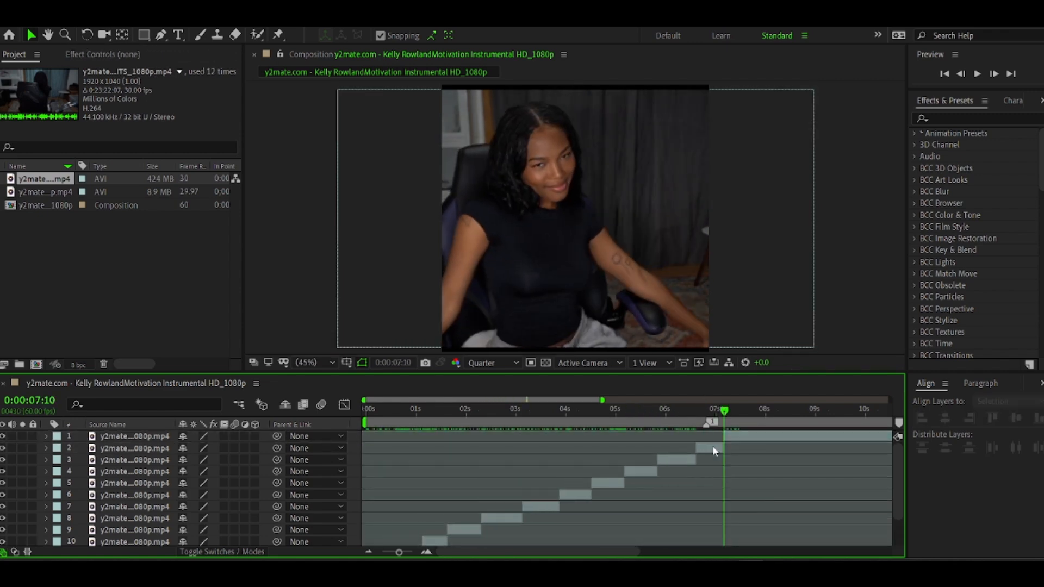
Split the footage at about 7.7 seconds, slide the remainder earlier, and delete its excess before the cut
key("ctrl+shift+d")
left_click_drag(772, 436, 670, 437)
key("ctrl+shift+d")
left_click(691, 448)
key("Delete")
Split the footage at 0:00:08:21, slide the remainder to a new moment, and delete its excess before the cut
left_click_drag(750, 412, 702, 433)
key("ctrl+shift+d")
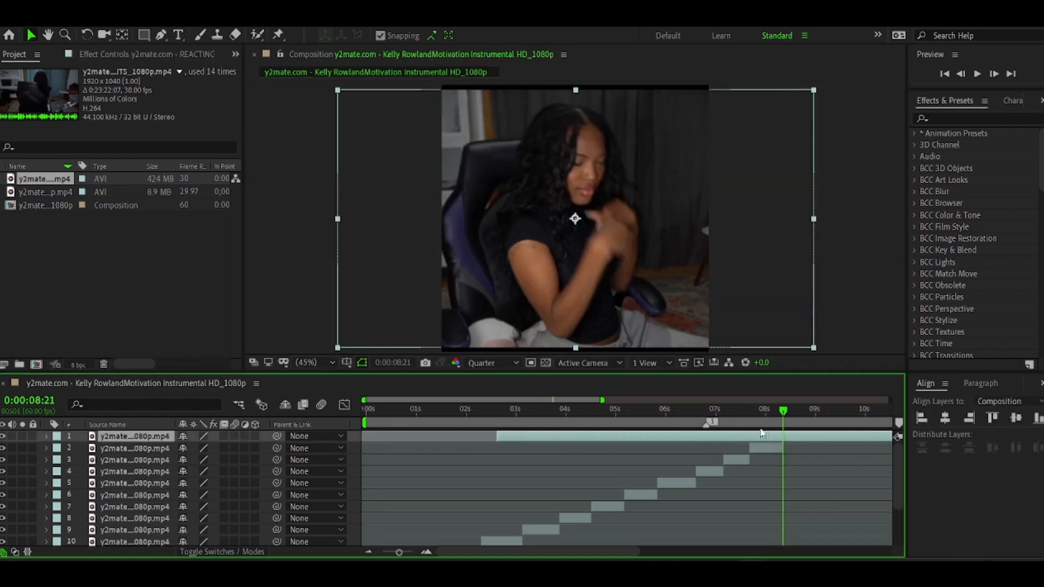
key("ctrl+shift+d")
left_click(768, 448)
key("Delete")
Split the footage at about 9 seconds, slide the remainder earlier, and delete its excess before the cut
left_click_drag(784, 411, 814, 414)
key("ctrl+shift+d")
mouse_move(832, 438)
left_mouse_down()
mouse_move(802, 442)
mouse_move(841, 415)
mouse_move(820, 438)
left_mouse_up()
key("ctrl+shift+d")
left_click(795, 448)
key("Delete")
Split the footage at 0:00:09:32 to end the laughing clip
left_click(856, 436)
key("ctrl+shift+d")
scroll(838, 441, "right", 3)
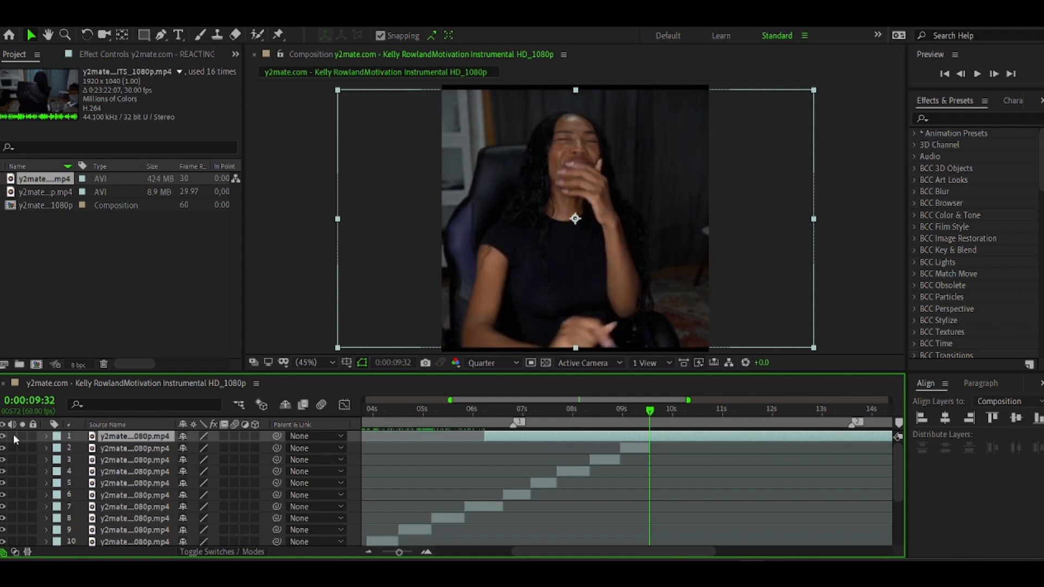
Turn on the remaining footage's audio, move it to start just after 0:00:09:32, and preview it up to 0:00:13:08
left_click(14, 436)
left_click_drag(613, 437, 783, 433)
key("space")
left_click(711, 412)
key("space")
left_click(829, 411)
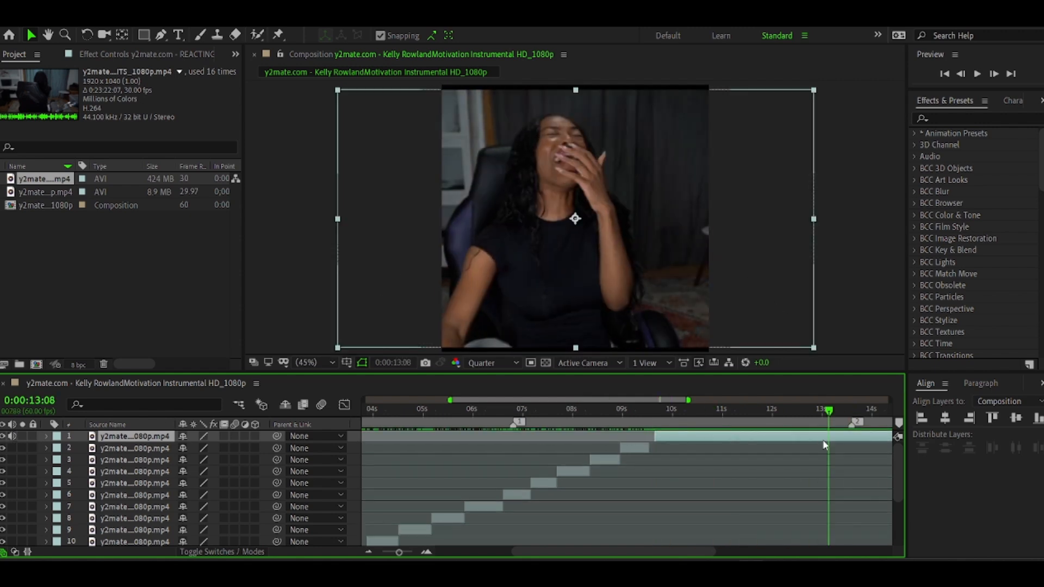
Split the last clip at 0:00:13:08 and delete the footage after the cut
key("ctrl+shift+d")
left_click_drag(852, 437, 781, 440)
key("Delete")
Review the clip sequence from the start and delete the clip at 0:00:04:46
scroll(598, 478, "left", 5)
scroll(524, 498, "down", 4)
scroll(489, 517, "right", 6)
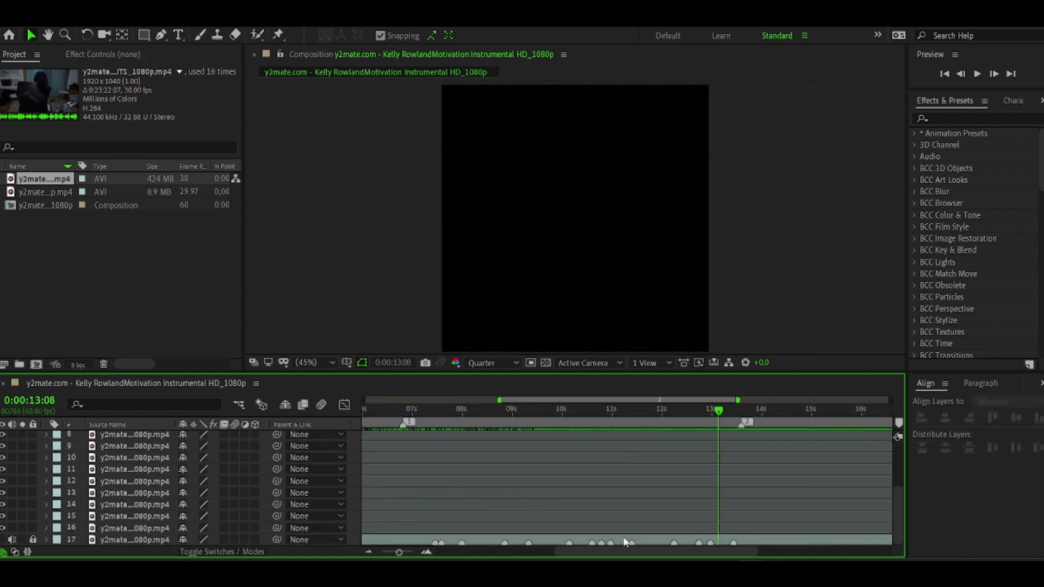
scroll(544, 489, "left", 5)
left_click(402, 413)
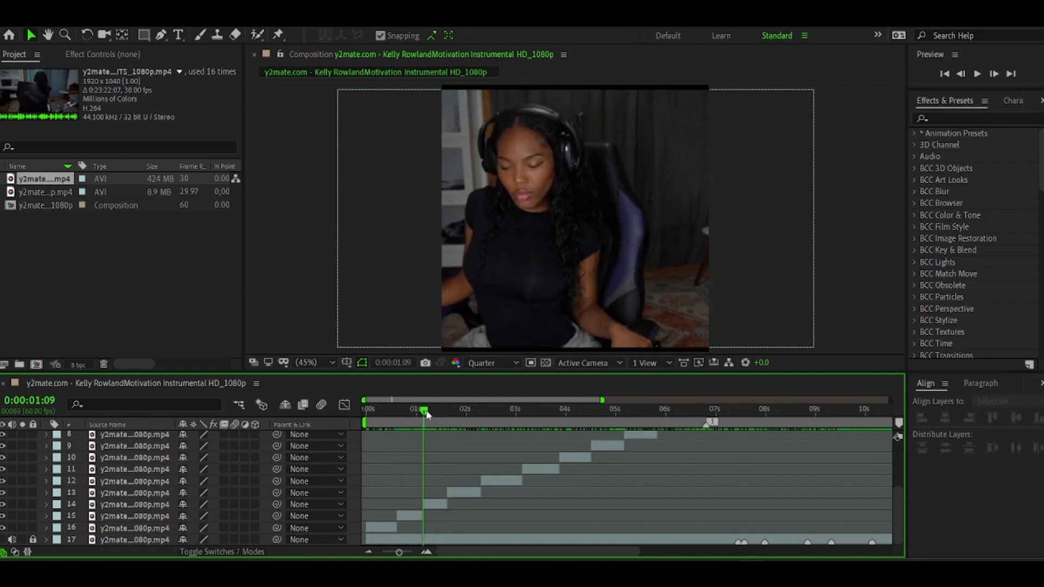
scroll(525, 404, "right", 1)
left_click_drag(427, 414, 555, 416)
scroll(554, 416, "up", 3)
left_click(560, 530)
key("Delete")
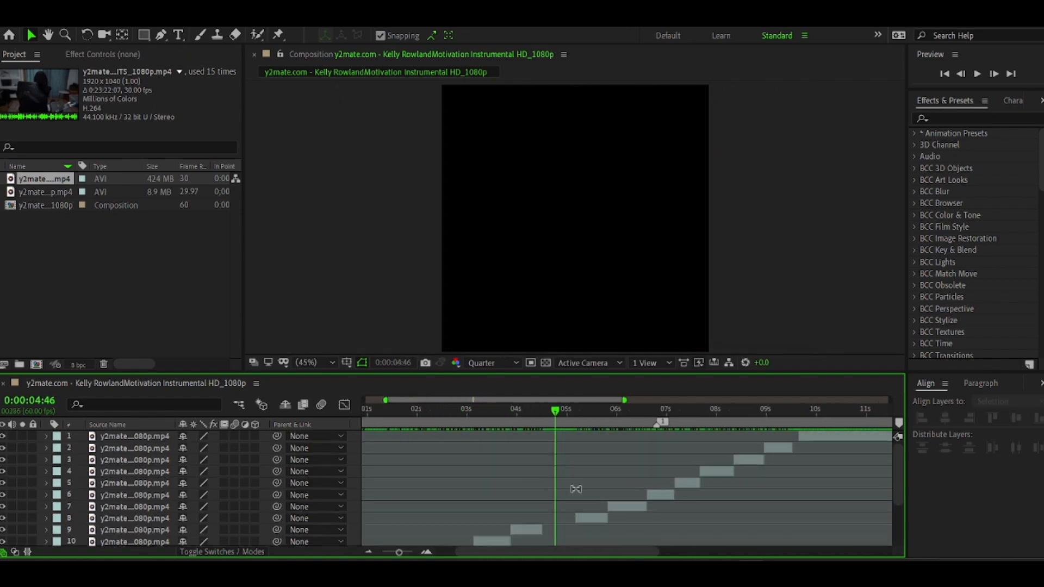
Shift the short clips about 1 second later, leaving the final long clip in place, and turn on frame blending for them
scroll(576, 491, "down", 4)
left_click(155, 530)
scroll(155, 511, "up", 4)
left_click(136, 437, "shift")
left_click_drag(493, 469, 550, 469)
left_click(224, 446)
left_click(224, 446)
scroll(235, 456, "up", 3)
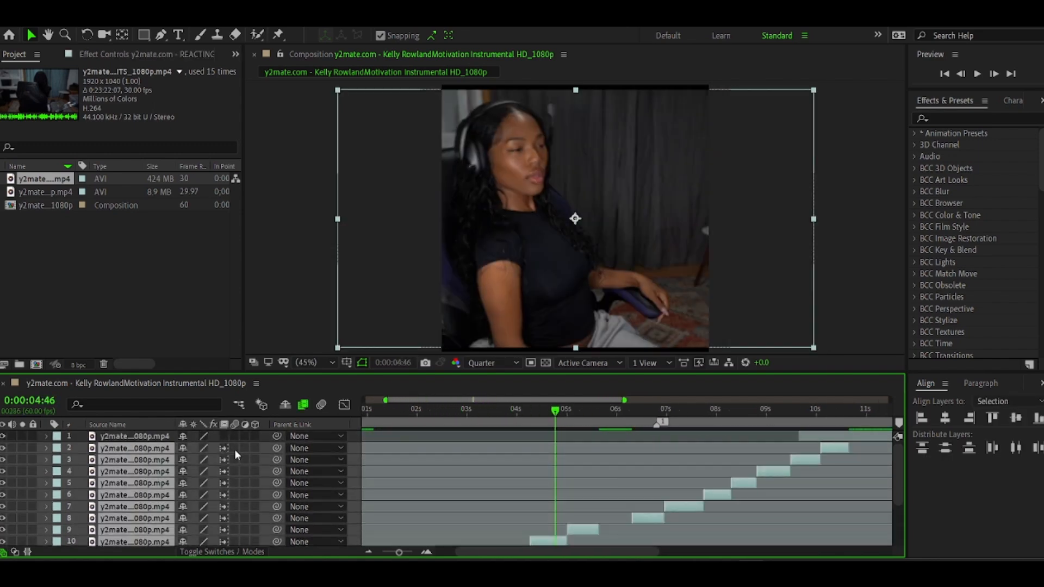
Turn on motion blur for the short clips and preview the composition from the start
left_click(235, 459)
key("Home")
key("space")
Move the long clip below all the short clips in the layer order and place it near the start of the timeline
scroll(615, 511, "down", 4)
left_click(653, 436)
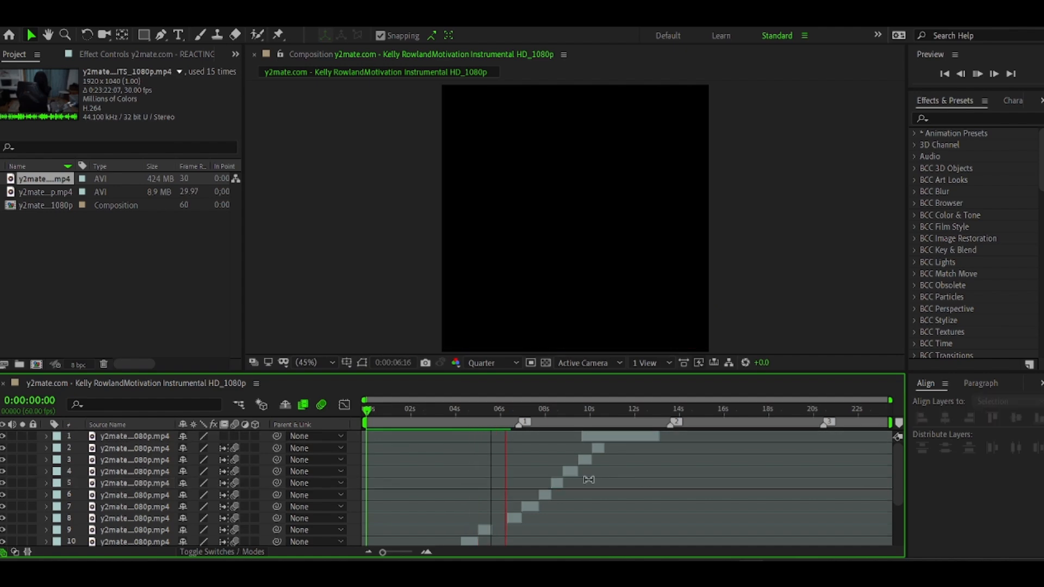
left_click(528, 506)
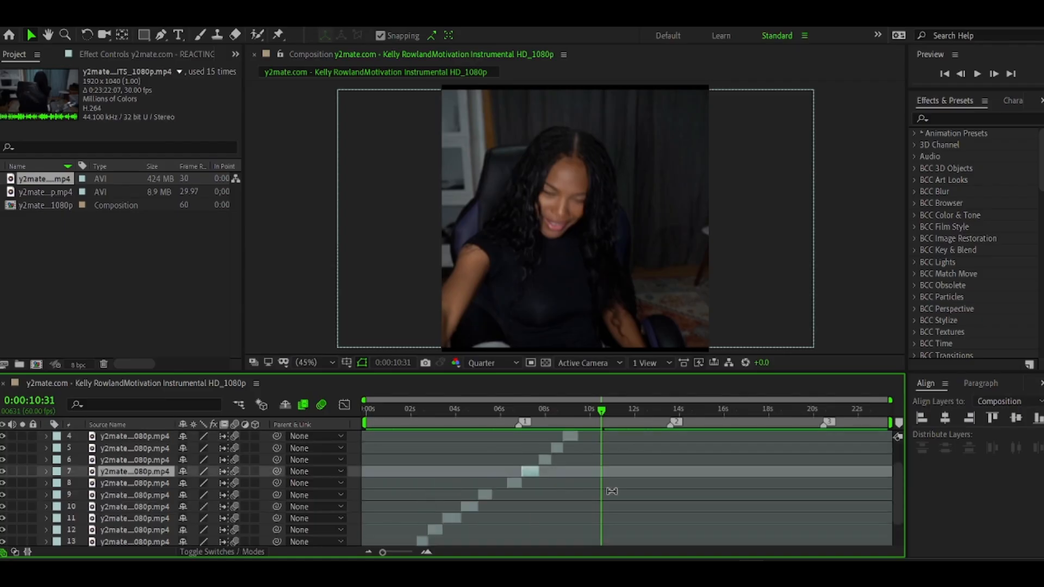
left_click_drag(134, 508, 136, 533)
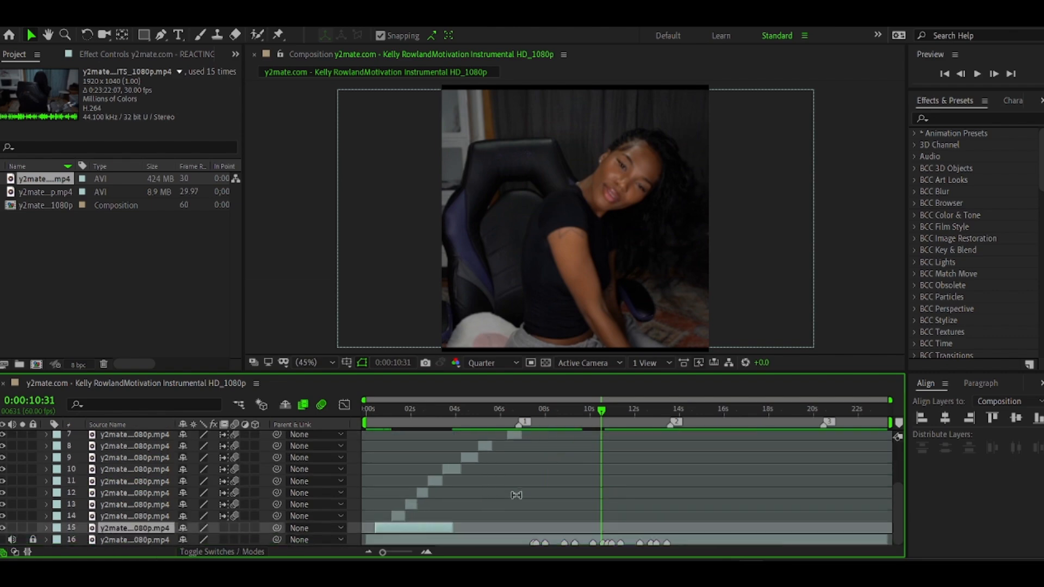
Shift all the short clips later so the first one starts just before 0:00:06:25, and preview from there
scroll(518, 494, "up", 5)
left_click(597, 437)
scroll(518, 494, "down", 5)
left_click(401, 517, "shift")
left_click_drag(401, 517, 519, 520)
left_click(602, 525)
left_click(510, 410)
key("space")
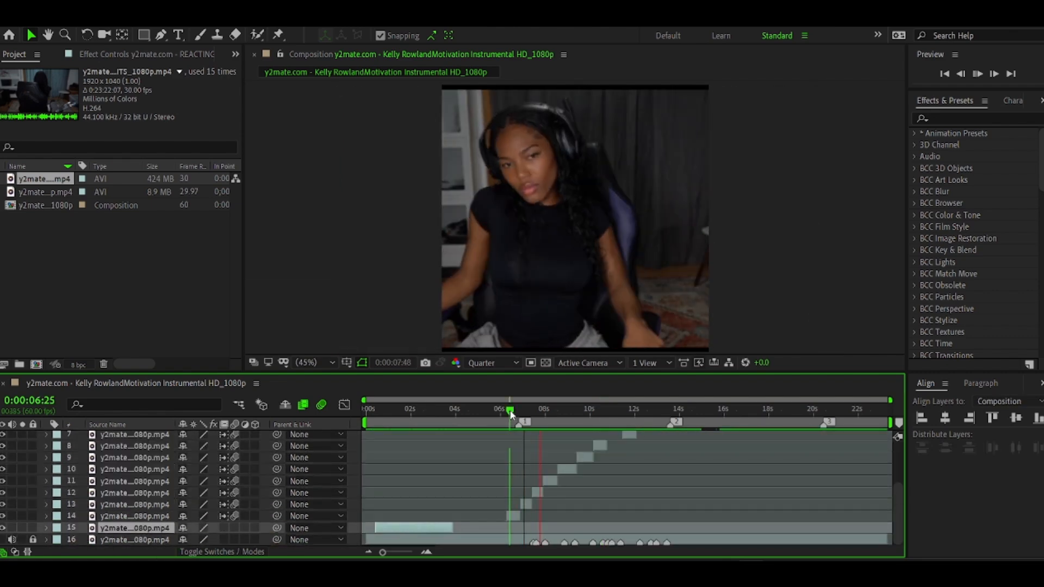
Move the last short clip, near 0:00:15:27, ahead of the other short clips and place its layer directly above the long clip
key("space")
left_click(590, 410)
left_click(601, 410)
left_click(601, 447)
key("equal")
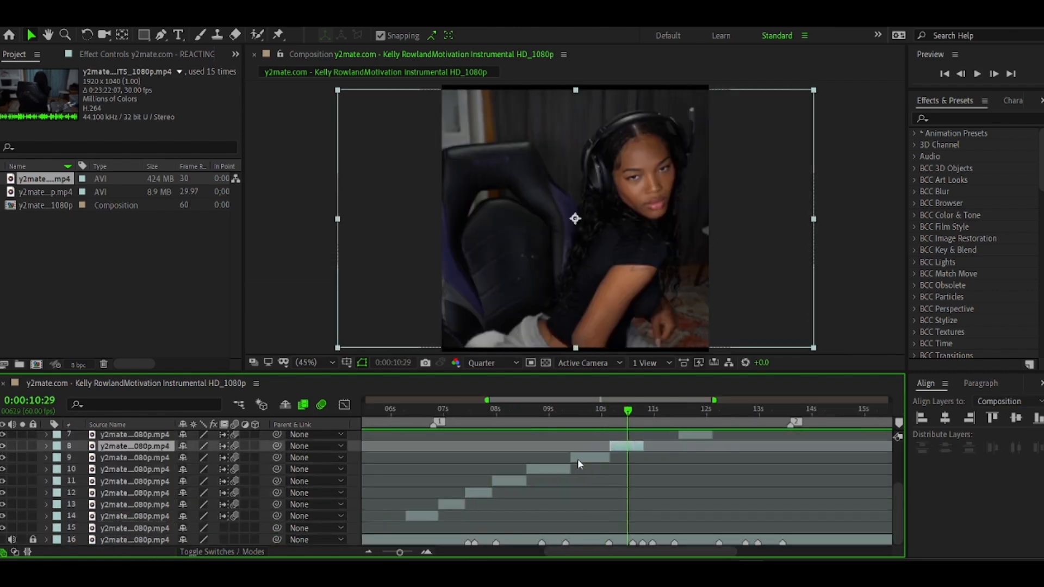
left_click(461, 412)
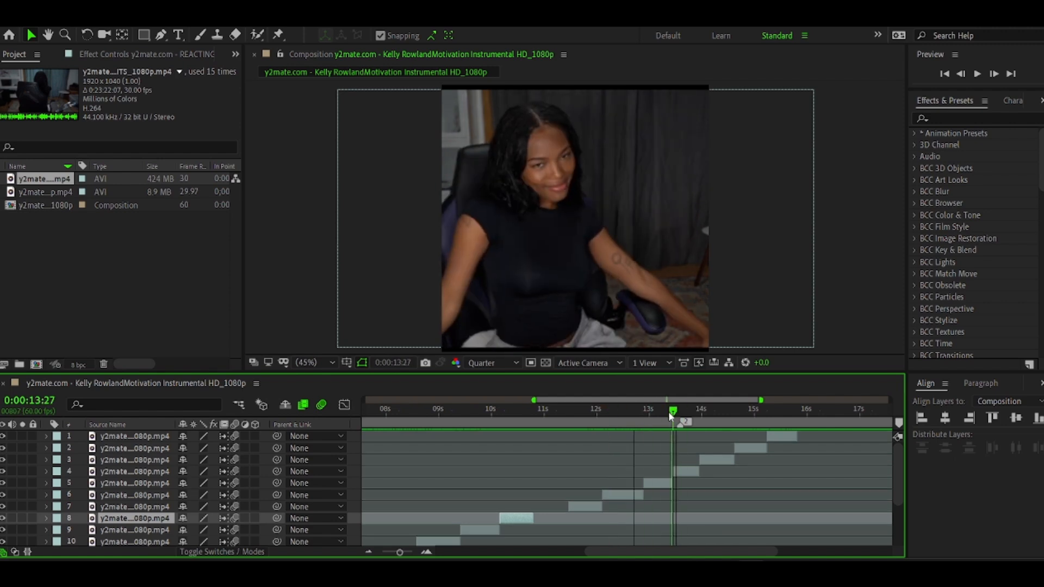
left_click_drag(670, 416, 778, 415)
left_click_drag(781, 437, 418, 440)
left_click_drag(135, 437, 149, 523)
Rename the long opening clip's layer intro and the music layer audio
left_click(145, 528)
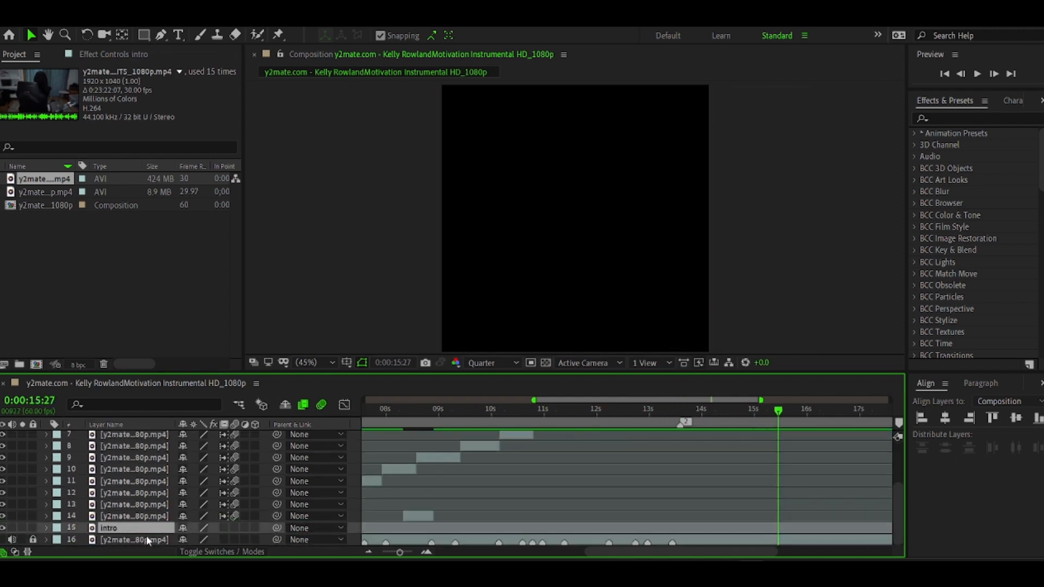
left_click(145, 539)
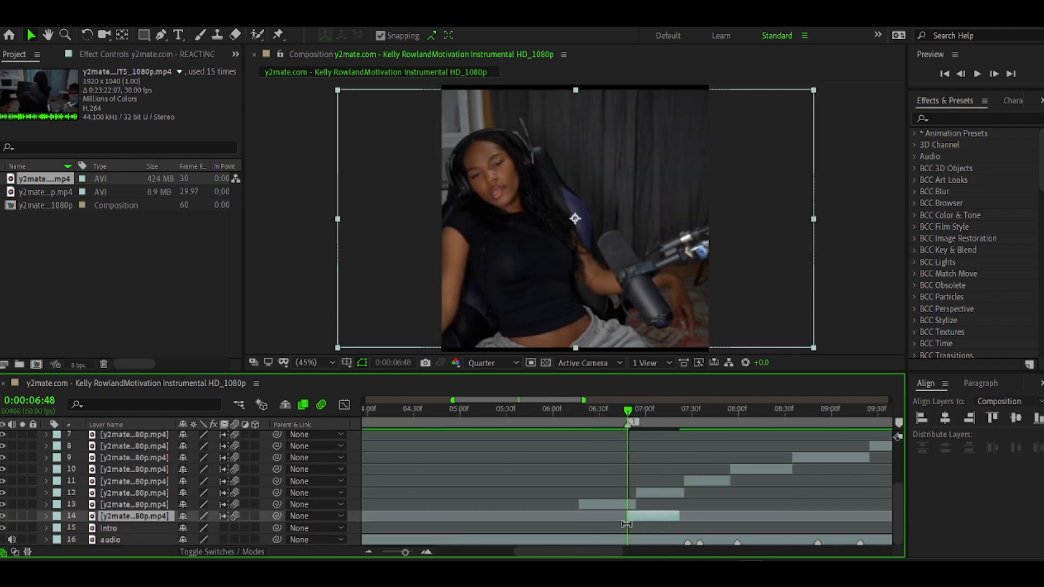
Shift the other short clips later behind the first one, and fit the second clip between about 0:00:08:00 and 0:00:08:52
left_click(689, 417)
key("i")
left_click(613, 508, "shift")
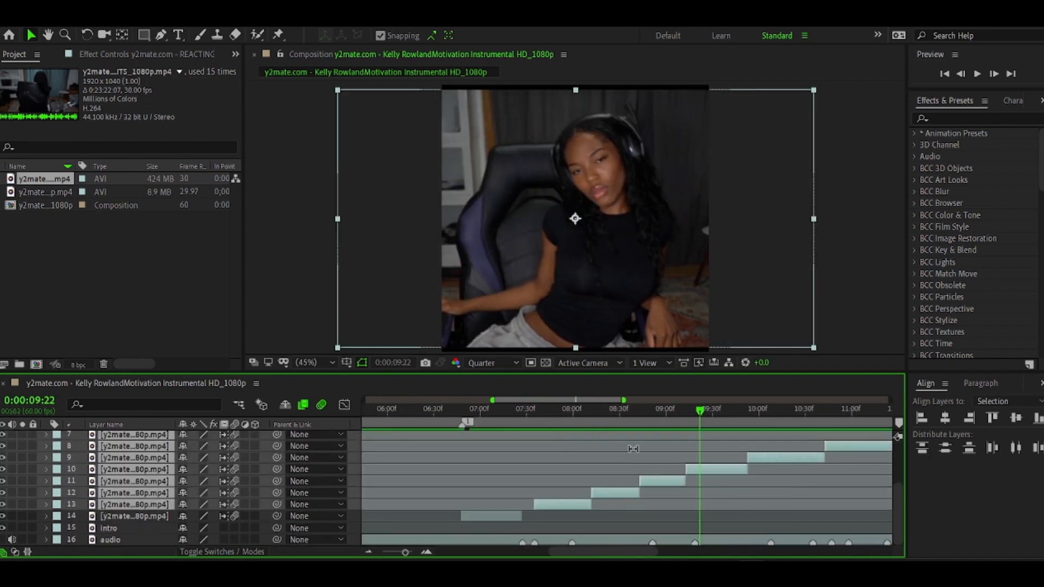
left_click(962, 74)
left_click(654, 418)
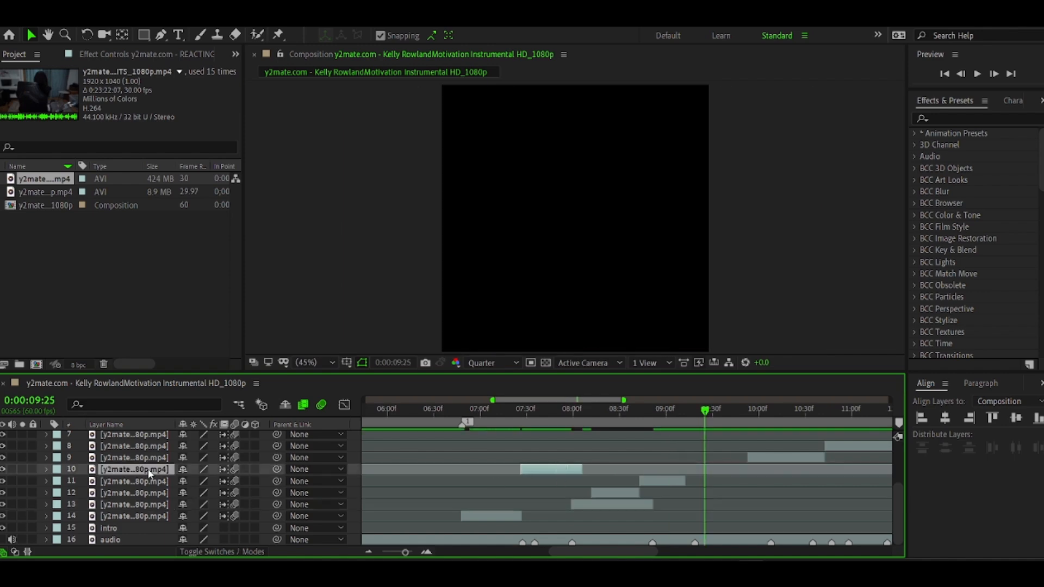
Trim the clip following the first short clip so it spans from about 0:00:07:27 to 0:00:07:35
left_click(961, 75)
left_click(522, 416)
left_click_drag(547, 504, 541, 505)
key("alt+[")
left_click(531, 434)
left_click(535, 416)
left_click(546, 506)
key("alt+]")
Move the last clip, near 0:00:15:38, to the gap around 0:00:07:35, split it there and delete the part before
left_click_drag(534, 418, 842, 447)
scroll(810, 435, "up", 5)
scroll(810, 435, "right", 8)
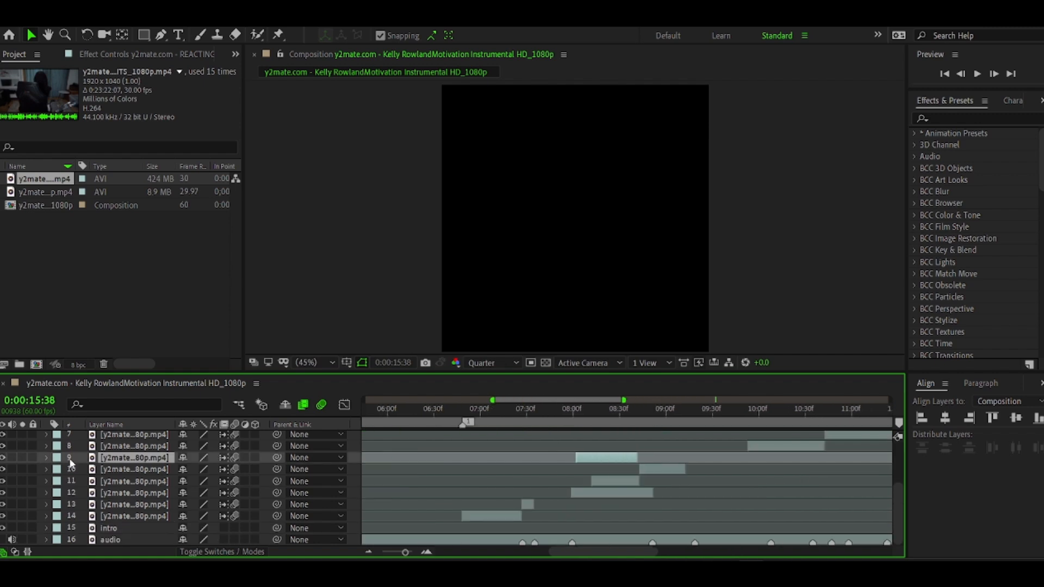
left_click(426, 551)
left_click_drag(576, 495, 545, 494)
key("ctrl+shift+d")
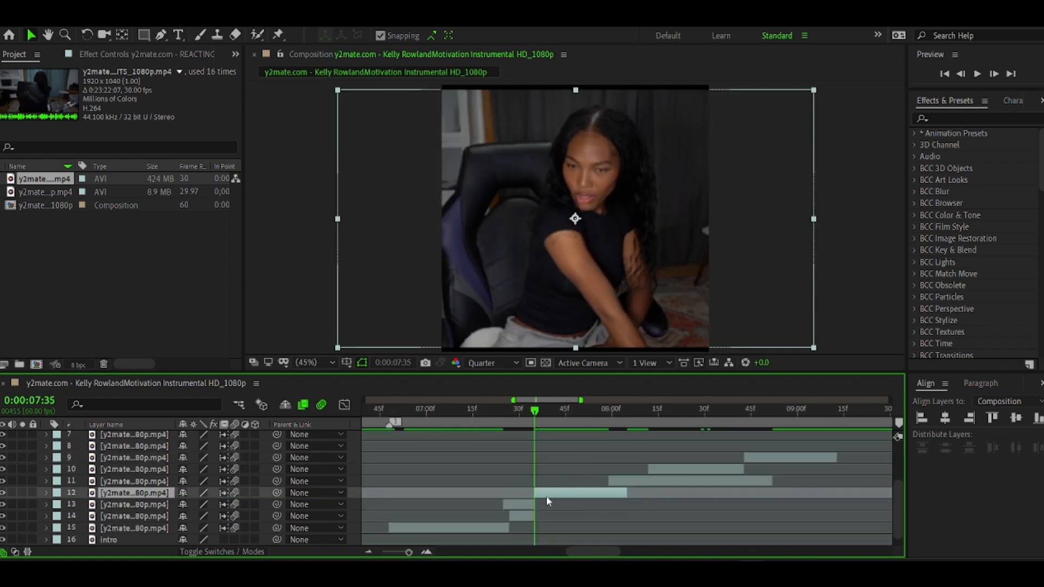
left_click(523, 504)
key("Delete")
Split the clip starting at 0:00:07:35 at about 0:00:08:00 and delete the footage after the cut
left_click(609, 414)
left_click(601, 493)
key("ctrl+shift+d")
key("Delete")
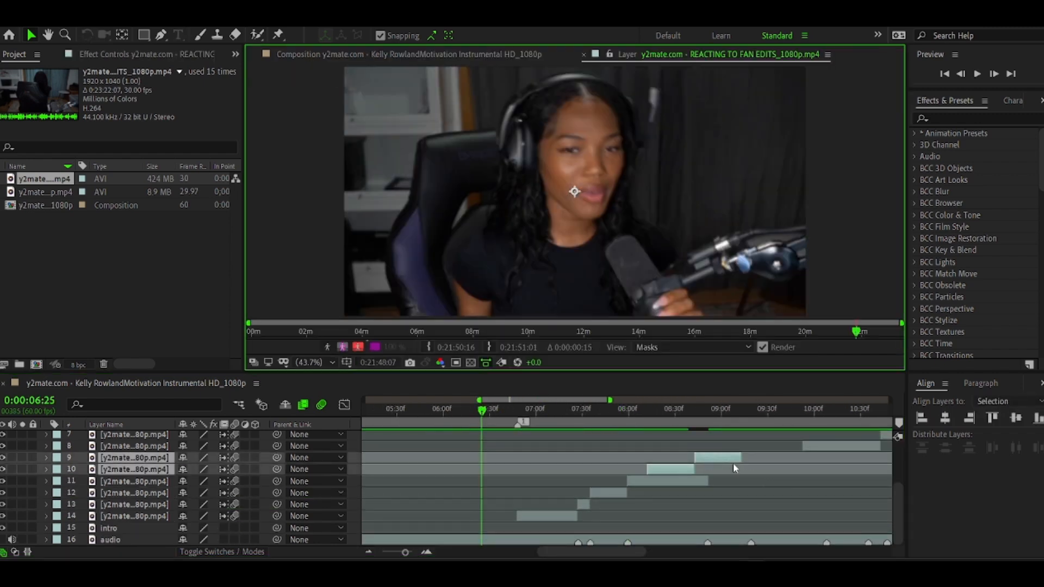
Move the next two clips later so they follow the clip ending at about 0:00:08:51, and preview that section
left_click_drag(746, 412, 518, 414)
key("space")
left_click(709, 412)
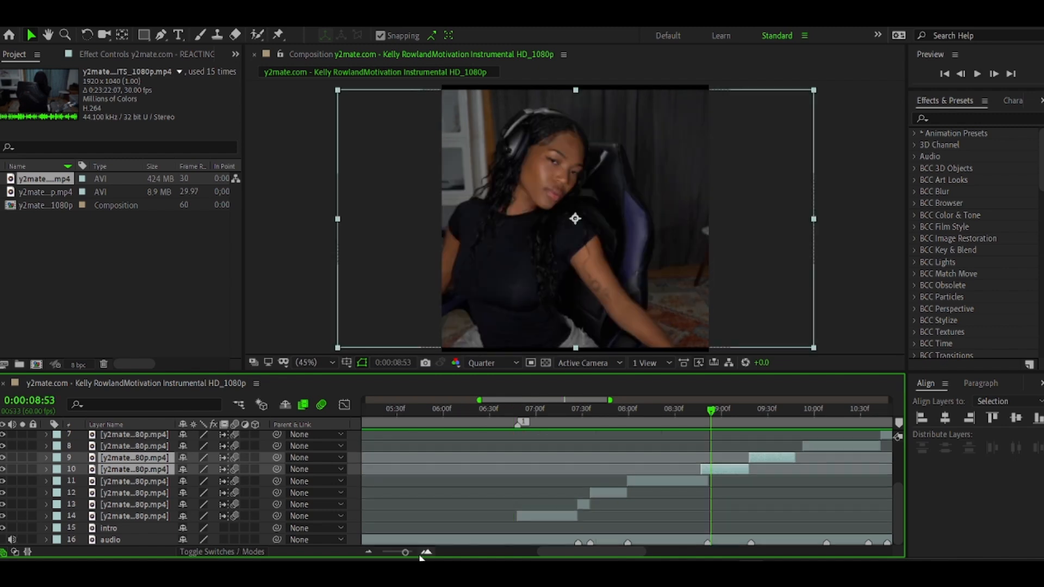
left_click(426, 552)
left_click_drag(709, 412, 704, 412)
key("space")
Look through the later clips from about 0:00:11:46 onward
left_click(369, 551)
scroll(522, 440, "right", 3)
scroll(522, 441, "up", 3)
left_click_drag(526, 414, 706, 414)
scroll(699, 416, "right", 4)
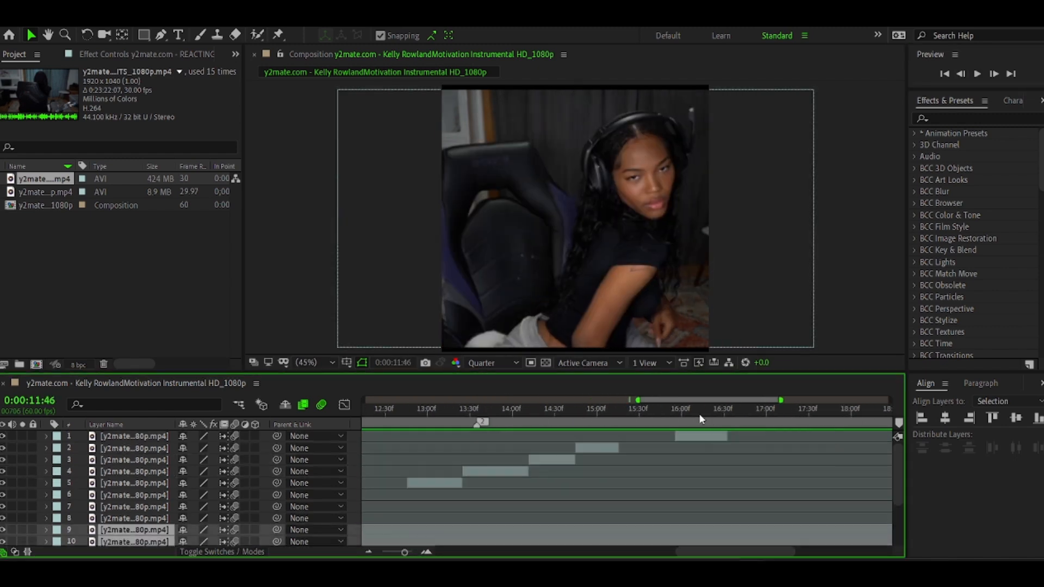
left_click(508, 414)
scroll(510, 420, "left", 5)
scroll(516, 479, "down", 3)
scroll(516, 480, "up", 3)
scroll(516, 481, "right", 5)
Move the clip at 0:00:14:33 down to layer 9 and place its start at 0:00:08:51
left_click_drag(620, 411, 669, 412)
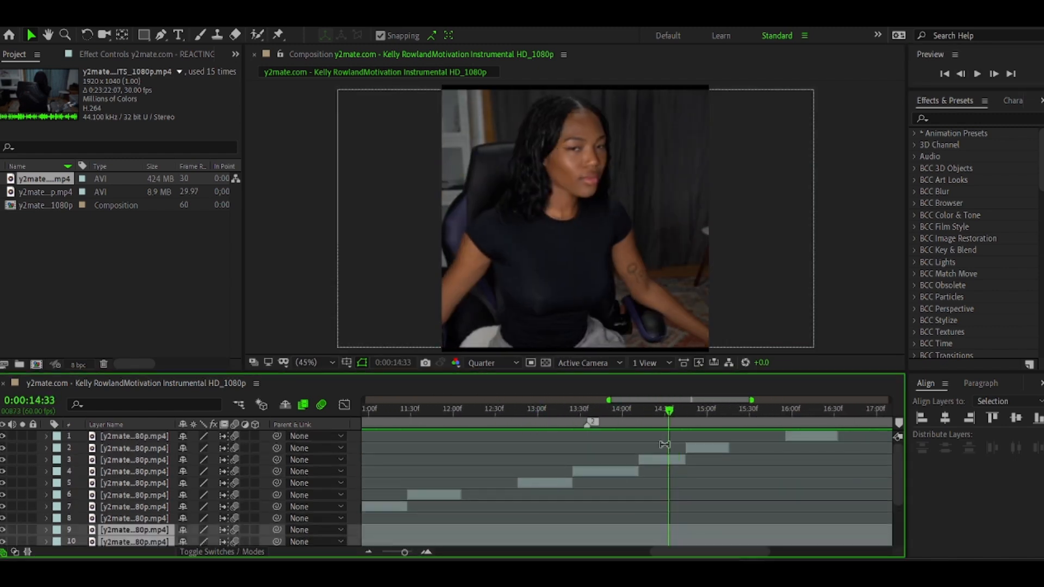
left_click_drag(130, 460, 140, 536)
left_click_drag(669, 530, 794, 532)
scroll(794, 533, "down", 3)
left_click(763, 414)
scroll(764, 419, "right", 3)
key("space")
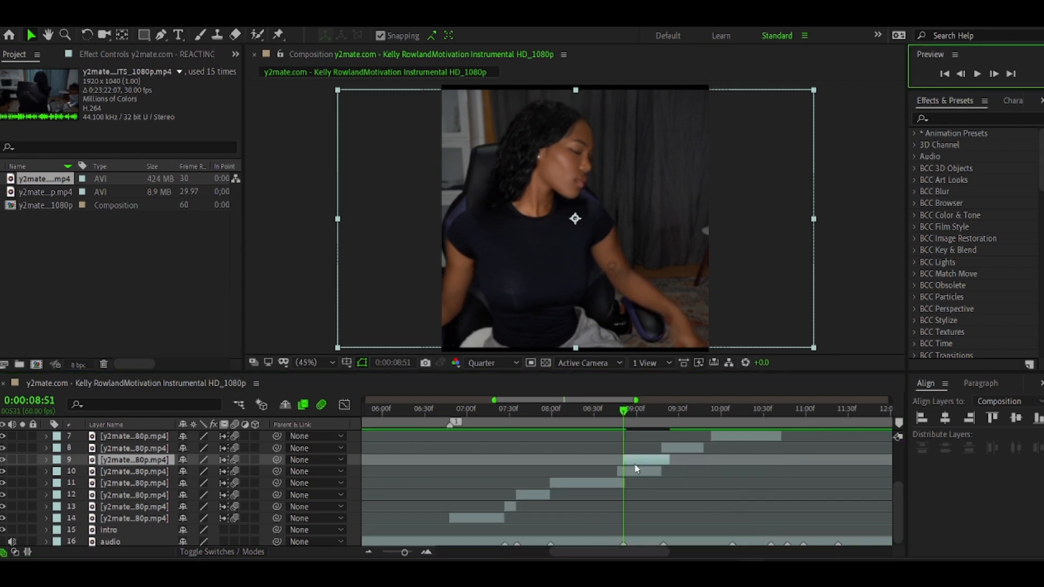
Move the layer 9 clip one layer down, keep its start aligned at 0:00:08:51, and preview up to 0:00:09:20
left_click_drag(136, 460, 158, 480)
left_click(667, 415)
left_click_drag(636, 460, 617, 489)
left_click(387, 415)
key("space")
left_click(664, 414)
left_click(673, 414)
Move the clip starting at about 0:00:11:28 down to layer 9 and place its start at 0:00:09:20
scroll(715, 460, "up", 3)
left_click(844, 416)
scroll(843, 435, "right", 3)
left_click_drag(136, 482, 143, 533)
left_click(554, 412)
left_click_drag(563, 458, 573, 463)
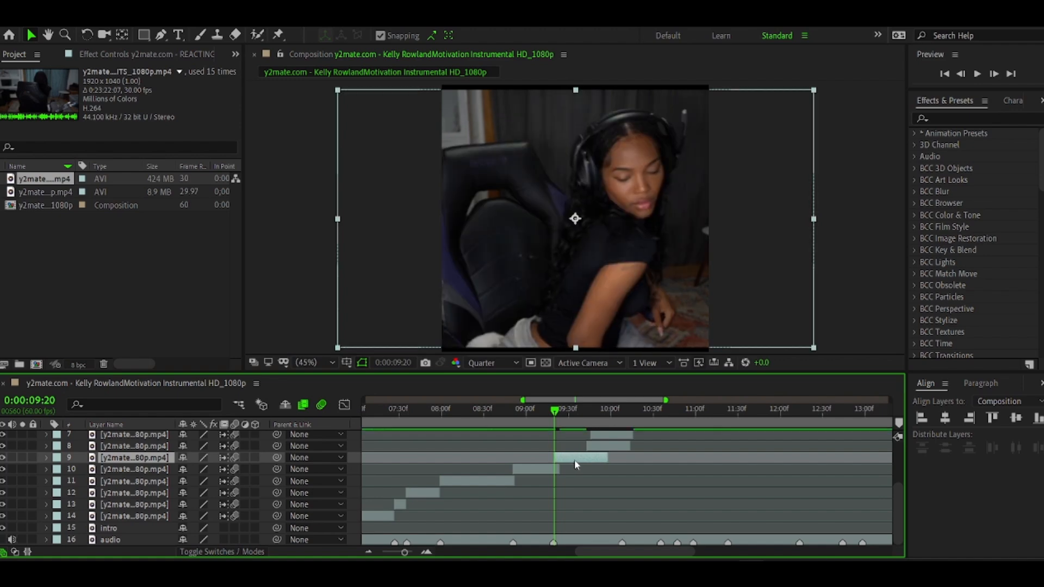
left_click(576, 466)
Extend the end of the layer 9 clip to 0:00:10:09
left_click(611, 411)
left_click_drag(625, 415, 623, 415)
left_click_drag(607, 458, 623, 460)
scroll(622, 464, "right", 3)
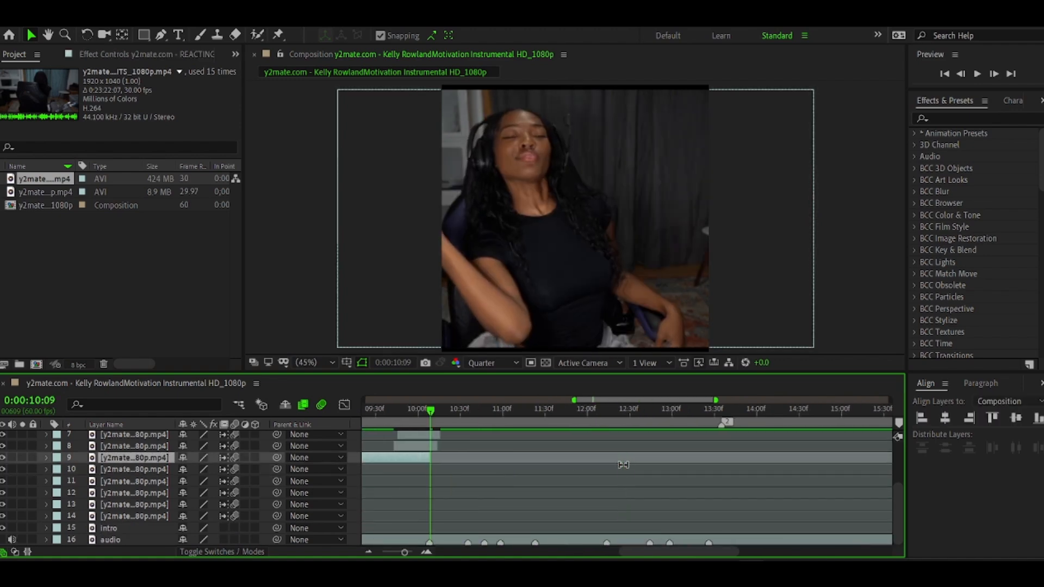
Move the layer 8 clip to start at 0:00:10:09 and trim its end to about 0:00:10:35
left_click_drag(419, 446, 467, 445)
left_click(468, 414)
left_click(961, 74)
scroll(505, 467, "up", 3)
Review the later clips and move the one starting at about 0:00:13:24 to start at about 0:00:11:20
left_click_drag(496, 412, 837, 412)
scroll(631, 438, "right", 4)
left_click(720, 412)
scroll(546, 491, "left", 3)
left_click_drag(541, 412, 562, 419)
scroll(536, 467, "left", 4)
scroll(536, 468, "down", 3)
left_click(554, 413)
scroll(598, 473, "up", 3)
left_click_drag(766, 460, 595, 472)
scroll(596, 472, "down", 3)
left_click_drag(554, 413, 563, 414)
Extend the moved clip, split it at 0:00:12:14 and delete the footage after the cut
left_click(634, 412)
scroll(636, 470, "up", 3)
left_click_drag(625, 470, 647, 471)
key("ctrl+shift+d")
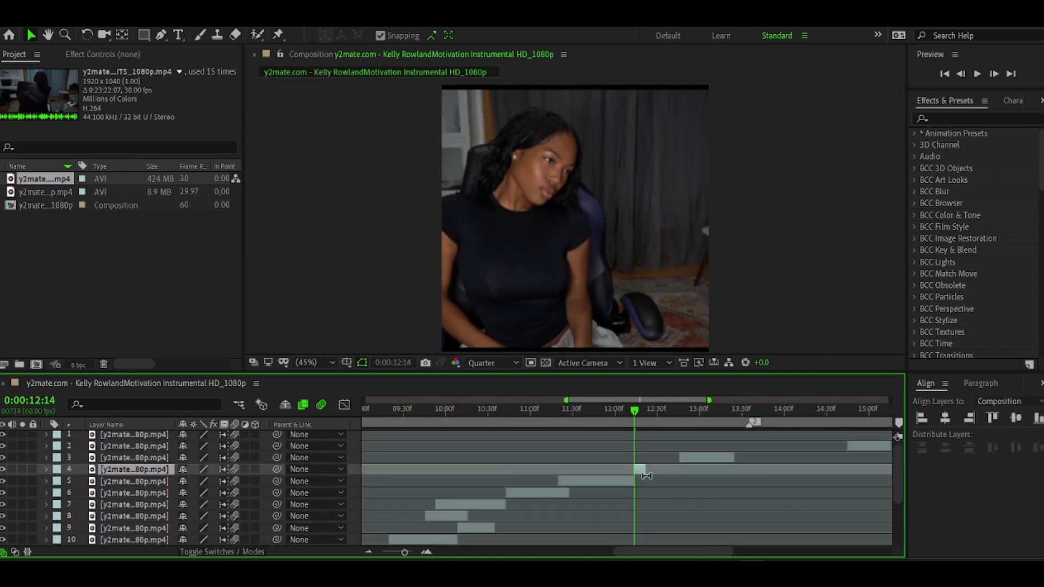
key("Delete")
Trim the start of the clip ending at 0:00:12:14 to about 0:00:11:24 and check the clips before it
left_click(563, 412)
scroll(563, 481, "down", 1)
scroll(562, 485, "down", 2)
scroll(562, 485, "up", 3)
left_click_drag(425, 411, 537, 426)
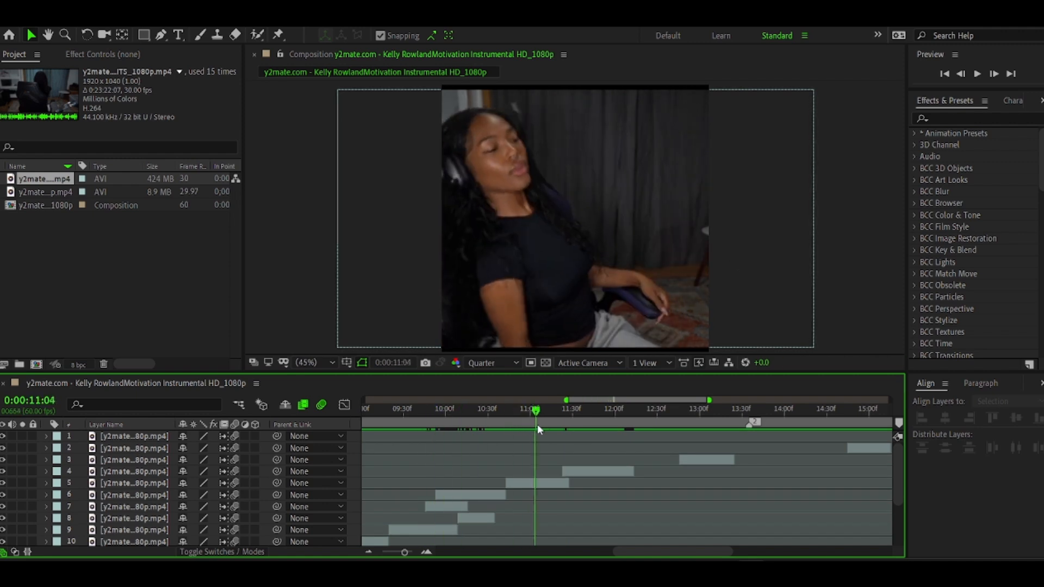
scroll(530, 467, "down", 3)
Move the clip under 0:00:11:04 earlier, split it at about 0:00:10:35 and delete the part before the cut
left_click(497, 415)
left_click(369, 553)
scroll(517, 484, "up", 3)
left_click_drag(549, 484, 491, 509)
key("ctrl+shift+d")
left_click(483, 496)
key("Delete")
scroll(498, 476, "down", 3)
Split the clip starting at 0:00:10:35 at about 0:00:10:47, delete the rest, and check the preceding clips
left_click(511, 411)
scroll(508, 479, "up", 3)
key("ctrl+shift+d")
key("Delete")
left_click(494, 411)
left_click(489, 505)
left_click(425, 412)
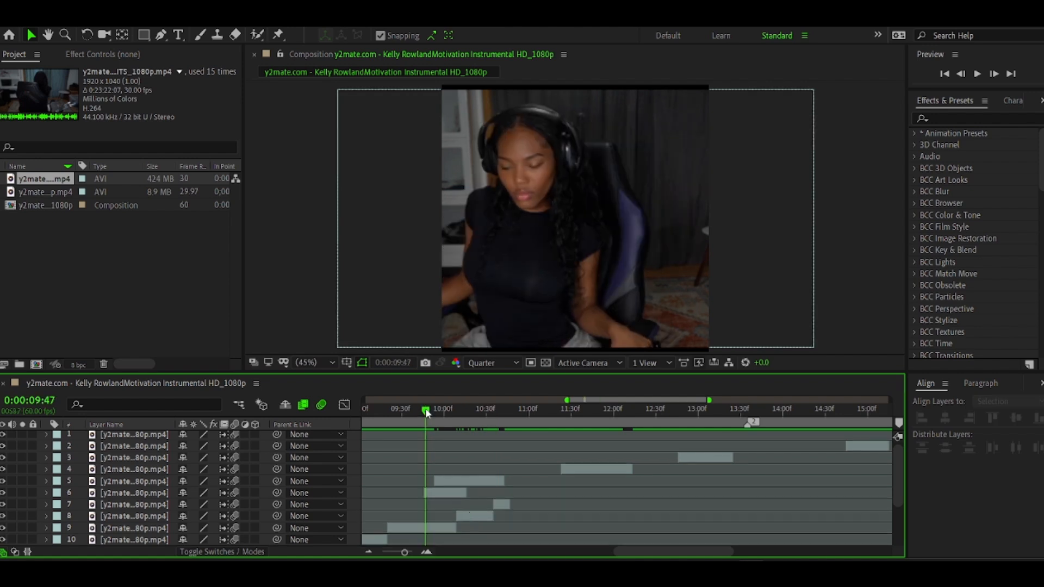
Move the overlapping clip near 0:00:09:50 later, split it at about 0:00:10:47 and delete the part before the cut
left_click(494, 412)
left_click_drag(434, 493, 562, 482)
left_click(511, 411)
key("ctrl+shift+d")
left_click(503, 505)
key("Delete")
Cut the clip starting at 0:00:10:47 at about 0:00:10:58 and delete the footage after the cut
scroll(508, 489, "down", 3)
left_click(526, 412)
scroll(517, 473, "up", 3)
left_click(520, 496)
key("Delete")
Fit the remaining overlapping clip into the gap from about 0:00:10:58 to 0:00:11:23
scroll(544, 490, "down", 3)
left_click(562, 411)
scroll(560, 473, "up", 3)
scroll(637, 477, "down", 3)
scroll(609, 467, "right", 2)
left_click(552, 411)
scroll(544, 462, "up", 3)
Move the last clip, near 0:00:16:19, earlier so it ends where the clip at about 0:00:12:46 begins
scroll(489, 446, "right", 3)
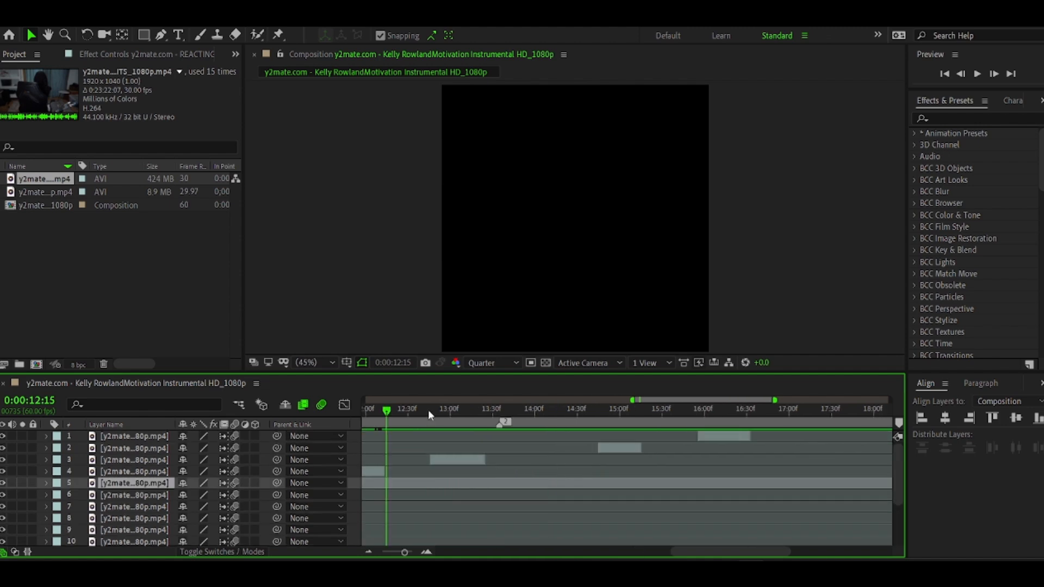
left_click(453, 412)
scroll(455, 417, "left", 9)
scroll(455, 418, "right", 7)
left_click_drag(830, 412, 841, 411)
left_click_drag(835, 437, 523, 437)
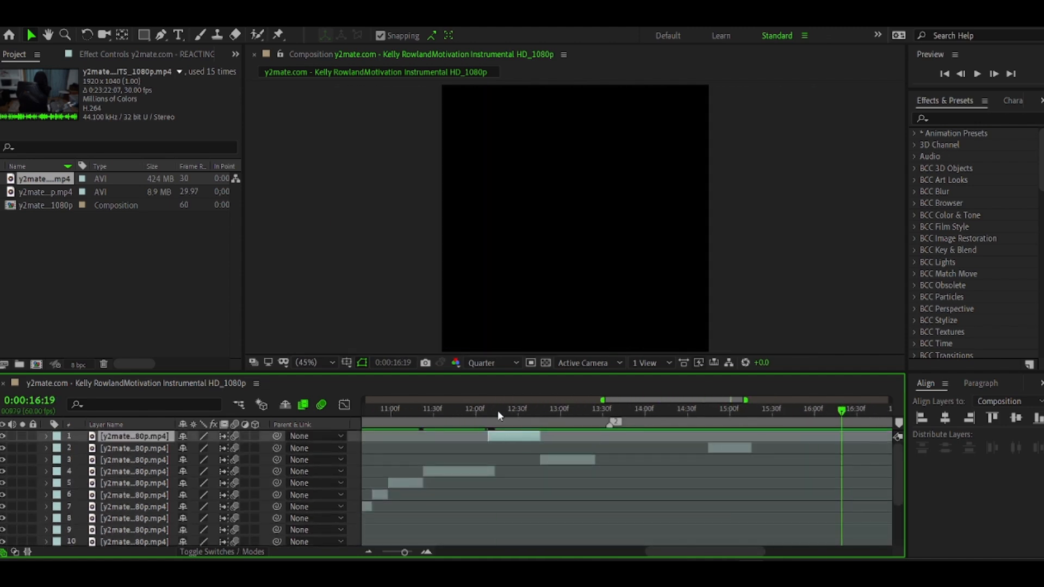
Trim the overlapping clip to run from about 0:00:12:14 to 0:00:12:44 and reorder it below the clip that follows
left_click(496, 410)
left_click_drag(132, 437, 134, 466)
left_click(538, 412)
key("alt+]")
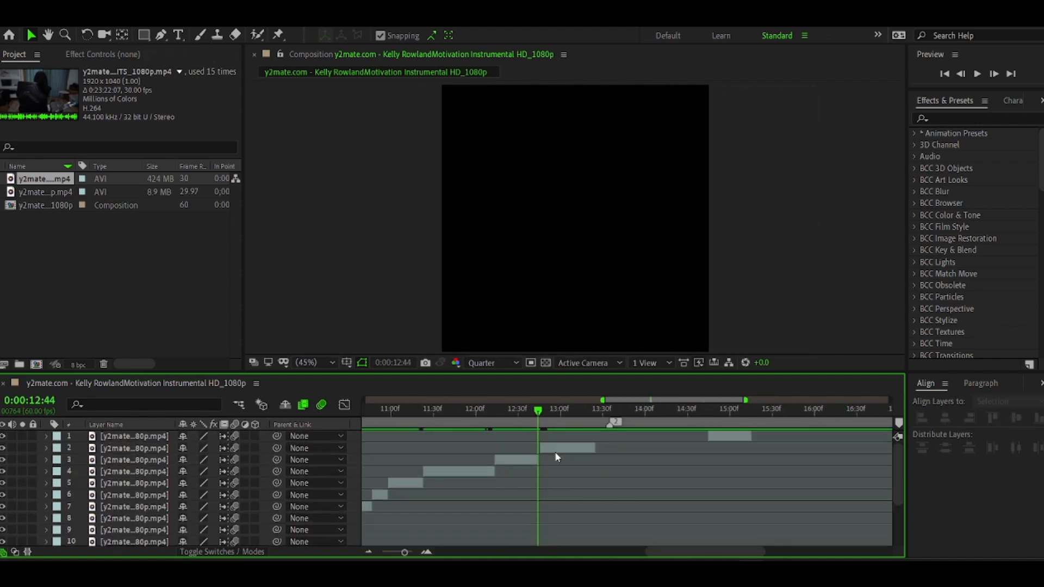
Move the last clip earlier, then trim the final two clips so they meet at about 0:00:13:00 and end at 0:00:13:35
left_click_drag(740, 437, 539, 437)
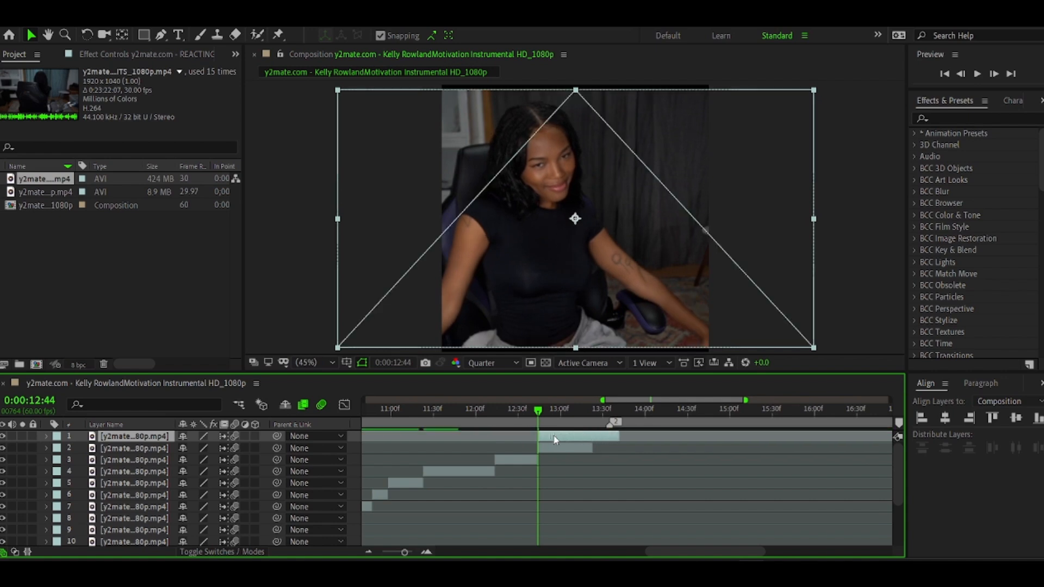
scroll(556, 458, "down", 5)
left_click(558, 411)
key("Page_Down")
scroll(559, 464, "up", 5)
left_click_drag(590, 436, 589, 441)
key("alt+]")
left_click(609, 412)
left_click(538, 503)
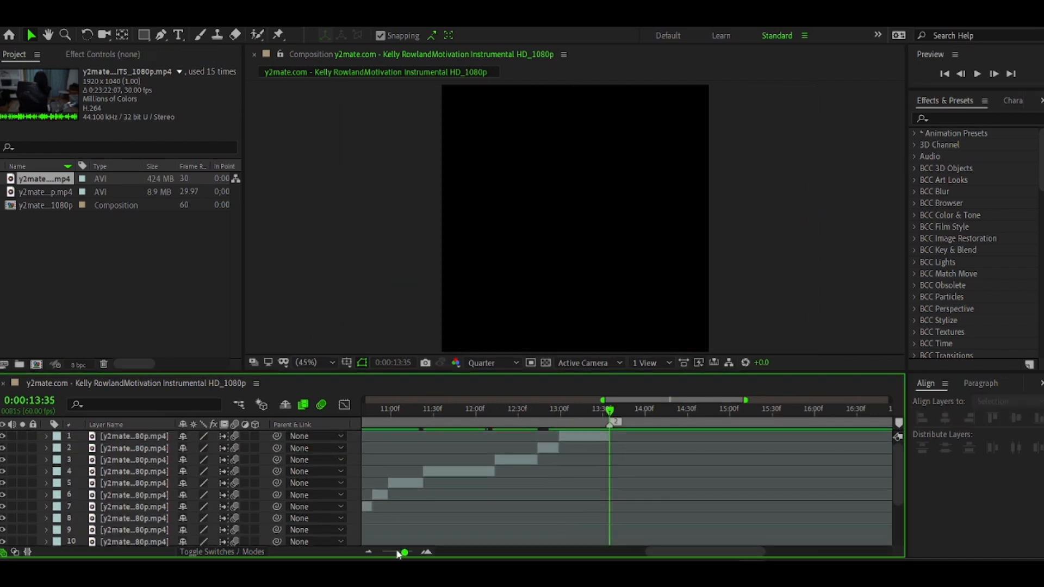
Play the sequence from the beginning to review the full clip arrangement
left_click_drag(403, 551, 397, 552)
scroll(381, 473, "left", 5)
left_click(365, 414)
key("space")
scroll(471, 500, "down", 5)
scroll(688, 494, "right", 5)
scroll(687, 494, "up", 5)
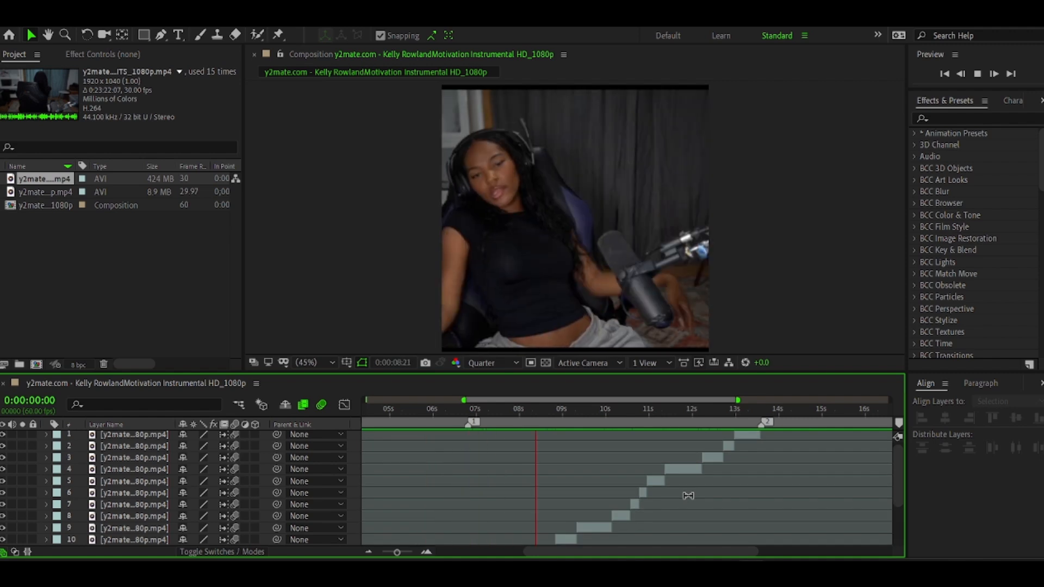
scroll(487, 458, "down", 5)
key("space")
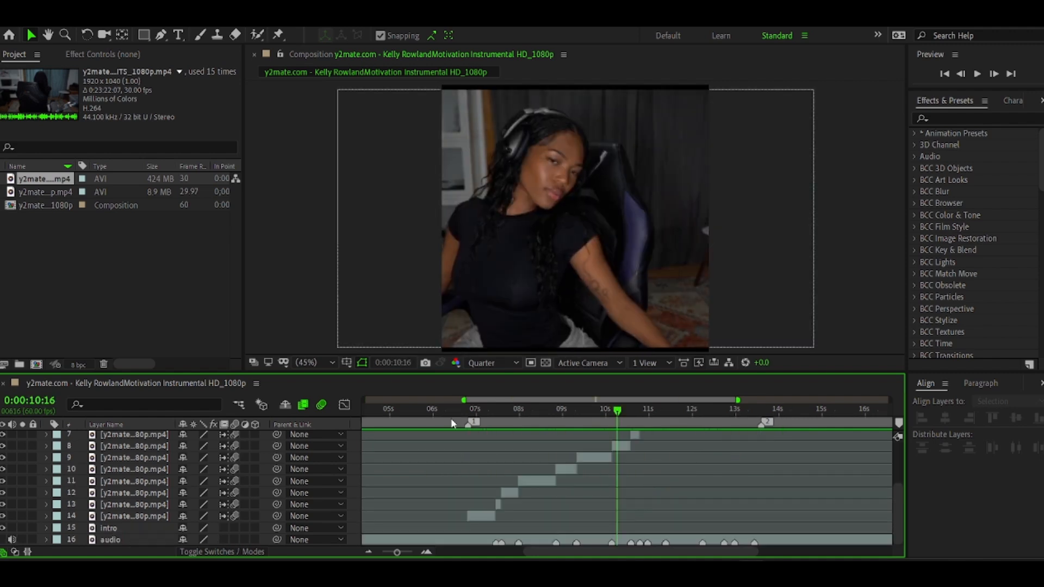
Replay the section from about 0:00:06:31 to check the first cuts against the audio markers
left_click(461, 414)
key("space")
key("=")
scroll(578, 478, "right", 5)
key("space")
left_click(453, 414)
key("space")
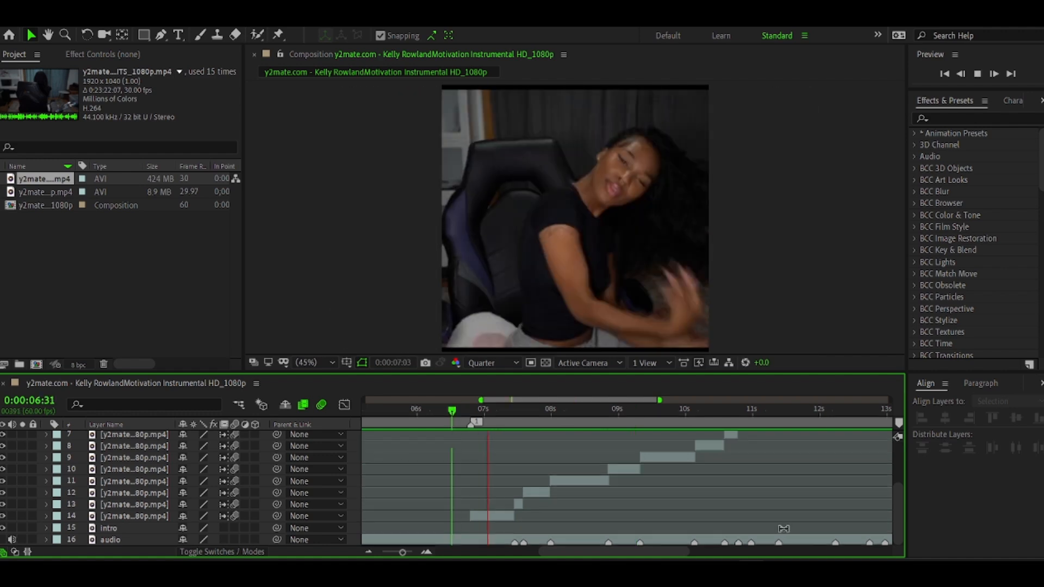
left_click(692, 416)
left_click(571, 422)
key("space")
Replay the section from about 0:00:09:46 to check the timing of the short middle clips
scroll(652, 479, "up", 3)
left_click(673, 422)
key("space")
key("space")
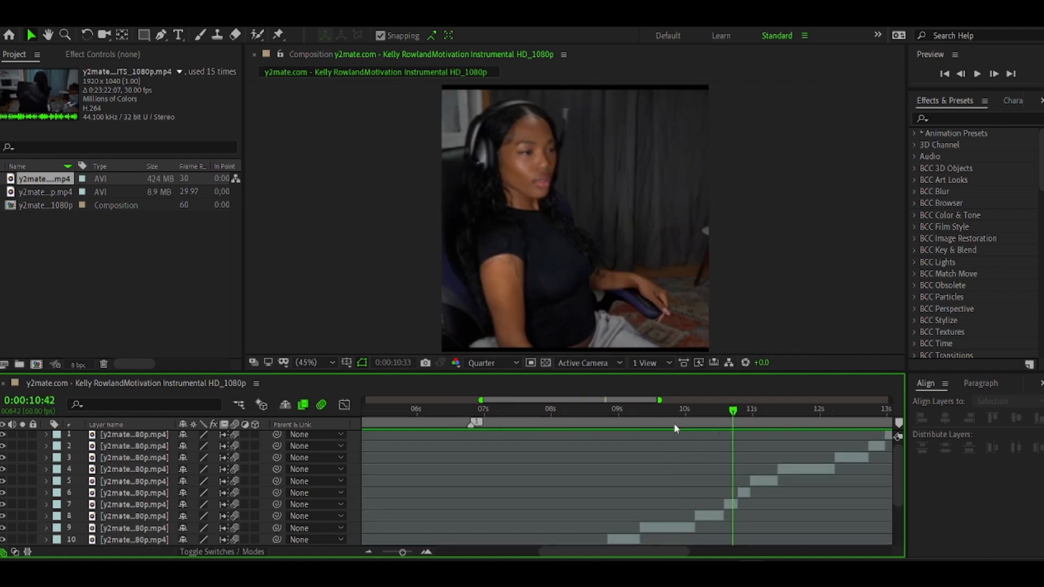
left_click(669, 422)
key("space")
key("space")
left_click(669, 416)
key("space")
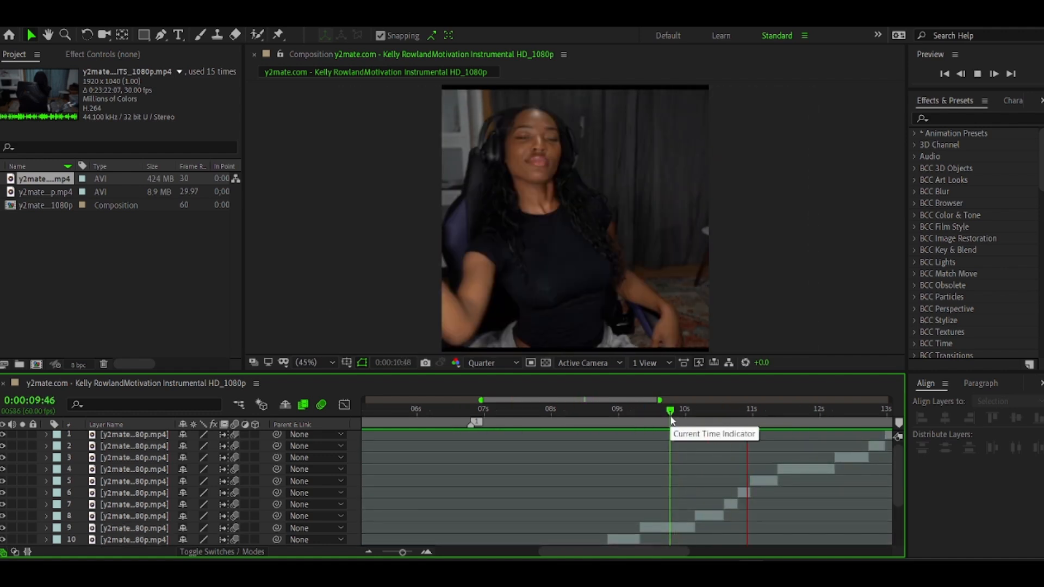
left_click(678, 416)
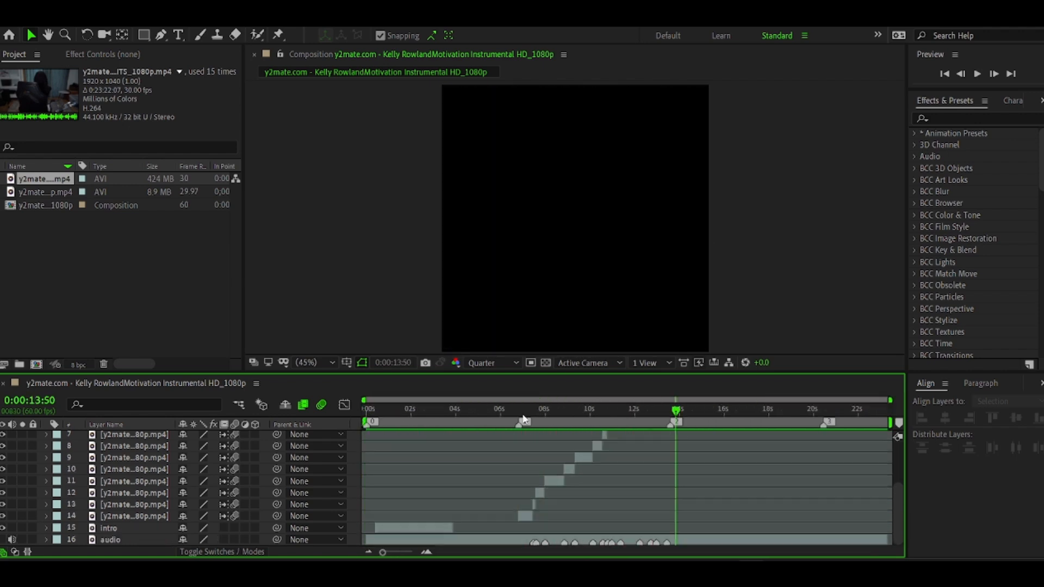
Scale up all fourteen reaction clips together so they fill the square frame
left_click(523, 416)
left_click(136, 516)
scroll(157, 479, "up", 3)
left_click(165, 437, "shift")
key("s")
left_click(225, 470)
type("115")
key("Return")
scroll(226, 472, "down", 2)
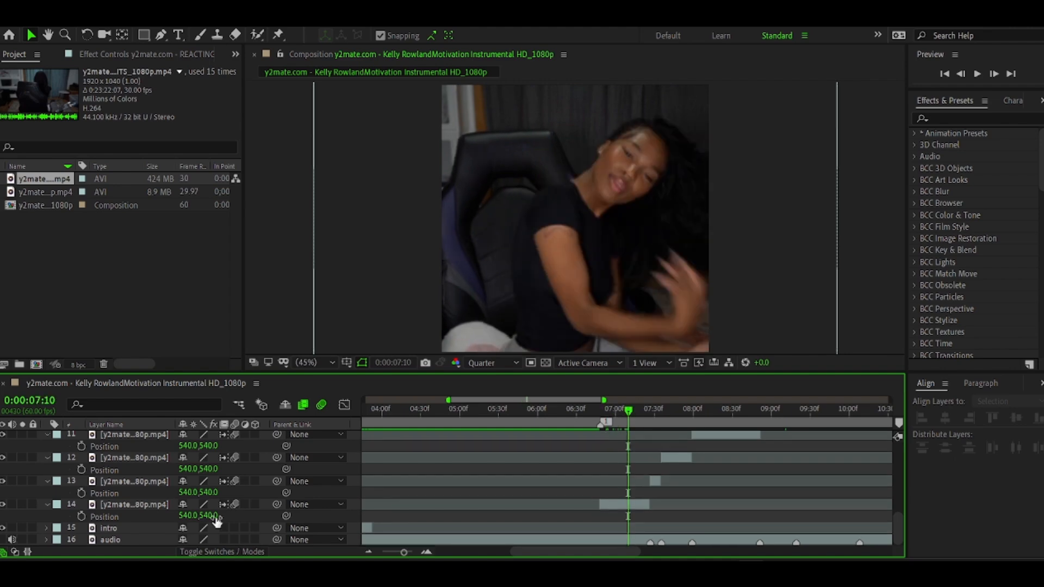
Shift the first reaction clip horizontally to reframe it and pre-compose it as 1
left_click_drag(188, 516, 137, 517)
left_click(134, 505)
key("p")
key("ctrl+shift+c")
type("1")
key("Return")
Pre-compose the second and third reaction clips separately as 2 and 3
left_click(656, 492)
key("ctrl+shift+c")
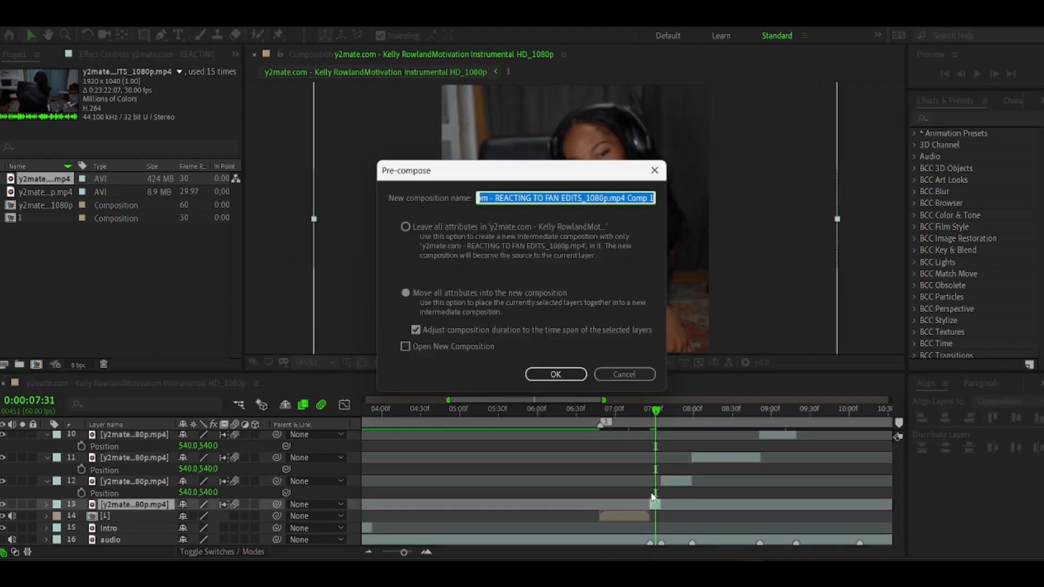
type("2")
key("Return")
left_click(682, 412)
left_click(676, 481)
key("ctrl+shift+c")
type("3")
Adjust the fourth clip's horizontal position to reframe the subject and pre-compose it as 4
left_click_drag(695, 417, 734, 417)
left_click_drag(189, 481, 380, 475)
key("ctrl+shift+c")
type("4")
key("Return")
Reframe the fifth clip horizontally, and pre-compose the fifth and sixth clips separately as 5 and 6
left_click_drag(542, 413, 564, 417)
left_click_drag(189, 469, 42, 457)
key("ctrl+shift+c")
type("5")
key("Return")
left_click(608, 412)
key("ctrl+shift+c")
type("6")
key("Return")
Adjust the seventh clip's horizontal position and pre-compose it as 7
left_click_drag(669, 413, 690, 415)
left_click_drag(188, 481, 375, 448)
scroll(670, 435, "up", 2)
left_click(670, 414)
scroll(380, 518, "down", 2)
key("ctrl+shift+c")
type("7")
key("Return")
Pre-compose the eighth clip as 8, then reframe the ninth clip horizontally and pre-compose it as 9
left_click(713, 412)
key("ctrl+shift+c")
scroll(716, 458, "right", 2)
left_click(557, 412)
left_click_drag(189, 505, 256, 505)
key("ctrl+shift+c")
type("9")
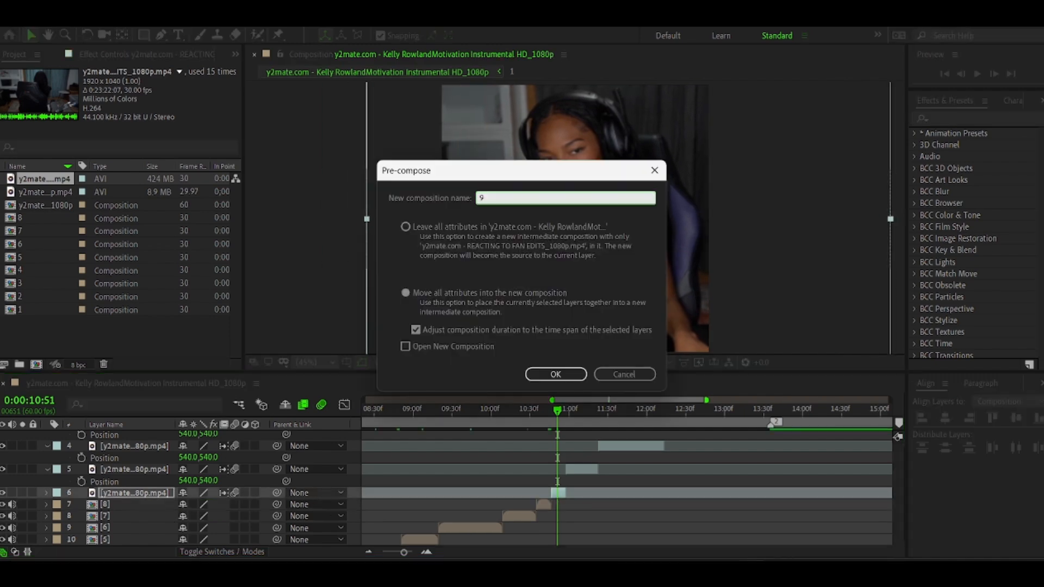
key("Return")
Reframe the tenth clip horizontally, and pre-compose the tenth and eleventh clips separately as 10 and 11
left_click(594, 411)
left_click_drag(188, 481, 277, 457)
left_click(633, 412)
key("ctrl+shift+c")
type("11")
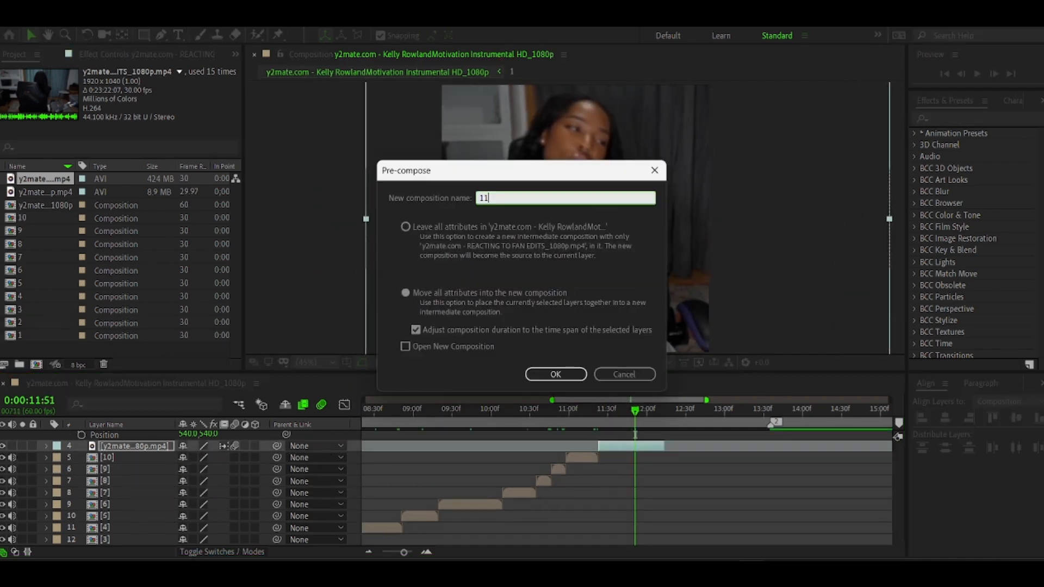
key("Return")
Pre-compose the twelfth clip as 12, then reframe the thirteenth clip horizontally and pre-compose it as 13
left_click(692, 412)
key("ctrl+shift+c")
type("12")
key("Return")
left_click(722, 412)
left_click_drag(188, 472, 246, 473)
key("ctrl+shift+c")
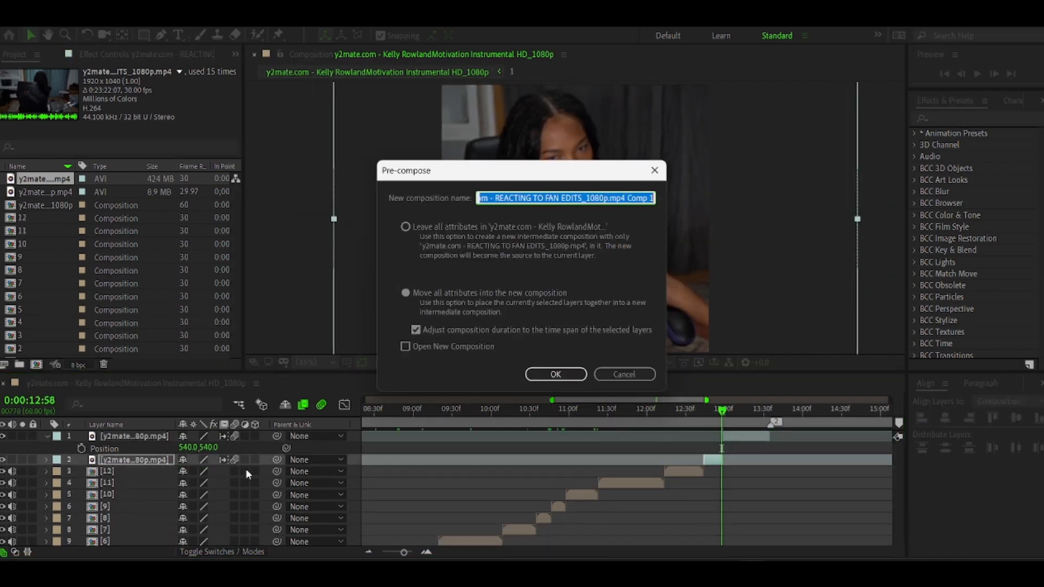
type("13")
key("Return")
Adjust the last reaction clip's horizontal position and pre-compose it as 14
left_click(757, 413)
left_click_drag(188, 448, 211, 451)
key("ctrl+shift+c")
type("14")
key("Return")
Mute the audio of all the pre-composed clips and play the sequence from the start
left_click_drag(12, 437, 16, 539)
scroll(16, 538, "down", 3)
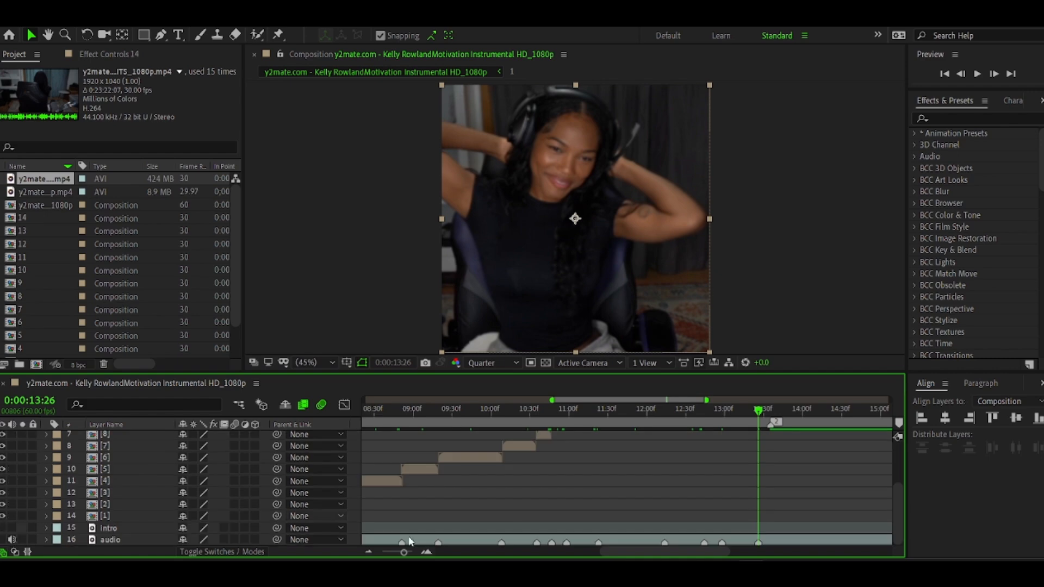
key("Home")
key("space")
scroll(548, 519, "right", 5)
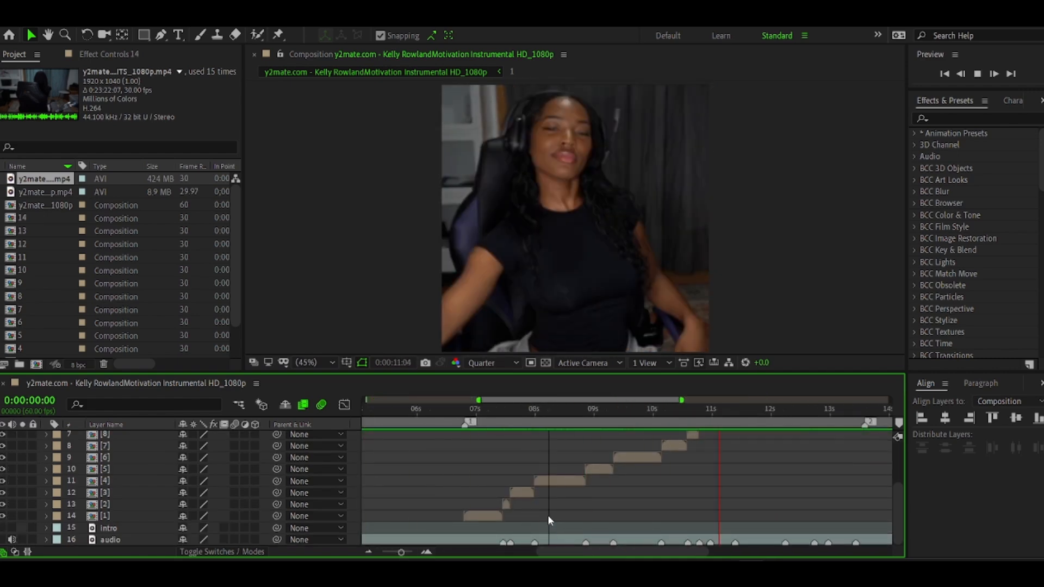
key("space")
Enable motion blur on all the pre-composed clips, 1 through 14
left_click(107, 515)
scroll(109, 514, "up", 3)
left_click(109, 436)
left_click(107, 516, "shift")
left_click(234, 516)
Find the Twixtor Pro effect and apply it to pre-composed clip 1
left_click(466, 412)
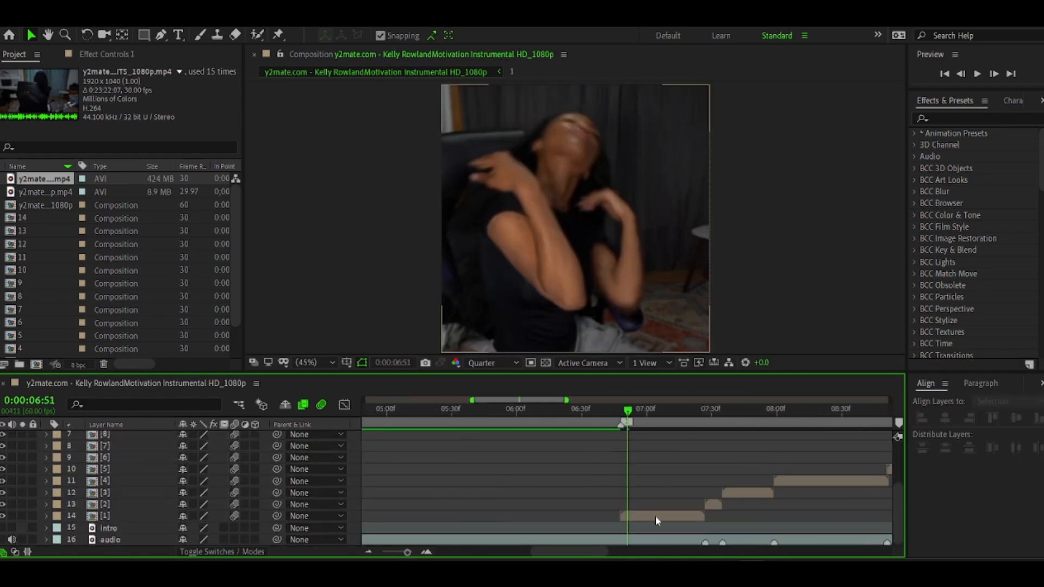
left_click(655, 515)
left_click(968, 119)
type("twixt")
double_click(965, 157)
Configure Twixtor Pro with 30 fps input, Contrast/Edge Enhance image prep, Motion Weighted Blend interpolation and Inverse w/ Smart Blend warping
left_click(17, 54)
left_click(117, 55)
left_click(133, 212)
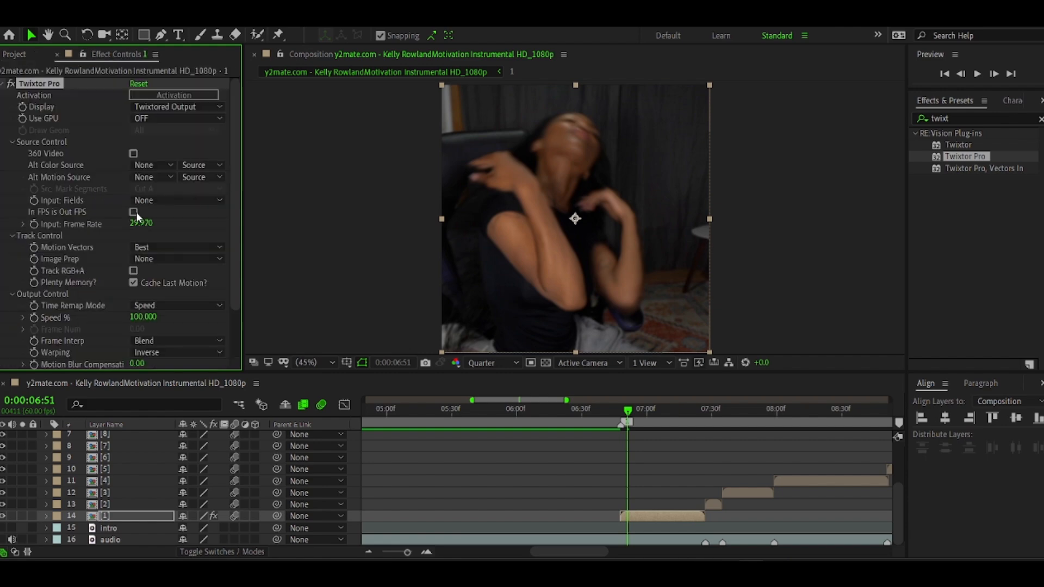
left_click(164, 275)
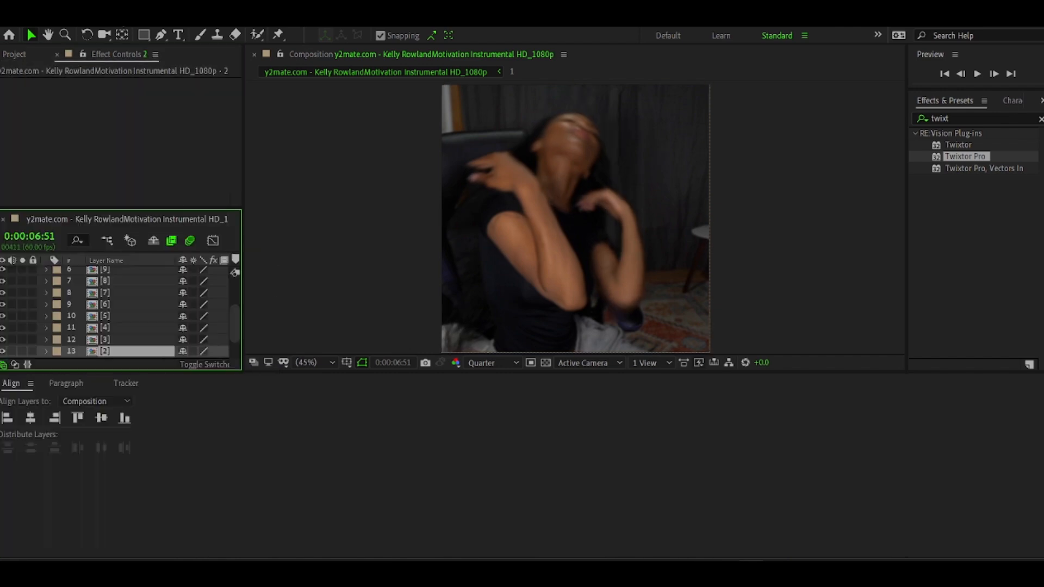
Restore the timeline beneath the composition view, make it taller and select clip 1 again
left_click(250, 19)
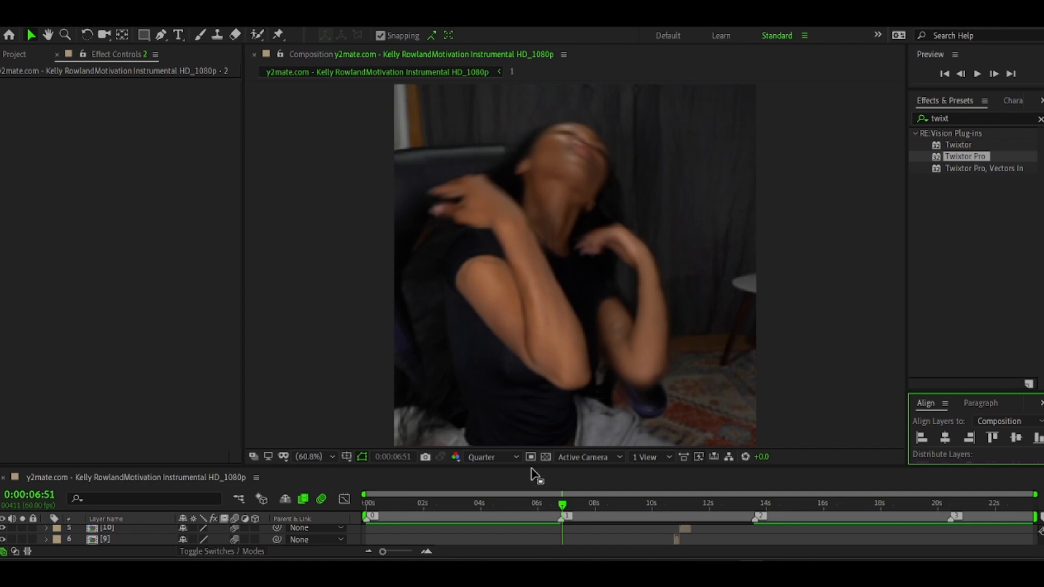
left_click_drag(532, 469, 526, 380)
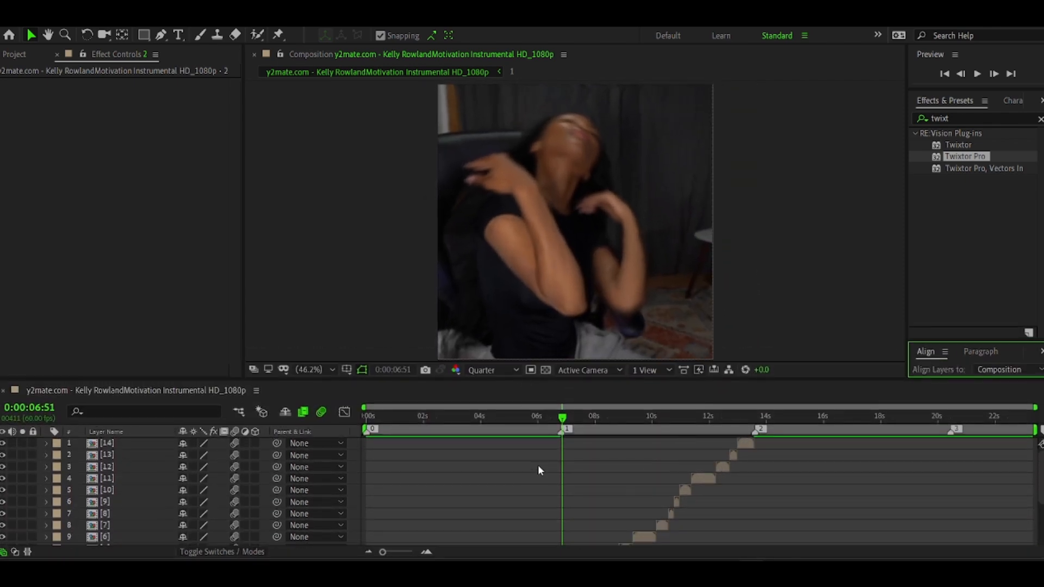
scroll(538, 467, "down", 3)
left_click(400, 552)
left_click(136, 515)
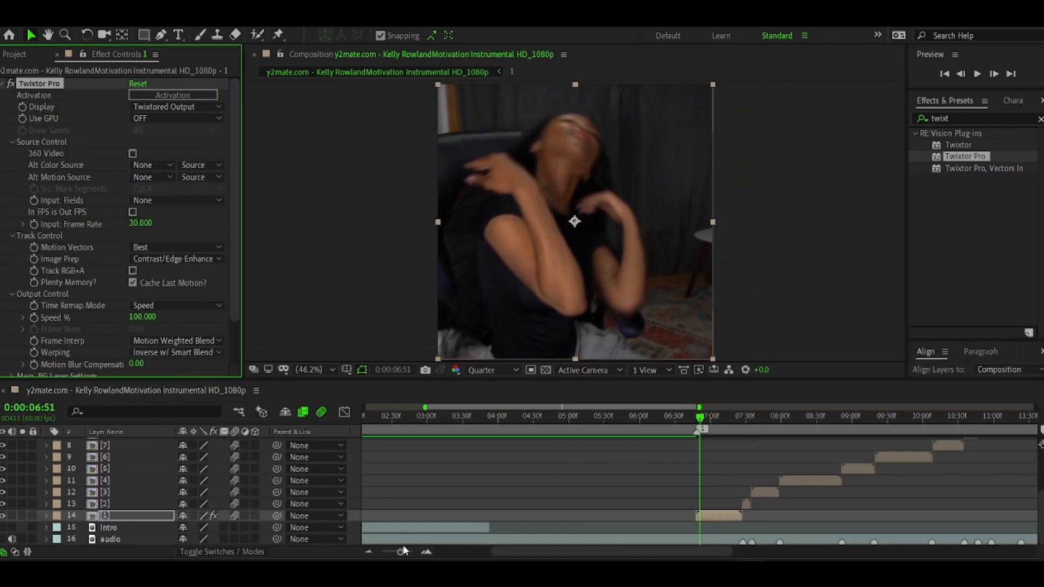
Keyframe clip 1's Twixtor Speed % at 200 on its first frame and 50 at 0:00:07:00
left_click_drag(402, 552, 407, 552)
left_click(691, 417)
left_click(33, 318)
left_click(142, 317)
type("200")
left_click(615, 416)
left_click(141, 317)
type("50")
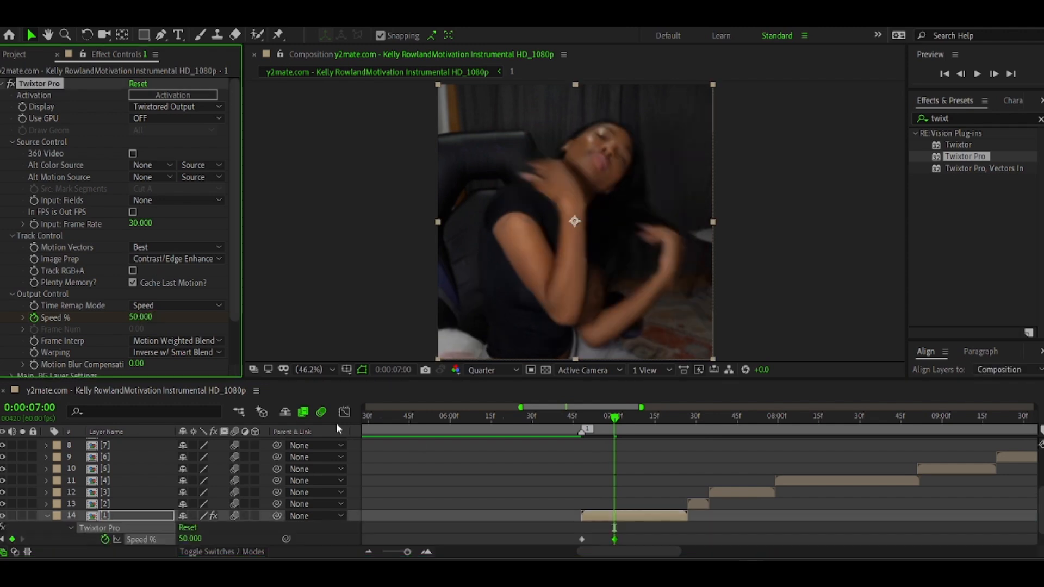
Apply Easy Ease to clip 1's Twixtor speed keyframes in the graph editor
left_click(345, 412)
left_click_drag(568, 503, 627, 442)
key("F9")
left_click(344, 413)
Play back clip 1's speed ramp from about 0:00:06:14 to review its timing
left_click(505, 417)
key("space")
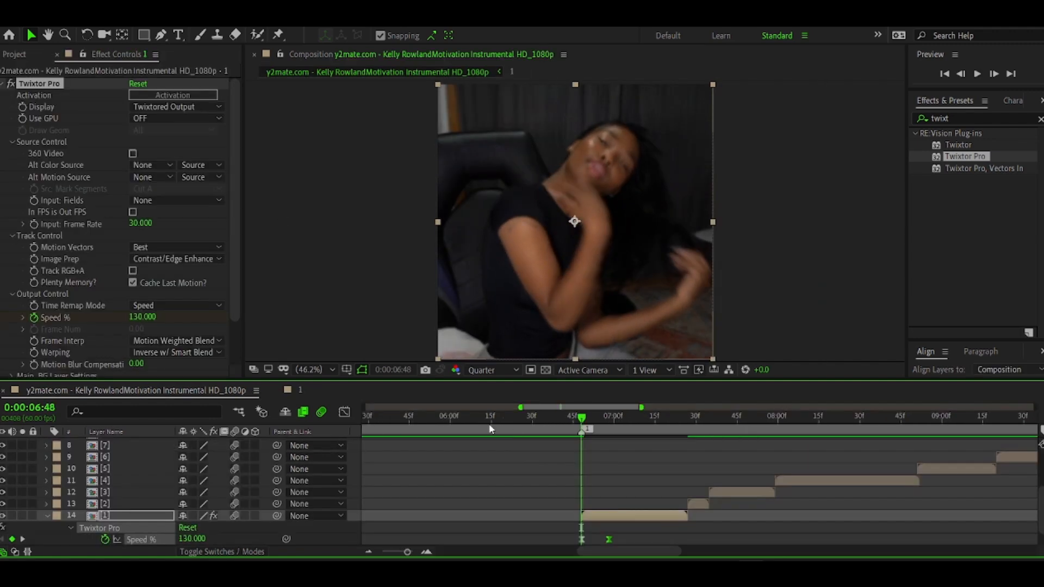
left_click(489, 427)
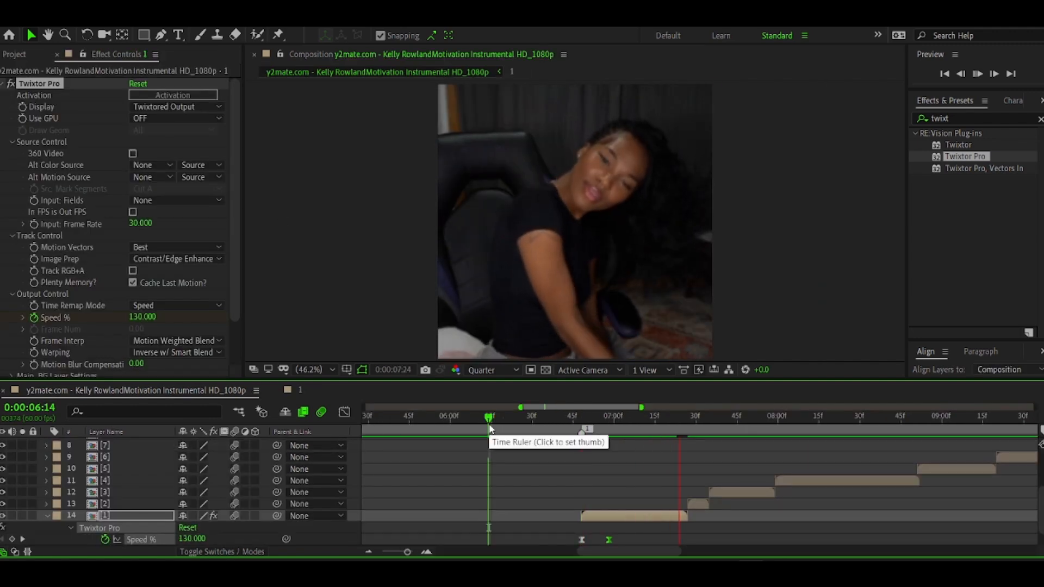
key("space")
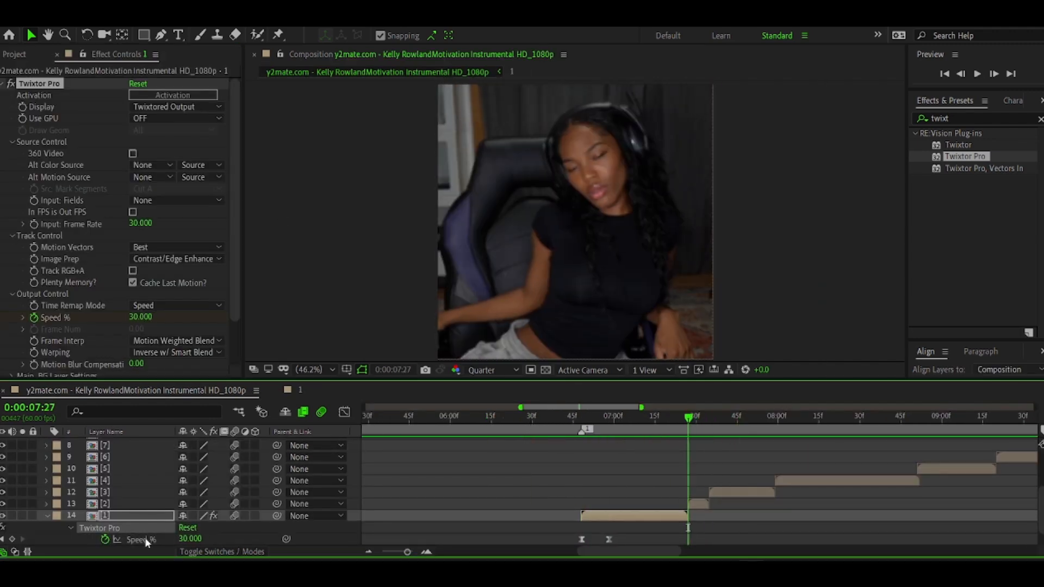
Apply Twixtor Pro to clip 2 with eased Speed % keyframes at its start and end, using 30 at 0:00:07:35
left_click(701, 503)
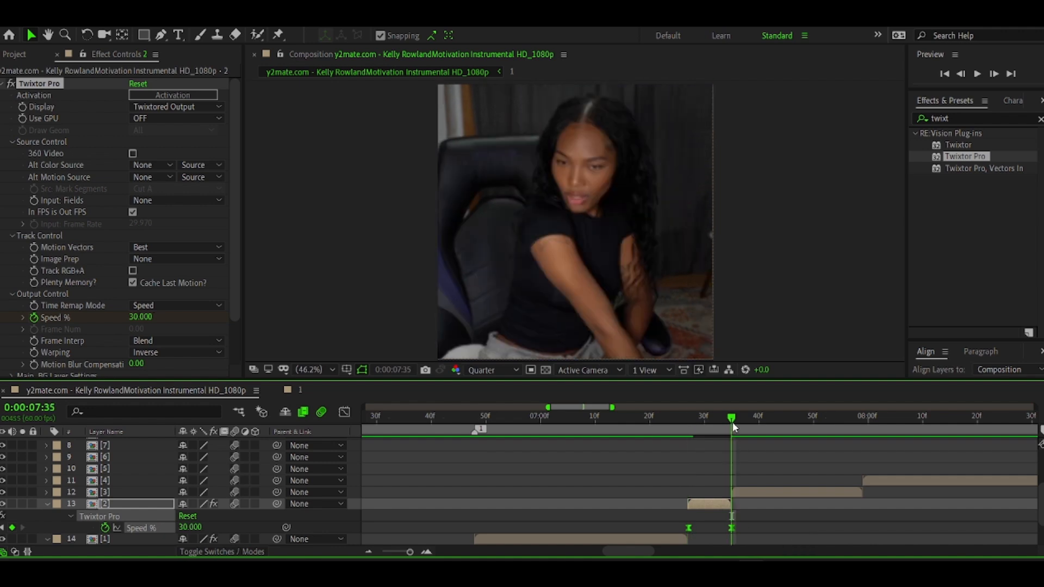
left_click(204, 331)
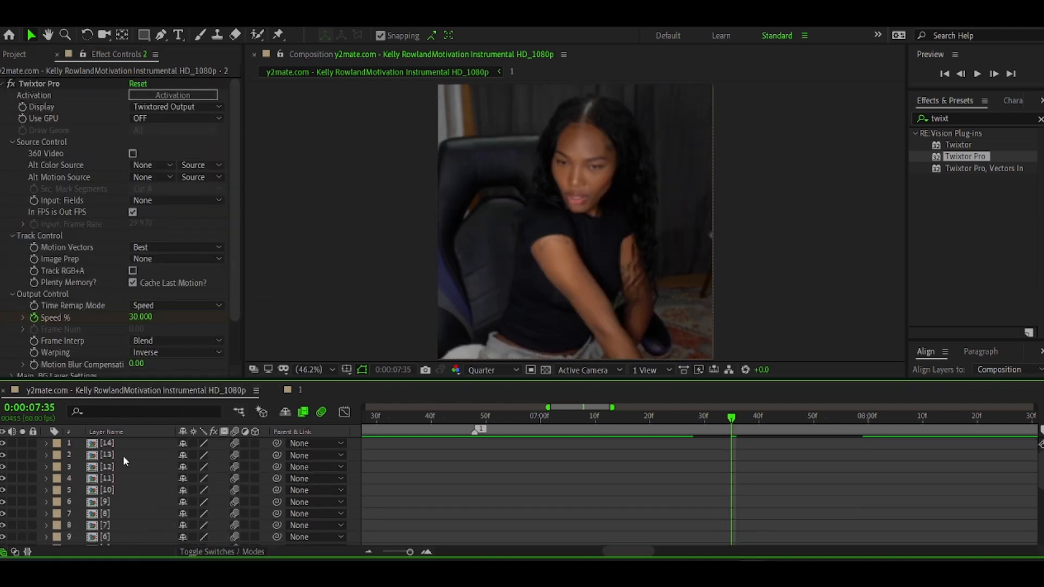
Paste the copied Twixtor Pro effect with its eased Speed % keyframes onto clips 2 through 14
left_click(119, 441, "shift")
key("ctrl+v")
scroll(510, 471, "down", 10)
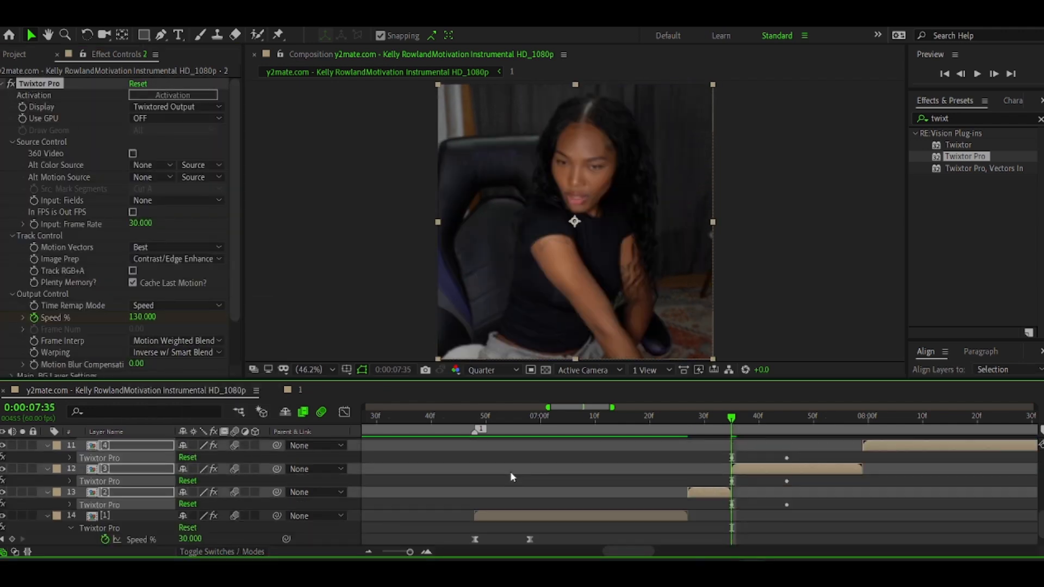
Shift the Twixtor Speed % keyframes of clips 3 to 6 so each ramp begins on its clip's first frame
left_click(510, 471)
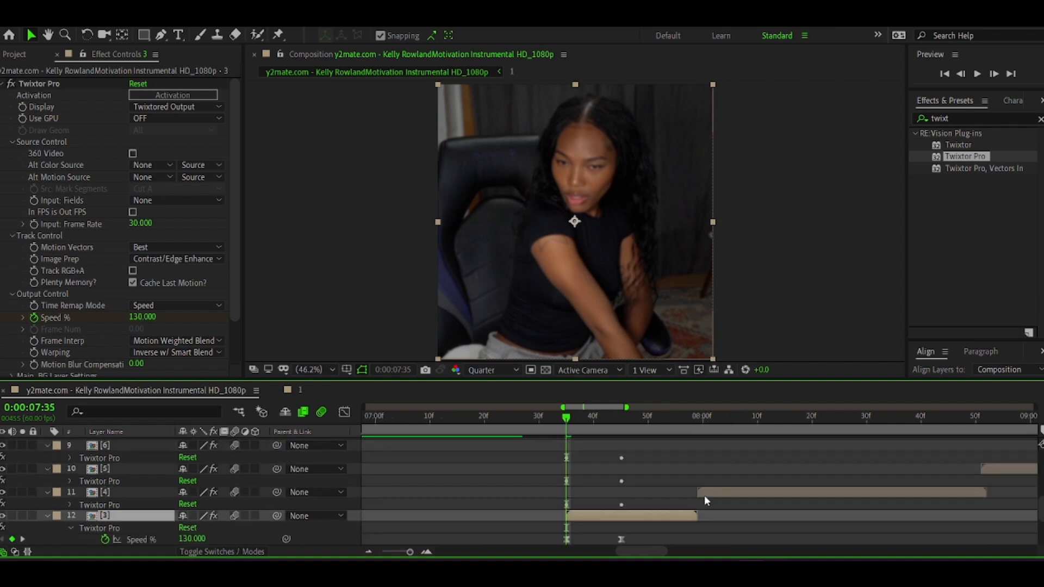
left_click(585, 516)
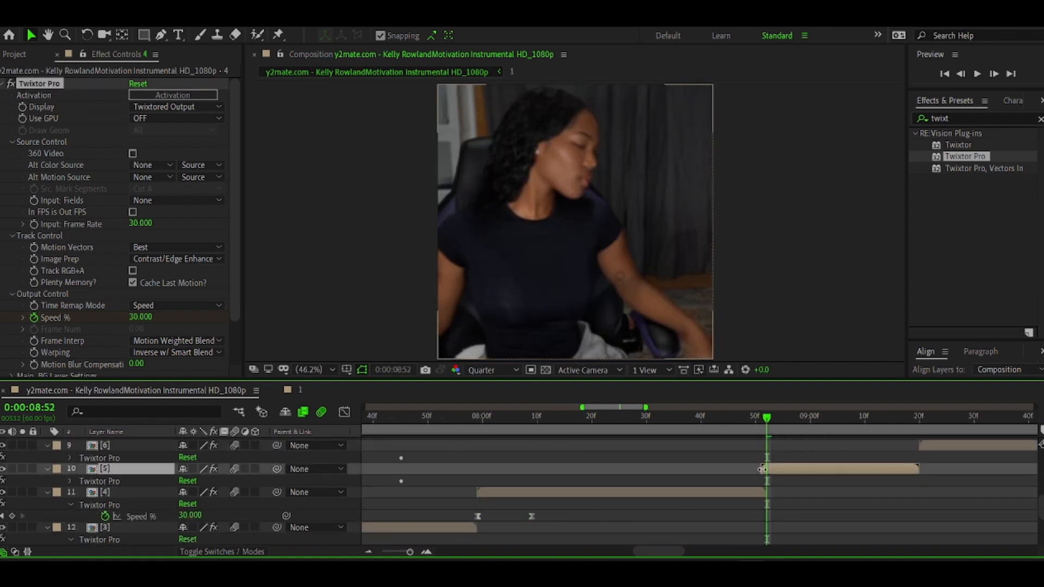
left_click_drag(762, 469, 767, 469)
key("u")
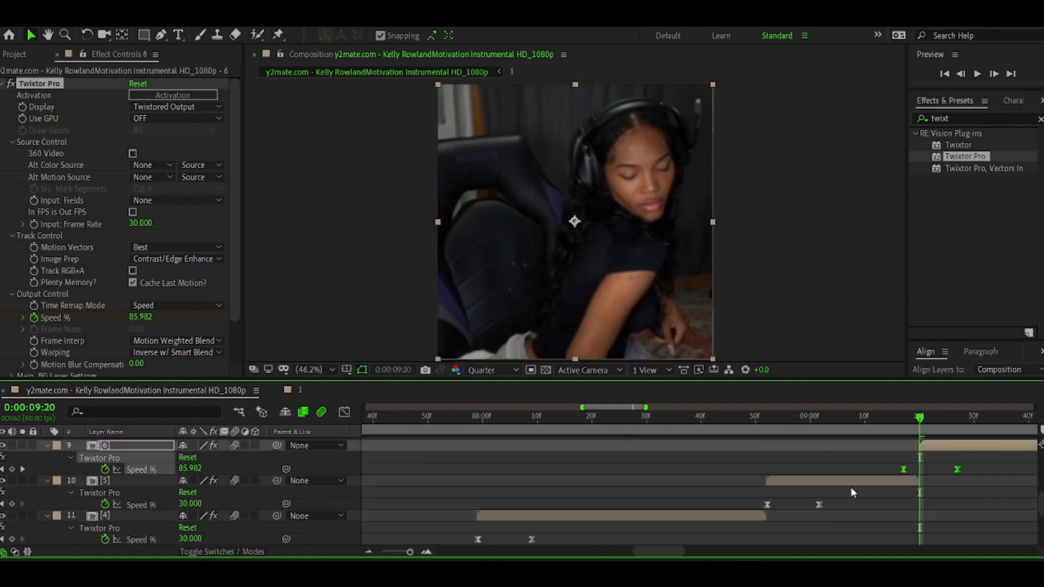
scroll(850, 489, "up", 2)
left_click_drag(848, 492, 815, 498)
key("u")
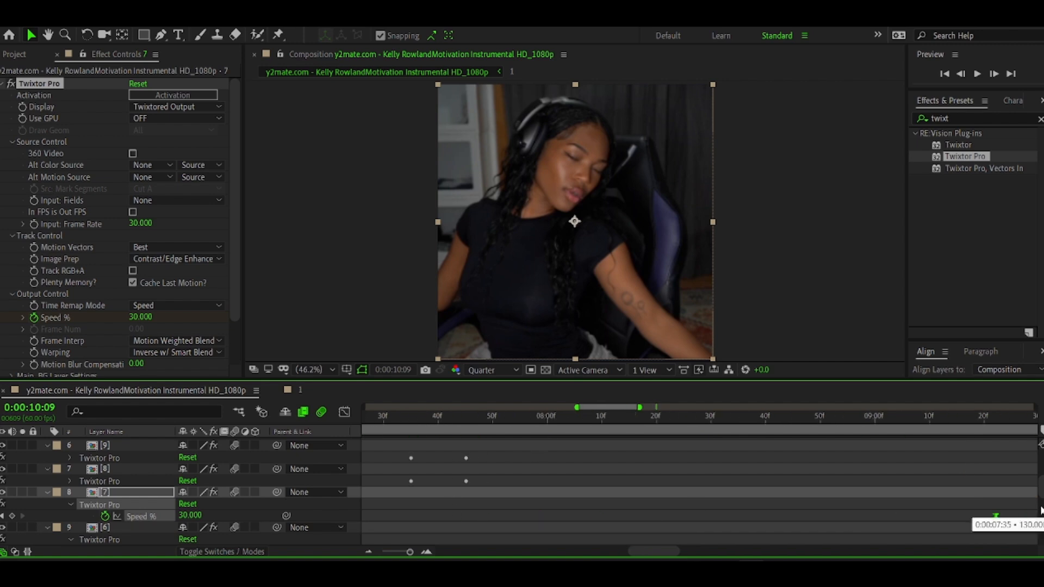
Shift the Twixtor Speed % keyframes of clips 7 to 14 to the beginning of each clip
left_click_drag(1042, 510, 878, 516)
scroll(879, 511, "right", 2)
left_click(906, 417)
left_click(928, 468)
key("u")
left_click(163, 494)
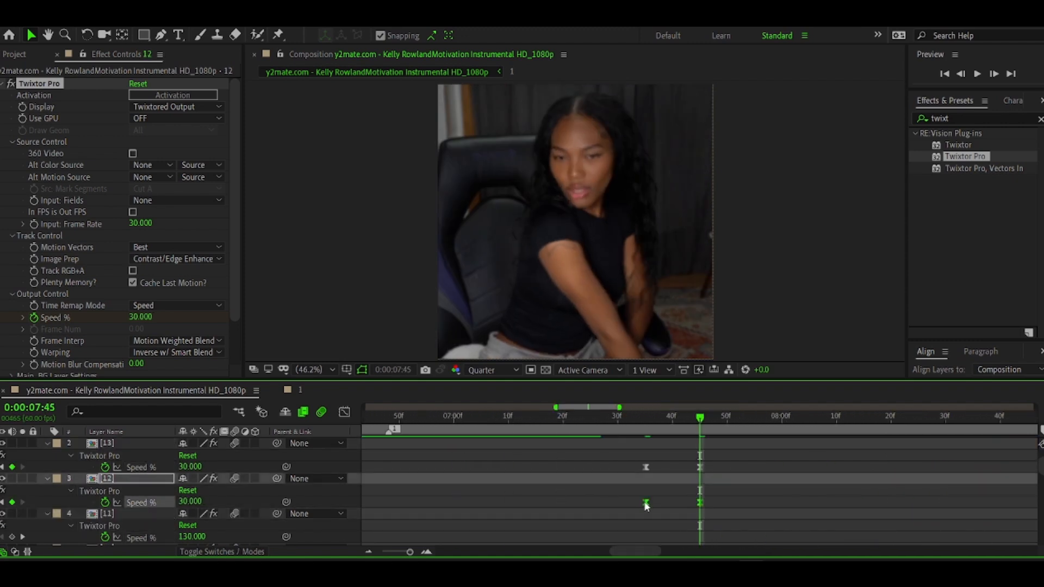
left_click(945, 417)
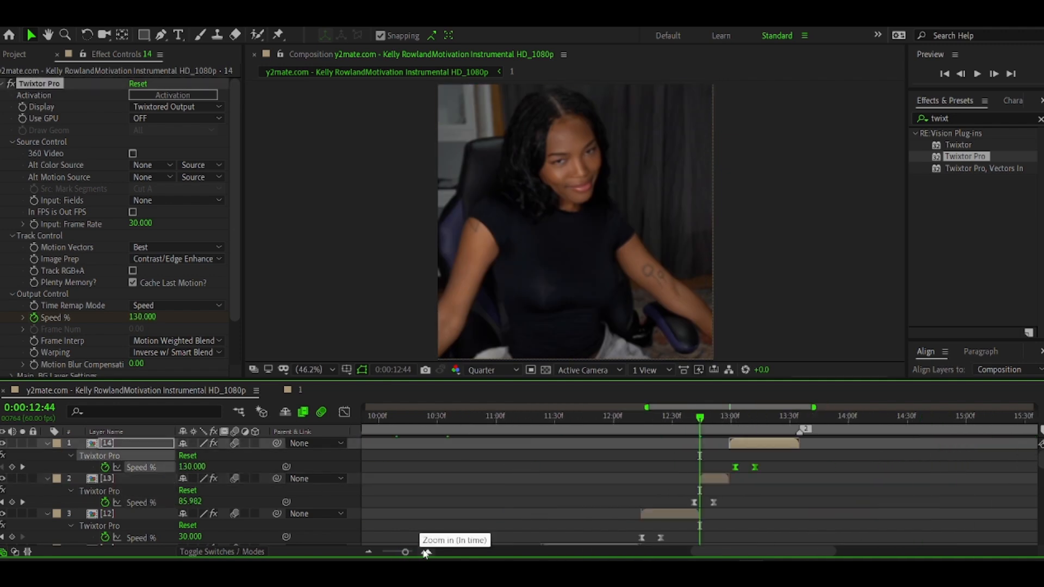
Play back the whole edit from the start to review the speed ramps
scroll(760, 471, "down", 5)
key("space")
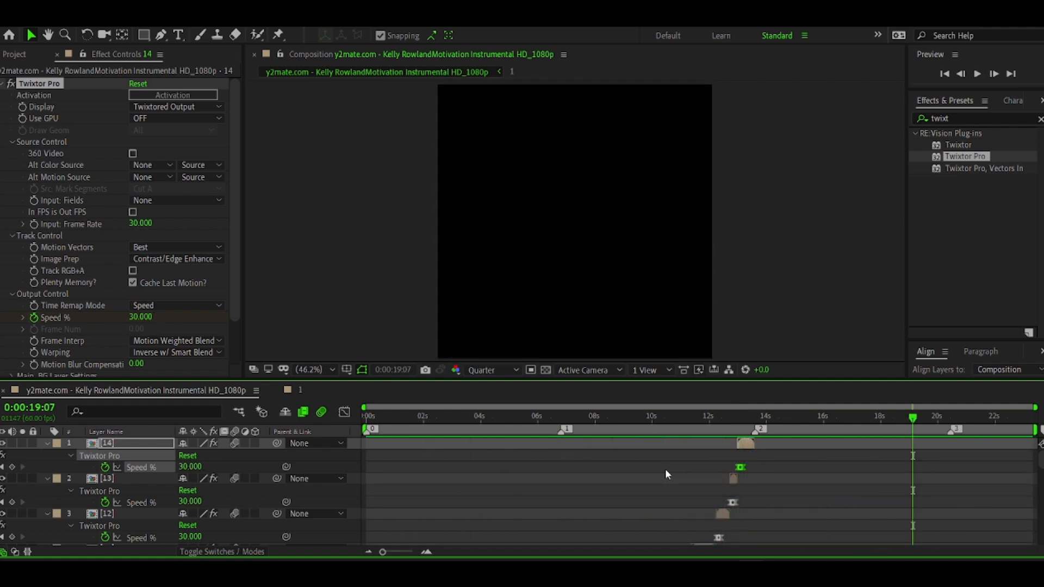
key("Home")
key("space")
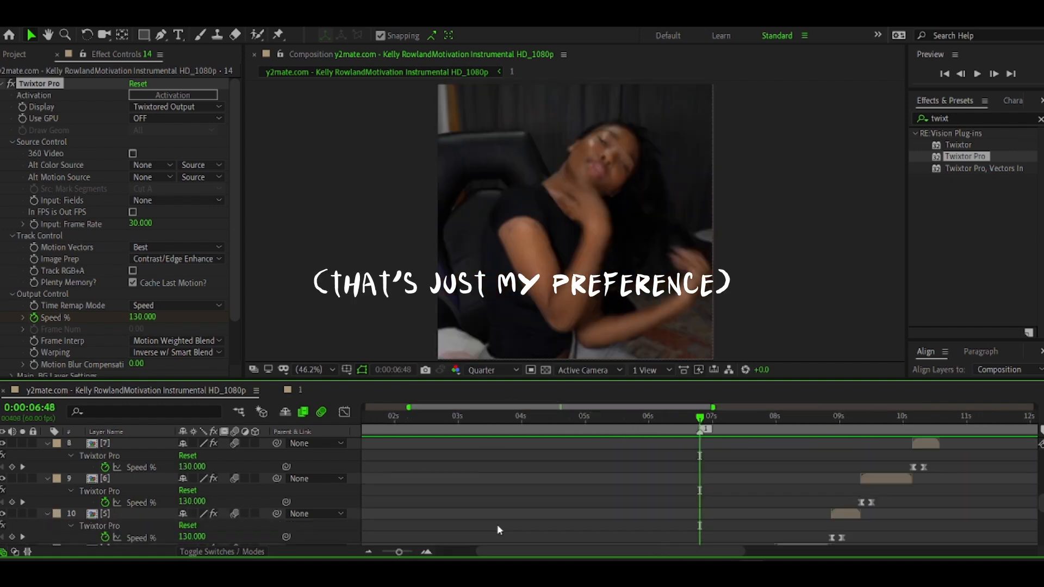
Set the second Twixtor Speed % keyframe to 40 on the clips, including 12, 13 and 14
key("space")
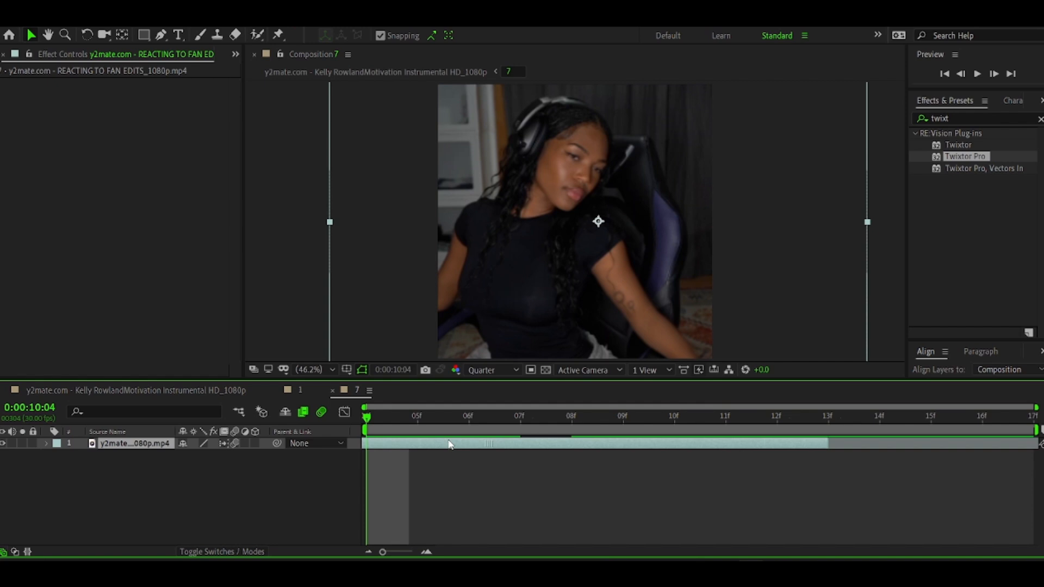
key("space")
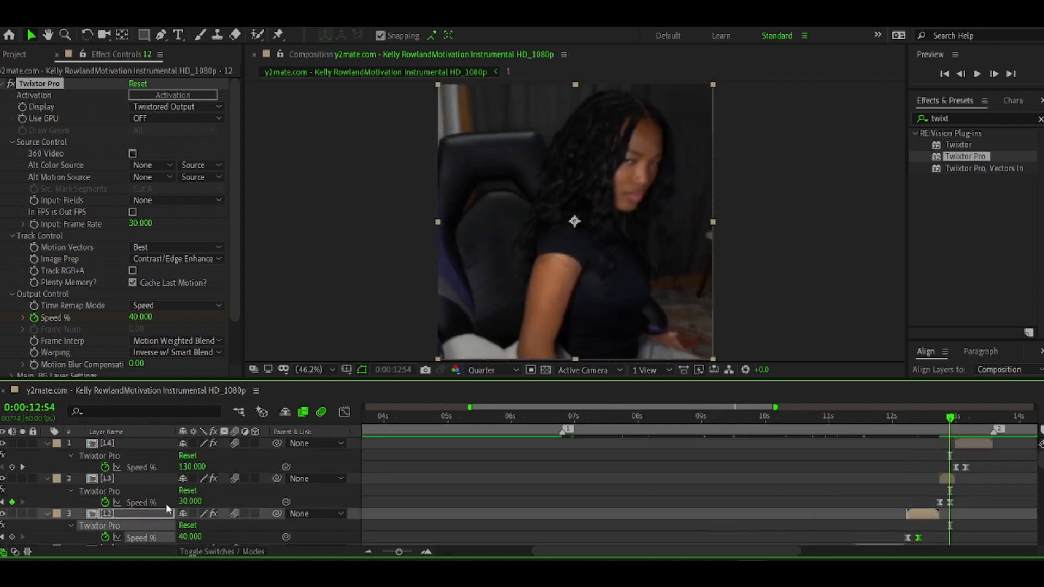
key("space")
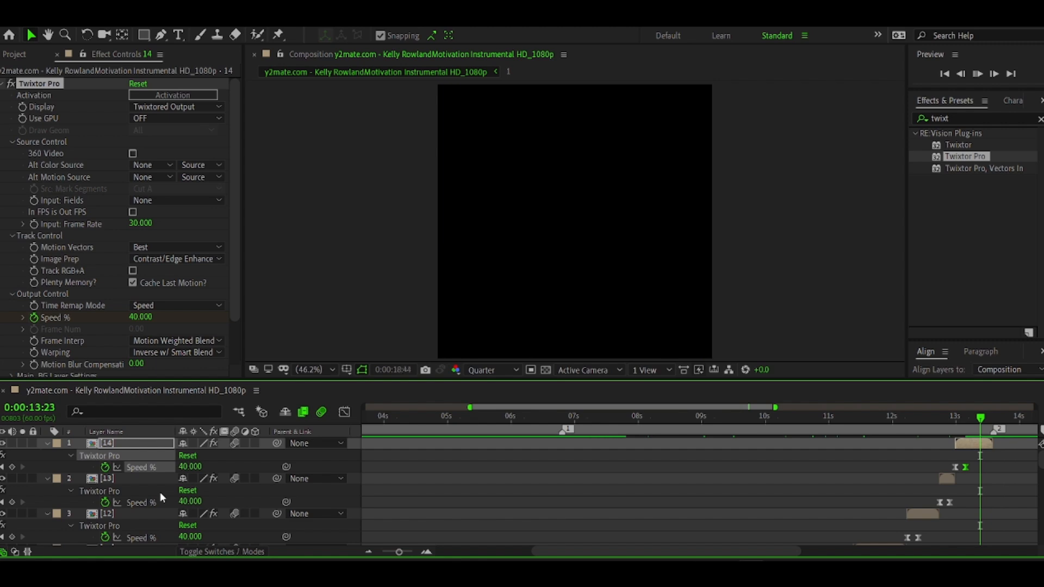
Remove the Twixtor Speed % keyframes from clips 1 to 3, using a constant 40
left_click_drag(400, 553, 383, 553)
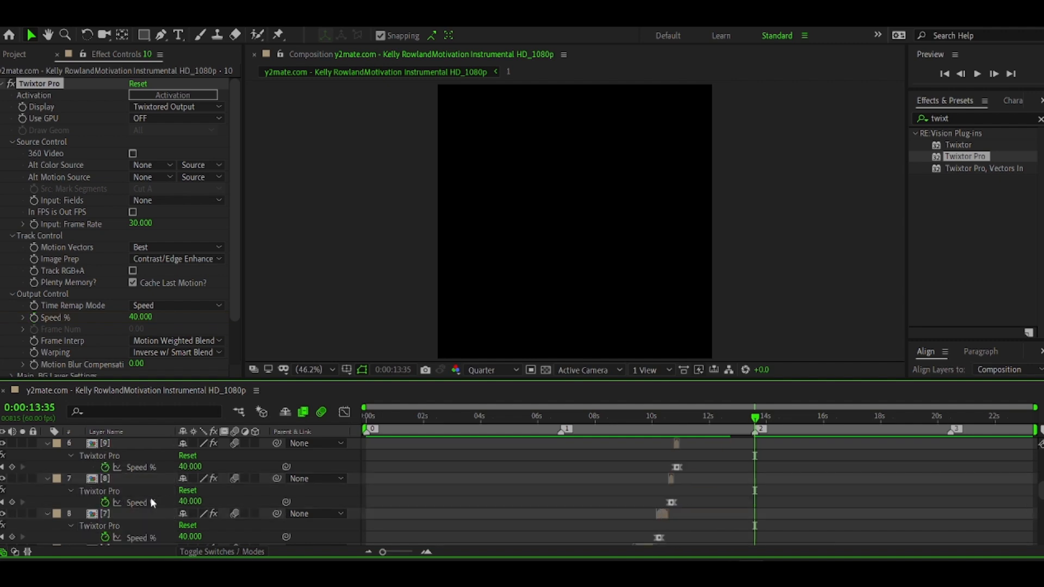
scroll(150, 497, "down", 6)
left_click(135, 538)
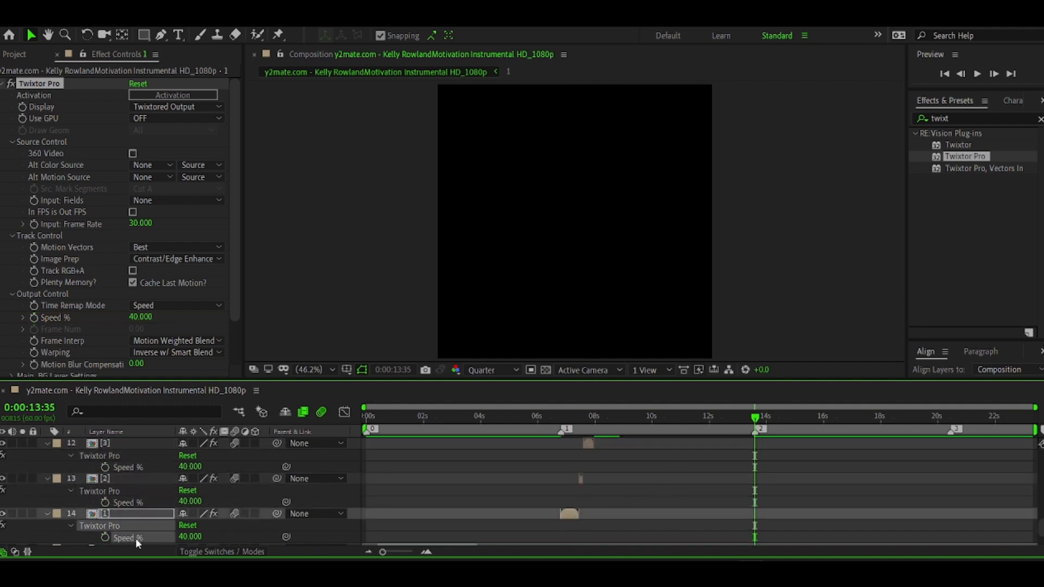
Set clip 9's Twixtor Speed % to a constant 40 and play back the edit from about 0:00:06:00
scroll(136, 538, "up", 10)
left_click(442, 417)
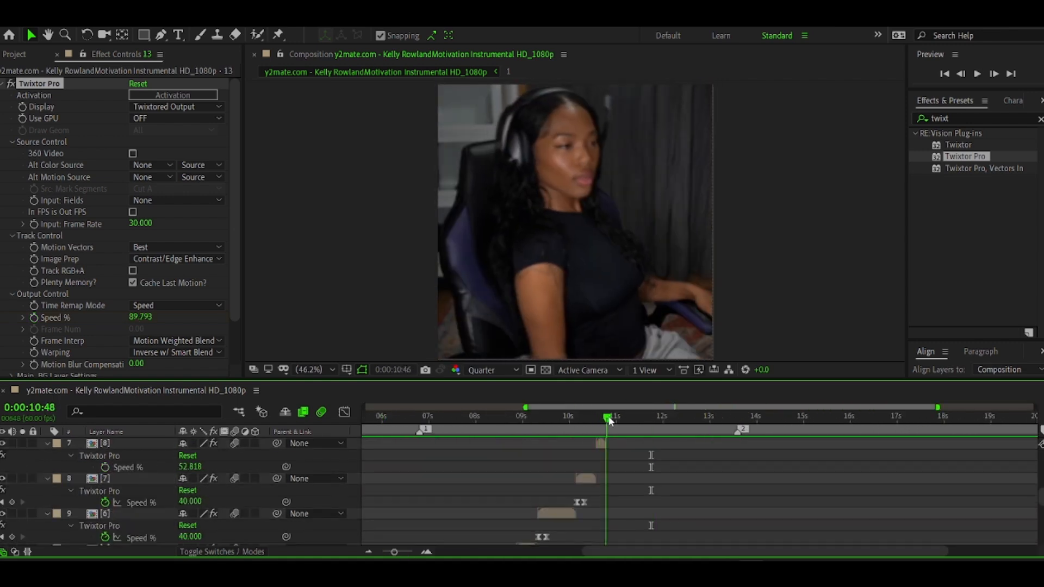
left_click_drag(605, 417, 564, 430)
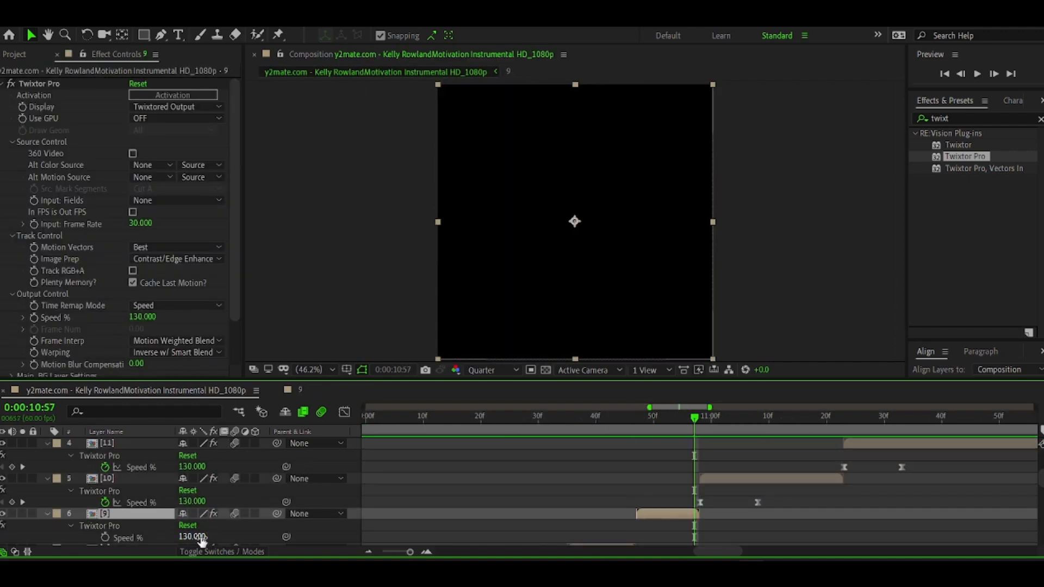
left_click(193, 536)
type("40")
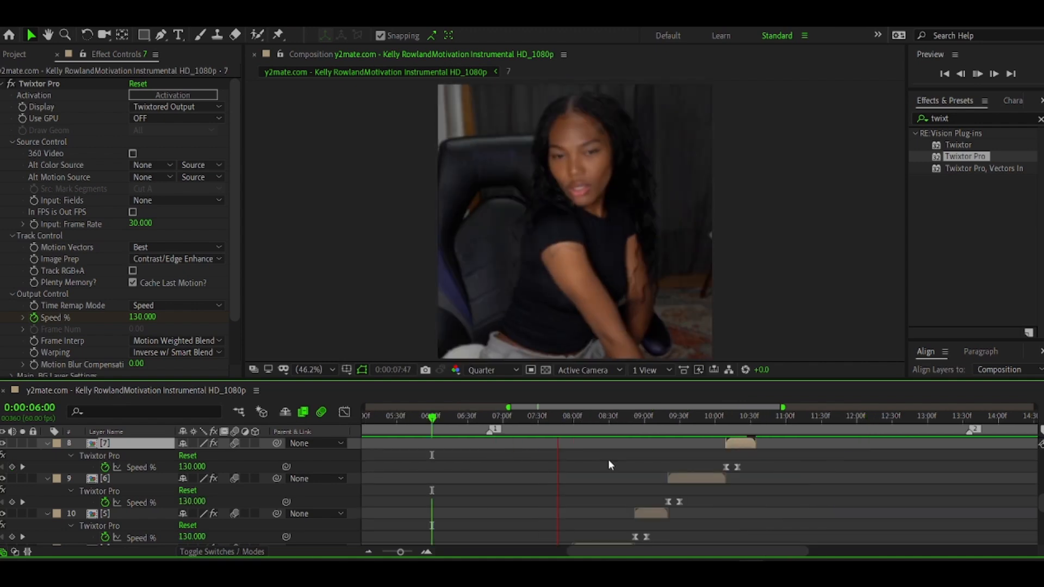
left_click(469, 418)
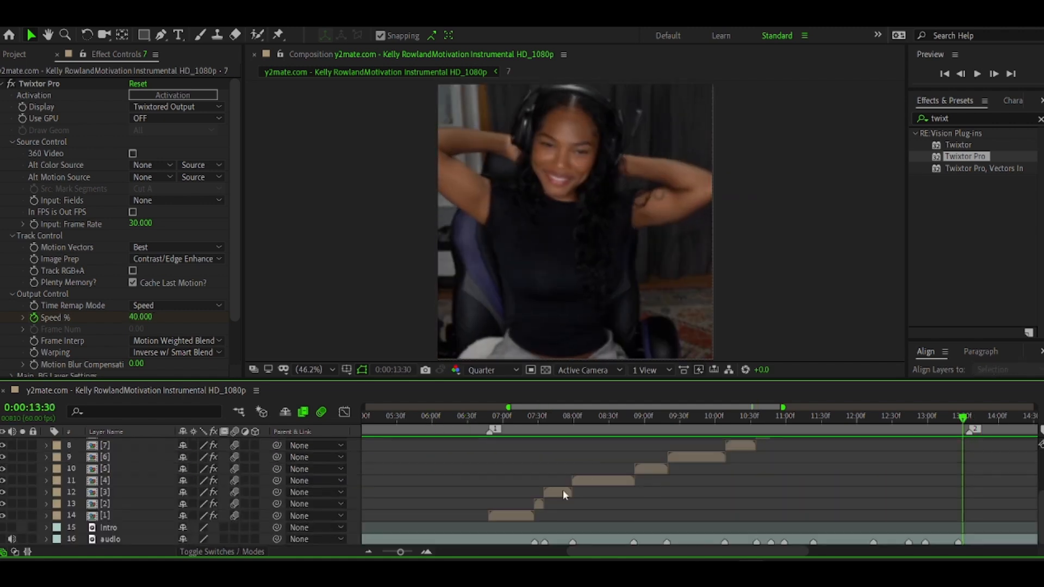
Pre-compose each of clips 1 to 14 into its own composition, moving all attributes and keeping the default names
key("ctrl+shift+c")
key("Escape")
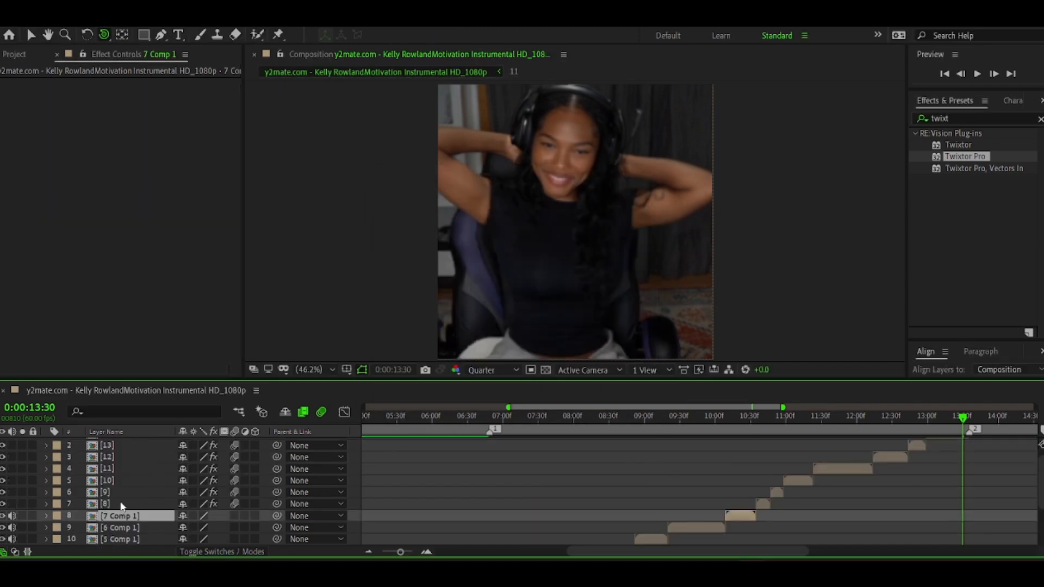
left_click(121, 506)
key("ctrl+shift+c")
key("Return")
left_click(112, 503)
key("ctrl+shift+c")
key("Return")
left_click(108, 492)
key("ctrl+shift+c")
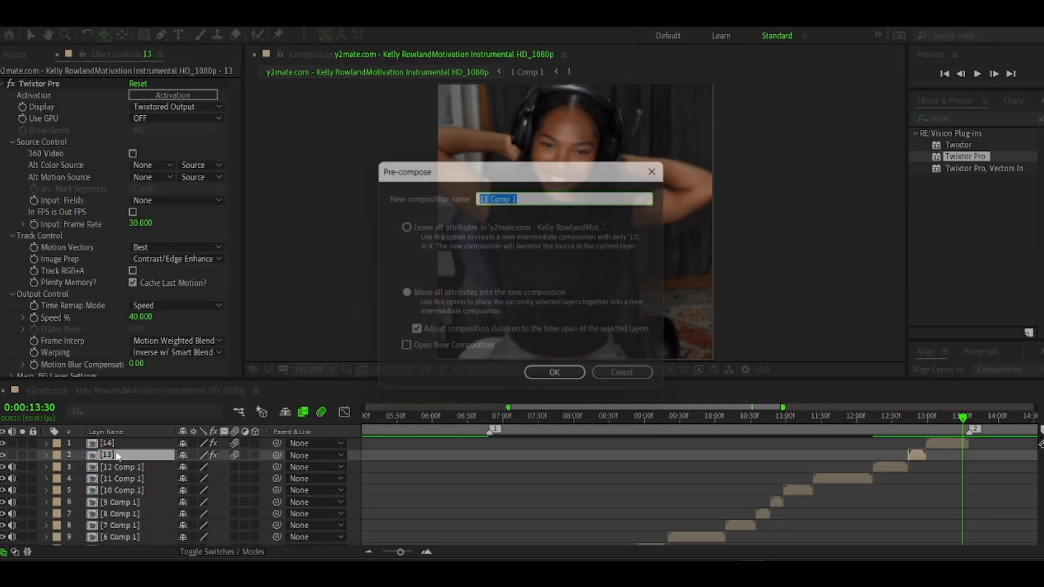
key("Return")
left_click(113, 444)
key("ctrl+shift+c")
key("Return")
Turn off the audio of all the newly pre-composed clips
left_click_drag(12, 443, 12, 538)
scroll(11, 522, "down", 5)
left_click_drag(12, 469, 12, 516)
Add an adjustment layer above clip 1, split it at 0:00:07:06 and delete the earlier part
left_click(489, 421)
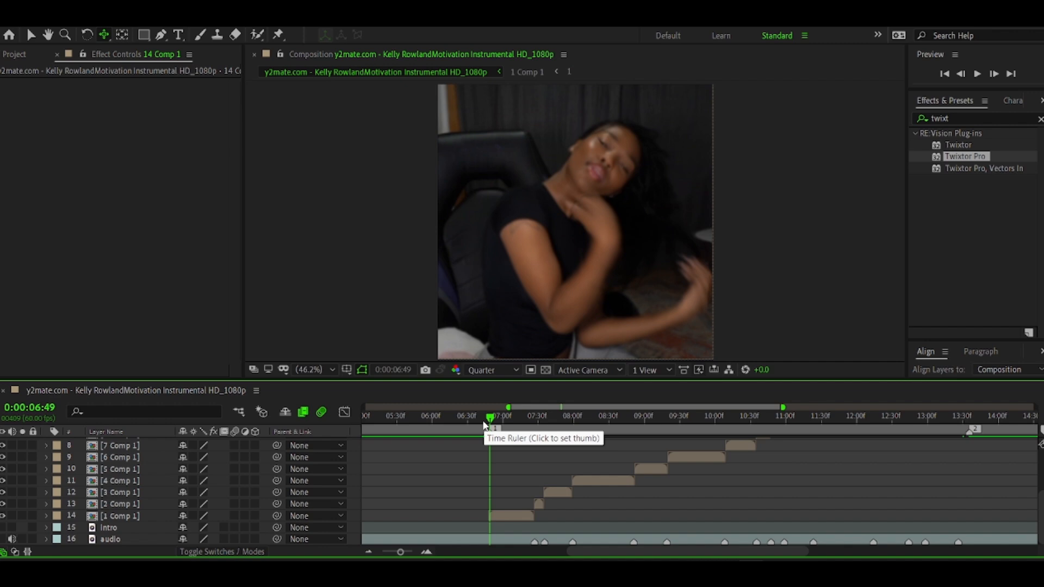
left_click(511, 513)
left_click(121, 22)
mouse_move(130, 35)
left_click(390, 117)
key("=")
left_click_drag(737, 418, 746, 418)
key("ctrl+shift+d")
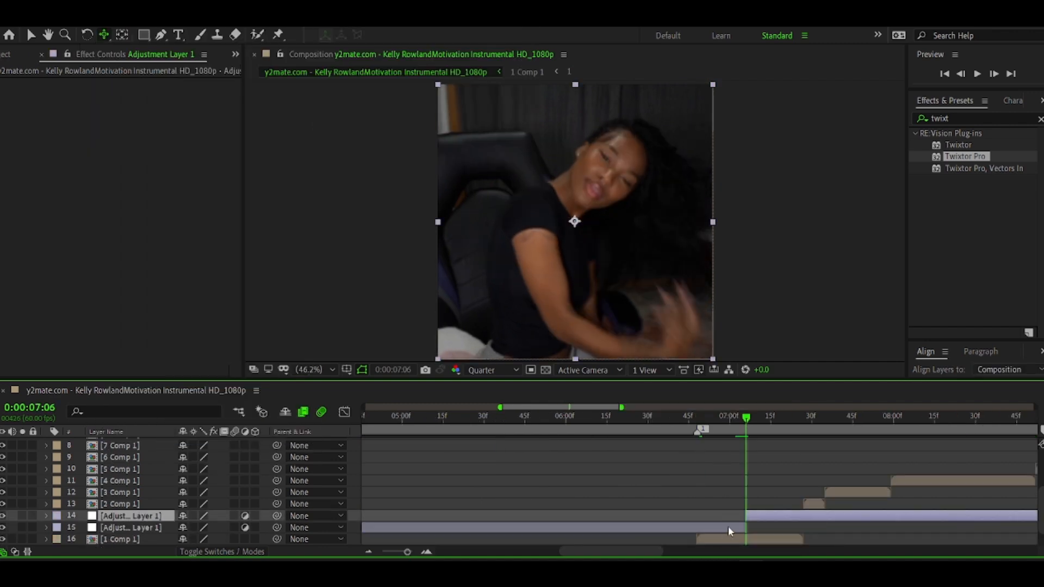
left_click(729, 528)
key("Delete")
Apply Motion Tile to clip 1 with output width and height 200 and Mirror Edges enabled
left_click(965, 118)
type("motion t")
left_click_drag(965, 145, 761, 527)
key("v")
left_click(134, 155)
Paste the Motion Tile effect onto all the remaining clips from 2 Comp 1 upward
left_click(146, 504)
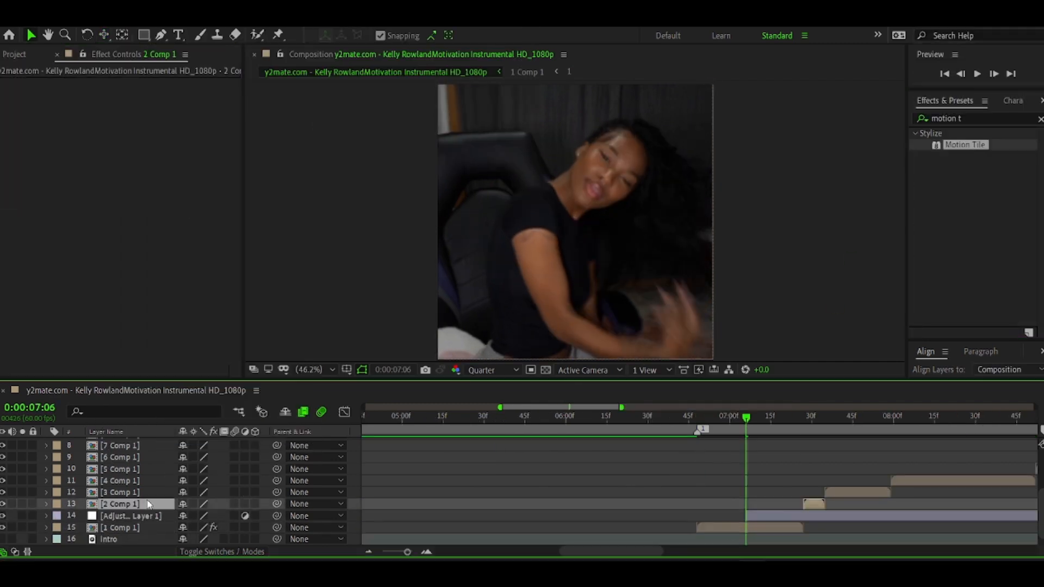
left_click(146, 445, "shift")
key("ctrl+v")
Move the adjustment layer above clip 2, split it at 0:00:07:30 and delete the remainder
left_click(609, 487)
scroll(609, 487, "right", 3)
left_click_drag(139, 504, 139, 488)
left_click(702, 418)
key("ctrl+shift+d")
key("Delete")
key("=")
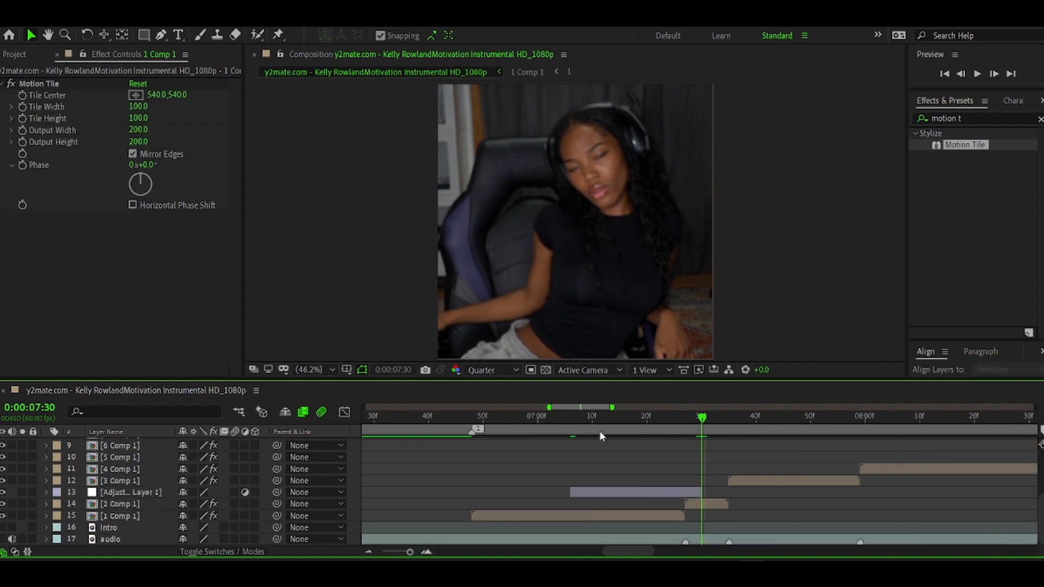
Apply S_RackDefocus to the adjustment layer and set its Use Gamma to 10
left_click(581, 417)
left_click(965, 118)
type("rackd")
left_click_drag(970, 145, 628, 494)
left_click(141, 329)
type("10")
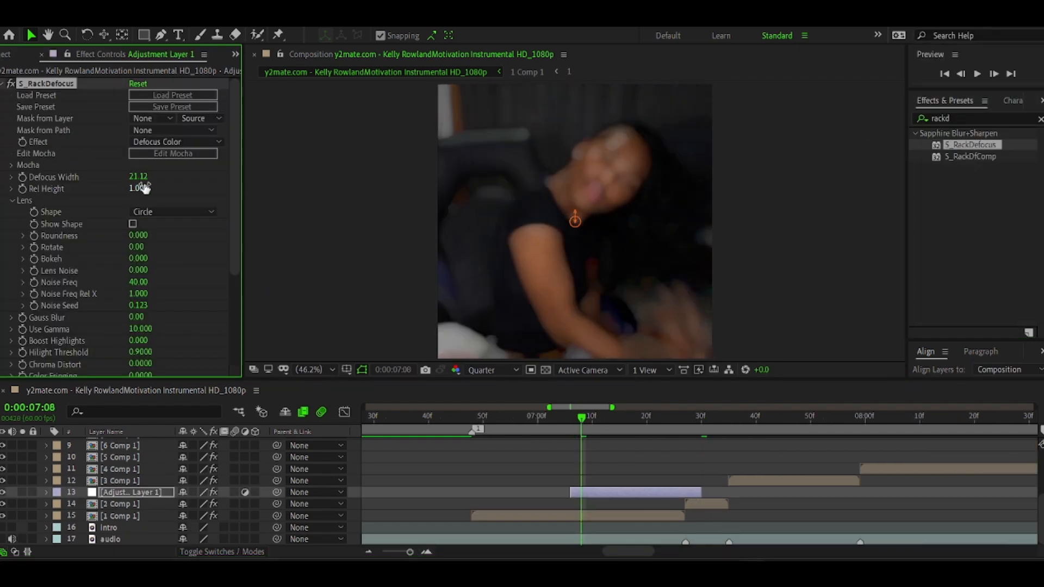
Keyframe the adjustment layer's Defocus Width at 0 on 0:00:07:06 and 20 at clip 2's start, 0:00:07:27
left_click(139, 177)
type("30")
left_click(571, 418)
left_click_drag(142, 177, 79, 210)
left_click(22, 177)
left_click(686, 418)
left_click(139, 176)
type("30")
key("Return")
Extend the adjustment layer and end it at 0:00:07:31 with a Defocus Width keyframe of 0
left_click_drag(701, 492, 712, 492)
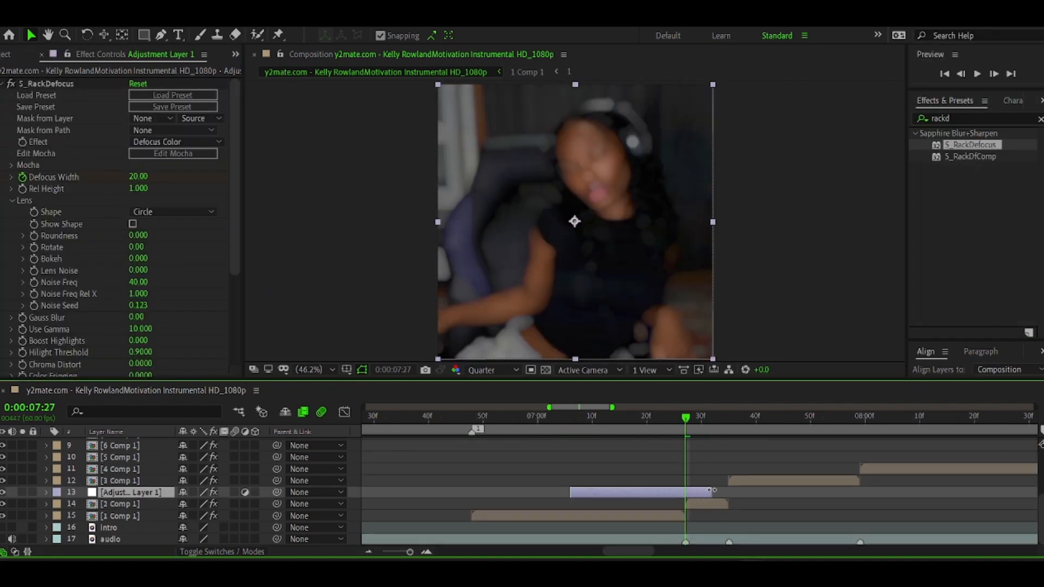
left_click_drag(685, 417, 713, 418)
left_click(141, 177)
type("0")
key("Return")
key("u")
left_click_drag(713, 490, 708, 516)
Ease the Defocus Width keyframes and sharpen the speed curve around the cut in the graph editor
left_click(344, 412)
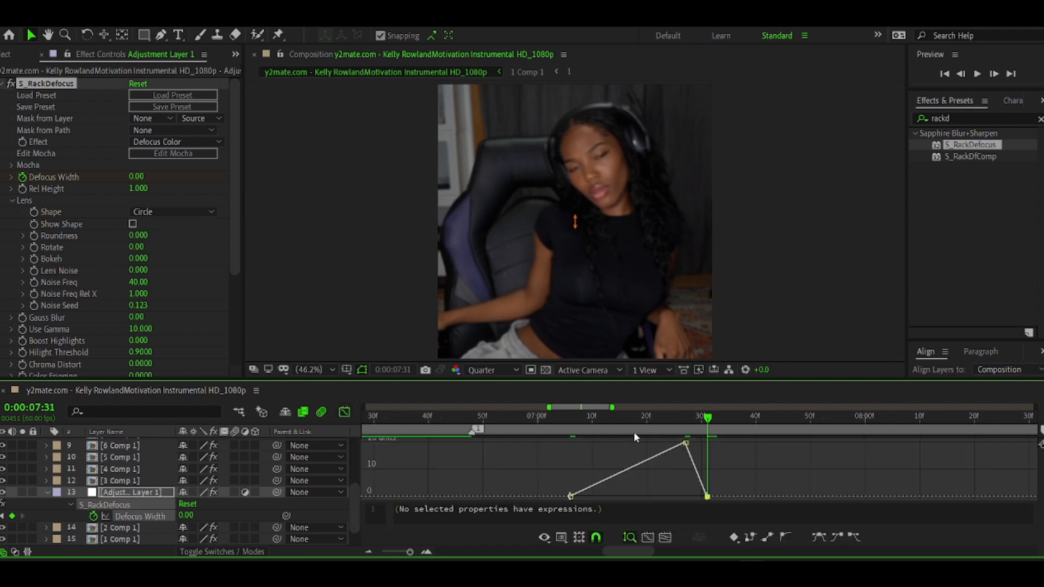
right_click(669, 470)
left_click(707, 338)
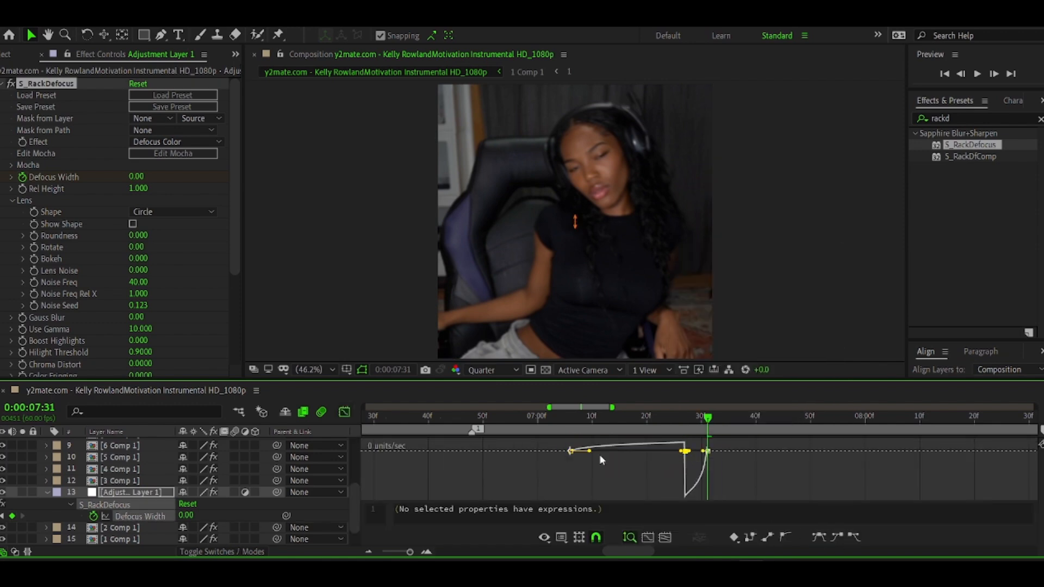
left_click_drag(702, 461, 690, 459)
Play back the defocus transition between clips 1 and 2 and leave the graph editor
left_click(538, 418)
key("space")
key("space")
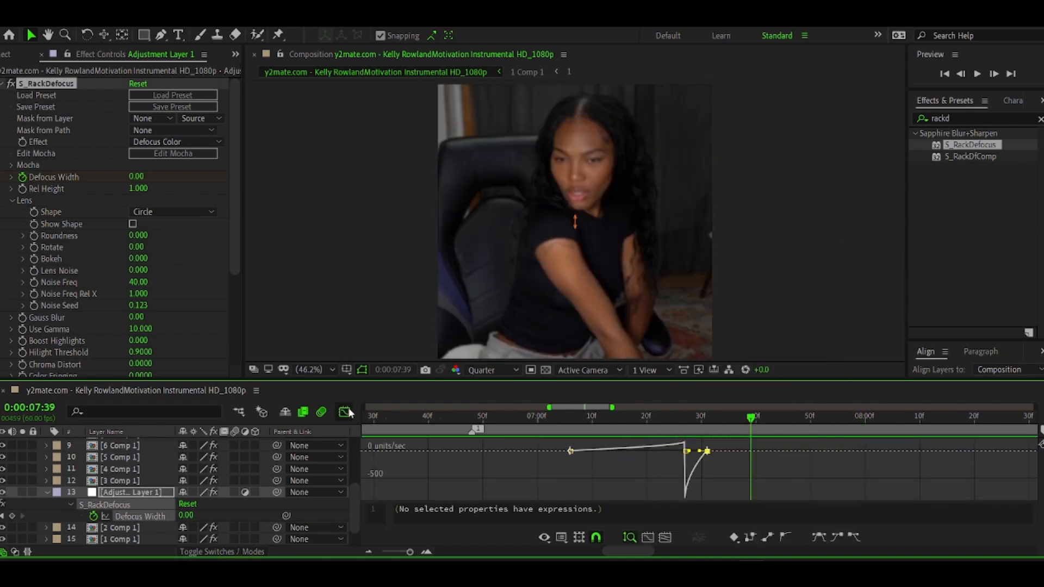
left_click(344, 412)
left_click(429, 418)
key("space")
Duplicate the defocus adjustment layer over clip 1's opening, trimming it to run from 0:00:06:48 to 0:00:07:06
key("ctrl+d")
left_click_drag(627, 493, 491, 492)
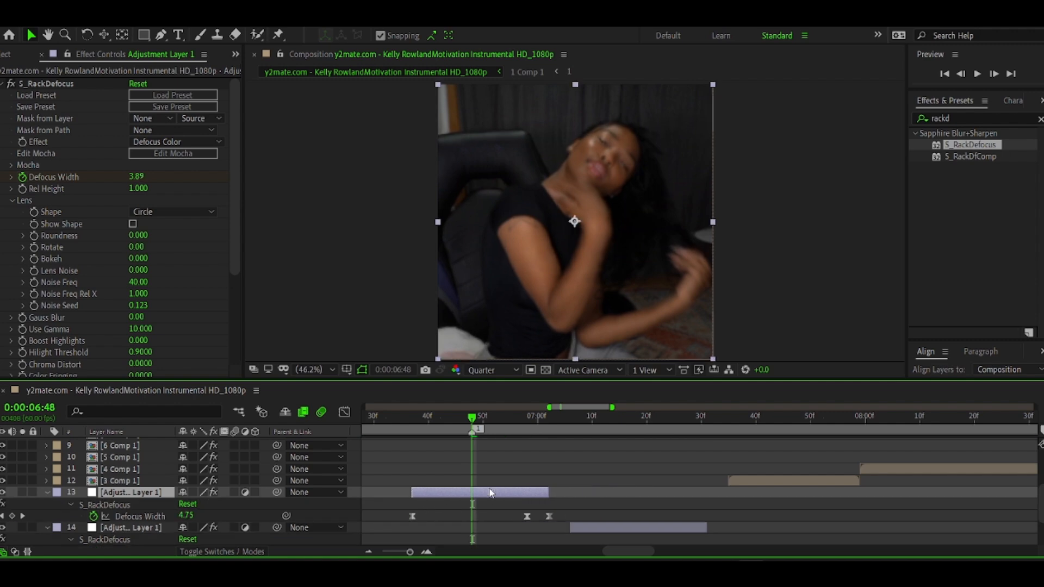
key("alt+[")
key("u")
left_click_drag(564, 493, 569, 492)
Delete the opening layer's extra Defocus Width keyframe, place the 20 keyframe at 0:00:06:48 and play back the result
key("u")
left_click(544, 516)
key("Delete")
left_click_drag(428, 516, 472, 516)
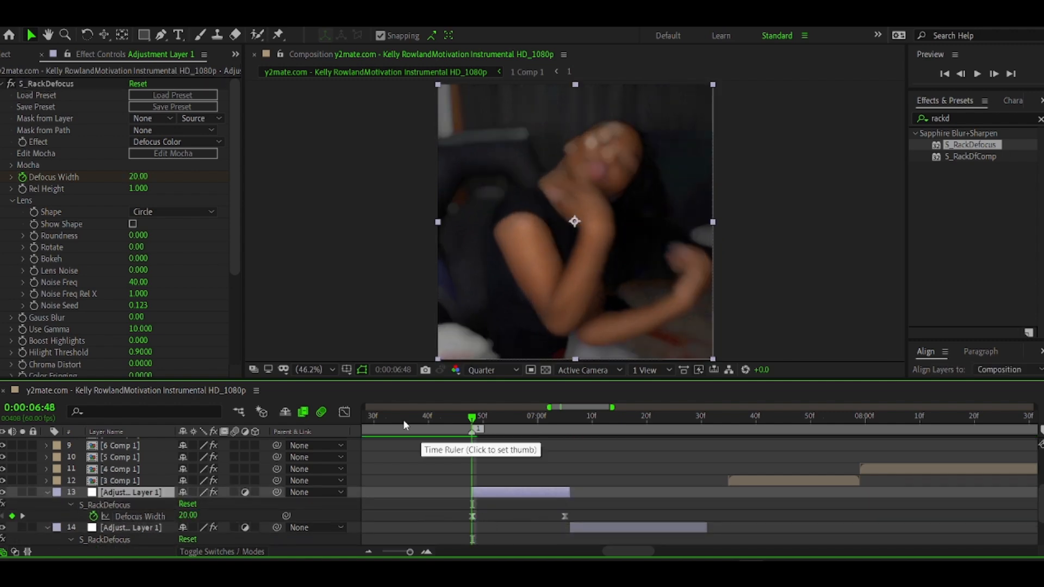
left_click(396, 419)
key("space")
key("space")
Duplicate the defocus layer above clip 3, peaking at 0:00:07:35 and running from 0:00:07:32 to 0:00:07:47
key("u")
left_click_drag(152, 492, 169, 476)
left_click(163, 492)
key("ctrl+d")
left_click(687, 504)
key("u")
left_click(685, 481)
key("u")
left_click_drag(685, 482, 790, 480)
left_click(702, 421)
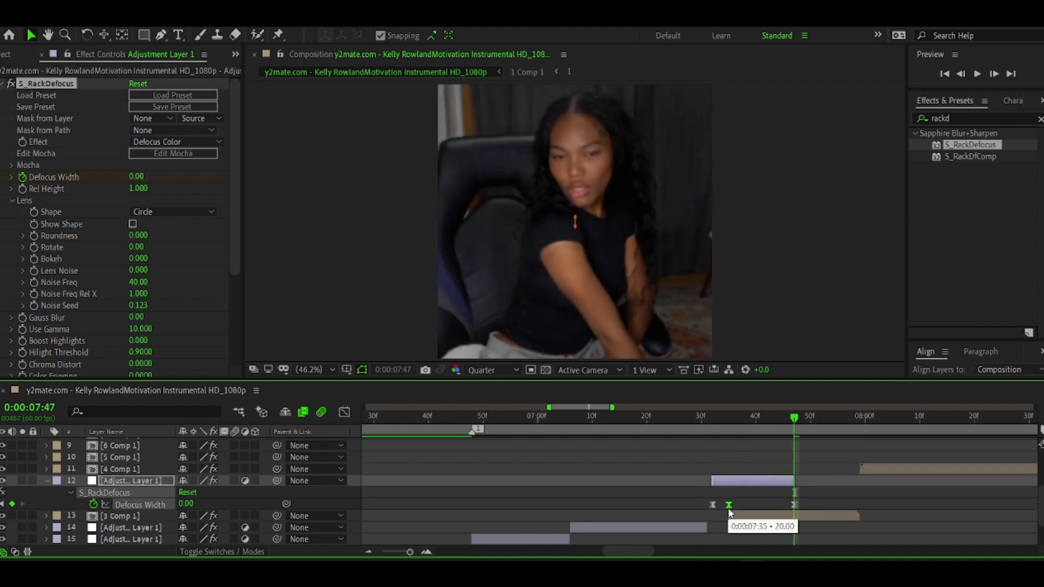
Duplicate the defocus layer for clip 4, starting at 0:00:07:47 with its peak on the cut, and trim its end to the last keyframe
key("u")
key("ctrl+d")
key("[")
scroll(638, 467, "right", 3)
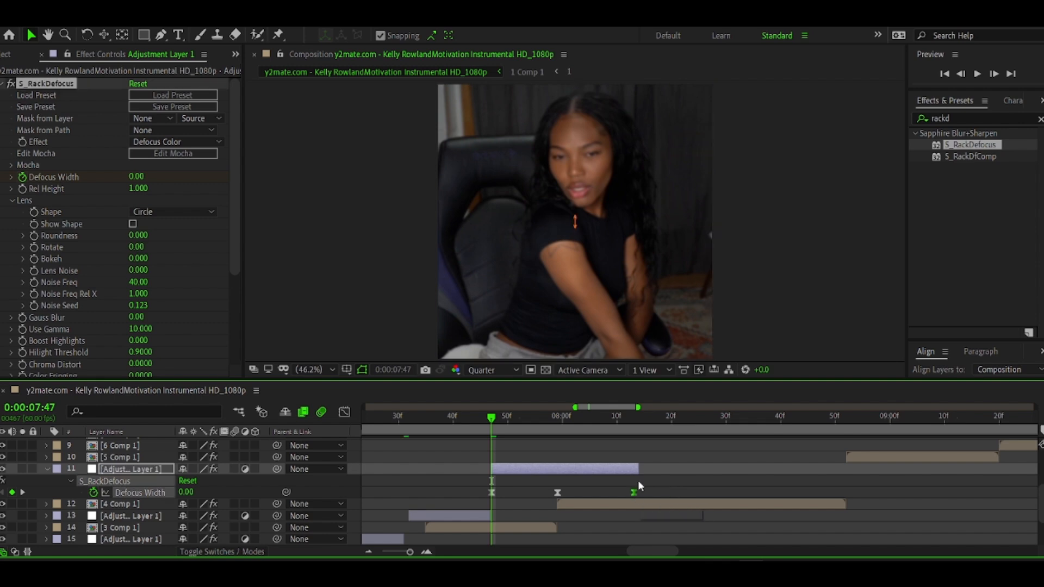
left_click_drag(639, 469, 634, 469)
key("u")
Duplicate the defocus layer above clip 5 and align its Defocus Width peak with that clip's start
key("ctrl+d")
left_click_drag(142, 470, 142, 452)
key("u")
left_click_drag(568, 457, 845, 490)
scroll(840, 460, "right", 6)
key("u")
Duplicate the defocus layer above clip 6 and align its Defocus Width peak with that clip's start
key("ctrl+d")
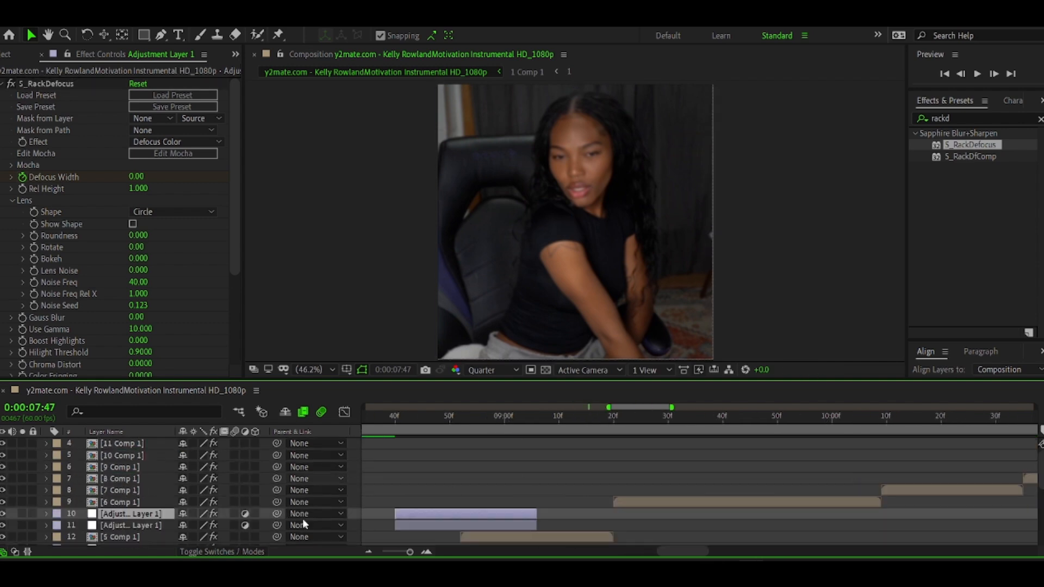
left_click_drag(142, 478, 142, 461)
key("u")
left_click_drag(515, 466, 669, 470)
key("u")
Duplicate the defocus layer for clip 7 and align its Defocus Width peak with that clip's start
key("ctrl+d")
left_click_drag(505, 455, 773, 456)
key("u")
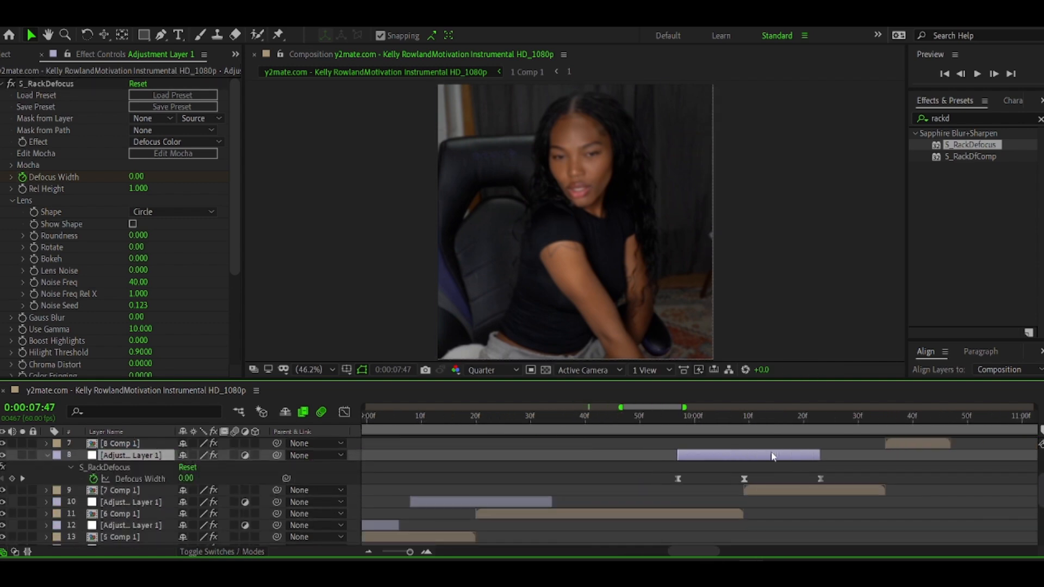
Duplicate the defocus layer above clip 8 and align its Defocus Width peak with that clip's start
scroll(965, 480, "right", 4)
key("u")
scroll(965, 480, "up", 2)
key("ctrl+d")
left_click_drag(156, 525, 154, 520)
left_click_drag(537, 514, 680, 526)
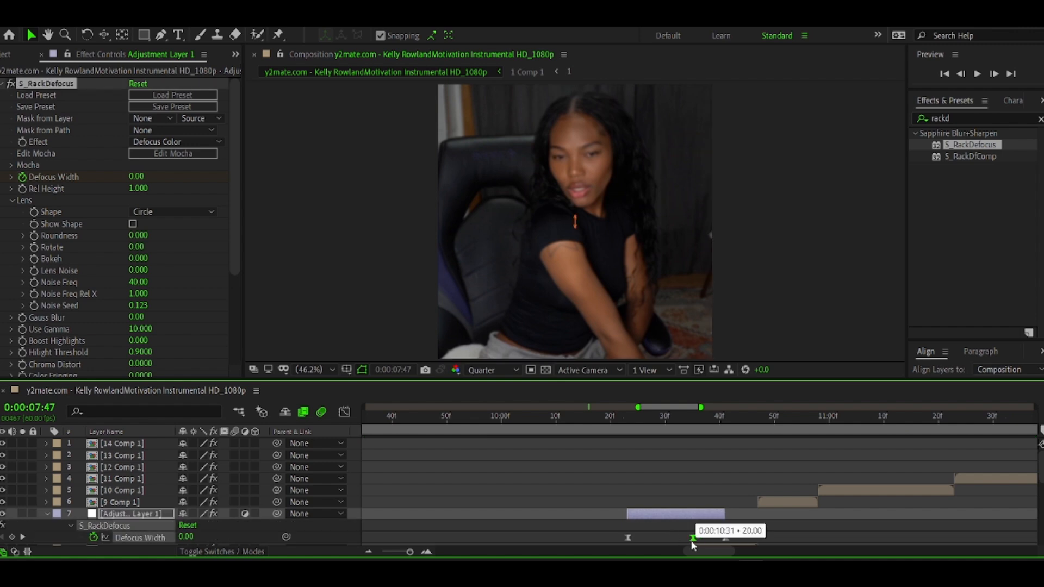
key("u")
Duplicate the defocus layer for clips 9 and 10 and align each Defocus Width peak with its clip's start
key("ctrl+d")
left_click_drag(155, 514, 155, 487)
key("ctrl+d")
scroll(612, 475, "right", 5)
key("u")
left_click_drag(558, 490, 648, 490)
key("u")
Duplicate the defocus layer above clip 11 and align its Defocus Width peak with that clip's start
key("ctrl+d")
left_click_drag(117, 491, 116, 475)
key("u")
left_click_drag(588, 481, 724, 480)
scroll(686, 507, "right", 5)
Extend clip 11's defocus layer at both ends and move its last Defocus Width keyframe to the new end
left_click_drag(563, 479, 596, 479)
left_click_drag(563, 504, 592, 505)
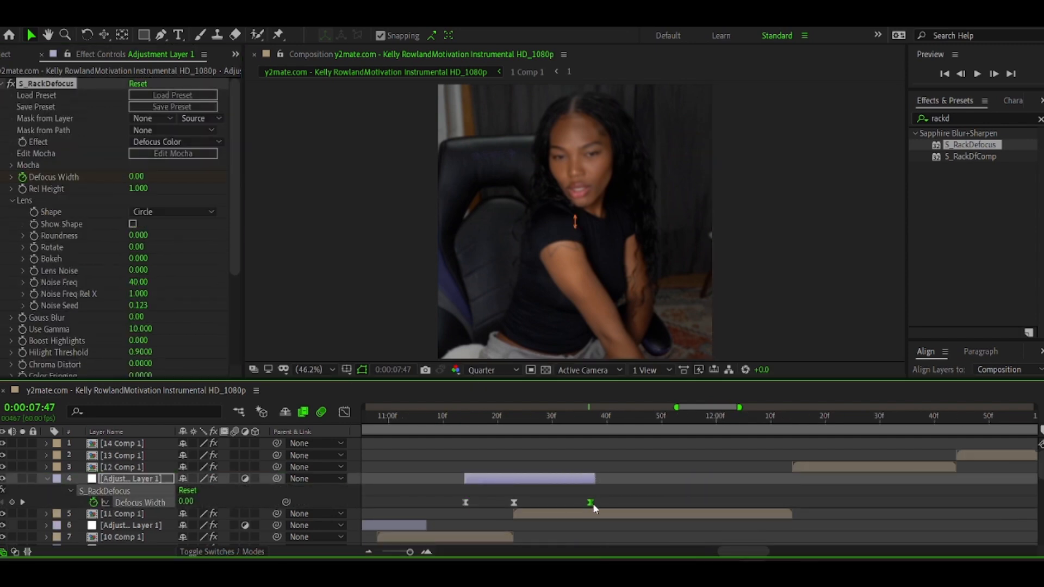
key("u")
left_click_drag(465, 479, 454, 479)
key("u")
key("u")
Duplicate the defocus layer above clip 12 and align its Defocus Width peak with that clip's start
key("ctrl+d")
left_click_drag(117, 479, 117, 463)
left_click_drag(583, 469, 845, 468)
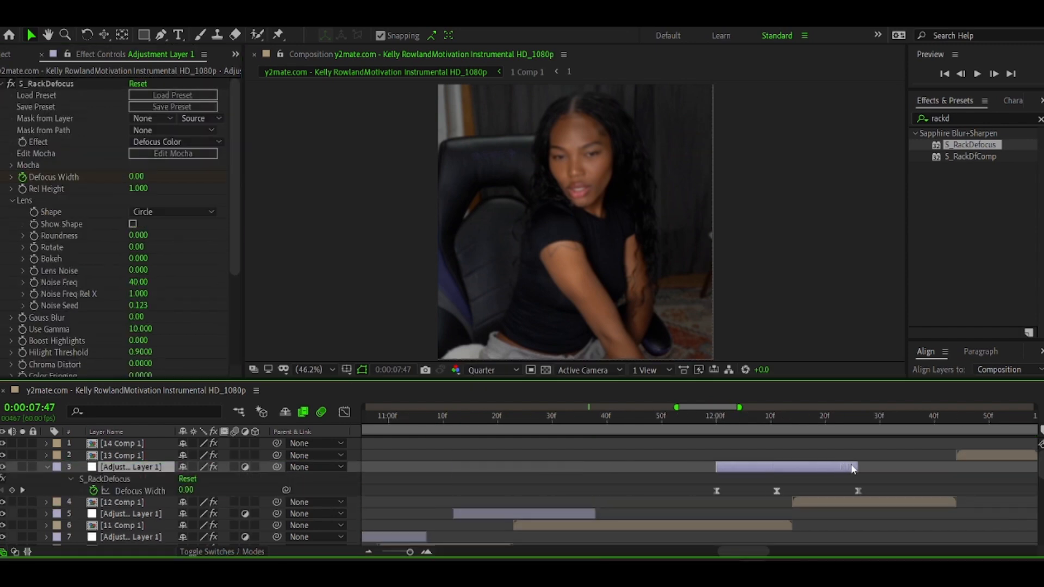
scroll(683, 501, "right", 5)
key("u")
key("u")
Duplicate the defocus layer above clip 13 and align its Defocus Width peak with that clip's start
scroll(636, 478, "right", 5)
key("ctrl+d")
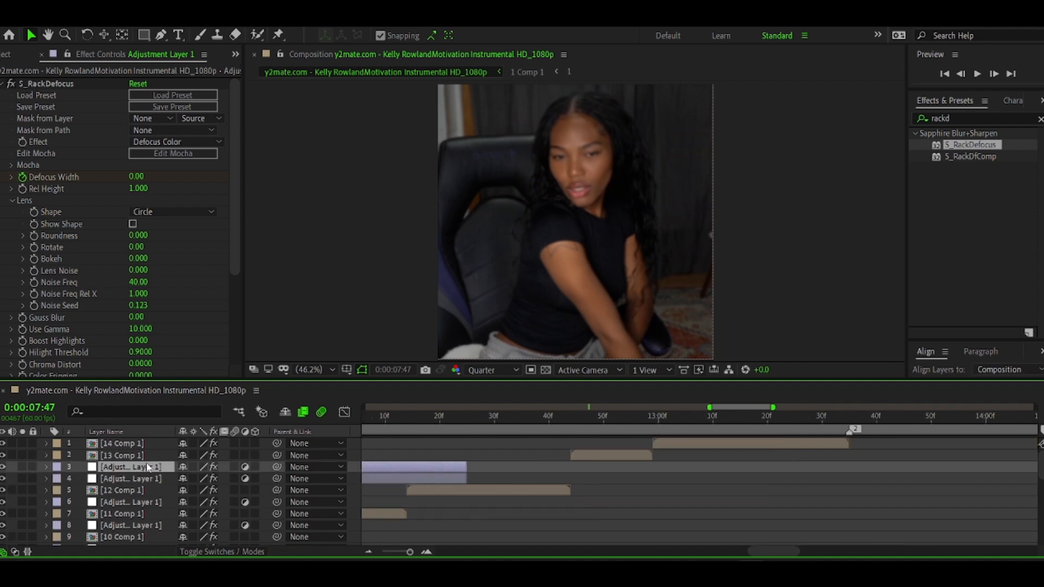
left_click_drag(150, 466, 148, 451)
key("u")
left_click_drag(442, 456, 571, 479)
left_click(564, 457)
key("u")
Duplicate the defocus layer above clip 14 and align its Defocus Width peak with that clip's start
key("ctrl+d")
left_click_drag(147, 455, 147, 440)
key("u")
left_click_drag(587, 443, 883, 444)
left_click(697, 443)
key("u")
Duplicate the defocus layer for the end of clip 14, split it at the 0:00:13:35 marker and delete the remainder
key("ctrl+d")
key("u")
key("2")
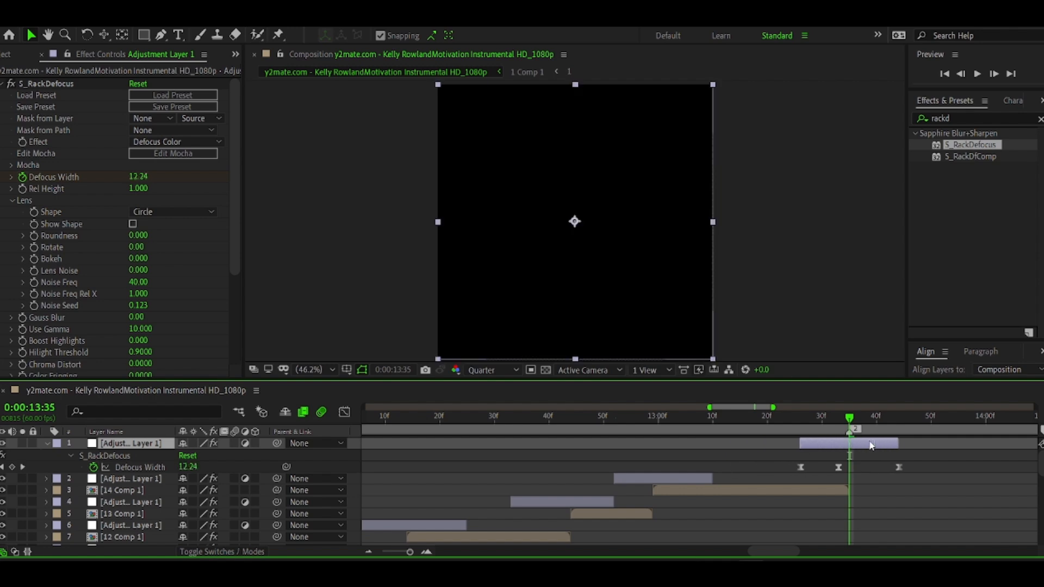
key("ctrl+shift+d")
key("Delete")
left_click_drag(410, 553, 383, 552)
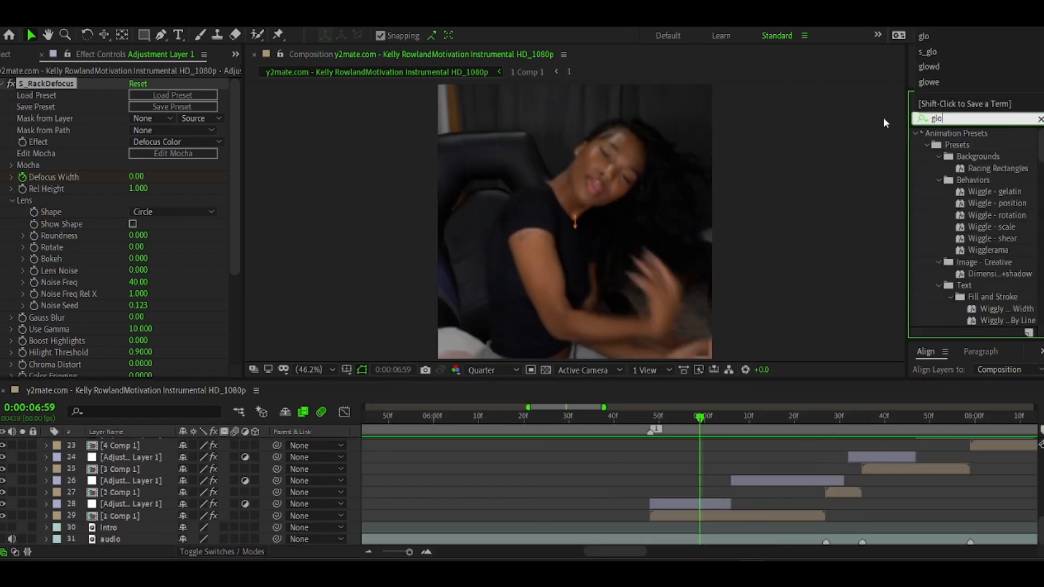
Add S_Glow to the defocus layer over clip 1, keyframe its Brightness down to 0, and scrub through the effect
scroll(974, 229, "down", 2)
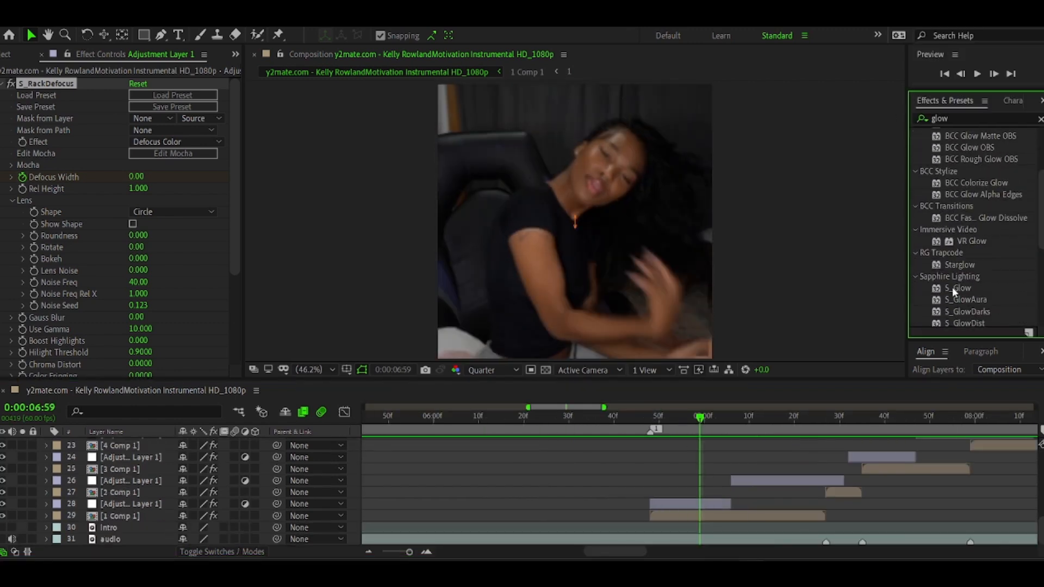
left_click_drag(959, 288, 195, 288)
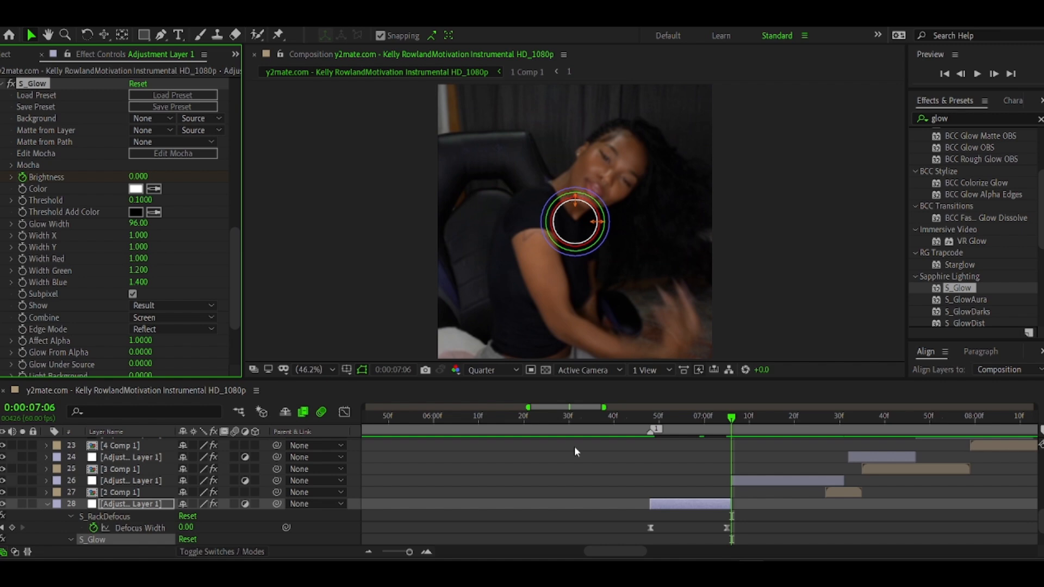
left_click(510, 417)
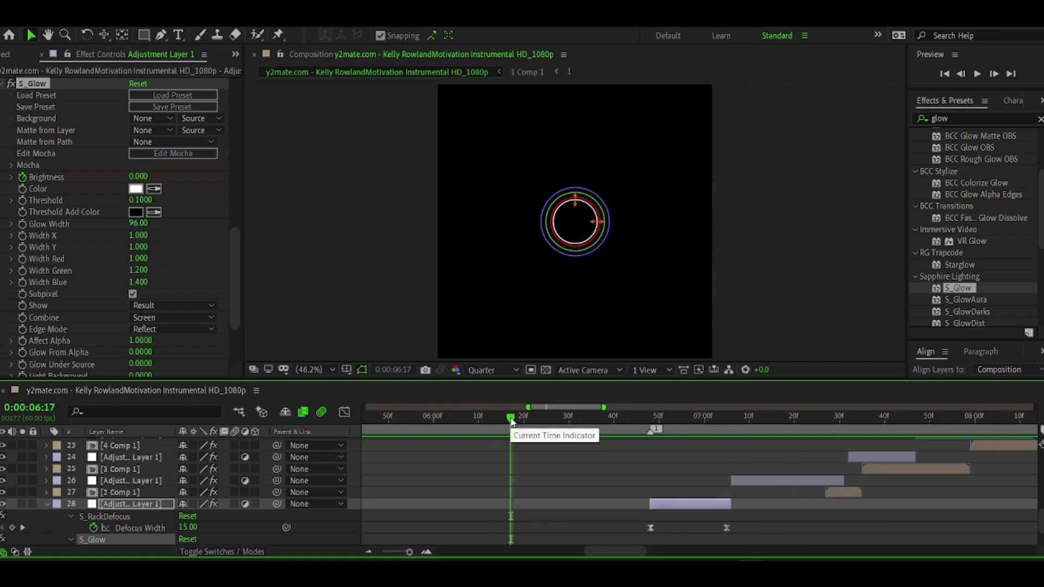
left_click_drag(510, 418, 871, 424)
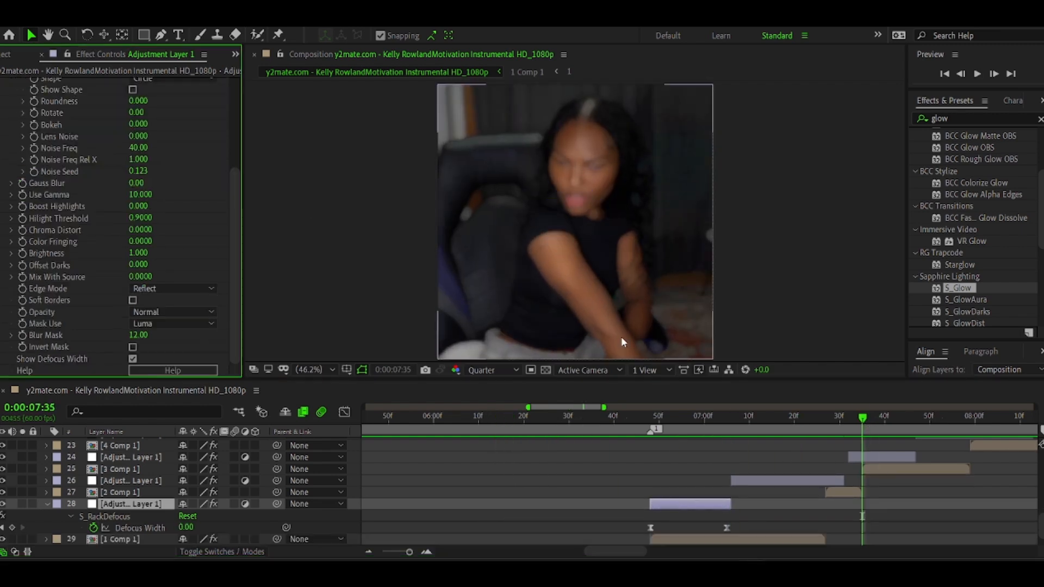
Put the animated S_Glow on clips 1 and 3 with a threshold of 0.2 and preview the edit
left_click(696, 540)
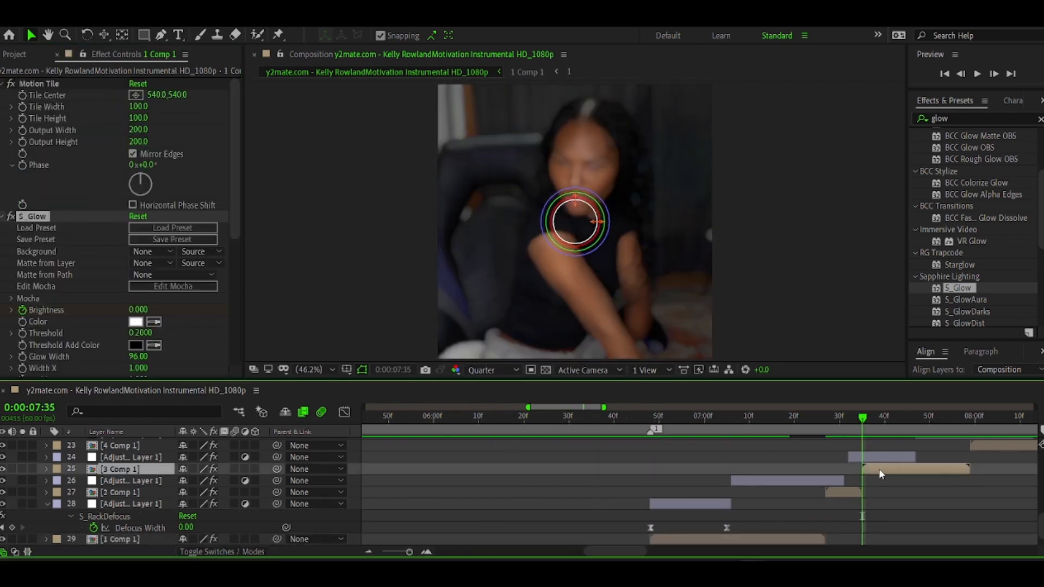
left_click(723, 467)
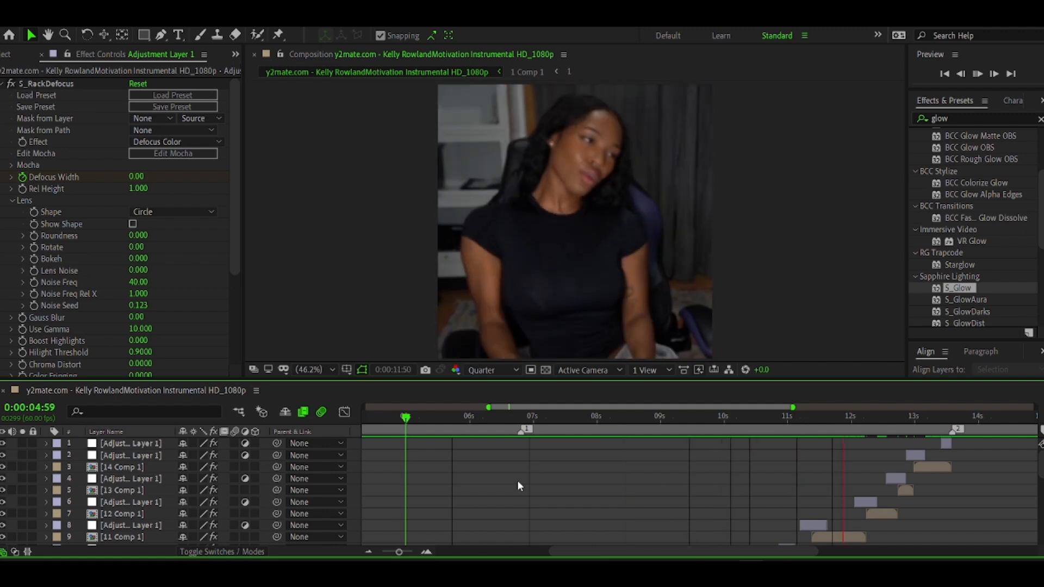
left_click_drag(492, 419, 499, 420)
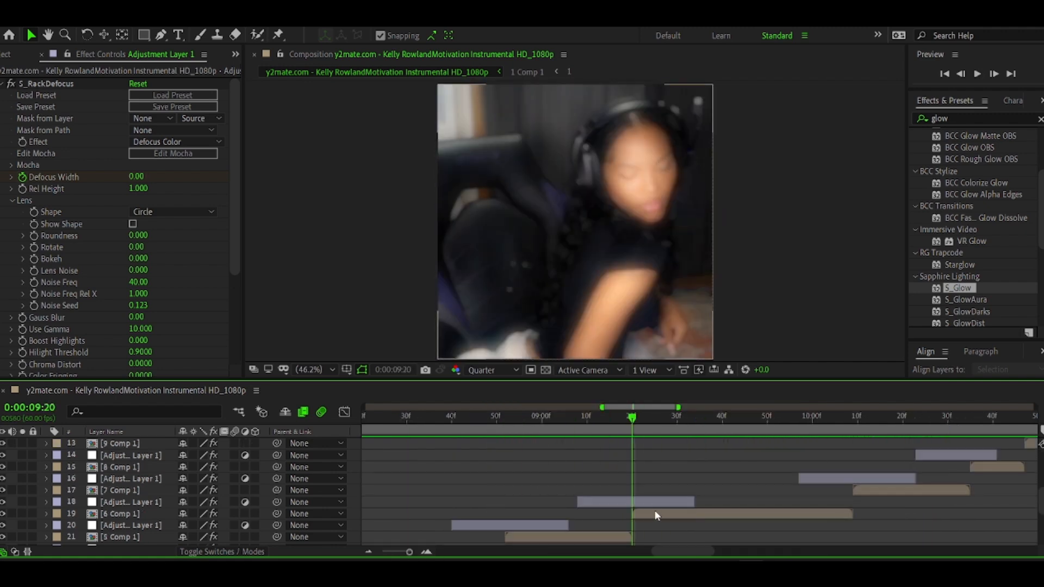
Duplicate clip 6 and desaturate the lower copy using Hue/Saturation with Master Saturation at -100
left_click(656, 515)
key("ctrl+5")
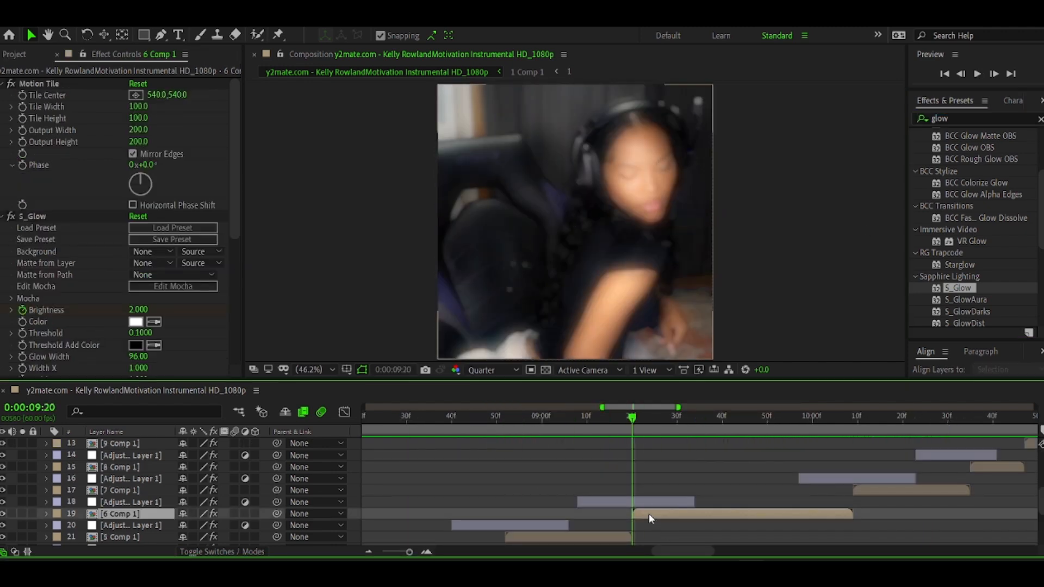
key("ctrl+d")
left_click(655, 526)
left_click_drag(957, 118, 886, 119)
type("satur")
double_click(983, 203)
left_click_drag(123, 295, 41, 294)
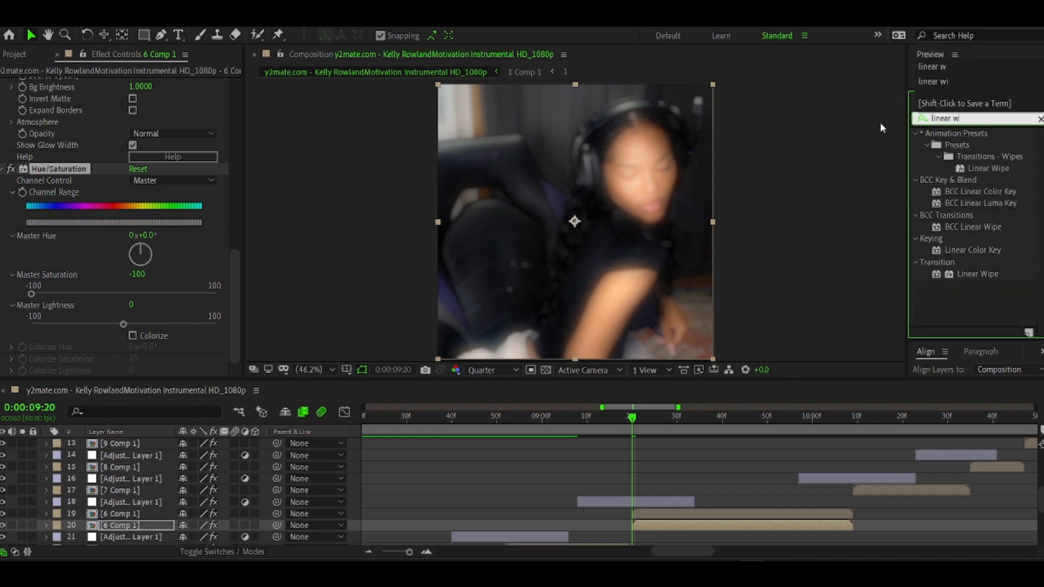
Add Linear Wipe at 0° to the upper copy of clip 6, keyframing Transition Completion from 100% across the clip with easing
left_click_drag(989, 214, 658, 514)
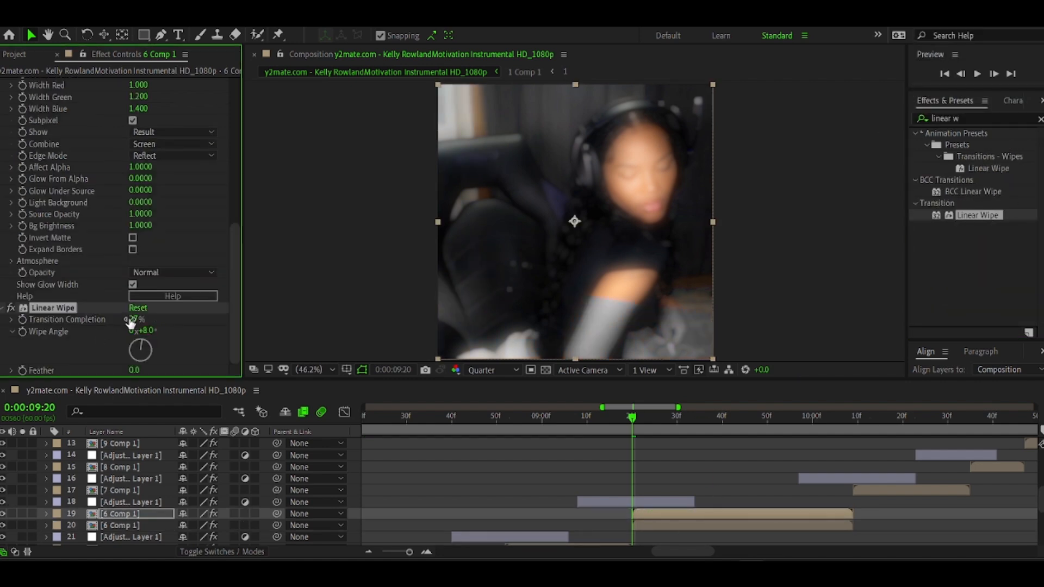
key("space")
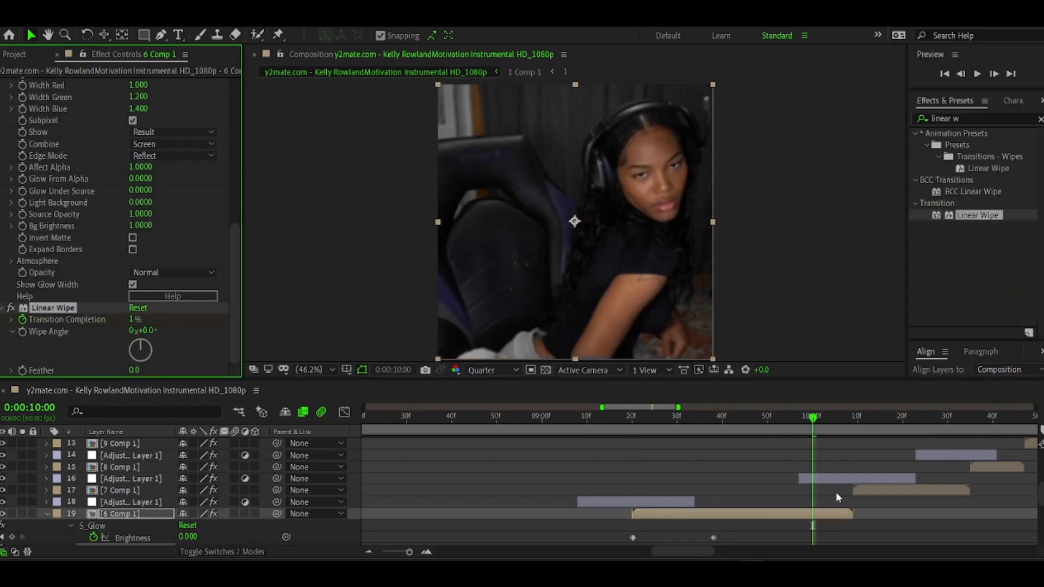
scroll(836, 494, "down", 2)
left_click(344, 412)
right_click(701, 471)
left_click(734, 273)
key("shift+F3")
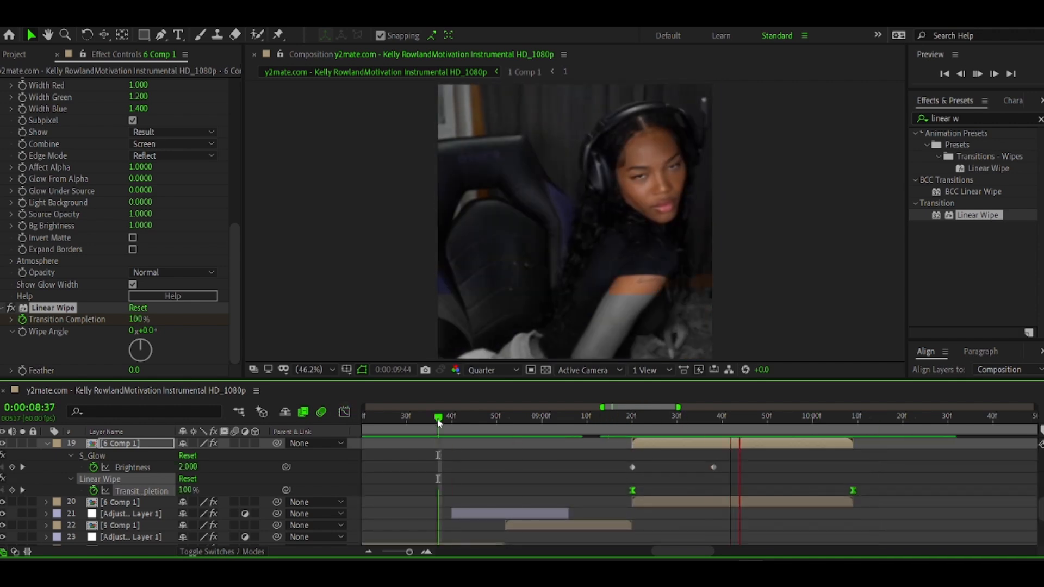
Reshape the easing curve of clip 6's Transition Completion in the graph and preview the wipe
left_click(344, 412)
left_click(554, 423)
key("space")
left_click(344, 412)
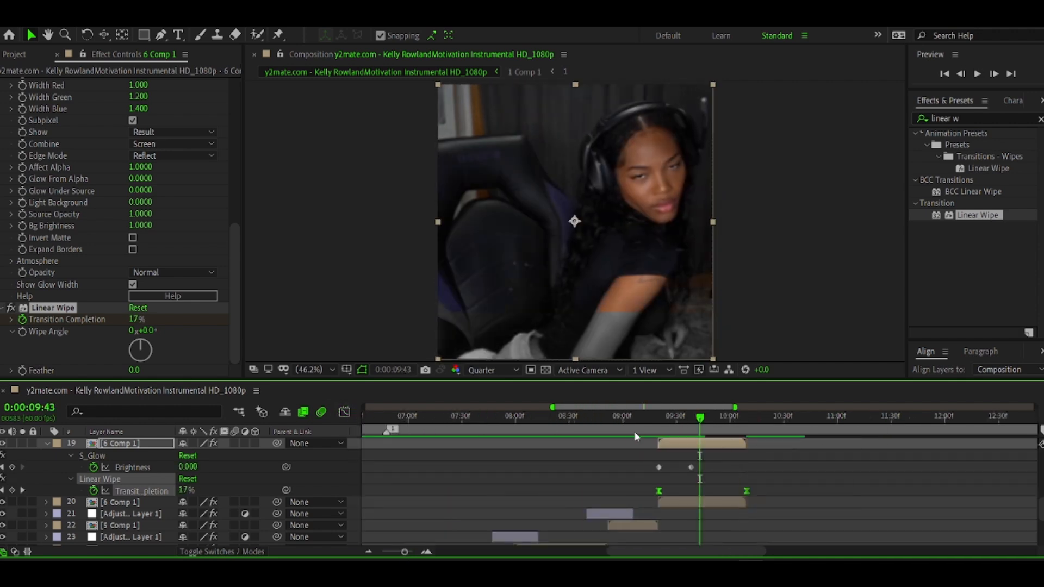
left_click(398, 419)
key("space")
key("space")
Apply Wave Warp to clip 1 and set its Wave Type to Smooth Noise
left_click(386, 418)
scroll(405, 490, "down", 4)
left_click(406, 515)
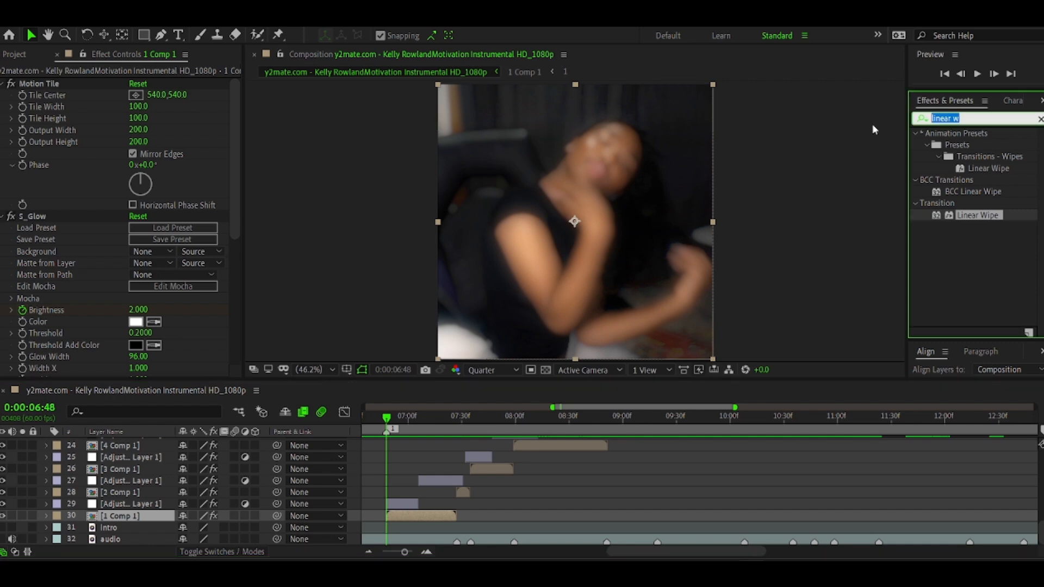
type("wave w")
double_click(964, 144)
left_click(174, 233)
left_click(157, 356)
Set clip 1's Wave Height to 400 and the wave Direction to 0°
type("40")
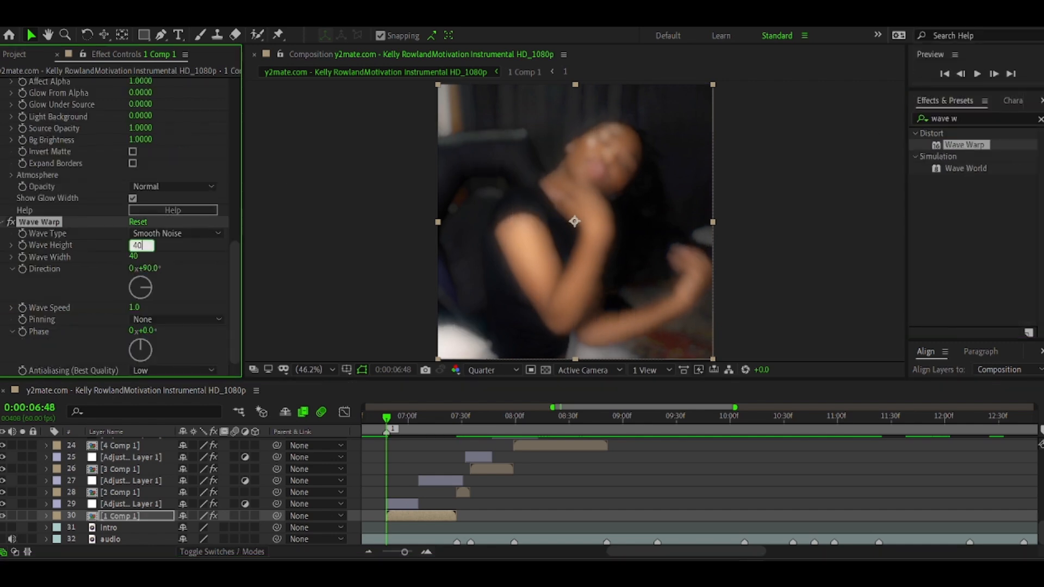
type("0")
key("Return")
left_click(150, 269)
type("0")
key("Return")
Keyframe clip 1's Wave Height from 400 at 0:00:06:48 down to 0 shortly after, and preview the warp
left_click(23, 246)
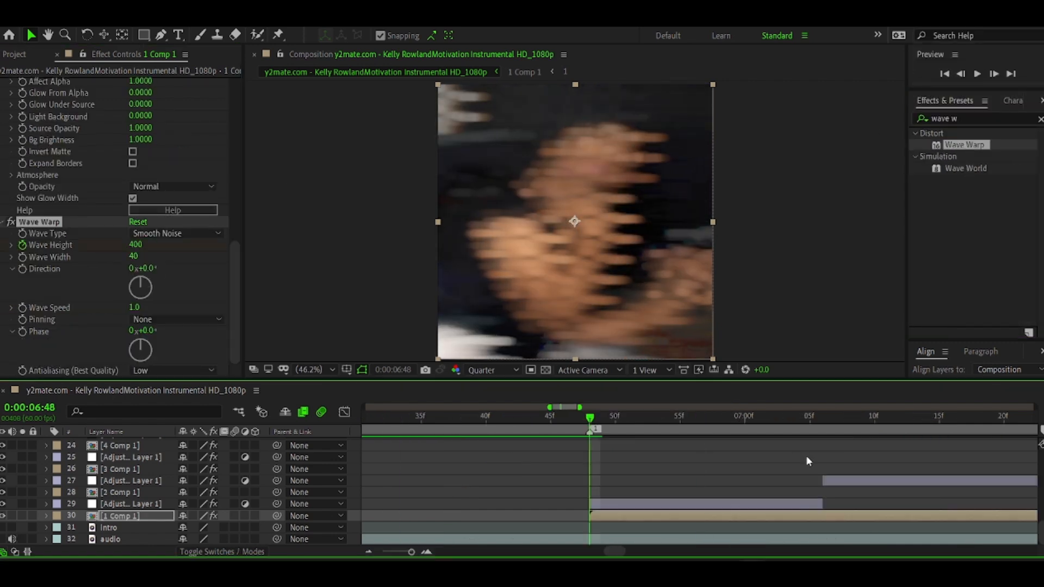
left_click(768, 418)
left_click(135, 245)
type("0")
key("Return")
left_click(599, 418)
key("space")
Set clip 1's first Wave Height keyframe to 300 and ease its falloff in the graph
left_click(688, 419)
key("u")
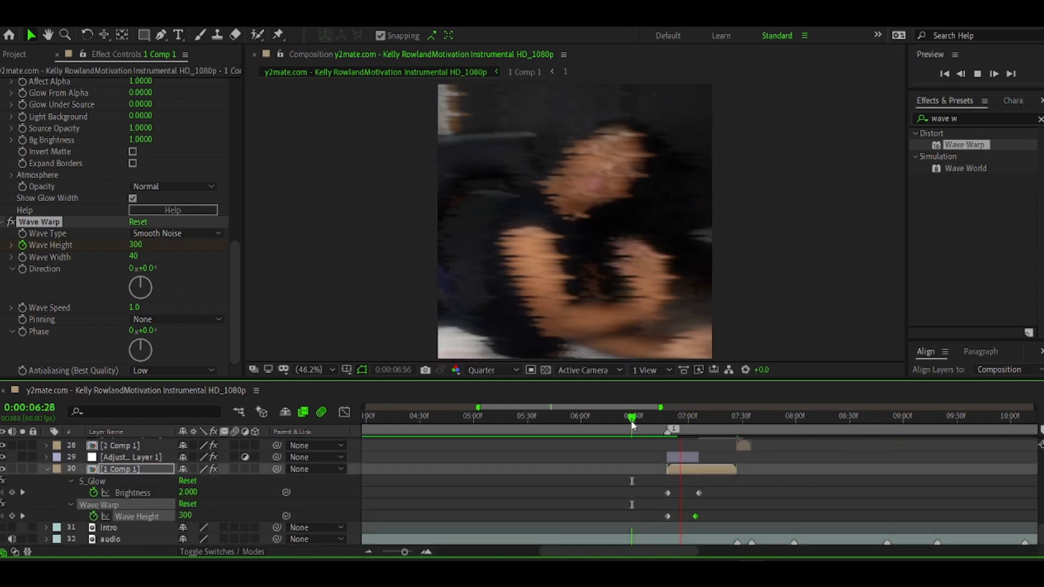
key("space")
key("shift+F3")
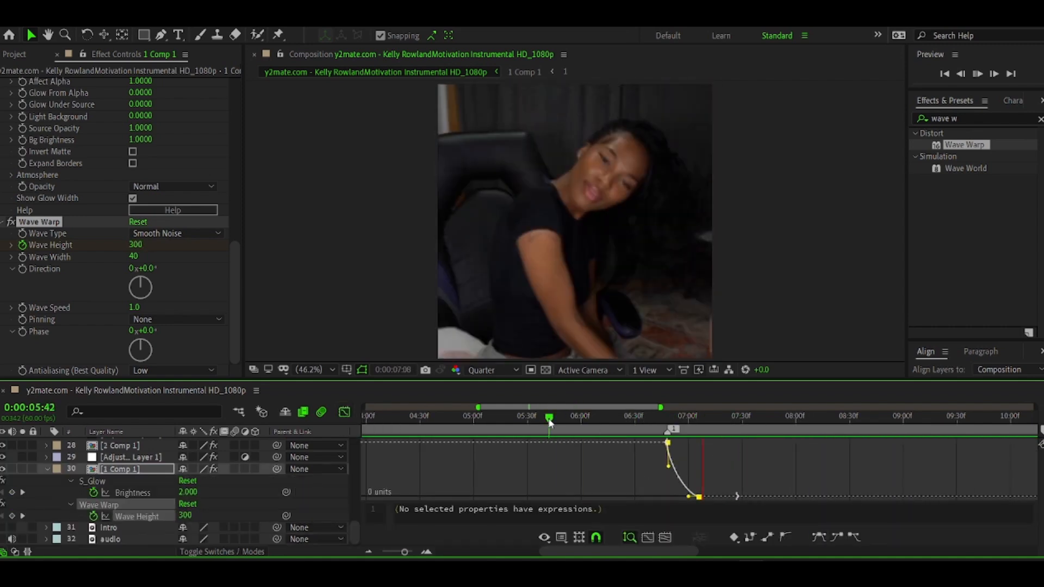
Change clip 1's Wave Type to Sine and preview the warp
left_click(176, 236)
left_click(163, 238)
left_click(598, 418)
key("space")
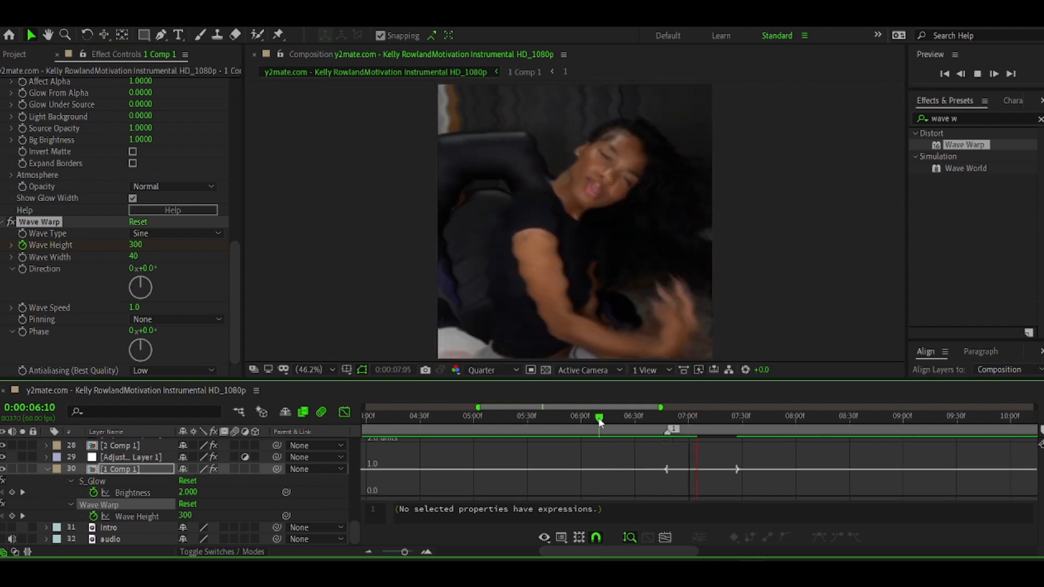
key("space")
key("shift+F3")
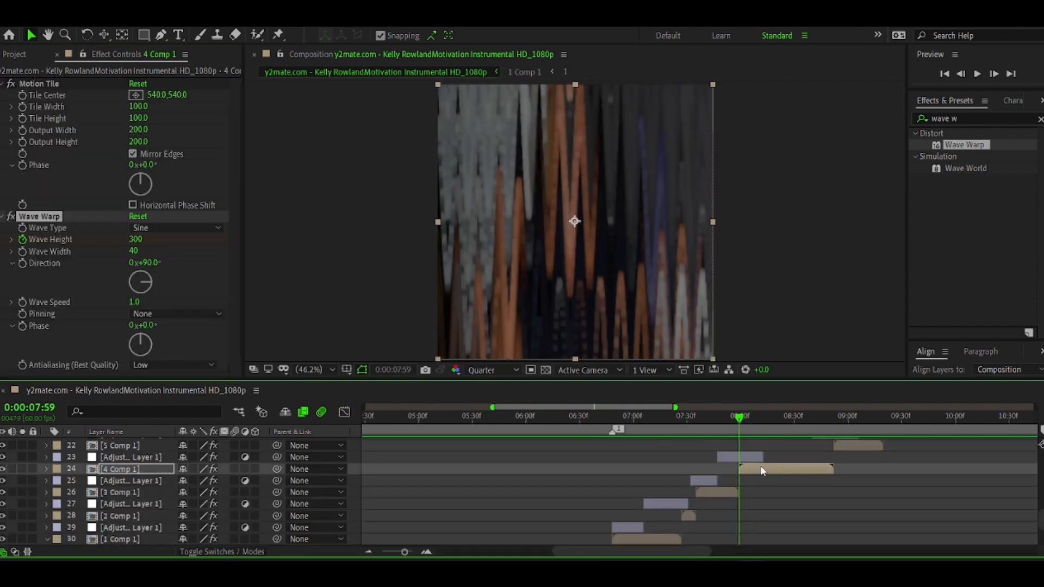
Preview Wave Warp on clip 4, steepen its Wave Height falloff, and set its Wave Type to Smooth Noise
left_click(583, 418)
key("space")
key("space")
key("u")
left_click(344, 412)
left_click(136, 493)
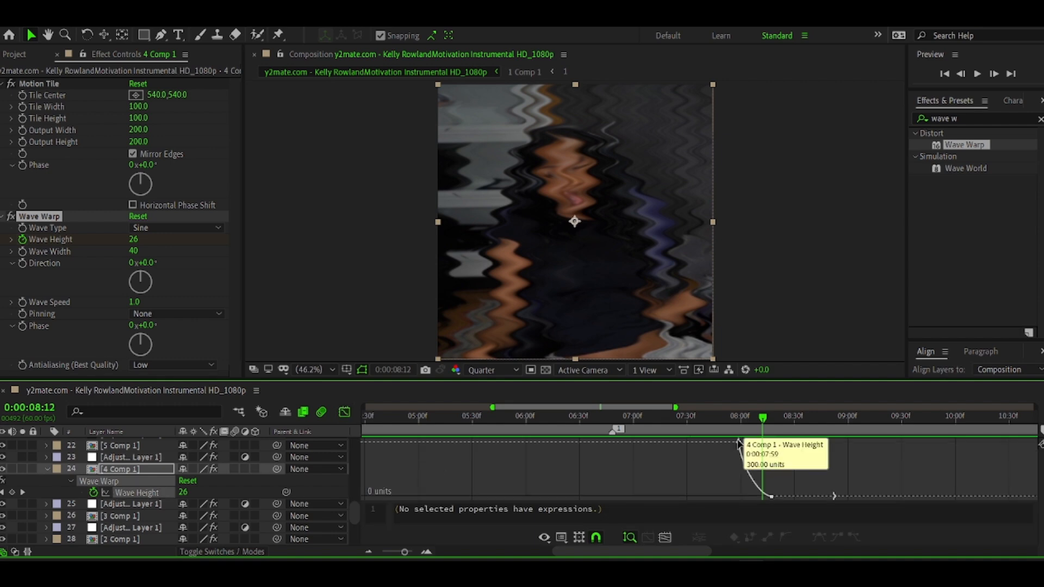
left_click(175, 227)
left_click(157, 357)
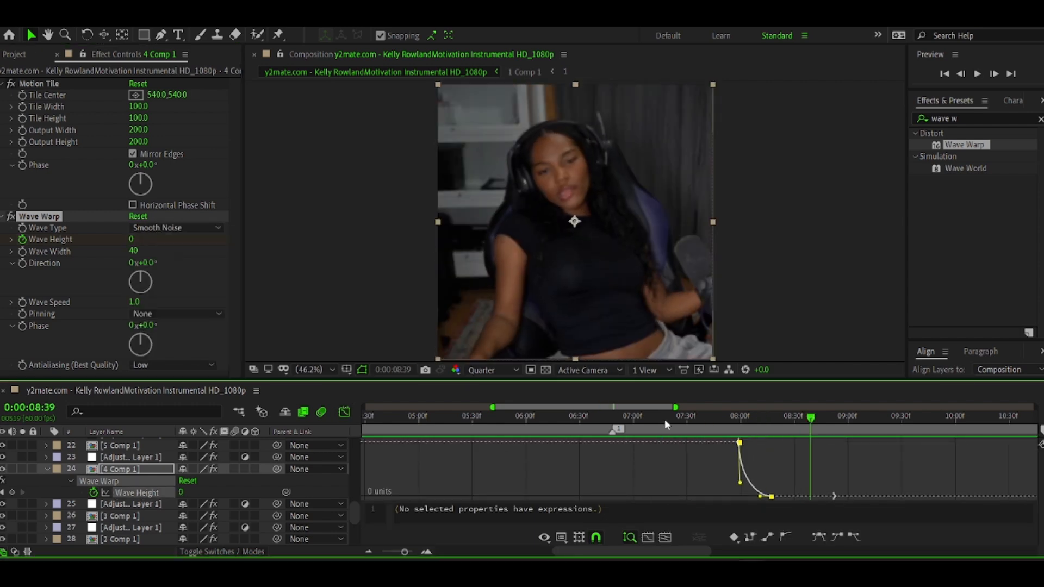
left_click(580, 417)
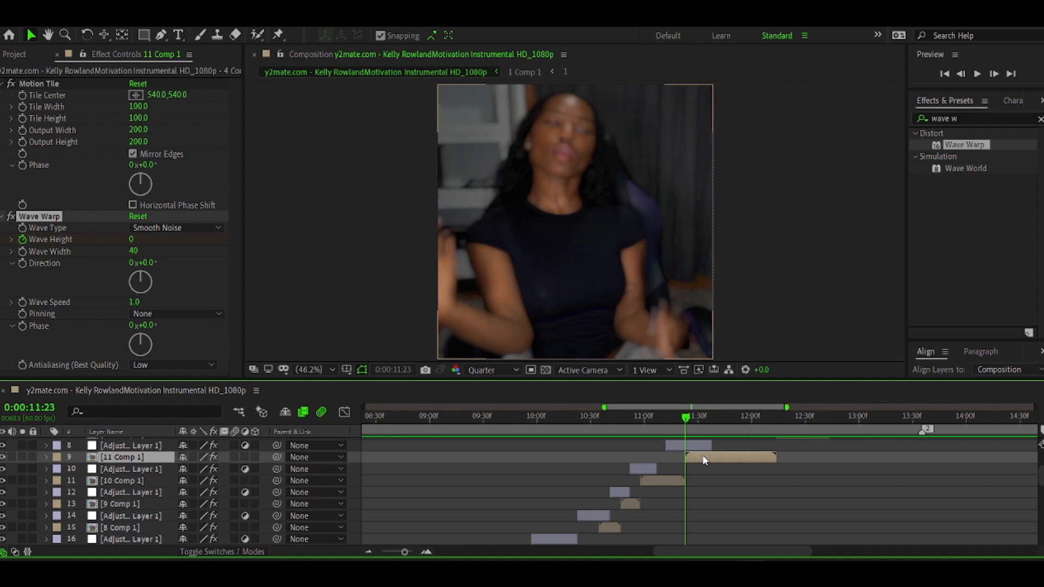
Set the Wave Type of clip 11's Wave Warp to Smooth Noise and preview it
left_click(175, 228)
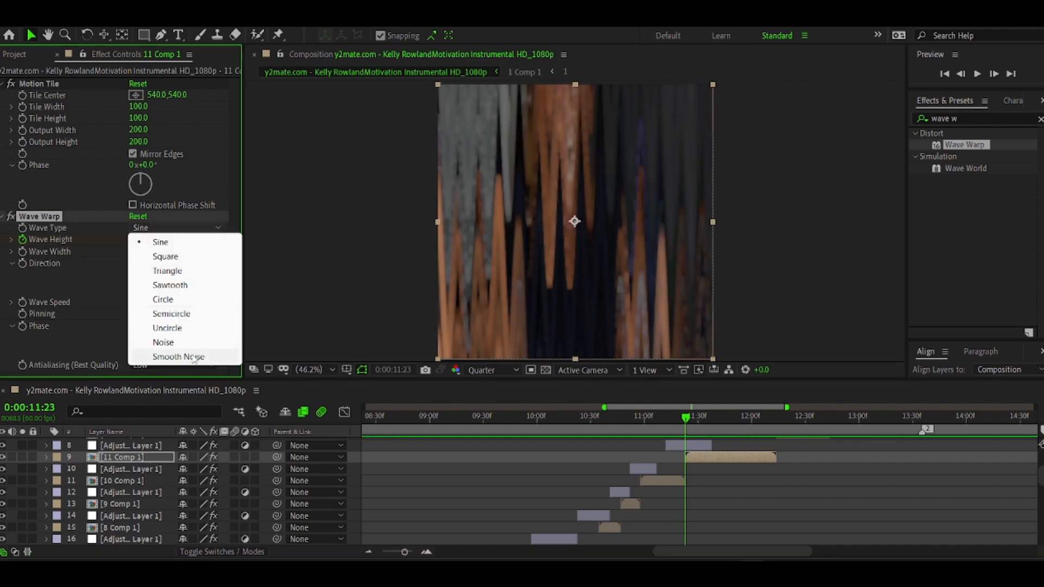
left_click(157, 357)
left_click(347, 411)
key("space")
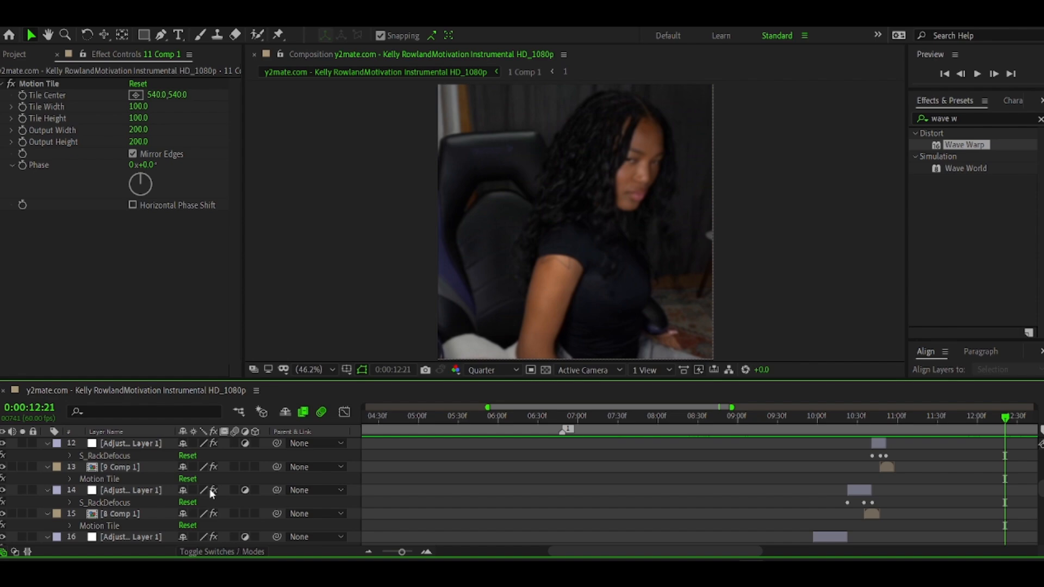
Go to clip 1's start at 0:00:06:48 and create a black 1080 × 1080 px solid
scroll(131, 509, "down", 5)
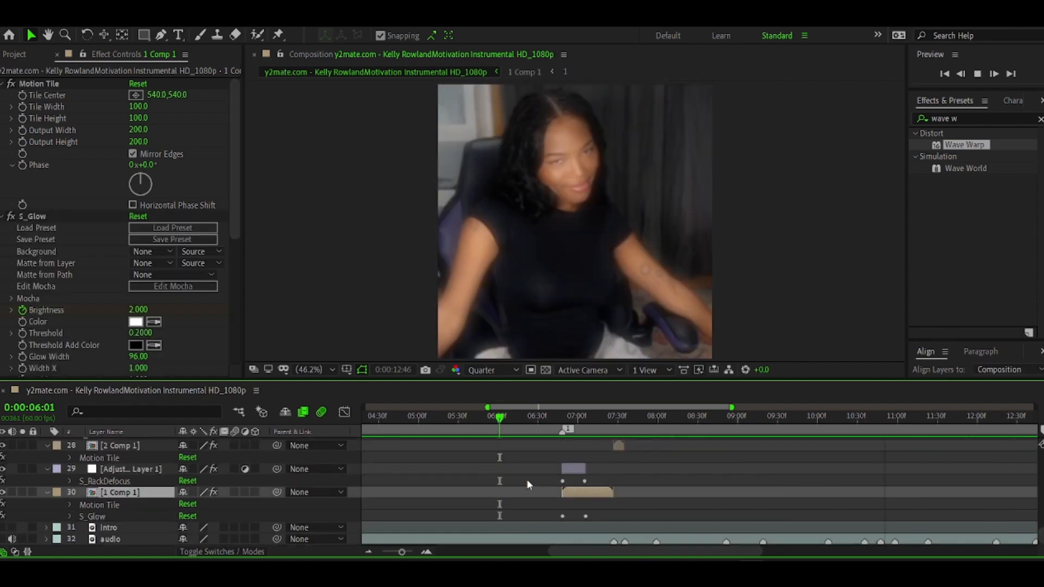
key("space")
key("i")
key("equal")
scroll(540, 474, "right", 3)
left_click(106, 20)
mouse_move(163, 37)
left_click(348, 51)
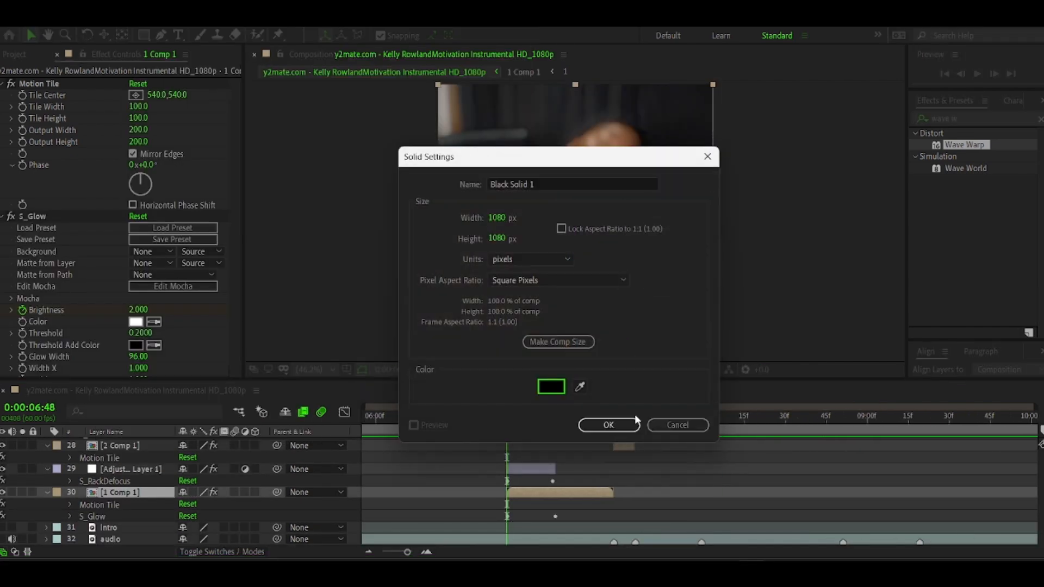
left_click(609, 424)
Place the black solid directly above clip 2's defocus layer and trim its start and end to that layer's span
left_click_drag(128, 492, 154, 528)
scroll(566, 492, "down", 3)
key("k")
key("k")
key("alt+bracketleft")
scroll(568, 492, "up", 3)
left_click(581, 521)
key("k")
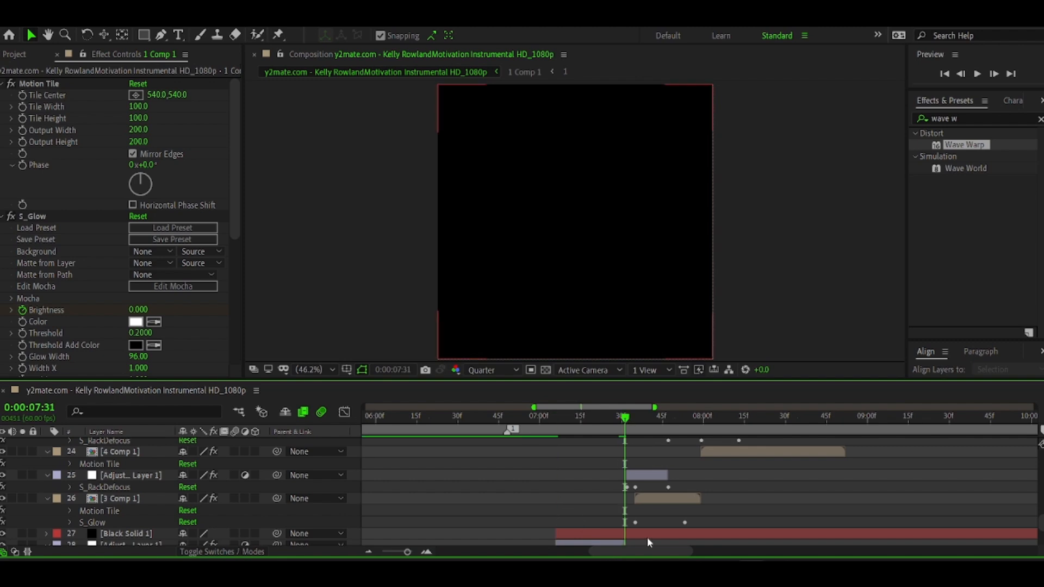
key("alt+bracketright")
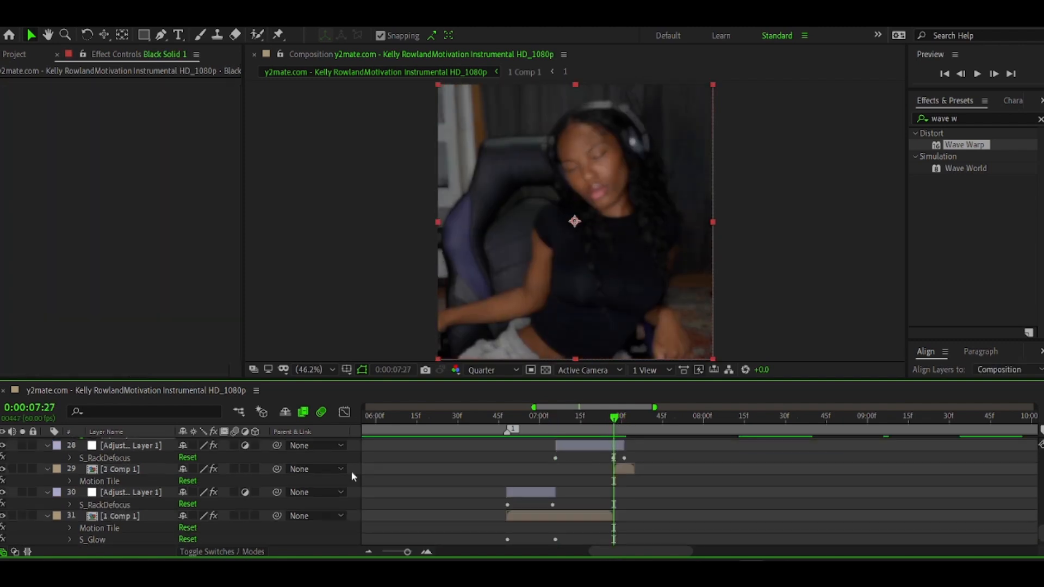
Animate the black solid's Opacity from 0% to 70% at 0:00:07:27 and back to 0%, easing the keyframes in the speed graph
key("shift+F3")
left_click(561, 537)
left_click(578, 338)
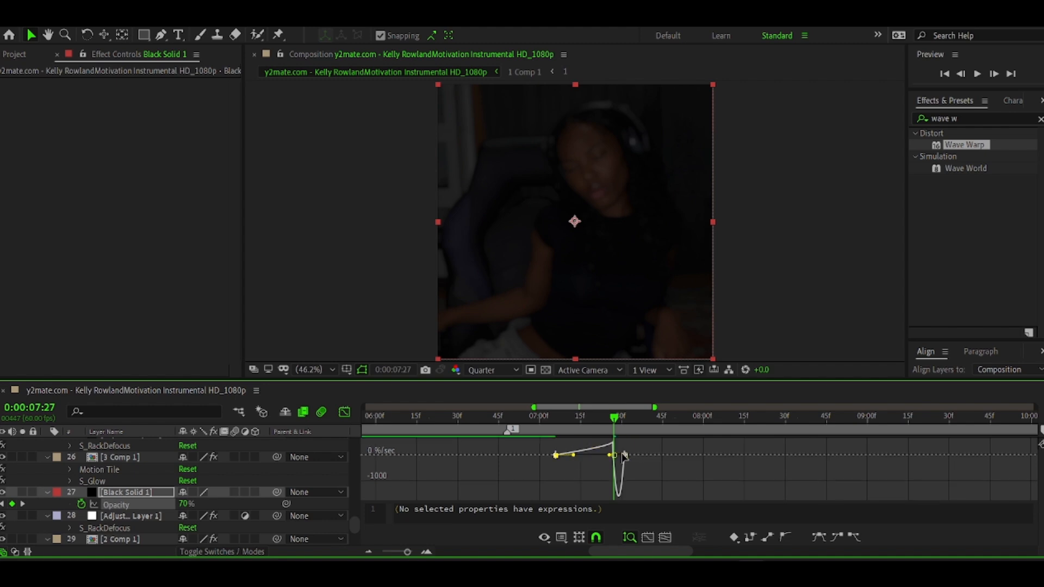
left_click_drag(625, 456, 618, 459)
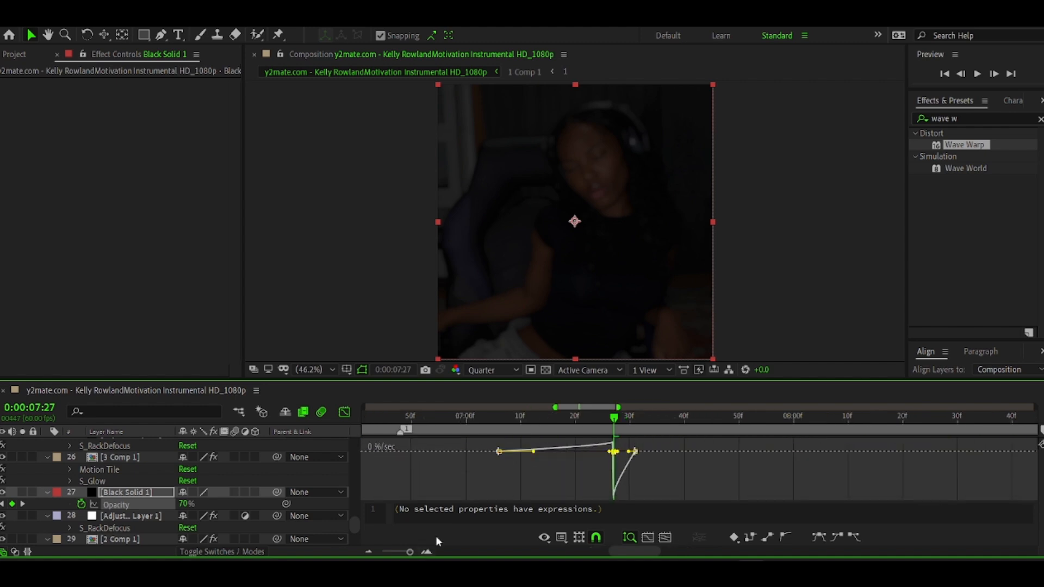
Trim the black solid to end at 0:00:07:27, remove its last Opacity keyframe and preview the fade to black
key("minus")
left_click_drag(462, 419, 481, 422)
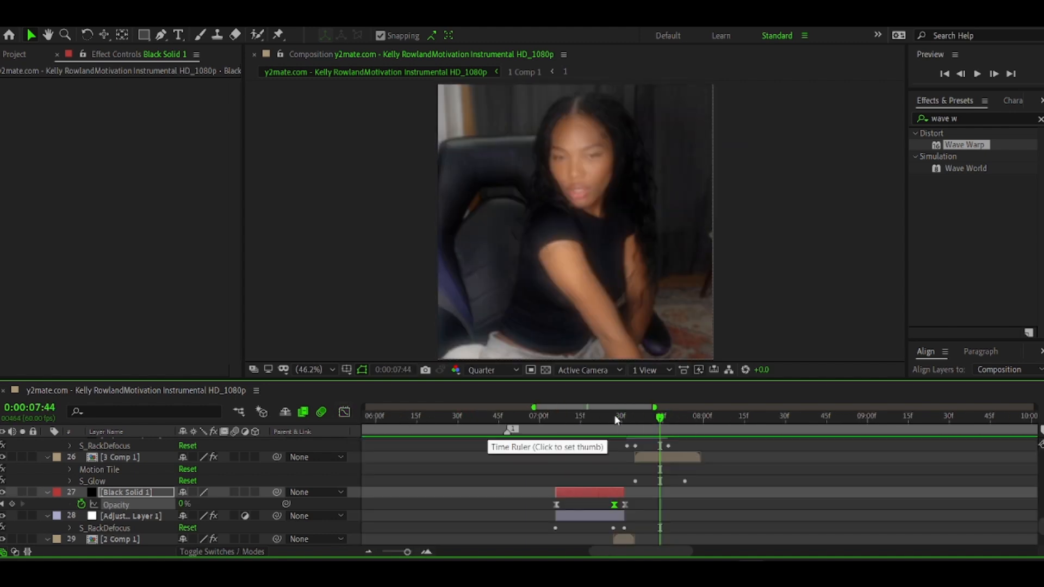
left_click_drag(616, 419, 625, 419)
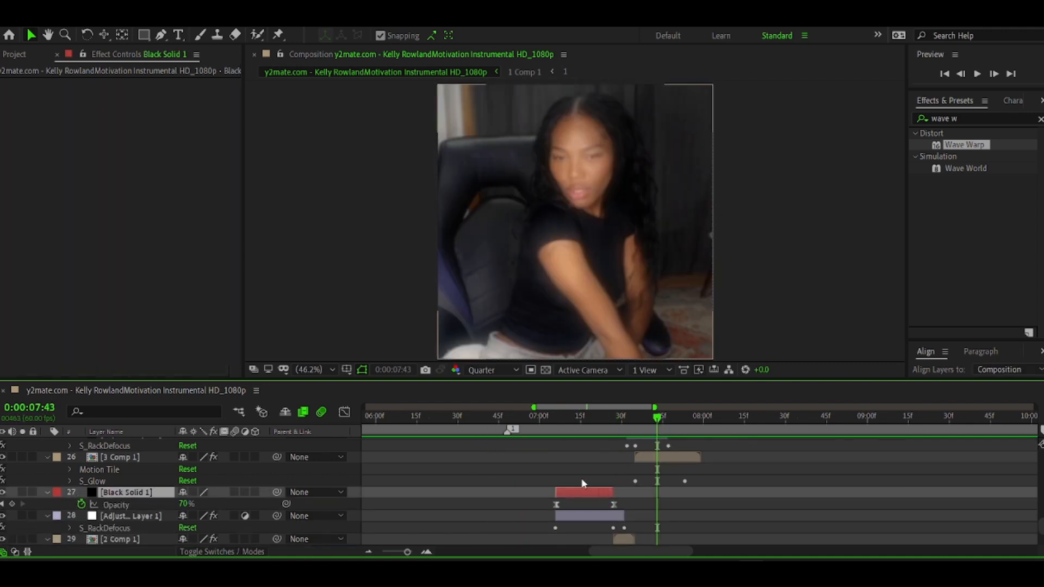
left_click(461, 420)
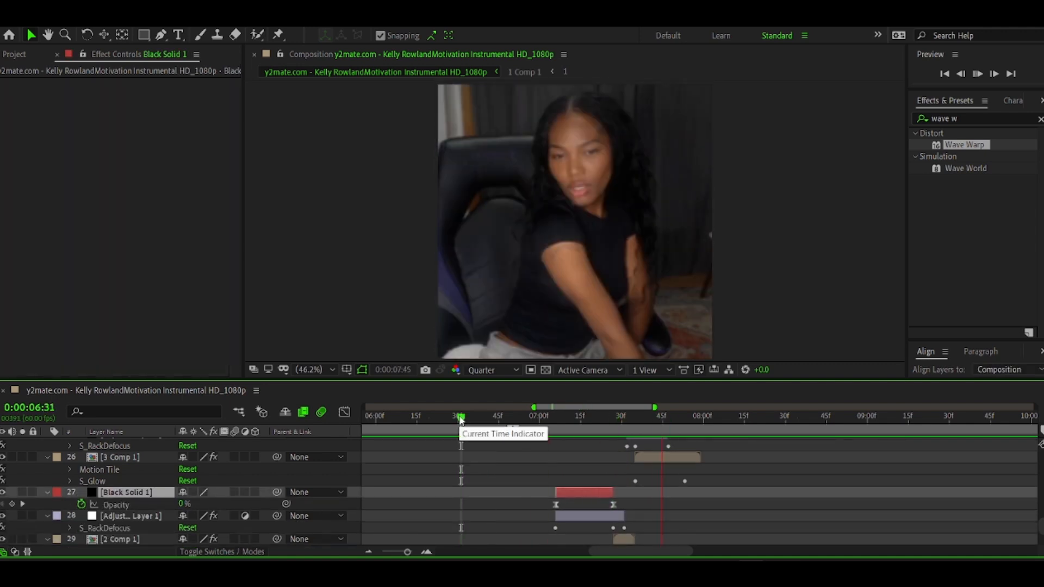
Keep one black solid below clip 2 and fit a duplicate above clip 2's defocus layer, from 0:00:07:31 to clip 3's start
left_click_drag(461, 420, 644, 418)
left_click_drag(126, 504, 131, 465)
scroll(597, 472, "up", 2)
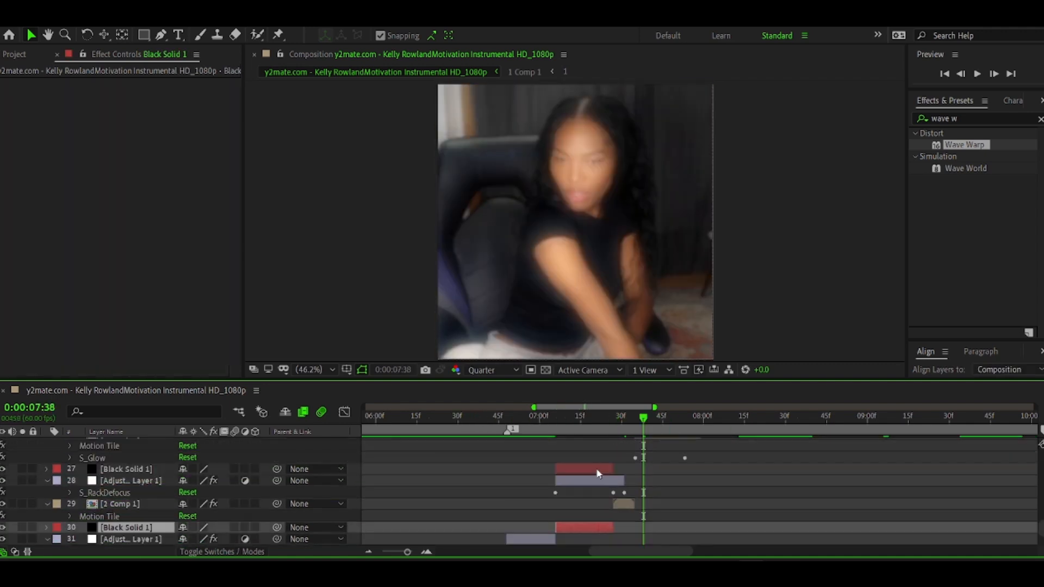
left_click(597, 471)
key("u")
key("equal")
left_click_drag(568, 469, 583, 469)
scroll(621, 505, "up", 5)
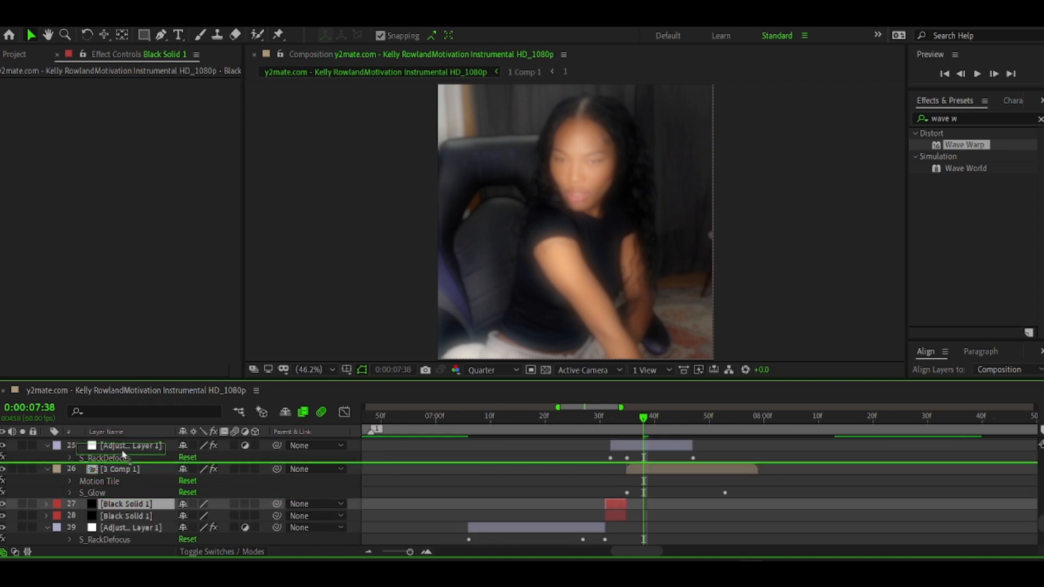
Fit black solid copies over the ends of clips 3 and 4, spanning about 0:00:07:47–0:00:07:59 and 0:00:08:40–0:00:08:52
left_click(621, 527)
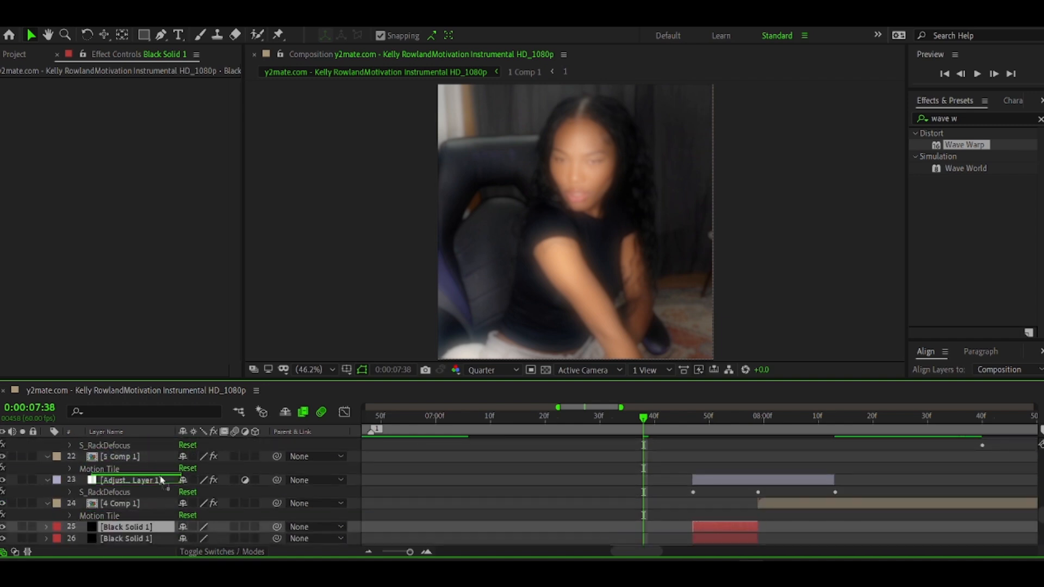
left_click_drag(161, 480, 162, 478)
scroll(544, 481, "right", 5)
key("u")
left_click_drag(415, 481, 639, 483)
Move a black solid copy above clip 5's defocus layer and fit it and its Opacity keyframes to about 0:00:09:06–0:00:09:20
mouse_move(141, 480)
left_mouse_down()
mouse_move(142, 533)
mouse_move(145, 469)
left_mouse_up()
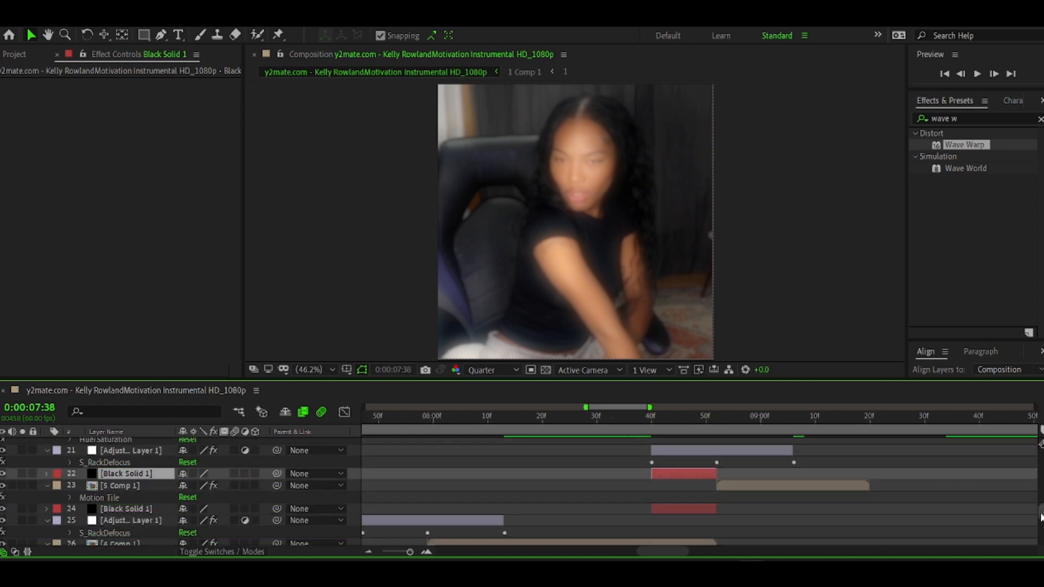
scroll(145, 478, "up", 2)
left_click_drag(147, 529, 147, 502)
scroll(489, 505, "right", 4)
key("u")
left_click_drag(481, 506, 573, 505)
left_click_drag(584, 517, 573, 517)
key("u")
Duplicate the black solid for the ends of clips 6 and 7, fitting clip 7's copy to about 0:00:10:23–0:00:10:35
key("ctrl+d")
left_click_drag(141, 505, 142, 453)
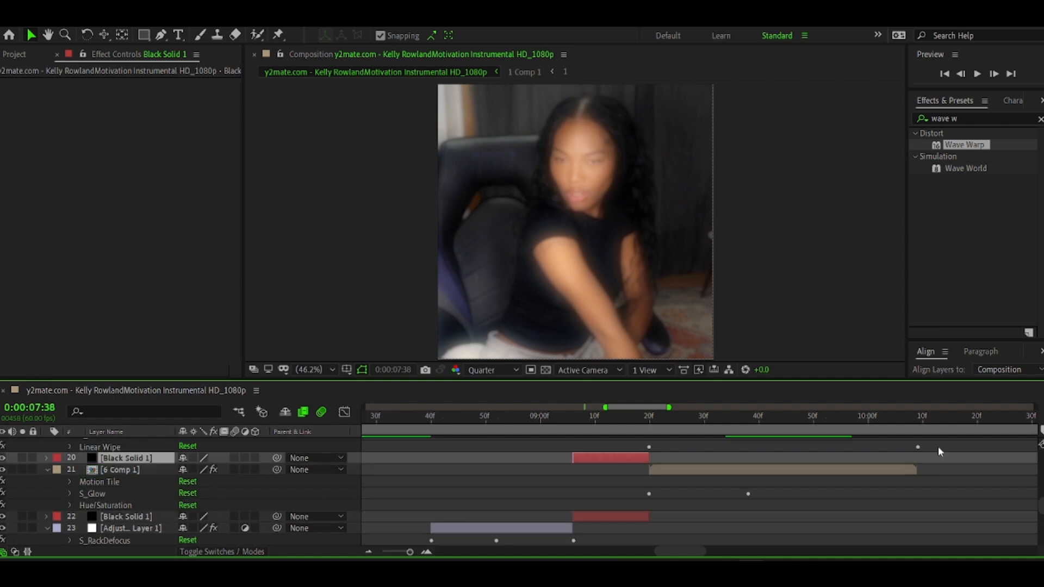
scroll(939, 451, "up", 2)
key("u")
Place a black solid copy above clip 8's defocus layer and fit it to about 0:00:10:41–0:00:10:47
left_click_drag(152, 544, 125, 475)
scroll(503, 472, "right", 5)
key("u")
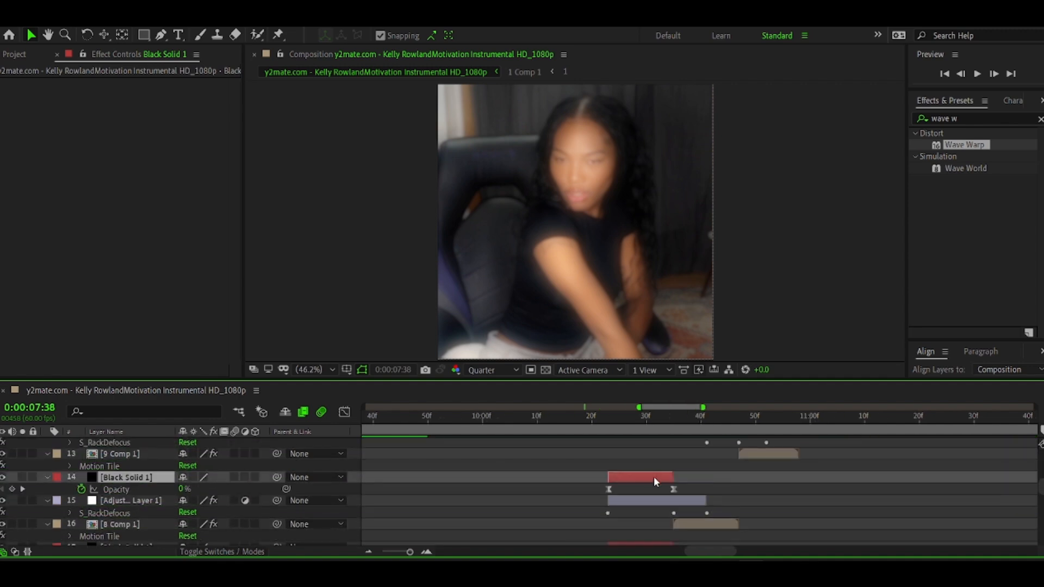
left_click_drag(674, 490, 706, 489)
key("u")
Duplicate the black solid above clip 9's defocus layer and fit it to about 0:00:10:52–0:00:10:58
key("ctrl+d")
scroll(696, 489, "up", 2)
scroll(696, 490, "right", 5)
left_click_drag(133, 544, 130, 495)
key("u")
left_click_drag(571, 502, 598, 502)
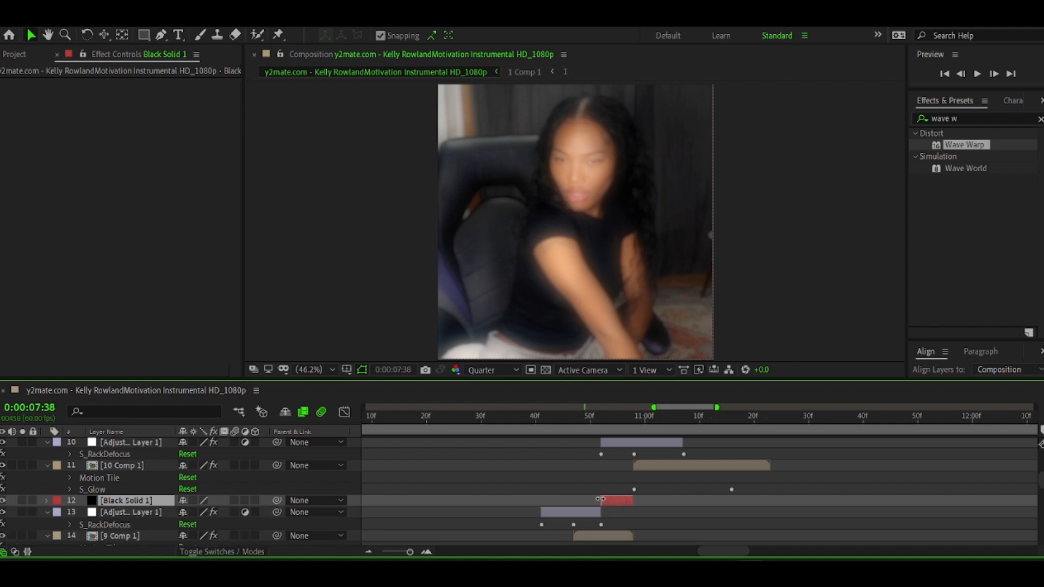
Duplicate the black solid for clip 10 and fit it and its Opacity keyframes to about 0:00:11:12–0:00:11:23
key("ctrl+d")
left_click_drag(130, 501, 151, 458)
key("u")
left_click_drag(609, 466, 710, 466)
scroll(711, 466, "up", 4)
scroll(710, 466, "right", 3)
left_click_drag(656, 513, 627, 512)
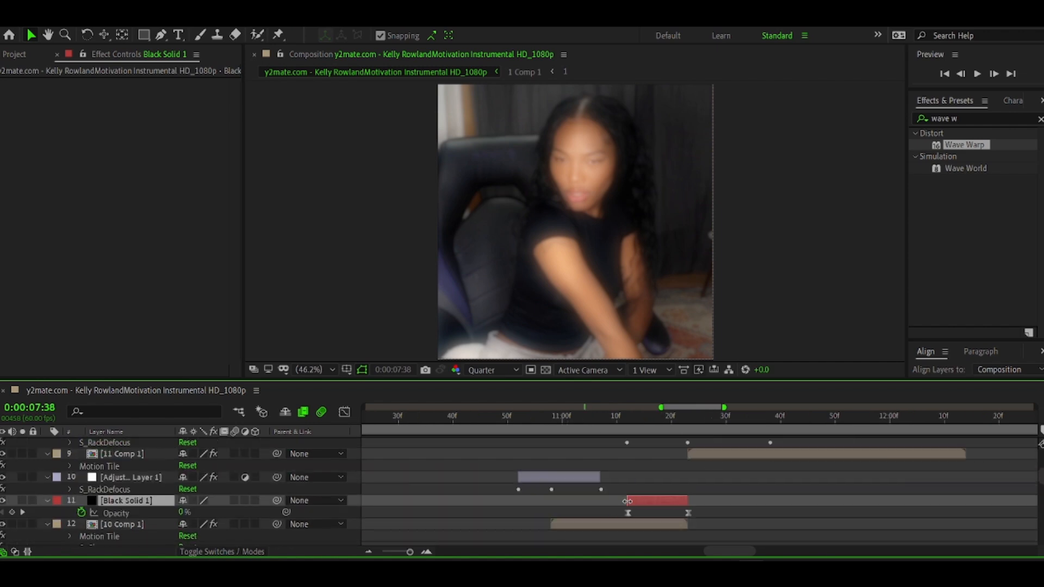
Place a black solid copy above clip 11's defocus layer, spanning about 0:00:12:03 to clip 12's start at 0:00:12:14
left_click_drag(141, 452, 140, 441)
key("u")
scroll(423, 525, "up", 3)
scroll(423, 524, "right", 4)
Duplicate the black solid for clips 12 and 13 and fit each copy to the end of its clip
key("ctrl+d")
left_click_drag(131, 522, 158, 474)
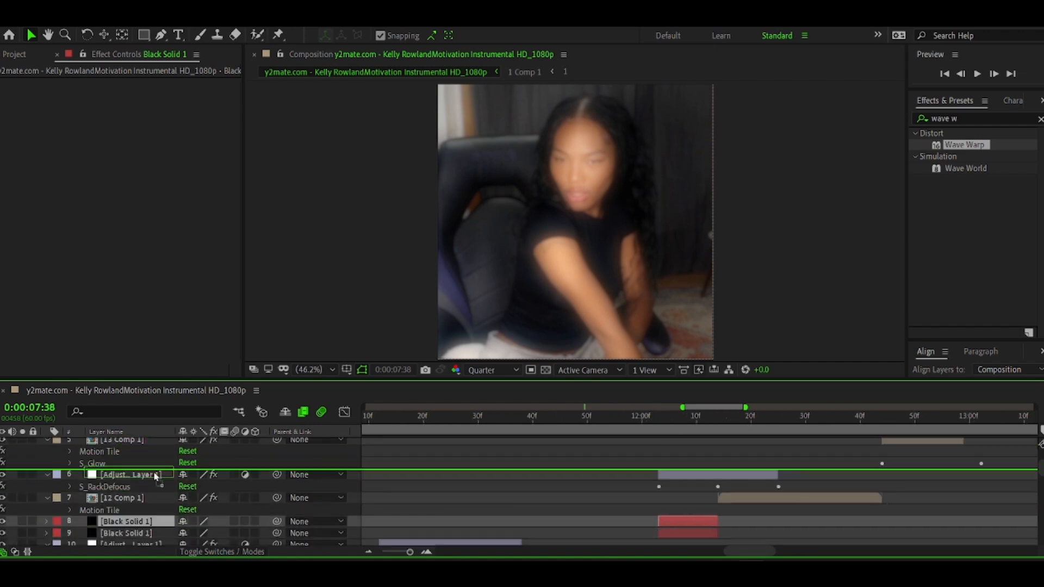
key("u")
scroll(536, 476, "right", 4)
left_click_drag(535, 475, 699, 477)
scroll(699, 479, "up", 5)
key("u")
scroll(673, 459, "down", 4)
Duplicate the black solid above clip 14's defocus layer and fit it to clip 14's end, about 0:00:13:26–0:00:13:36
key("ctrl+d")
scroll(586, 498, "up", 4)
left_click_drag(131, 492, 150, 462)
left_click(803, 427)
key("u")
scroll(566, 468, "right", 4)
left_click_drag(566, 469, 774, 470)
Preview the whole edit from about 0:00:04:50 to check the black solid fades
left_click(426, 417)
key("space")
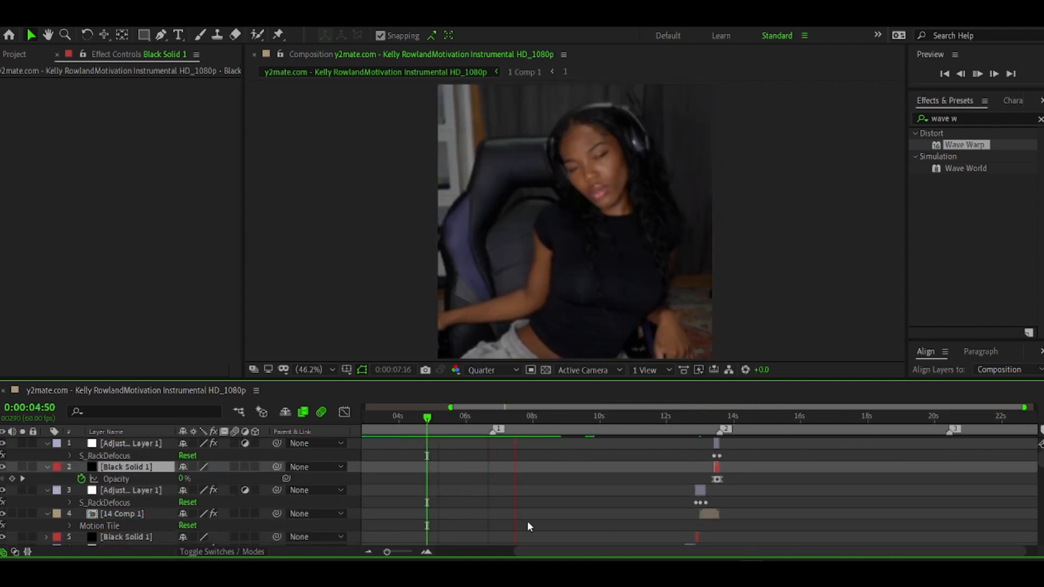
key("space")
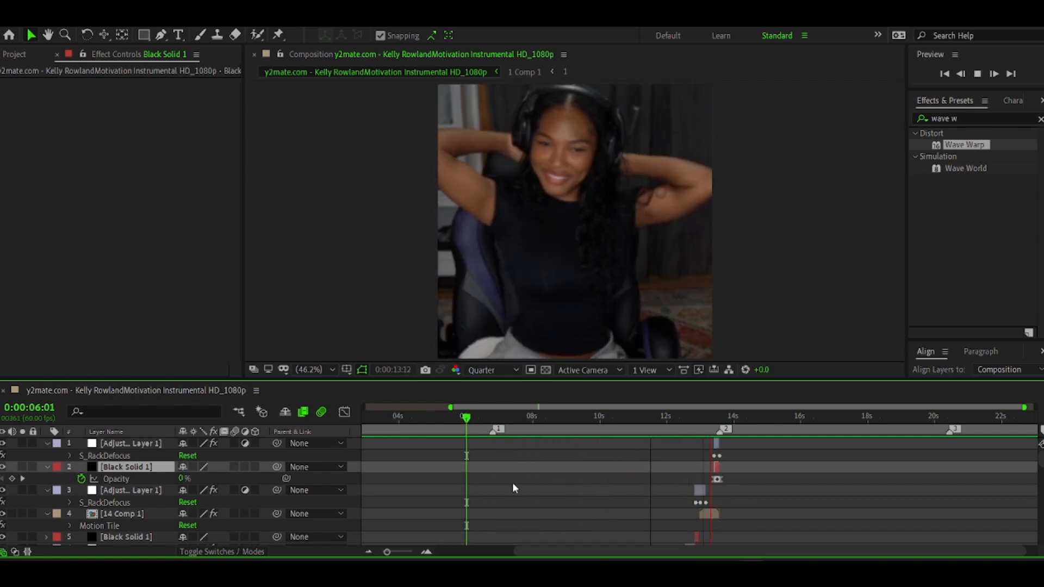
key("space")
Inspect the effects on the two stacked copies of clip 6 at 0:00:09:51
scroll(602, 468, "down", 10)
left_click(596, 478)
left_click(47, 479)
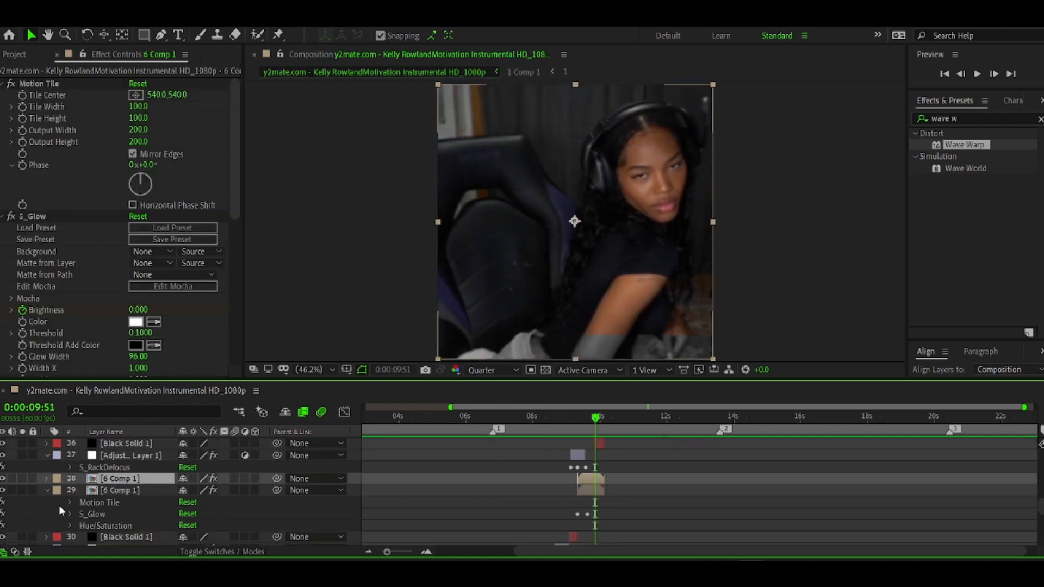
left_click_drag(63, 508, 111, 528)
left_click(64, 530)
left_click(134, 479)
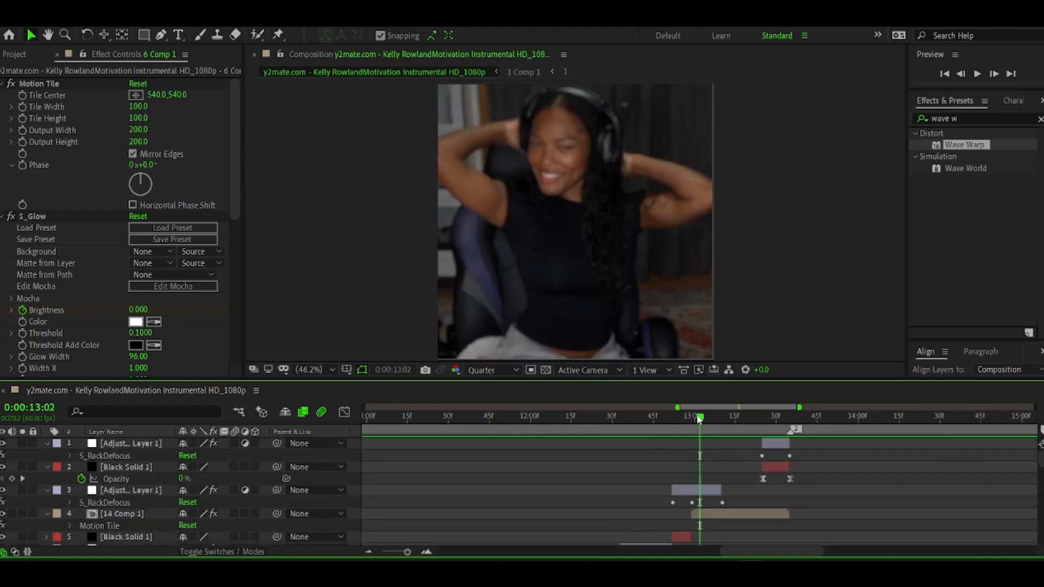
Duplicate clip 14 from its start, desaturate a copy with Hue/Saturation at Master Saturation -100, and preview the edit
left_click_drag(699, 418, 692, 418)
left_click(738, 516)
key("ctrl+d")
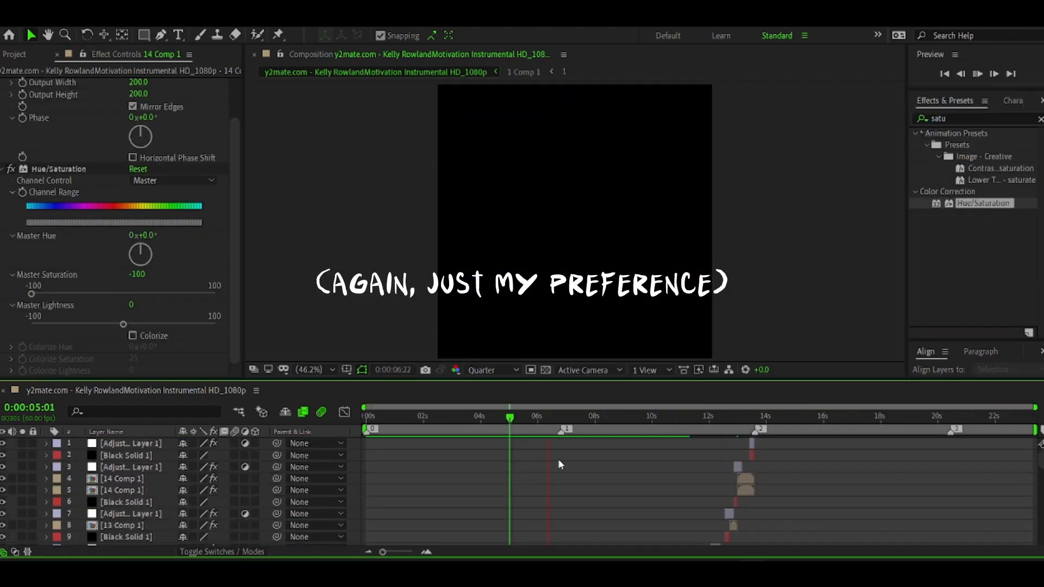
key("space")
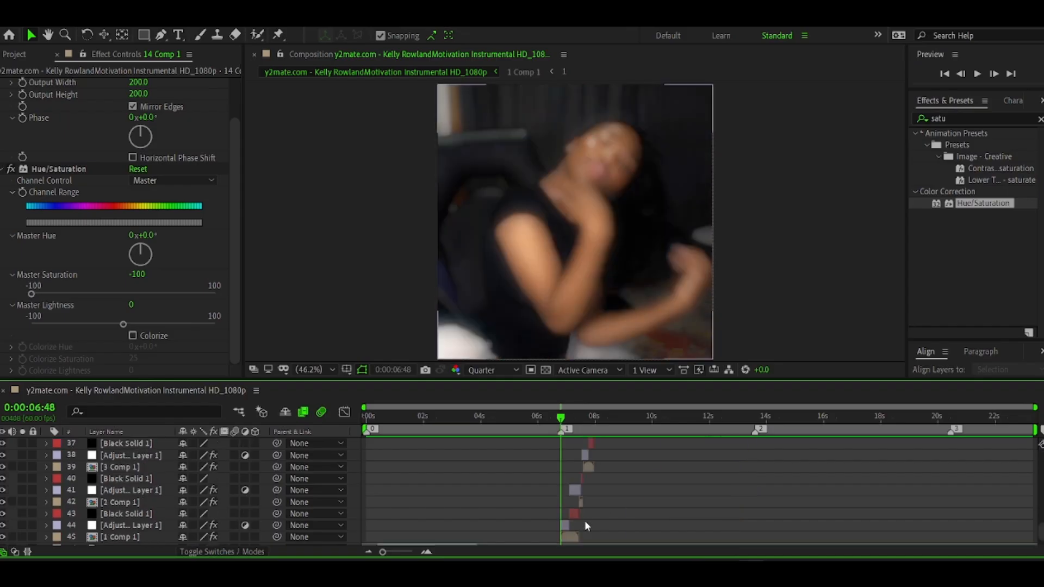
Add Turbulent Displace to clip 1 at 0:00:06:48 with Horizontal Displacement, Amount 240 and Size 20
type("tueb")
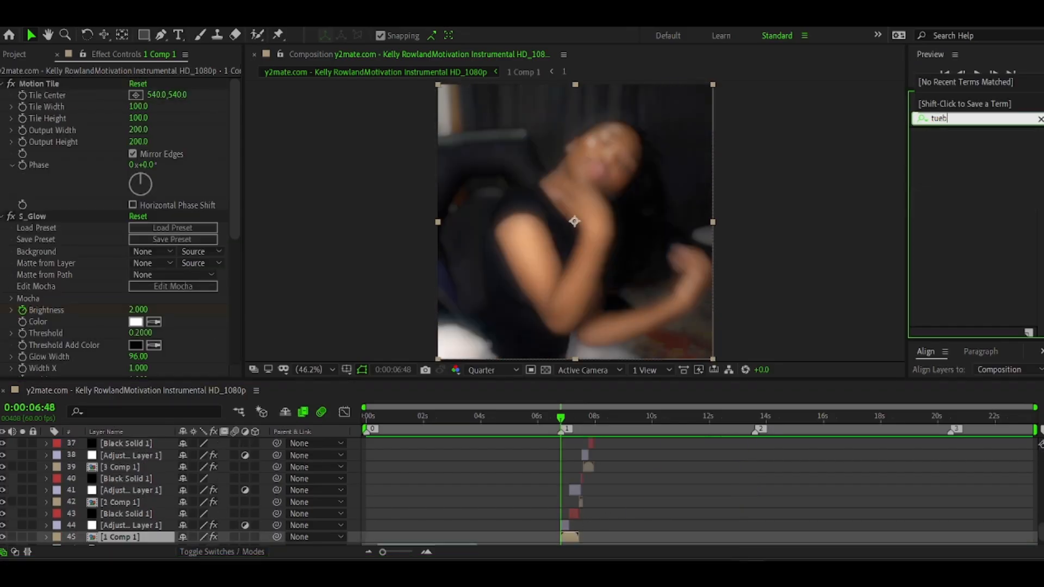
double_click(964, 172)
left_click(138, 249)
type("240")
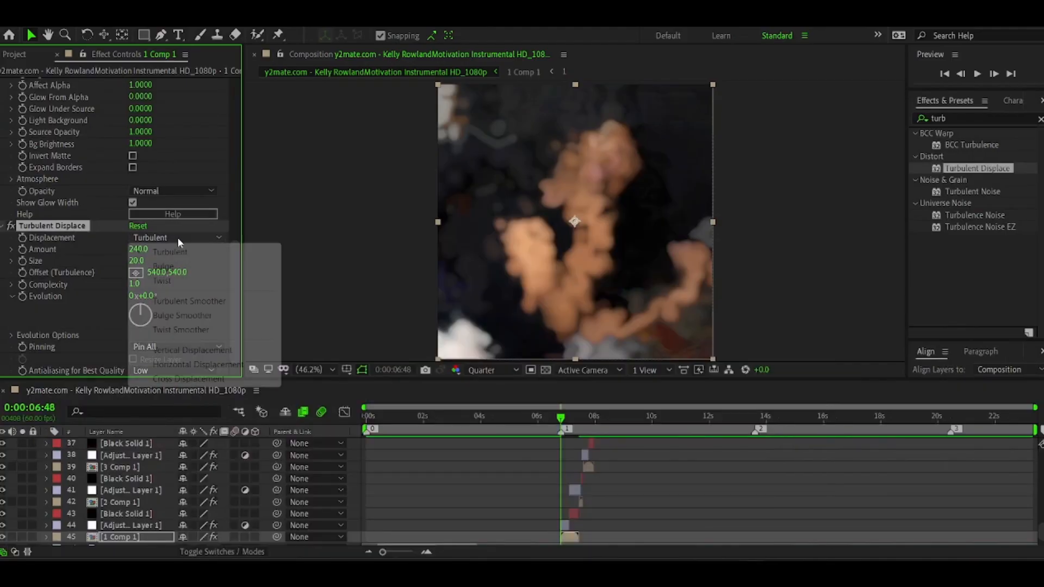
left_click(163, 318)
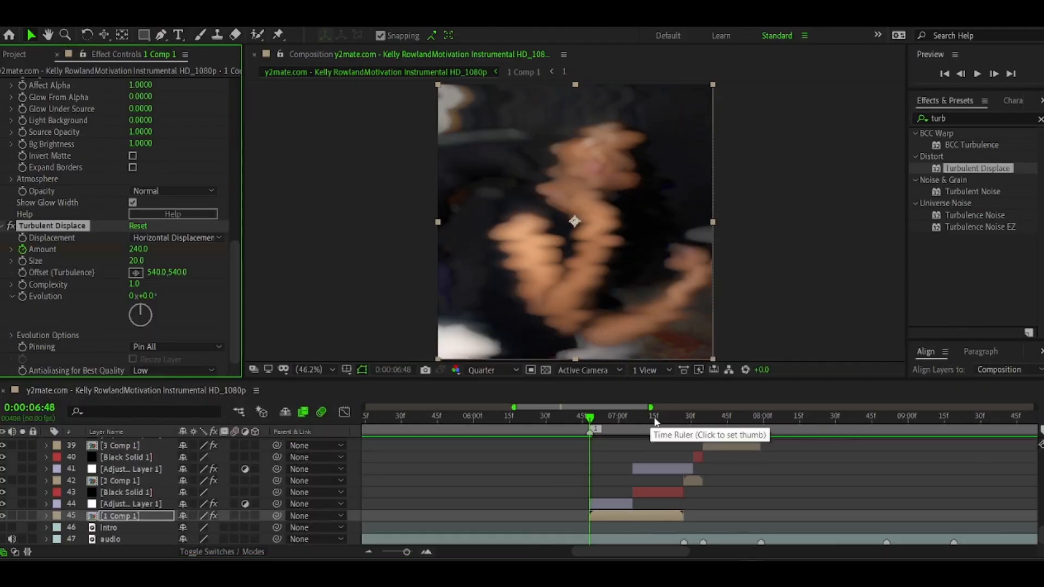
Keyframe clip 1's Turbulent Displace Amount to 0 at about 0:00:07:15 and show its animated properties in the graph editor
left_click(655, 422)
left_click(138, 250)
type("0")
left_click_drag(594, 422, 643, 423)
key("u")
left_click(345, 412)
right_click(463, 464)
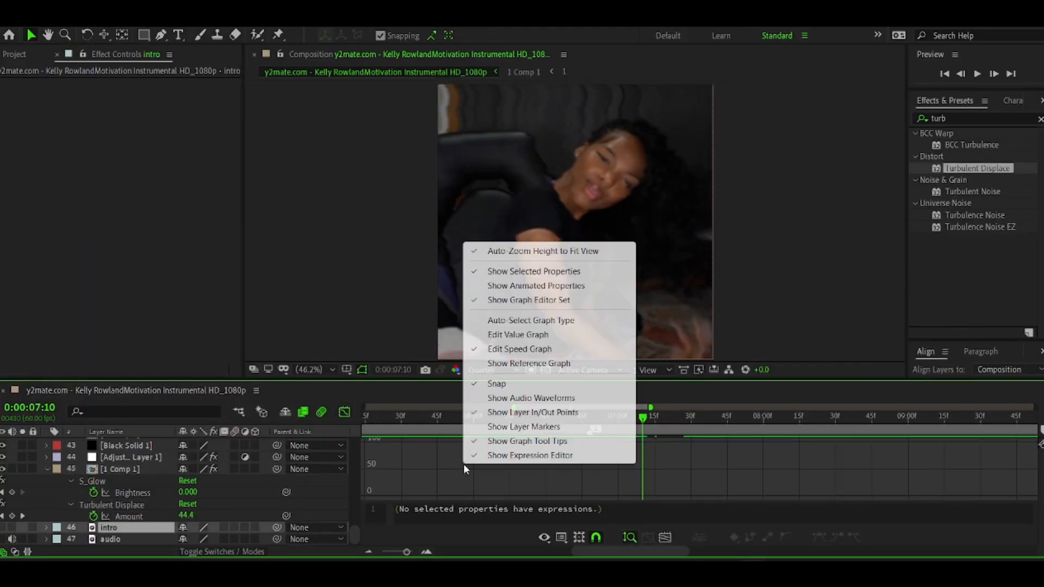
left_click(536, 285)
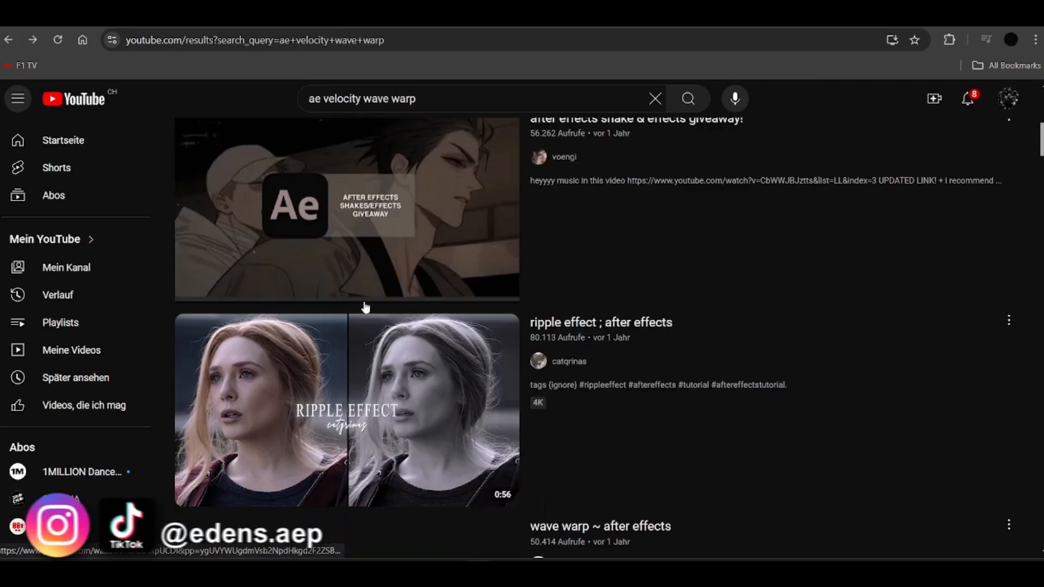
Switch to YouTube, browse the "ae velocity wave warp" results and watch "50+ effects for velocity edits"
scroll(361, 303, "down", 5)
scroll(356, 351, "down", 3)
left_click(261, 368)
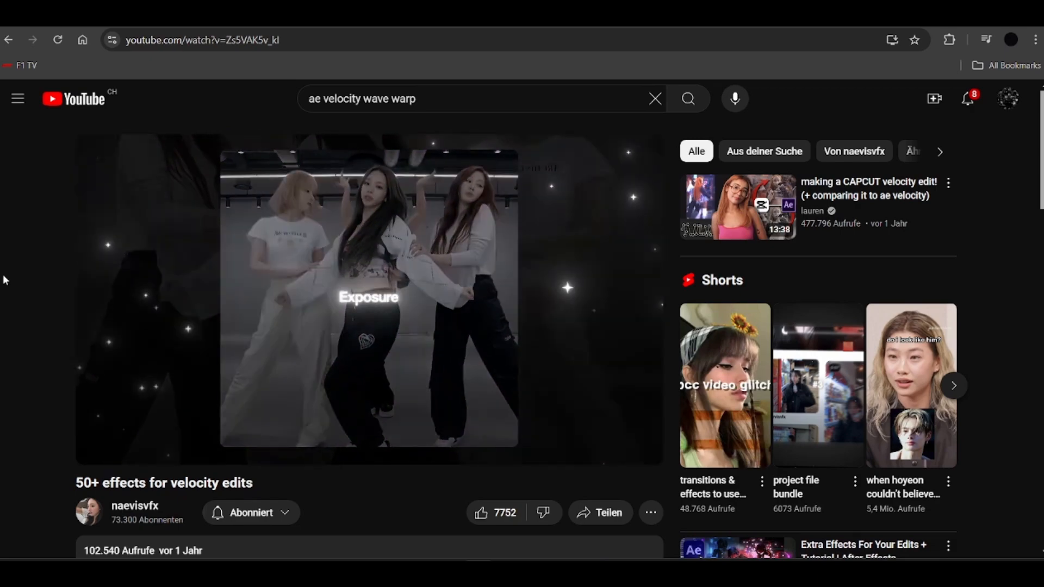
key("Left")
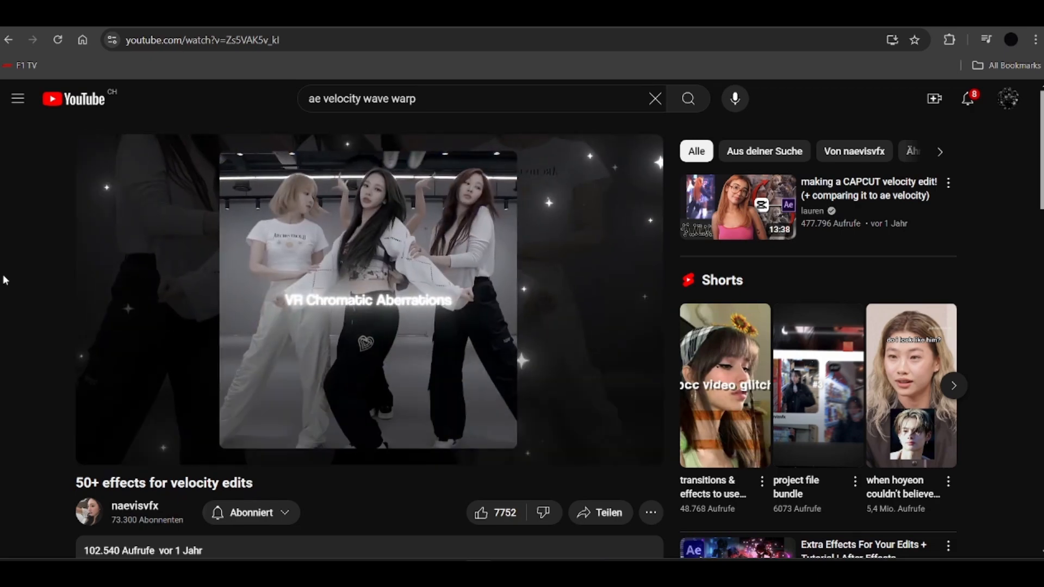
Search YouTube for "ae smooth noise", watch "aesthetic effects (w/ settings) | after effects" and return to the results
left_click_drag(416, 98, 324, 98)
type("smooth noise")
key("Return")
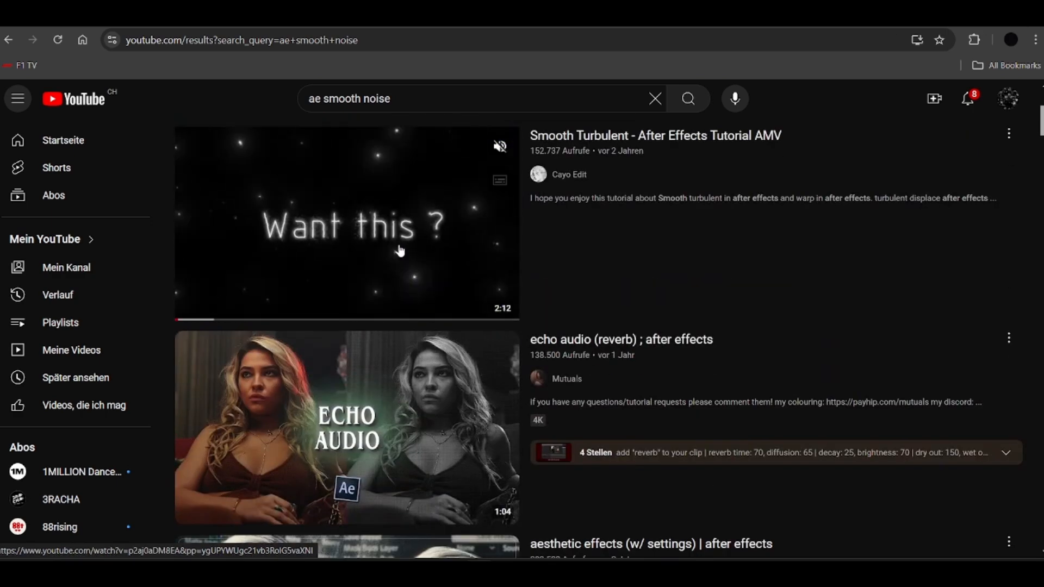
scroll(400, 250, "down", 7)
scroll(435, 343, "up", 1)
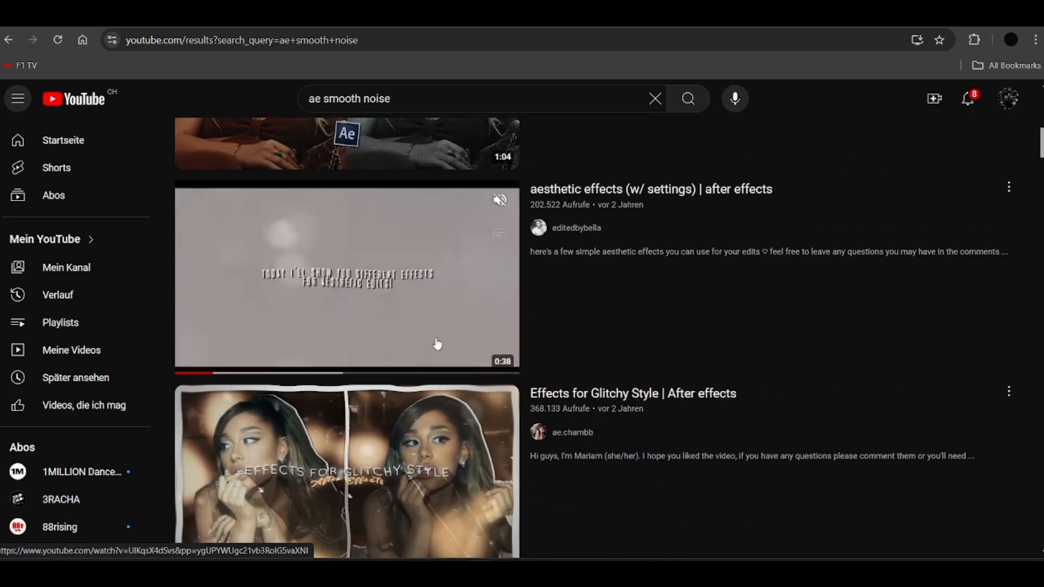
left_click(436, 345)
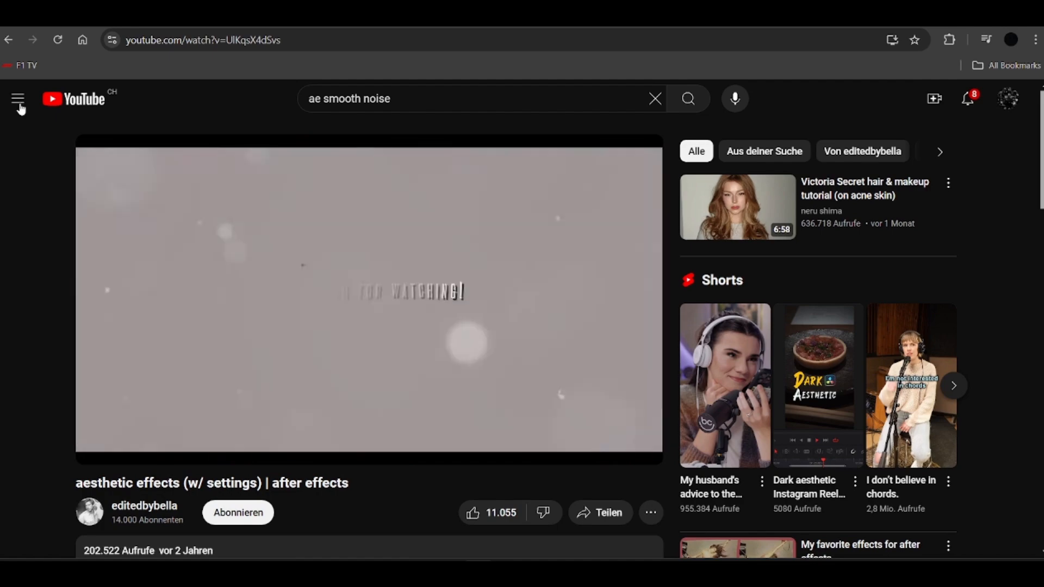
left_click(8, 40)
left_click(361, 391)
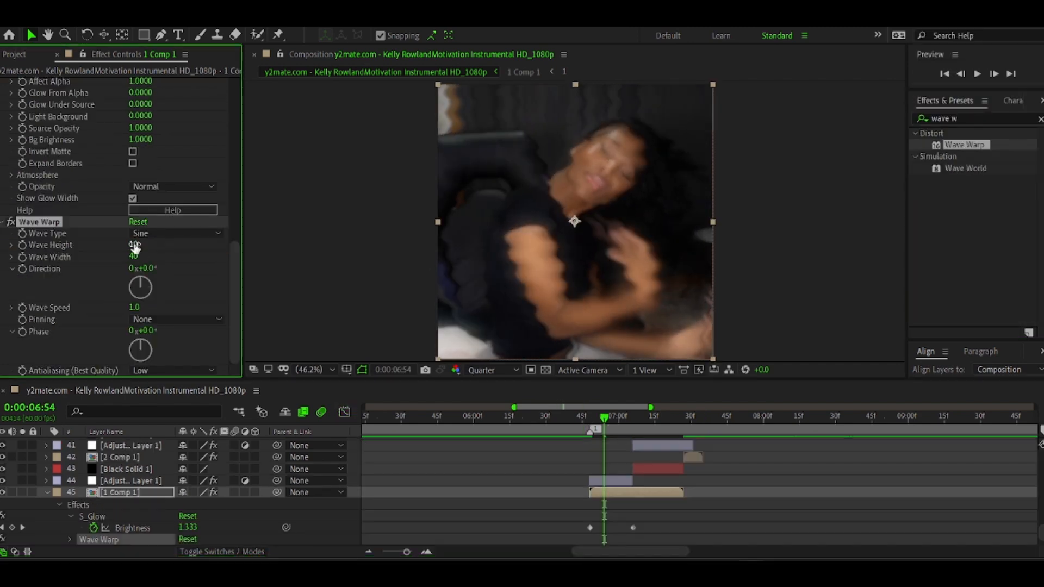
Back in After Effects, set clip 1's Wave Warp to Smooth Noise, width 30, easing Wave Height from 300 at 0:00:06:48 to 0 at 0:00:07:14
left_click(174, 233)
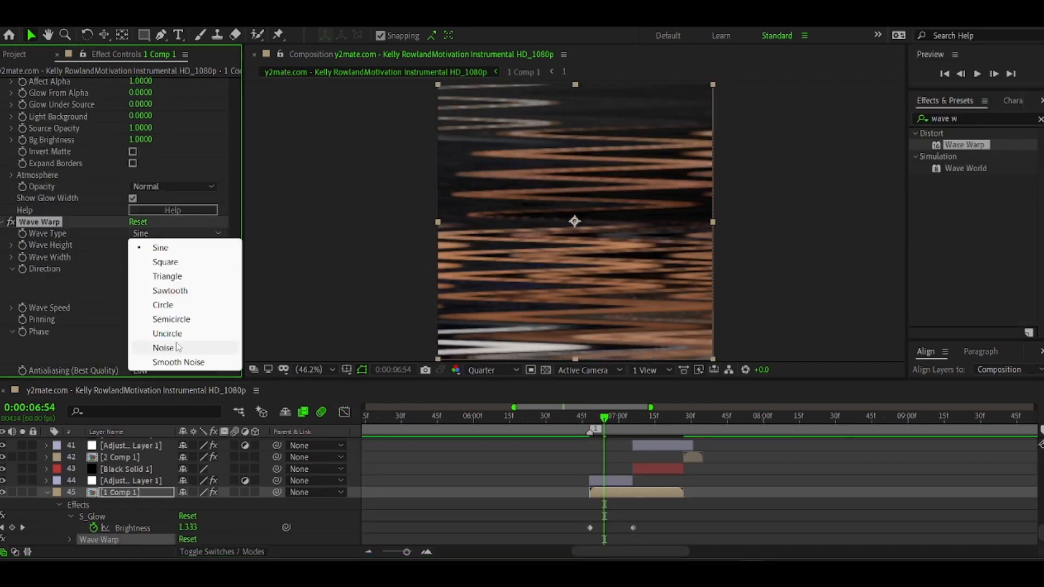
left_click(163, 362)
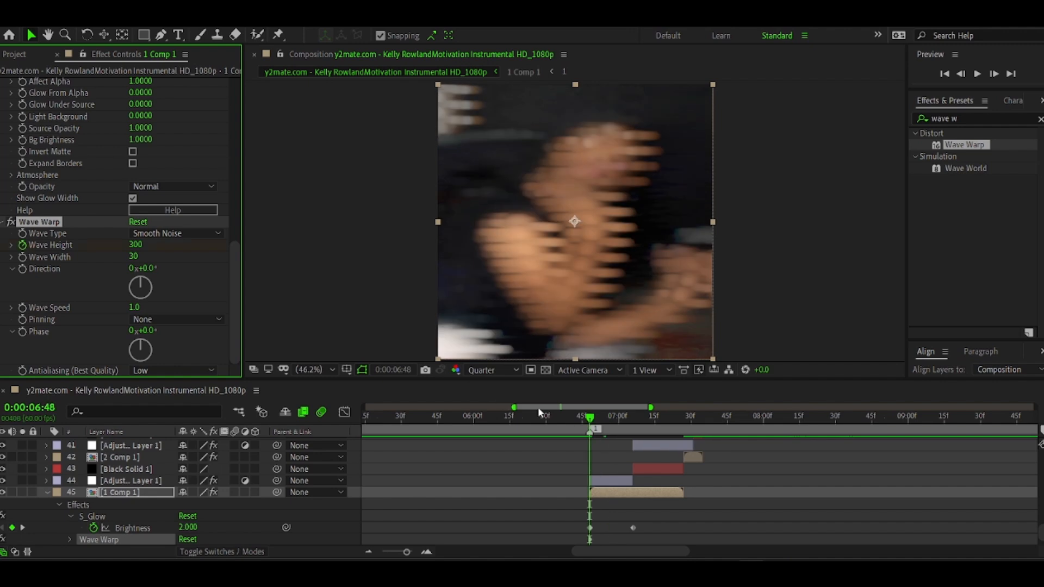
left_click(655, 422)
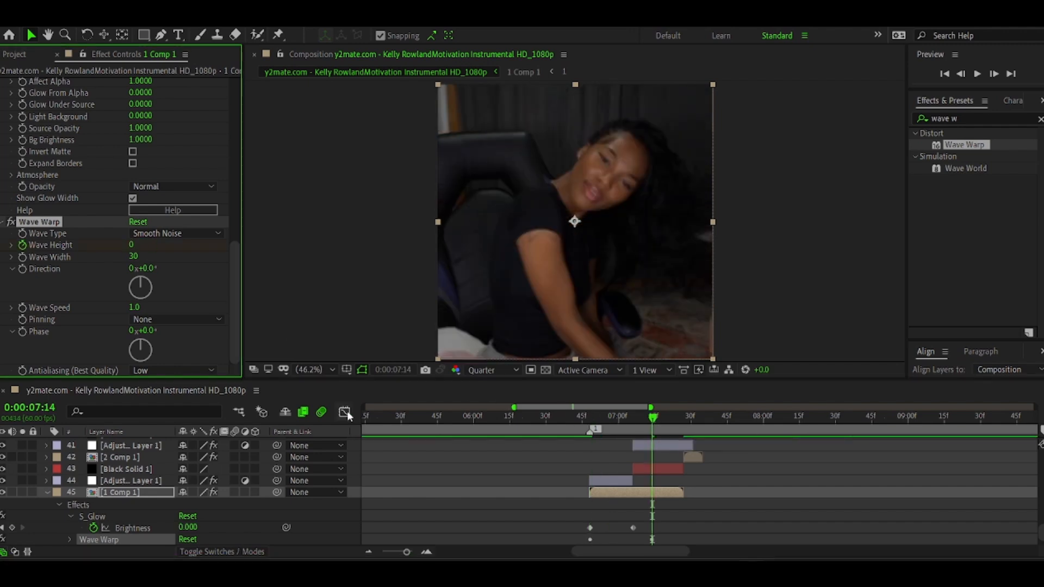
left_click(344, 412)
left_click(524, 418)
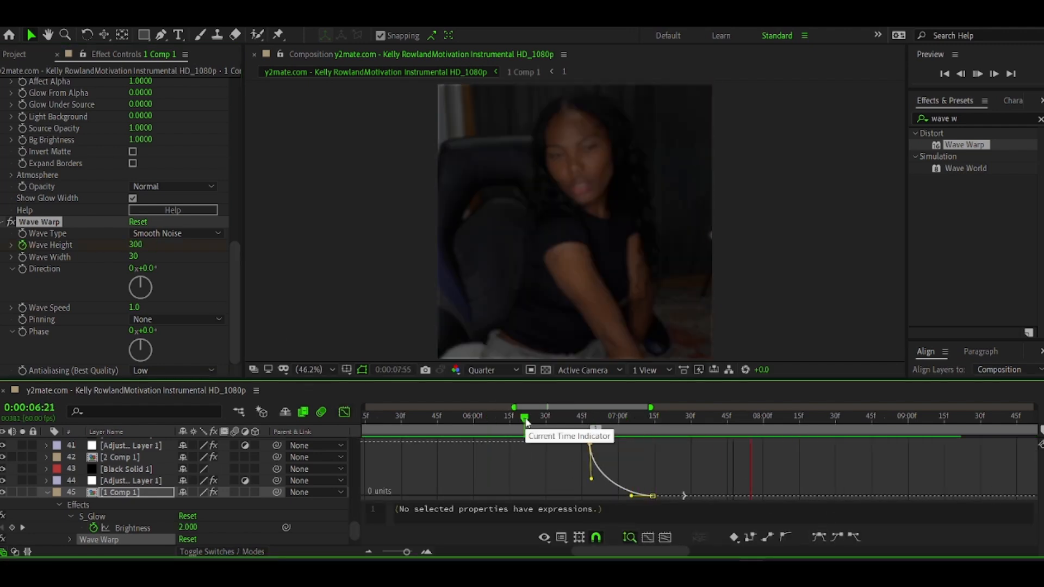
Apply the S_HalfTone effect to clip 3
left_click(535, 418)
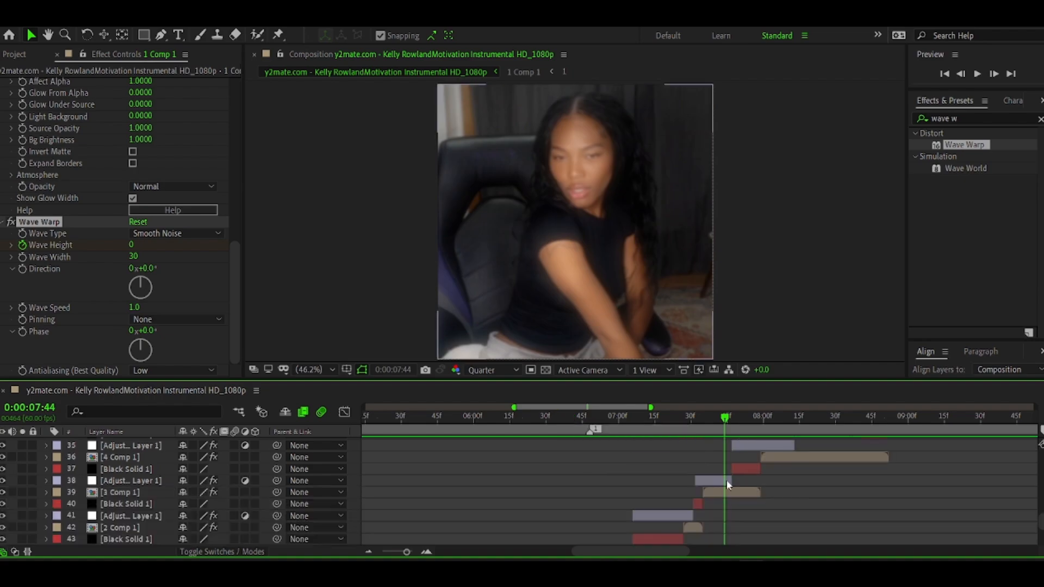
left_click_drag(965, 168, 218, 157)
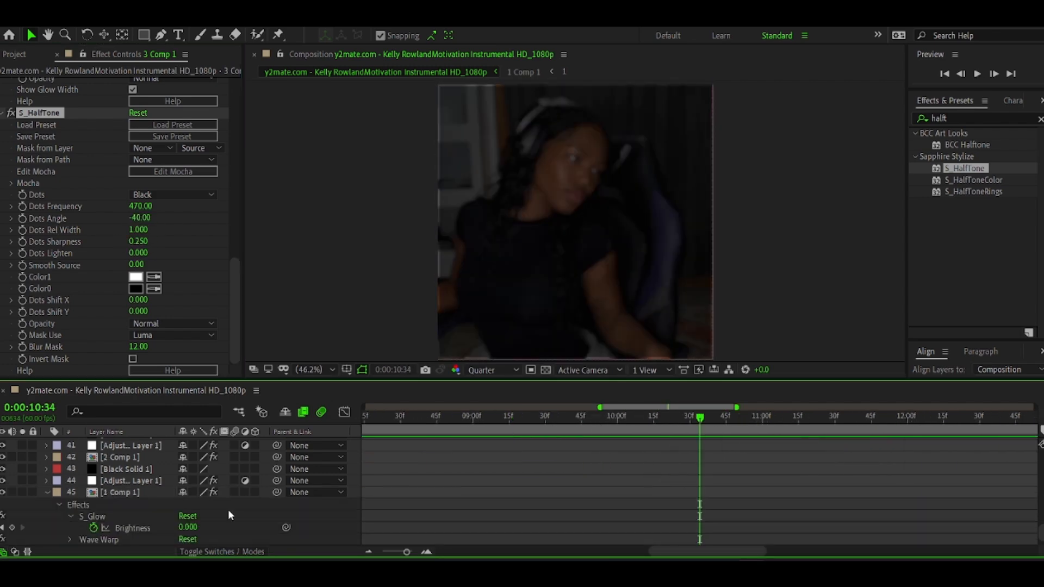
Copy clip 1's Wave Height keyframes onto adjustment layer 28 at 0:00:09:20 and change the wave type of its Wave Warp
left_click(121, 514)
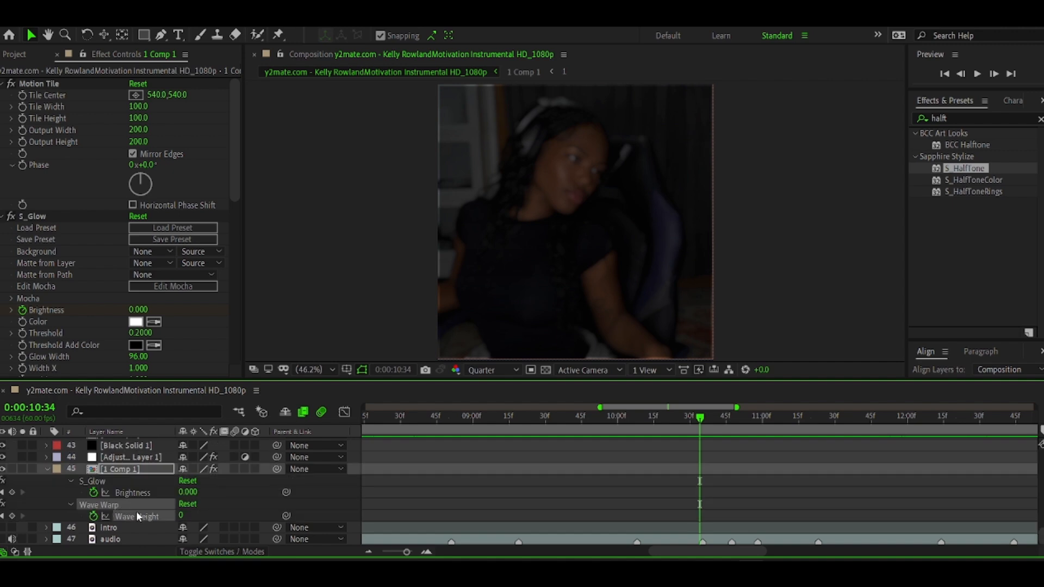
scroll(686, 440, "up", 10)
left_click_drag(527, 436, 521, 436)
left_click(531, 516)
key("ctrl+v")
key("u")
scroll(137, 254, "down", 10)
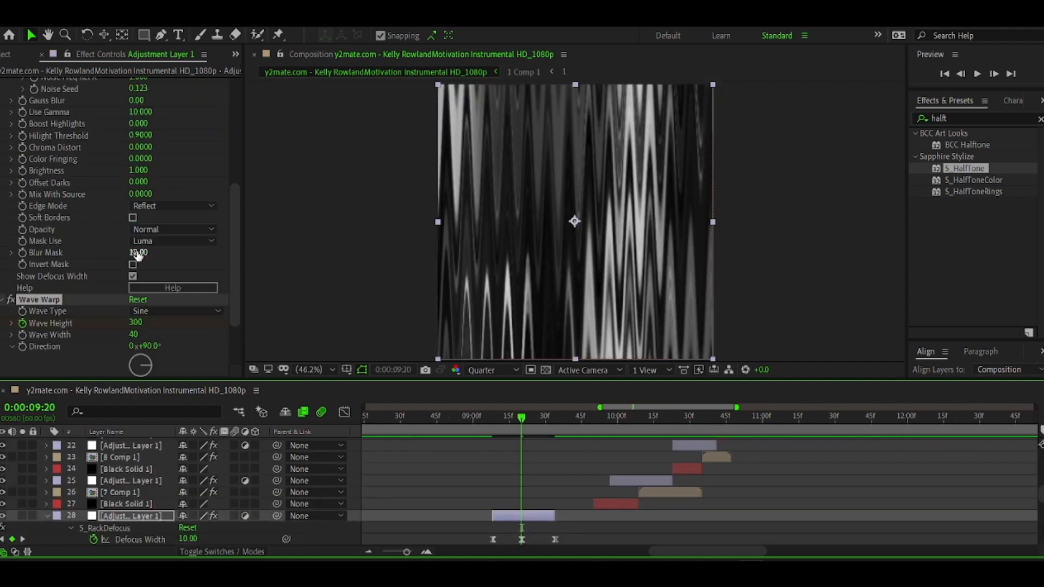
left_click(173, 234)
left_click(163, 365)
Give clip 10 the same Wave Height keyframes at 0:00:10:58 and change the wave type of its Wave Warp
key("k")
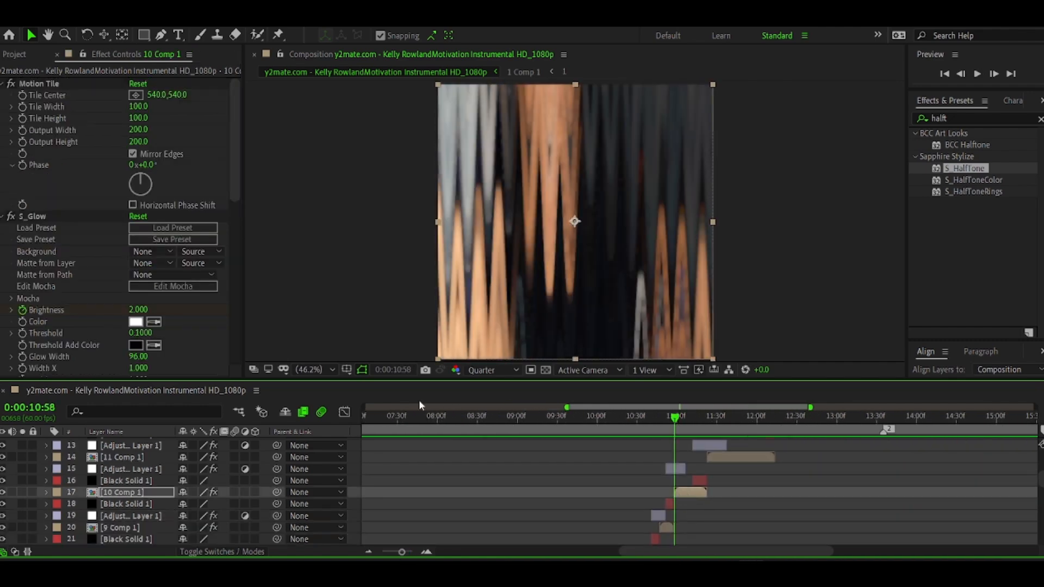
left_click(174, 233)
left_click(163, 361)
Copy clip 3's S_HalfTone onto clips 8, 9 and 12, and preview the edit from 0:00:06:48
left_click(601, 419)
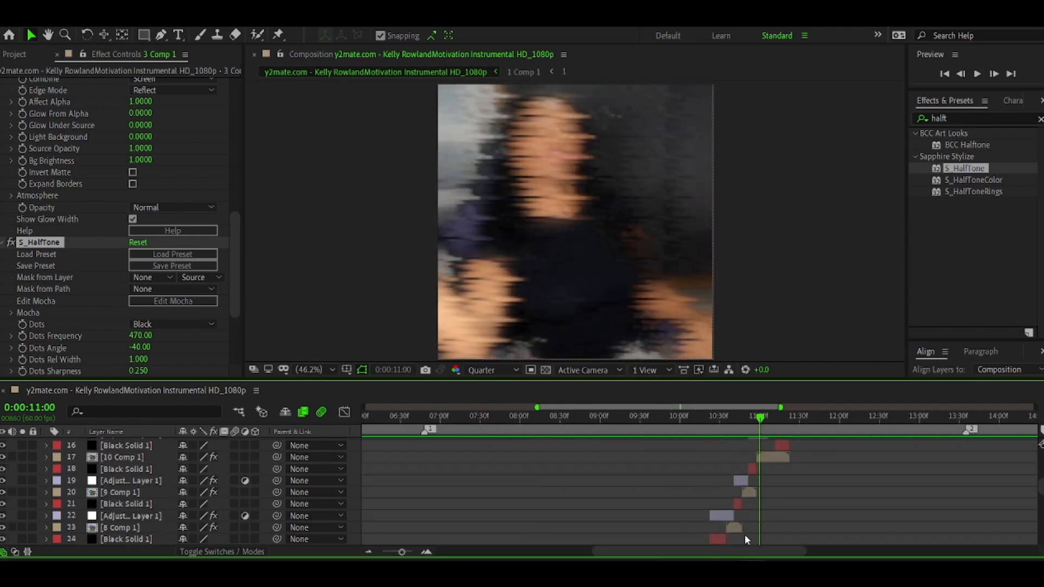
left_click(734, 527)
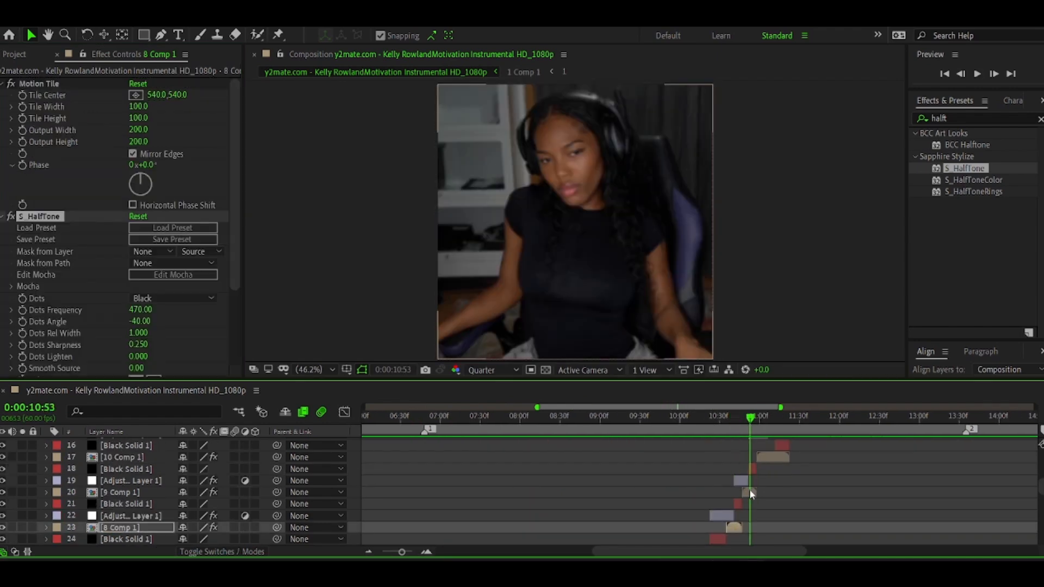
left_click(749, 492)
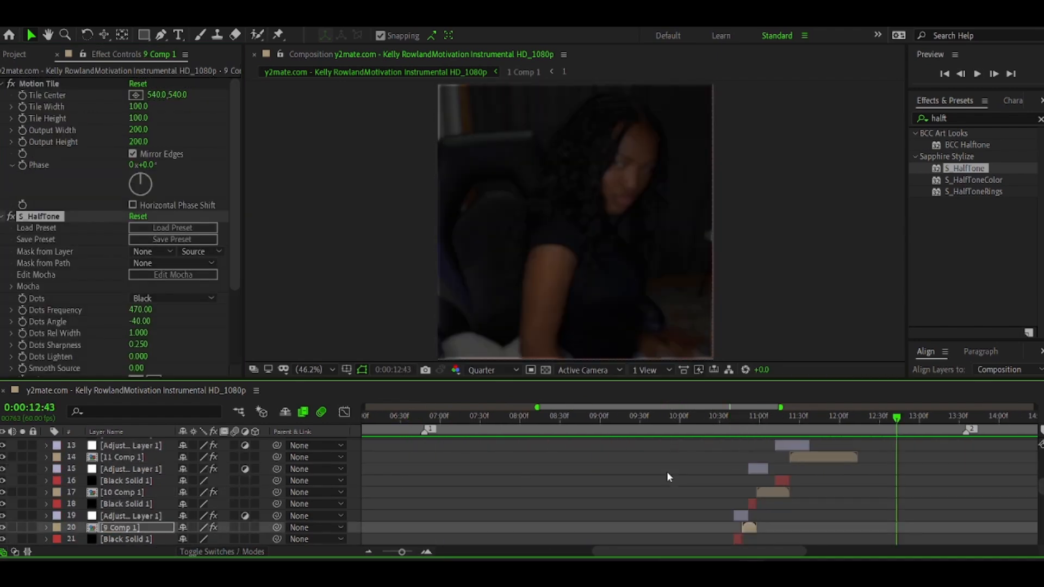
left_click(653, 493)
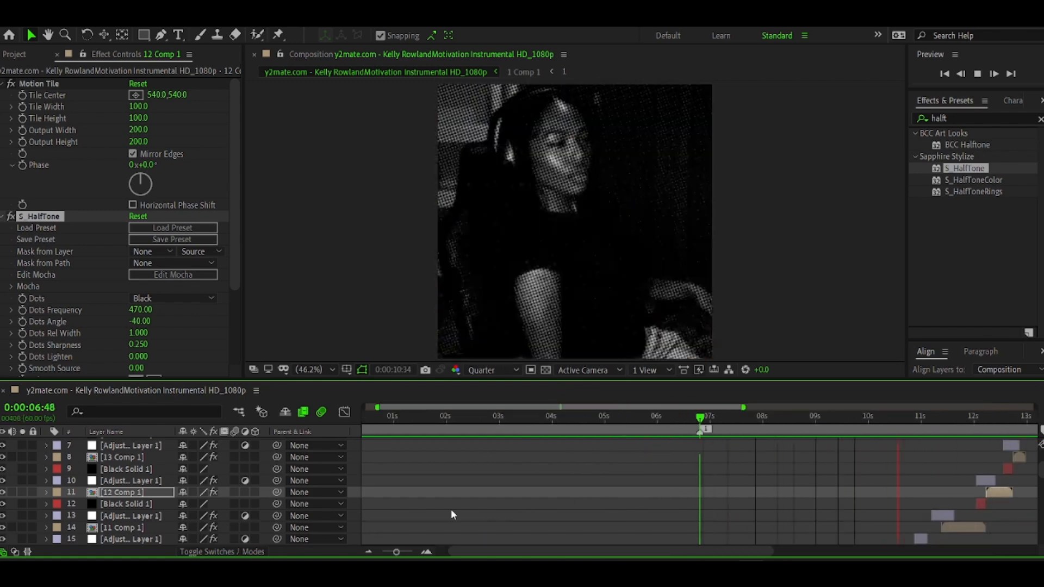
key("space")
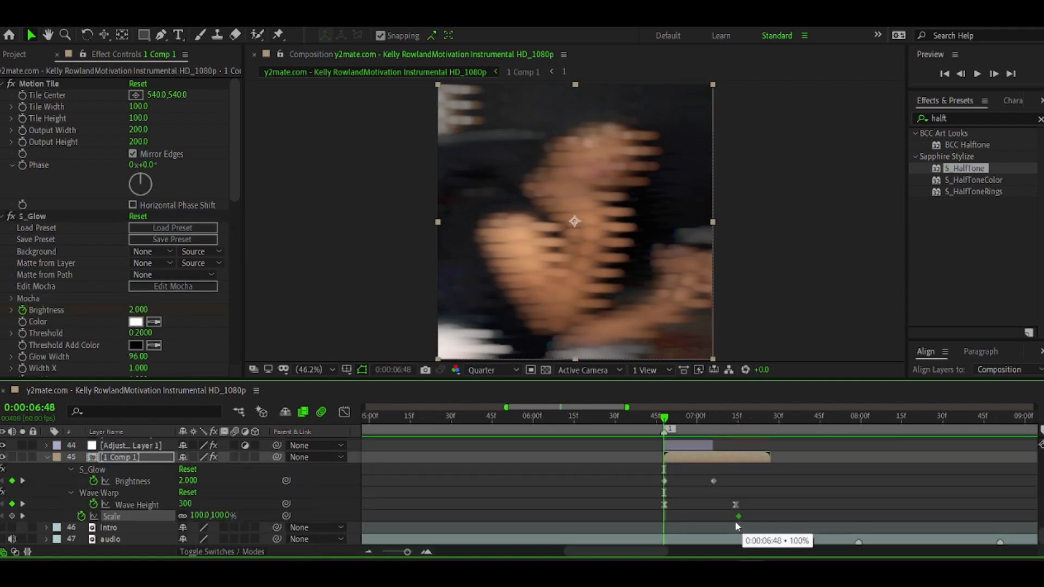
Set clip 1's Scale to 125% at 0:00:06:48, ease it down to the 100% keyframe and close the graph editor
left_click(221, 515)
type("125")
key("Return")
key("shift+F3")
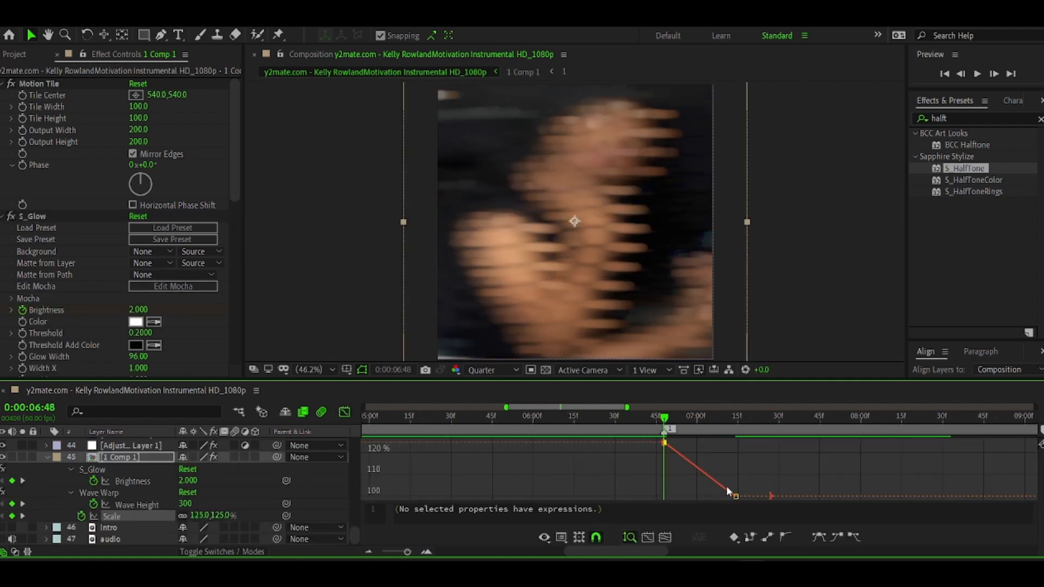
key("shift+F3")
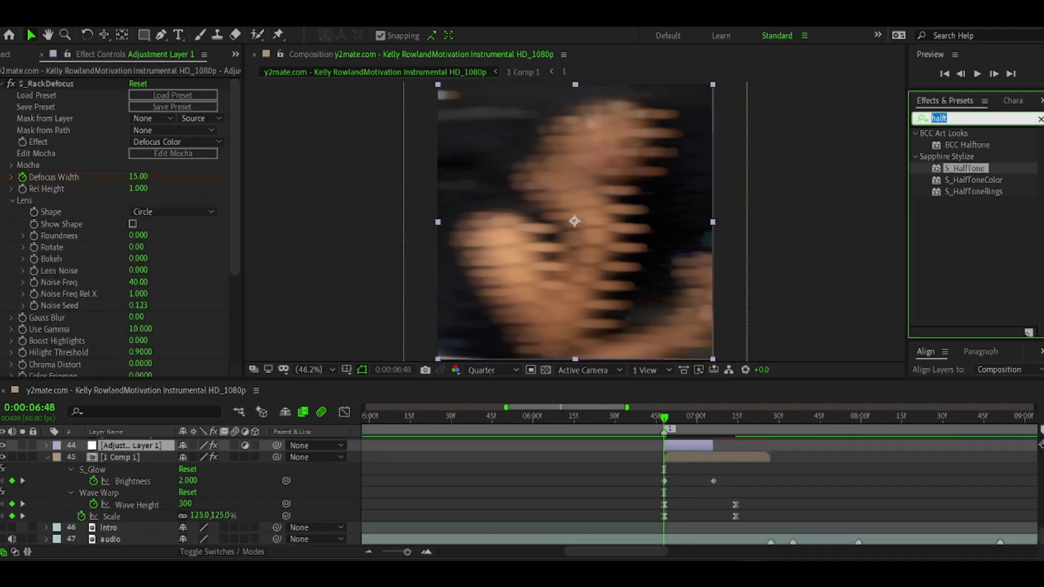
Add Optics Compensation to the adjustment layer above clip 1 and start keyframing its Field Of View at 0:00:06:48
left_click_drag(981, 250, 131, 361)
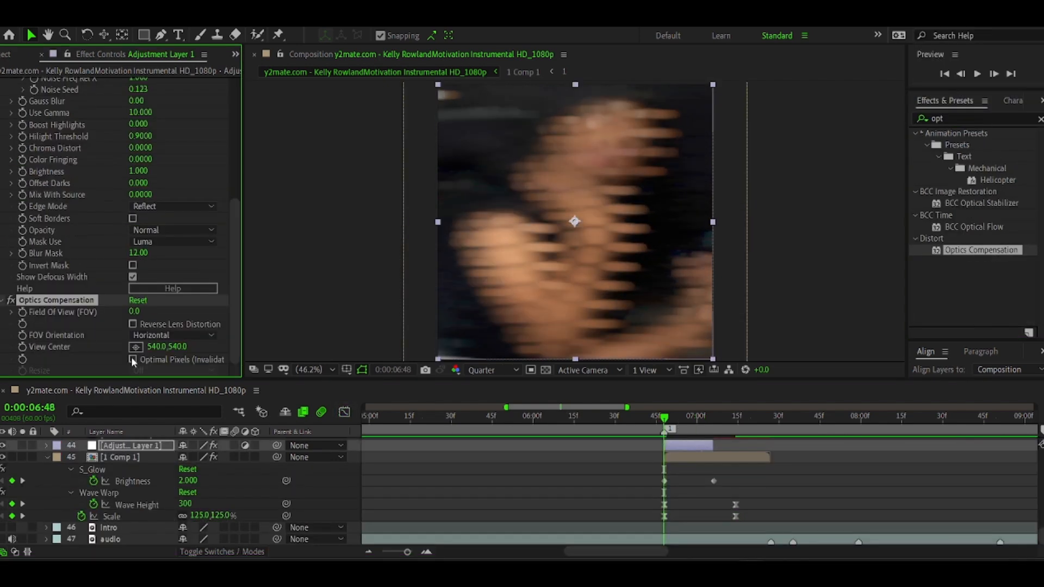
left_click(22, 312)
key("u")
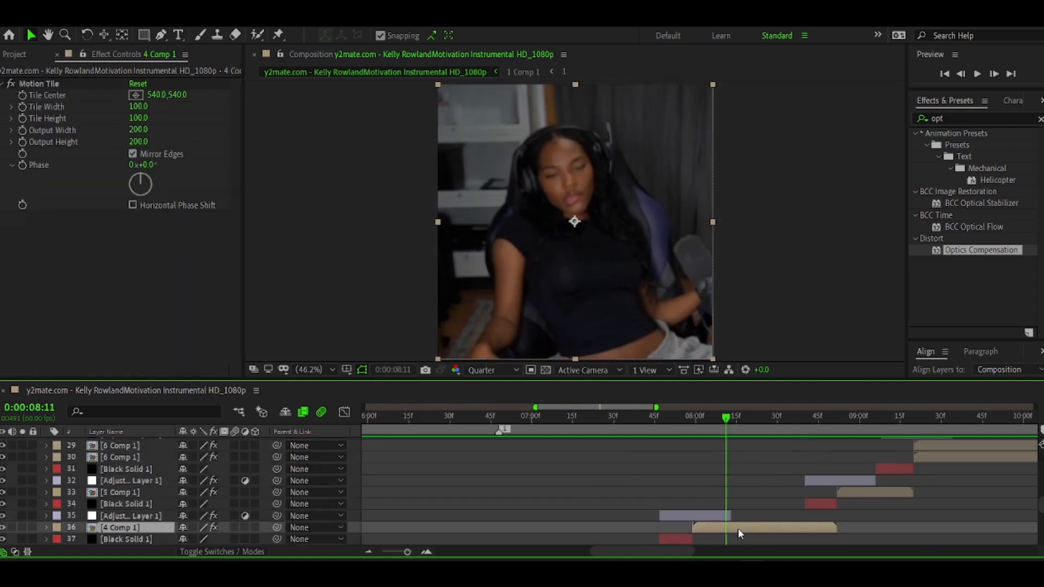
Scale up clip 4 at about 0:00:08:00 to match clip 1's zoom and show its Opacity
key("t")
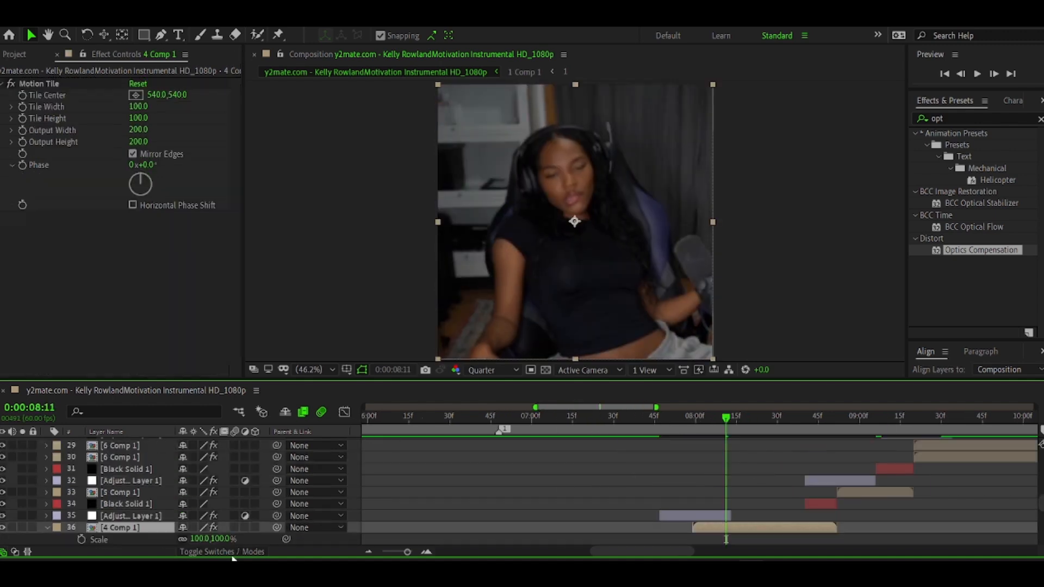
left_click(691, 420)
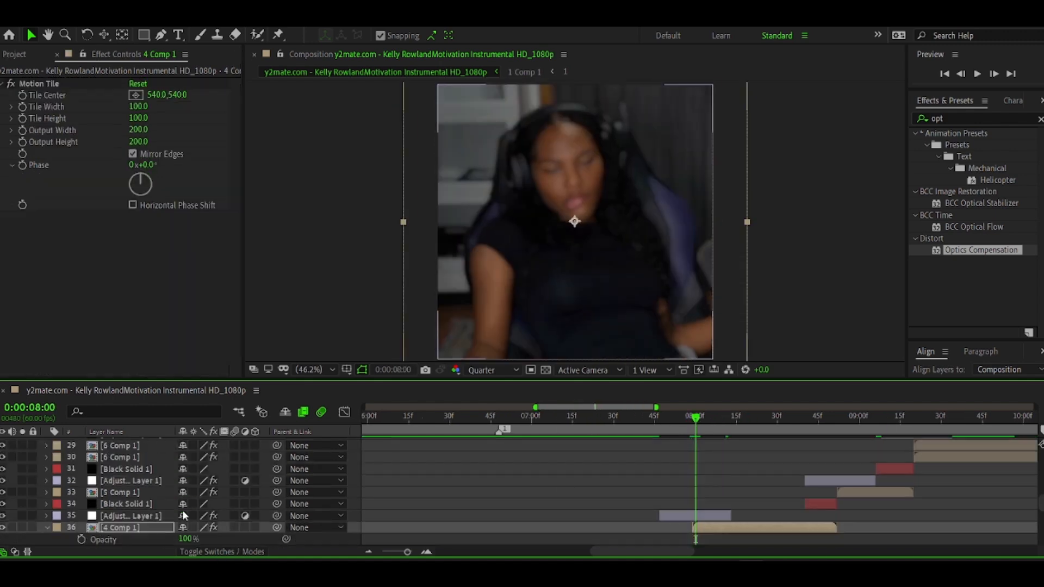
Play back the sequence around 4 Comp 1 and onward to the halftone clips to check the opacity fade
left_click(546, 420)
key("space")
key("space")
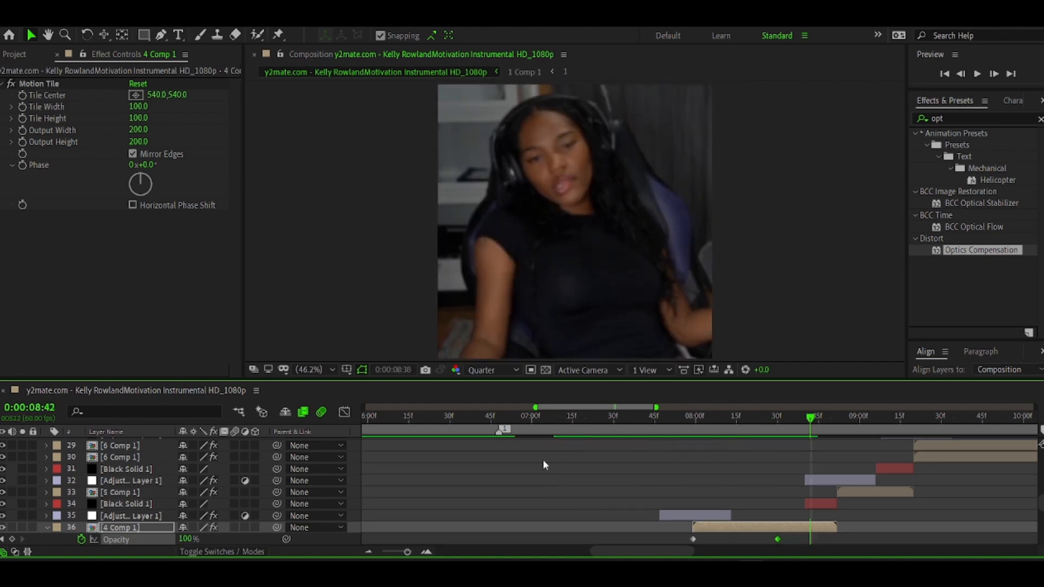
left_click(432, 419)
key("space")
key("space")
left_click_drag(408, 552, 409, 552)
left_click(563, 418)
key("space")
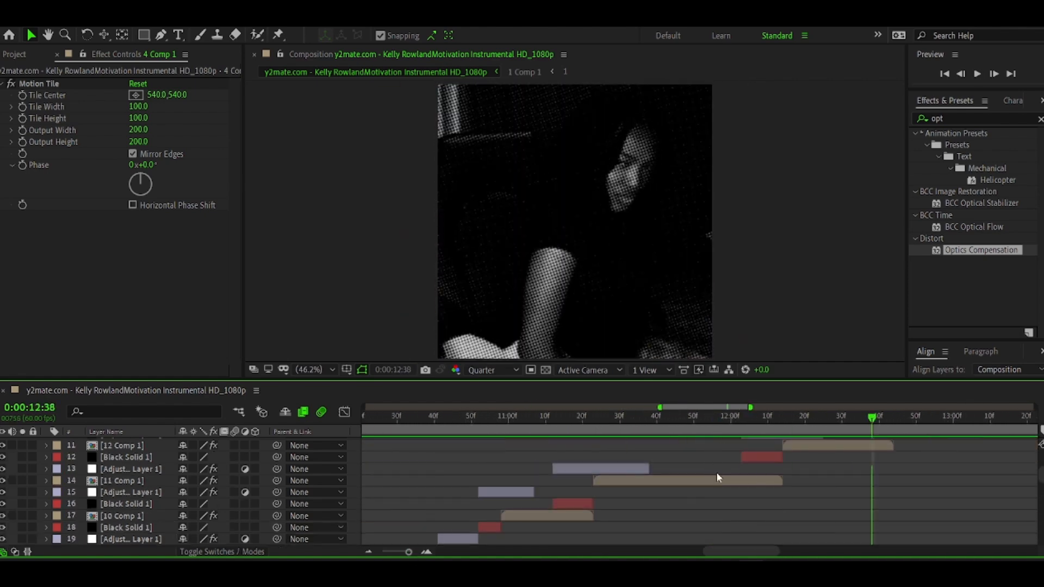
key("space")
Reveal the opacity of the 11 Comp 1 layer and preview the clips around 13 seconds
left_click(593, 416)
key("t")
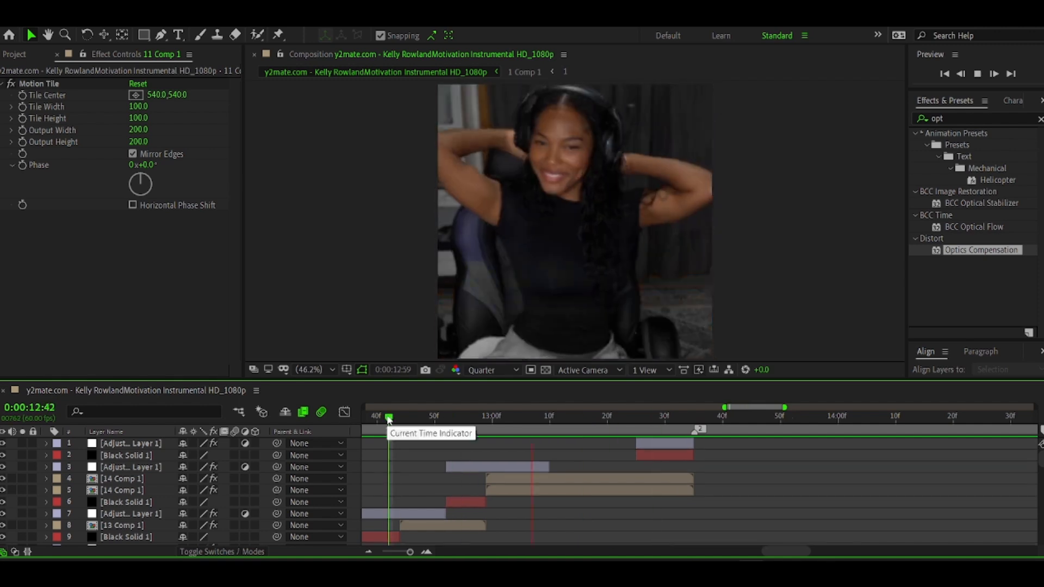
key("minus")
left_click(470, 423)
left_click(452, 420)
key("space")
left_click(623, 416)
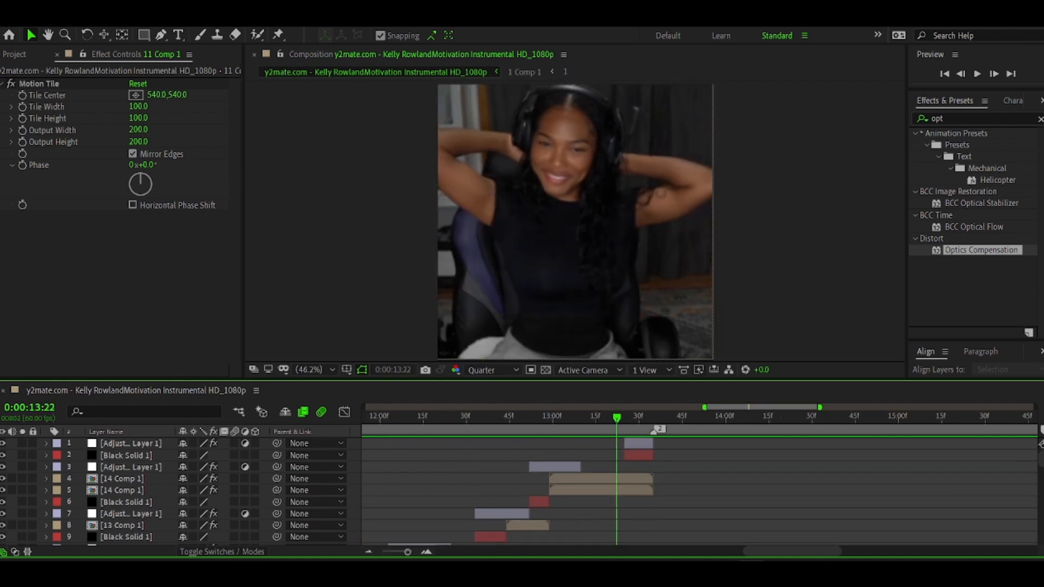
Set the upper 14 Comp 1 layer's scale to 75% at 0:00:13:35 and show its keyframes in the graph editor
left_click(705, 480)
type("s")
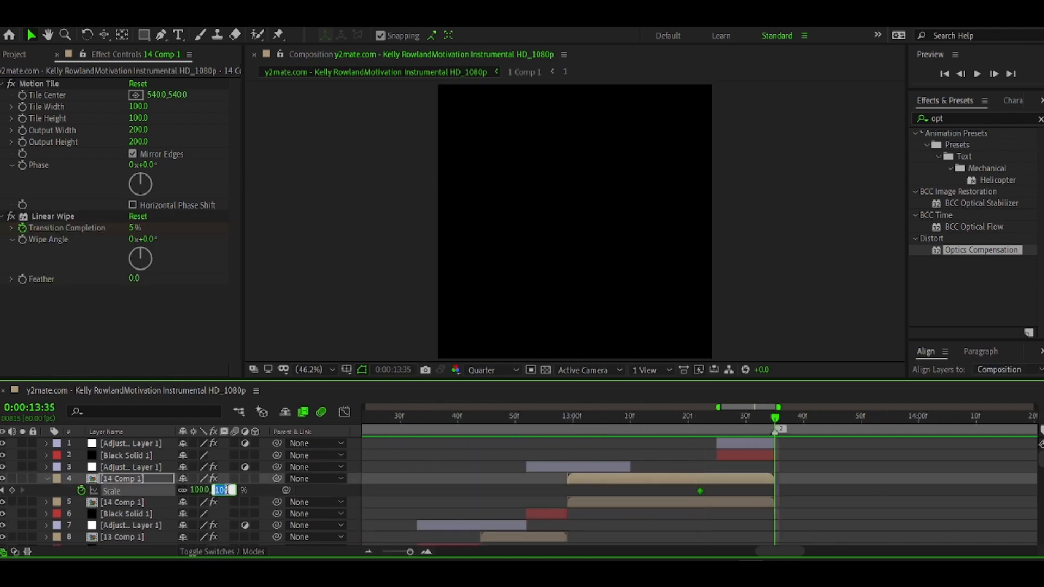
type("75")
key("Return")
key("shift+F3")
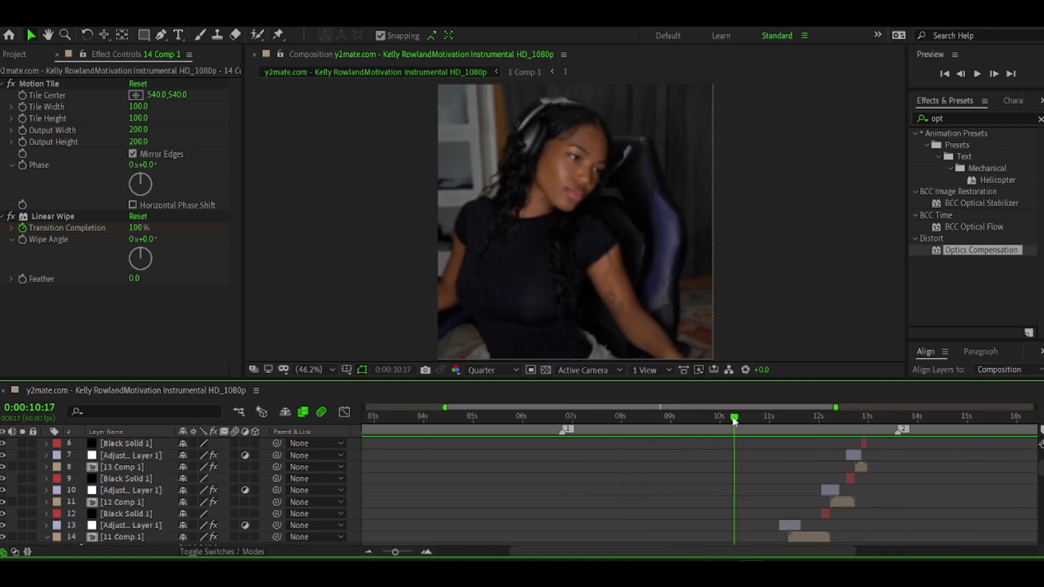
Add the text "edens.aep" in 6 Comp 1, make it white in the PaybAck font and browse the font list
right_click(114, 40)
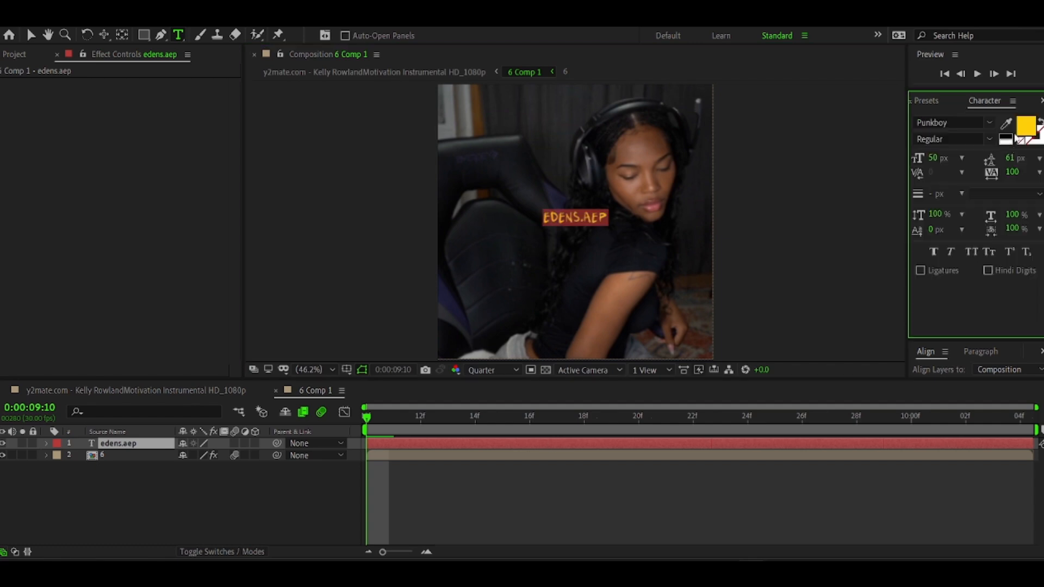
left_click(953, 208)
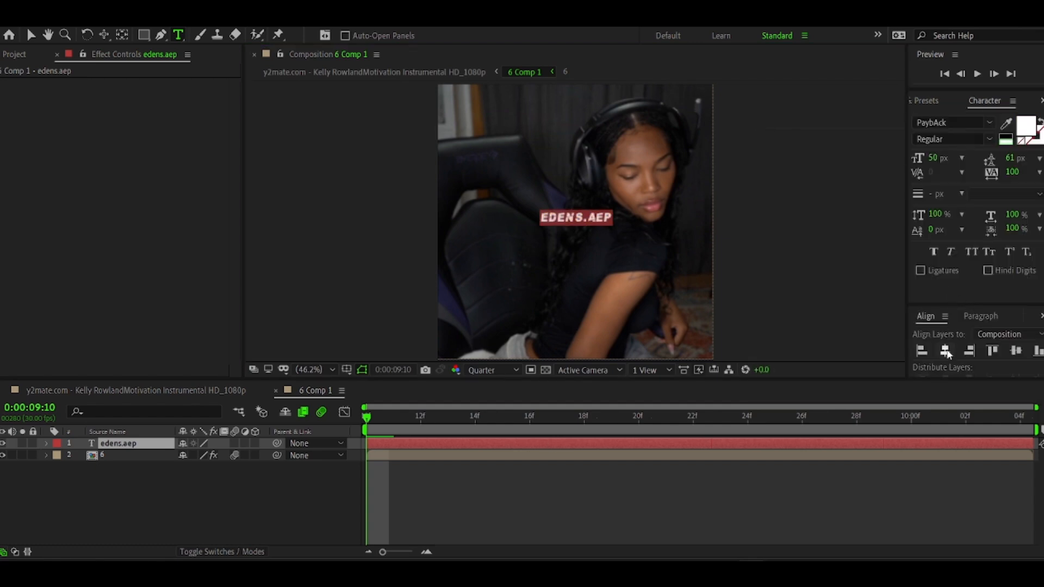
left_click(989, 122)
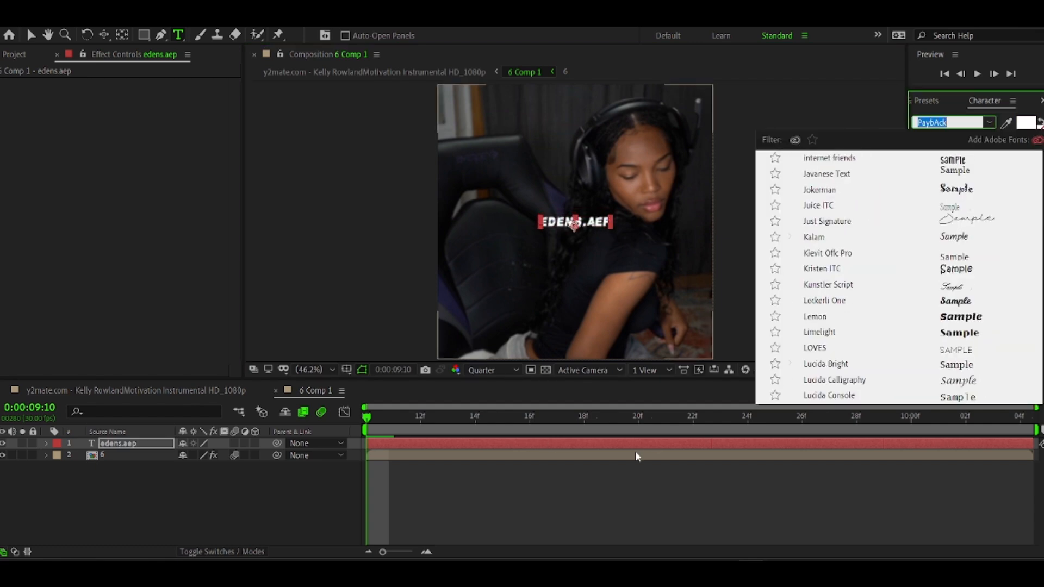
left_click(947, 103)
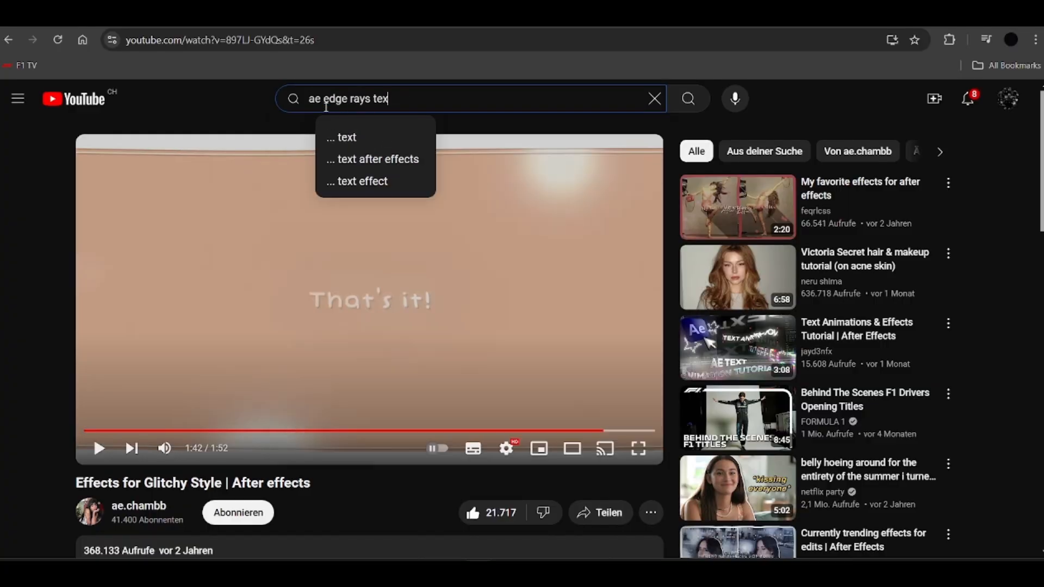
Search YouTube for "ae edge rays text" and open the light rays across text tutorial
type("t")
key("Return")
left_click(431, 278)
Skim through the tutorial video to find how the light rays text effect is made
key("Right")
key("Right")
key("Right")
key("Right")
key("Right")
key("Right")
key("Right")
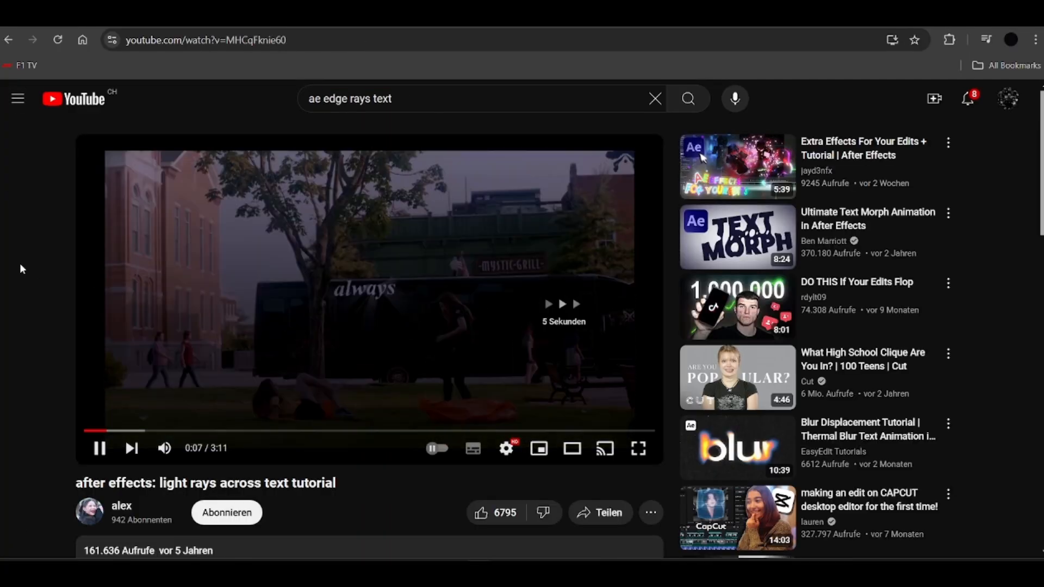
key("Right")
key("Right")
key("Right")
key("Right")
key("Right")
key("Right")
key("Right")
key("Right")
key("Right")
key("Right")
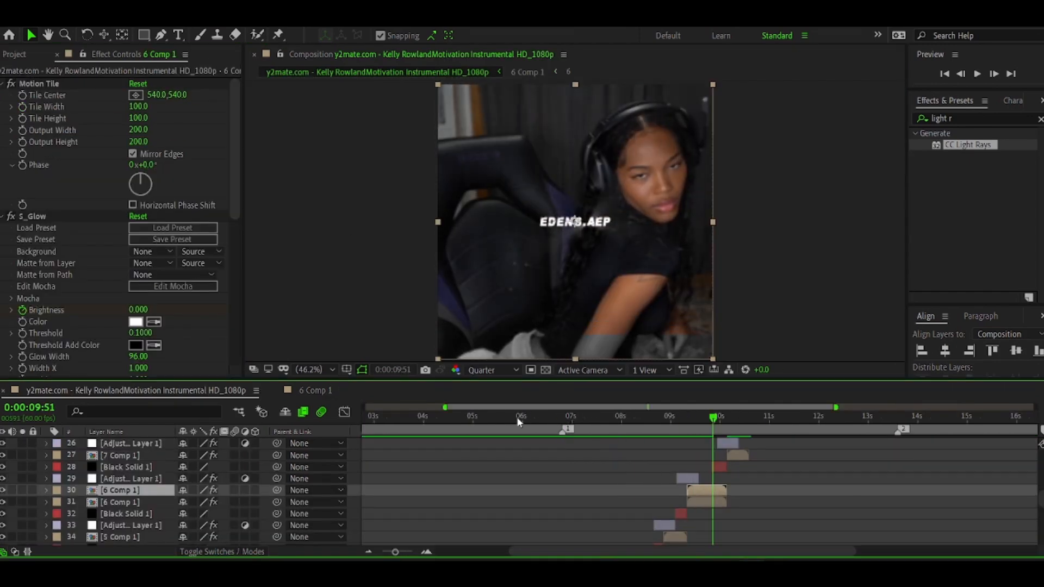
Switch back to After Effects and add a new adjustment layer at the first marker, 0:00:06:48, above the existing adjustment layer
key("space")
left_click(523, 419)
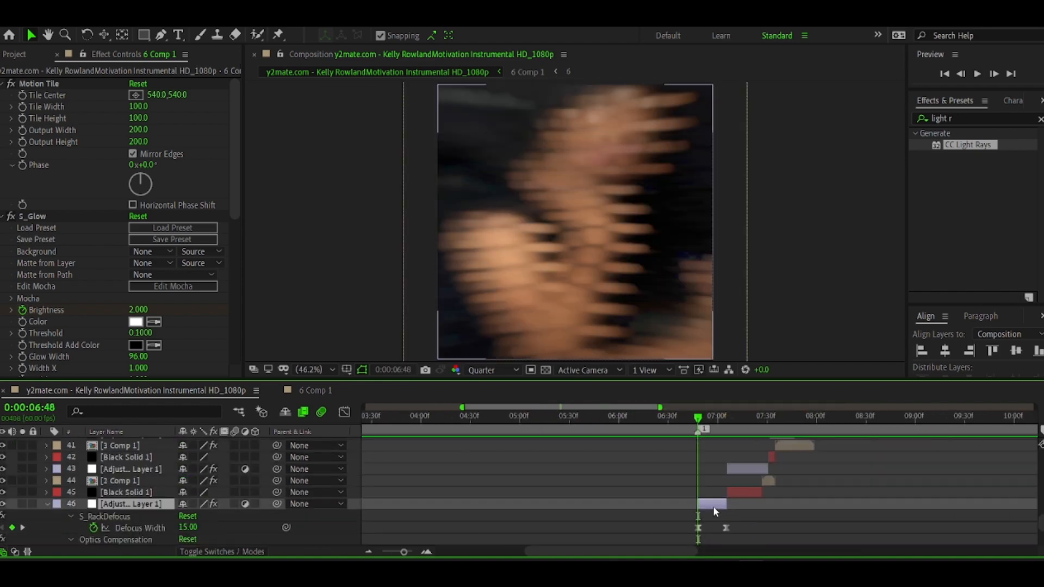
left_click(108, 21)
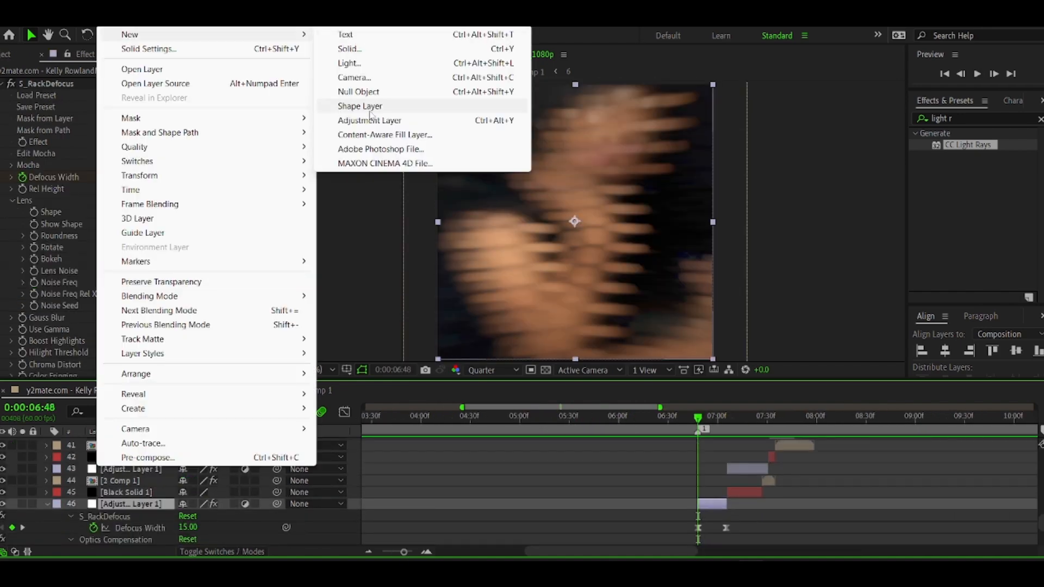
left_click(370, 119)
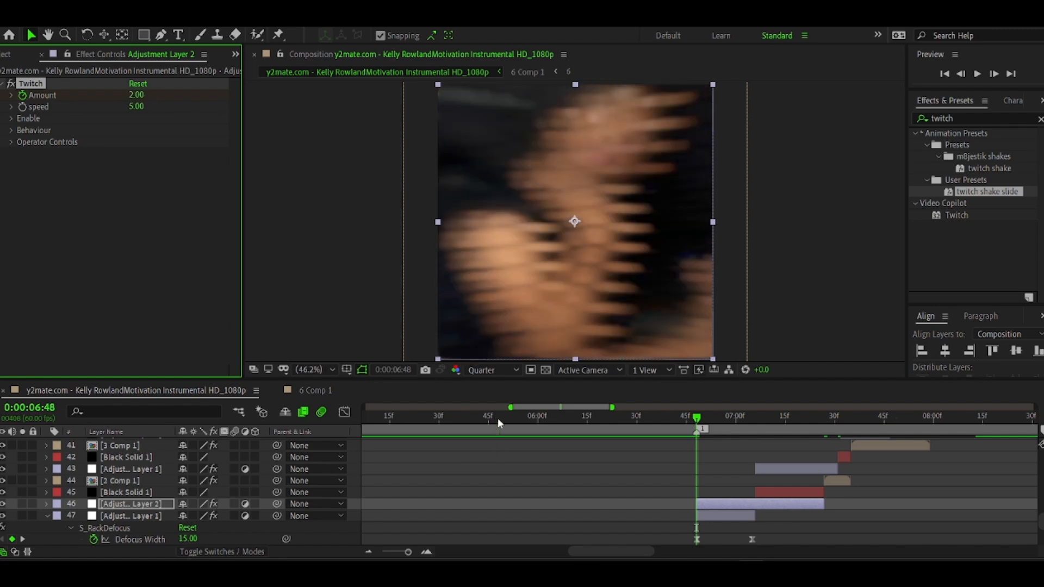
Preview the opening clips with the Twitch effect on the new adjustment layer
left_click(499, 423)
key("space")
key("space")
left_click(610, 425)
key("space")
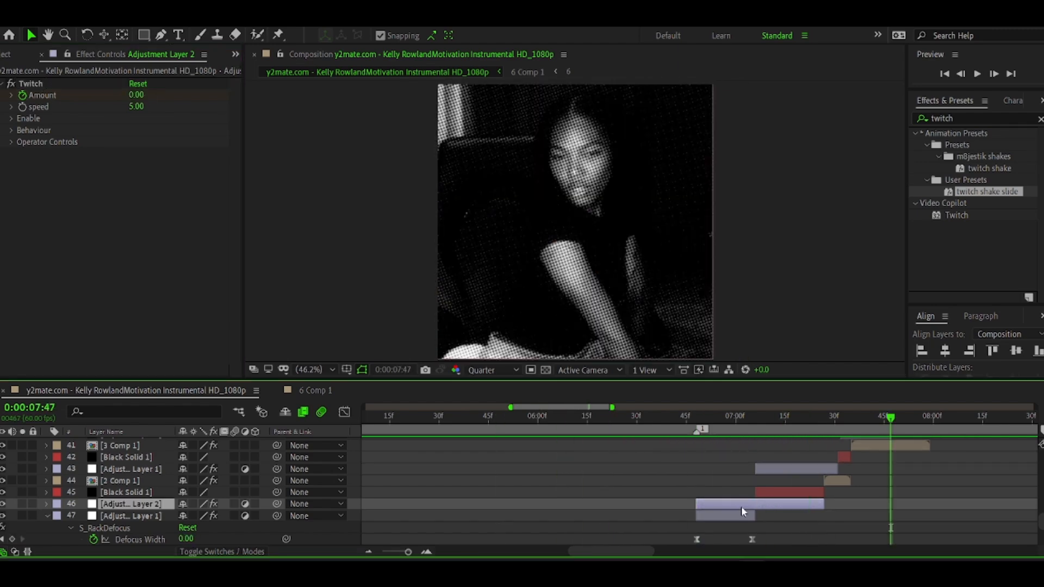
Duplicate the Twitch adjustment layer and place the copy above 2 Comp 1, over that clip's time span
key("ctrl+d")
left_click_drag(741, 507, 862, 468)
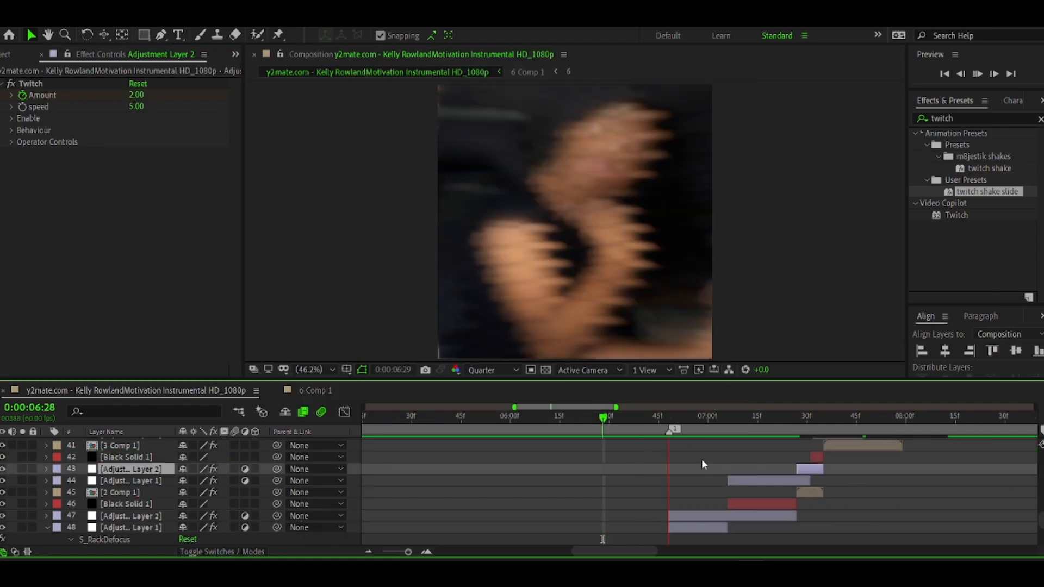
left_click(768, 421)
key("u")
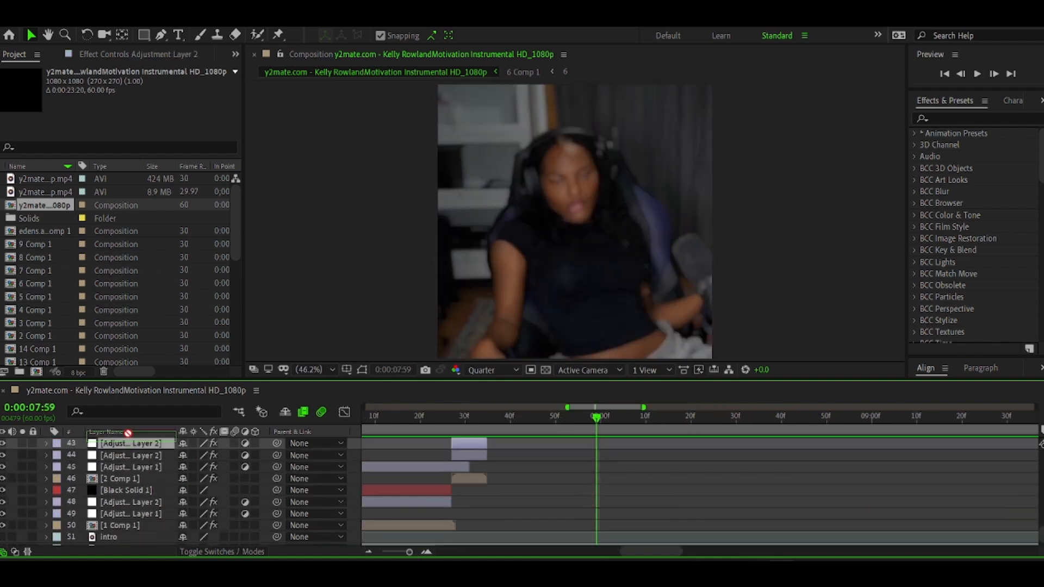
Move the copied Twitch adjustment layer up the layer stack to just above 7 Comp 1's adjustment layer, over that clip
left_click_drag(128, 434, 136, 463)
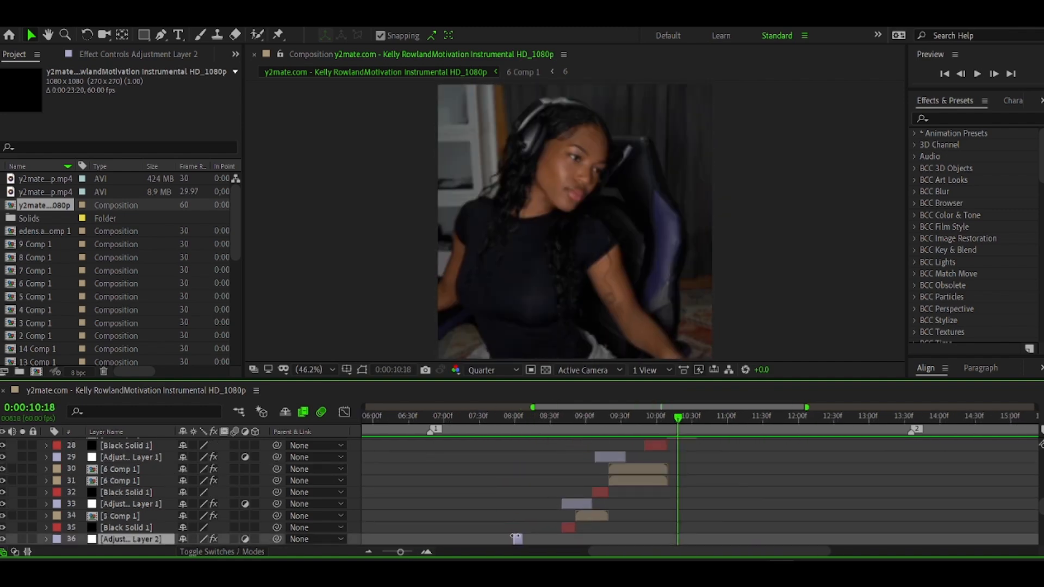
left_click_drag(131, 539, 128, 473)
scroll(128, 474, "up", 1)
scroll(154, 506, "up", 2)
left_click_drag(130, 514, 154, 514)
left_click_drag(400, 552, 410, 552)
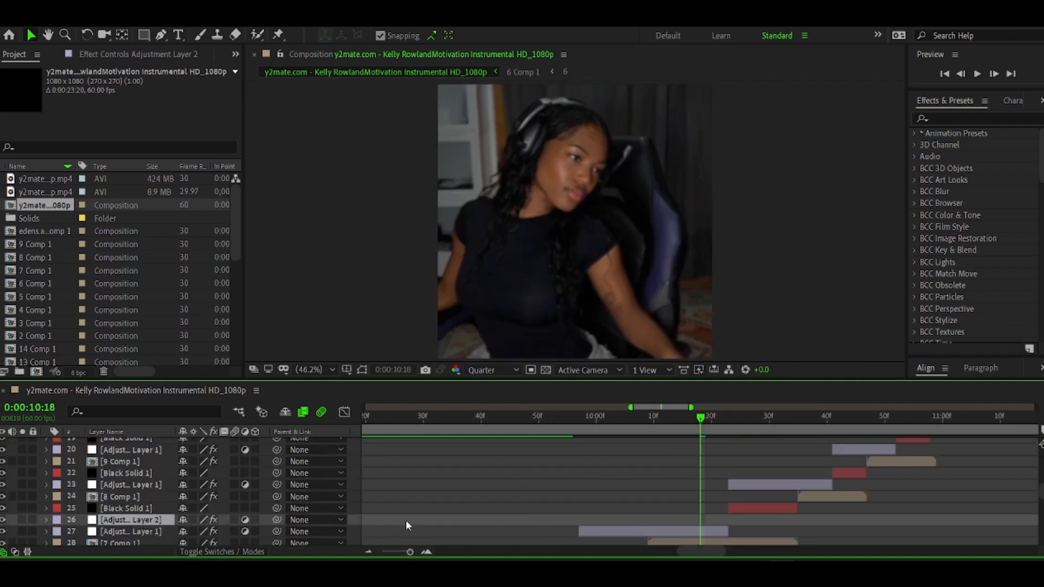
key("space")
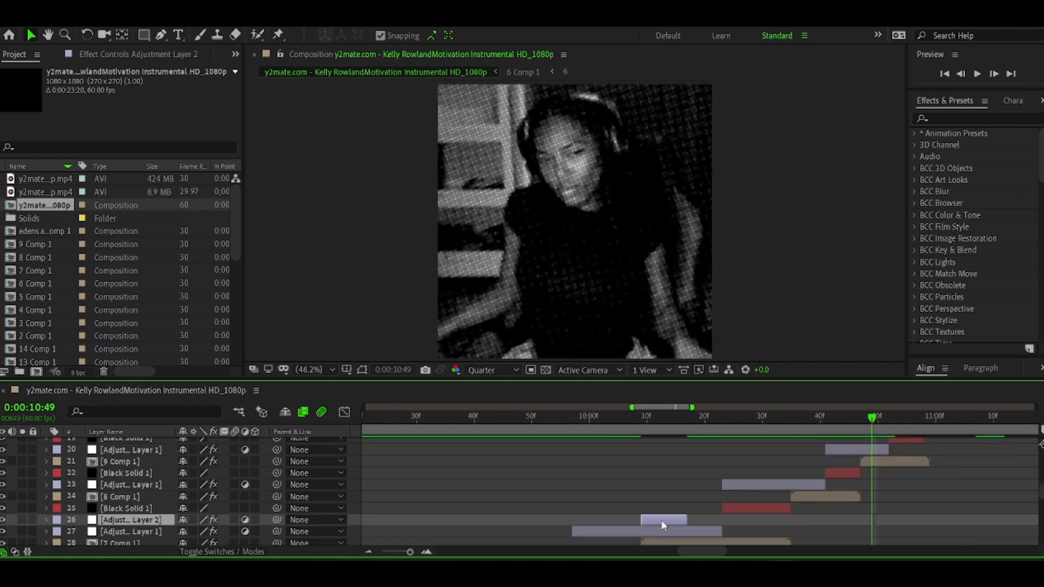
Place copies of the Twitch adjustment layer above 8 Comp 1 and 9 Comp 1, aligned with each clip's start
left_click_drag(162, 523, 158, 479)
left_click_drag(649, 484, 799, 484)
key("ctrl+d")
scroll(799, 484, "right", 3)
mouse_move(136, 485)
left_mouse_down()
mouse_move(120, 436)
mouse_move(130, 479)
left_mouse_up()
left_click_drag(635, 474, 706, 474)
key("space")
key("space")
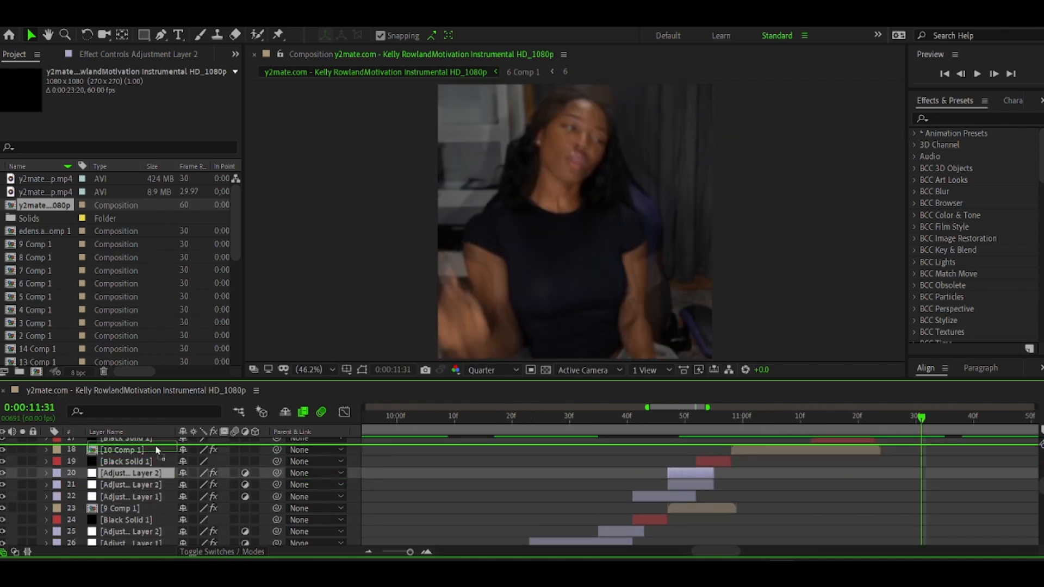
Place the next Twitch adjustment layer copy above the 11 Comp 1 layers, aligned with their start
left_click_drag(156, 447, 155, 436)
scroll(562, 478, "right", 4)
scroll(489, 489, "up", 3)
left_click_drag(460, 497, 668, 501)
key("space")
scroll(671, 512, "right", 3)
key("space")
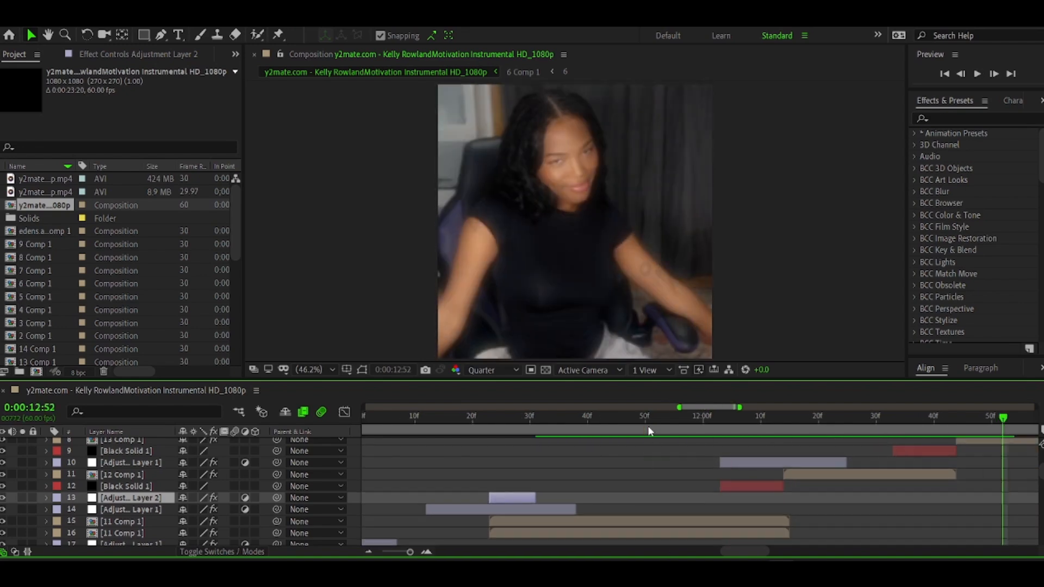
Play the edit from about 0:00:06:33 to check the twitch shakes across the clips
key("minus")
key("minus")
key("minus")
left_click(456, 418)
key("space")
key("space")
left_click(465, 419)
key("space")
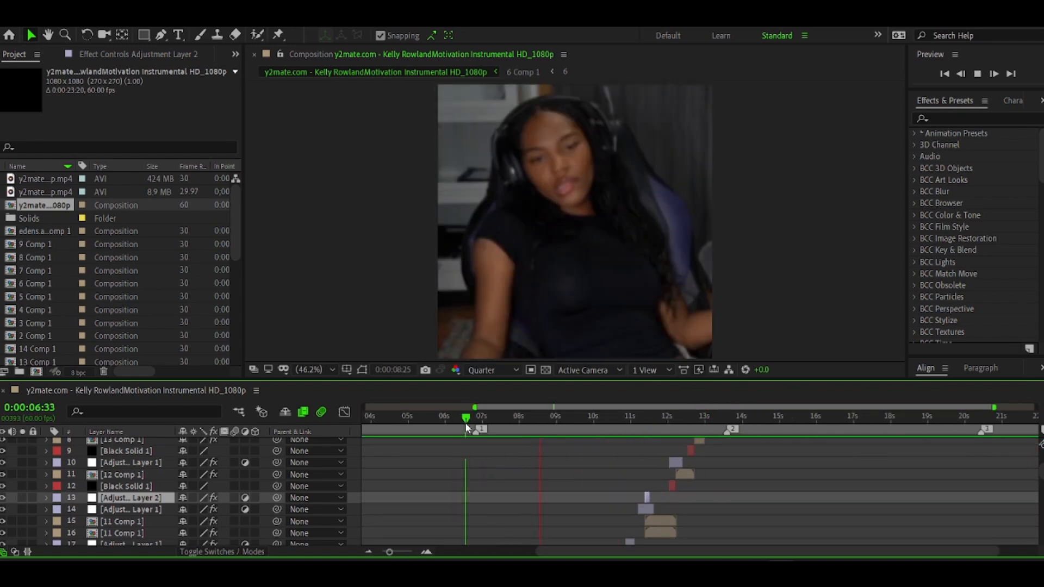
key("space")
Replay the section from 0:00:07:53 around 4 Comp 1 to review the shakes up close
key("equal")
key("equal")
key("equal")
scroll(531, 498, "down", 10)
left_click(454, 422)
key("space")
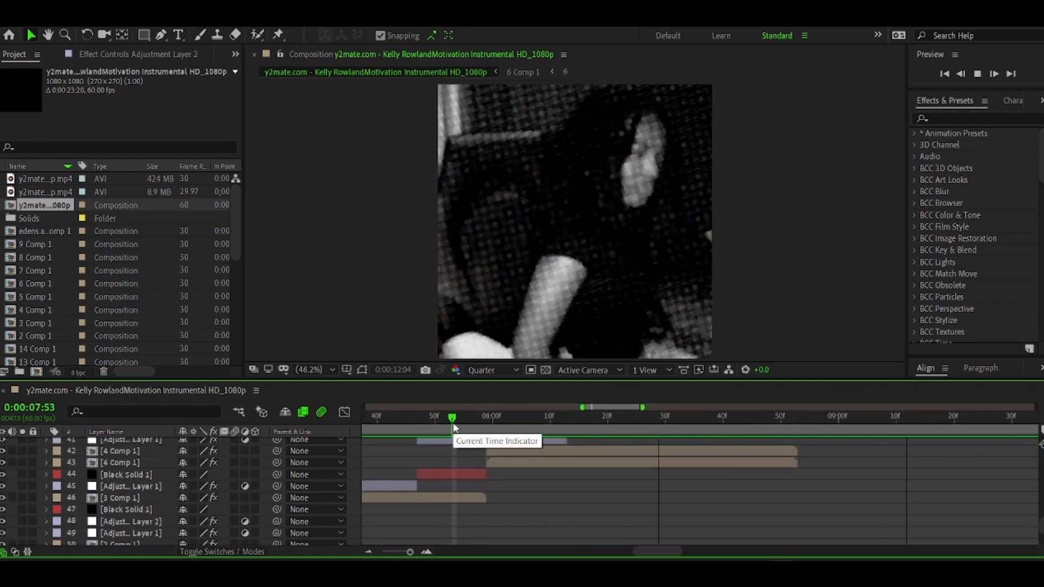
key("space")
key("minus")
key("minus")
key("space")
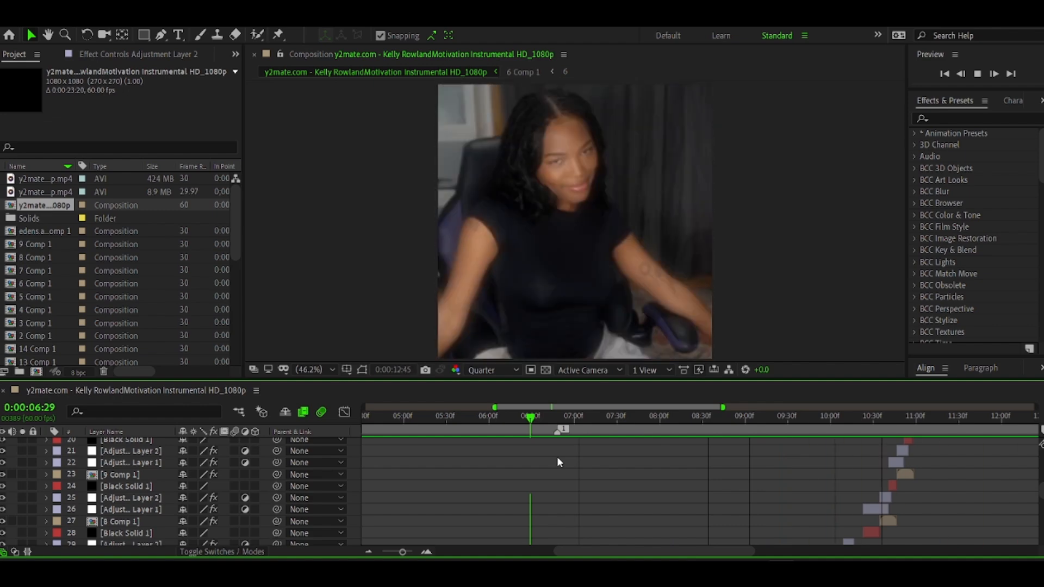
key("space")
Replay the section between the first and second markers, including the clips after 10 seconds
scroll(424, 440, "left", 6)
left_click(395, 419)
key("space")
key("space")
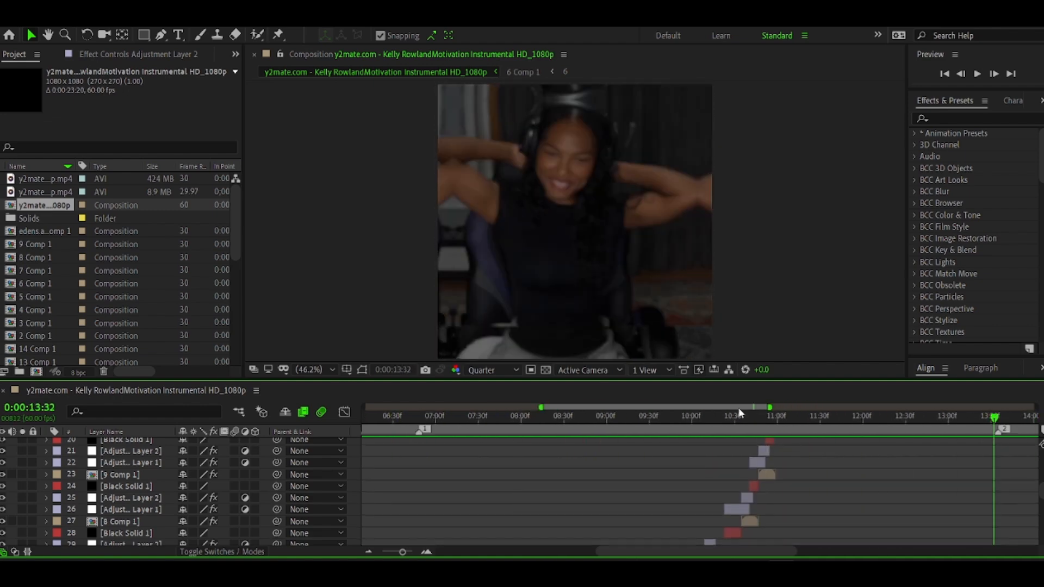
left_click(722, 417)
key("space")
key("space")
Move a Twitch adjustment layer copy above the adjustment layer of the 14 Comp 1 clips
scroll(746, 439, "up", 8)
scroll(746, 439, "right", 4)
scroll(745, 437, "down", 3)
left_click_drag(132, 479, 143, 461)
key("equal")
Preview the edit from about 6 seconds, before the first marker
left_click_drag(410, 552, 398, 553)
scroll(647, 451, "left", 8)
left_click(652, 419)
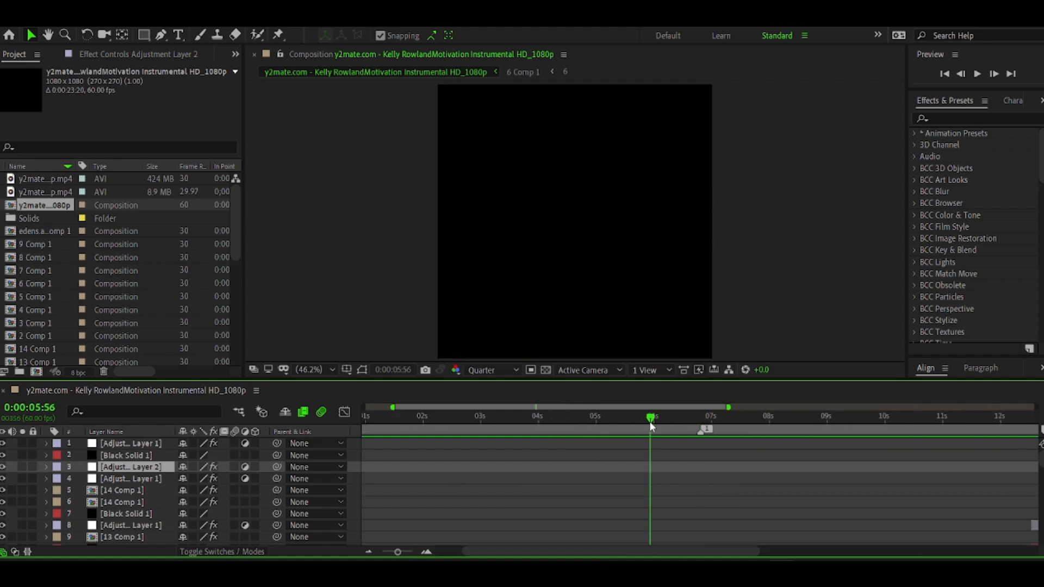
key("space")
scroll(671, 453, "right", 4)
key("space")
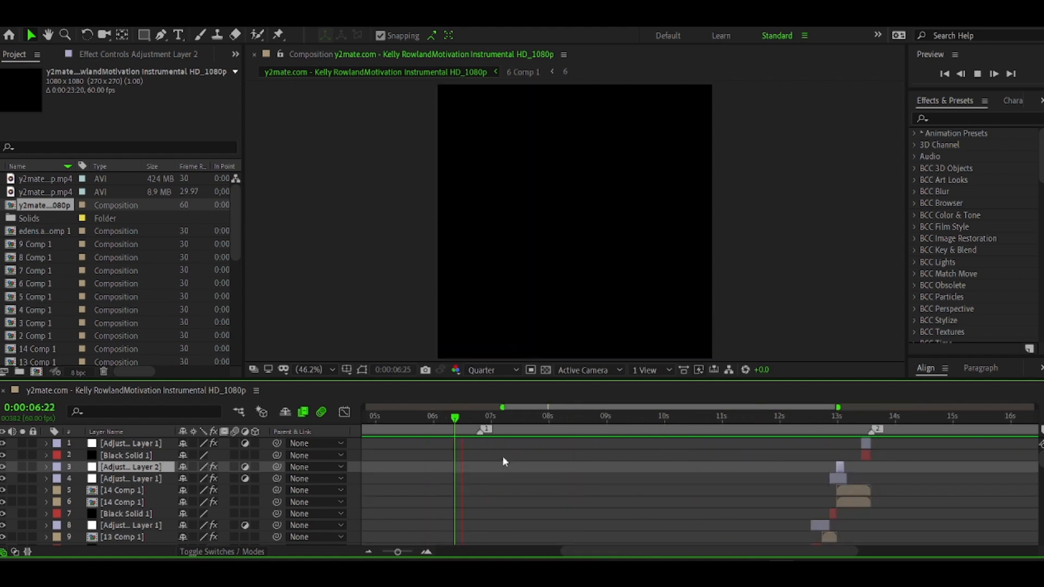
key("space")
Inspect the keyframes on the two adjustment layers above 1 Comp 1
scroll(505, 458, "down", 15)
left_click(425, 551)
left_click(680, 494)
key("u")
key("u")
left_click(655, 503)
left_click(652, 494)
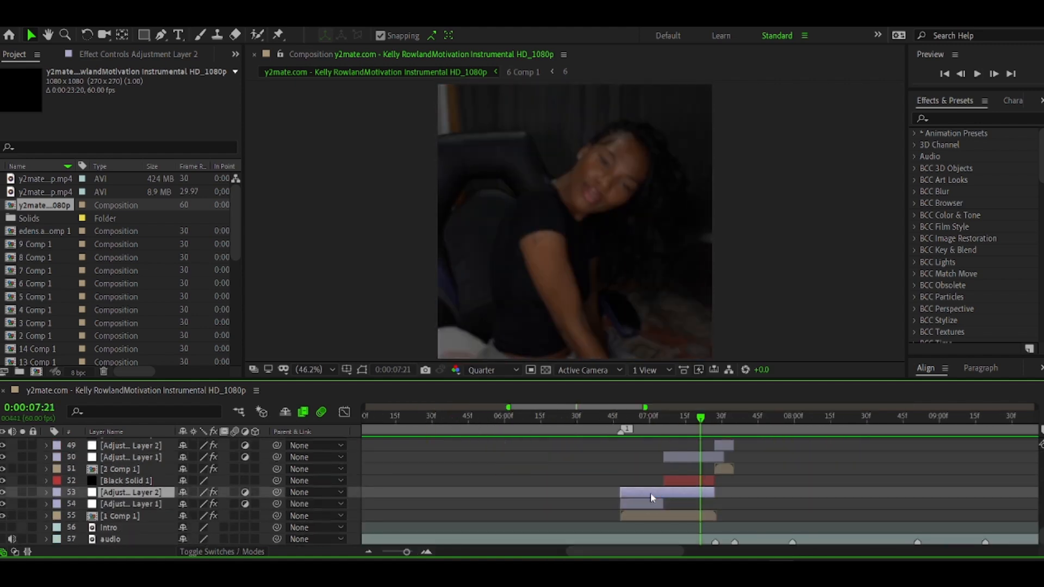
key("u")
key("u")
left_click(652, 505)
key("u")
key("u")
scroll(785, 487, "up", 3)
left_click(793, 458)
scroll(791, 459, "down", 3)
left_click(653, 504)
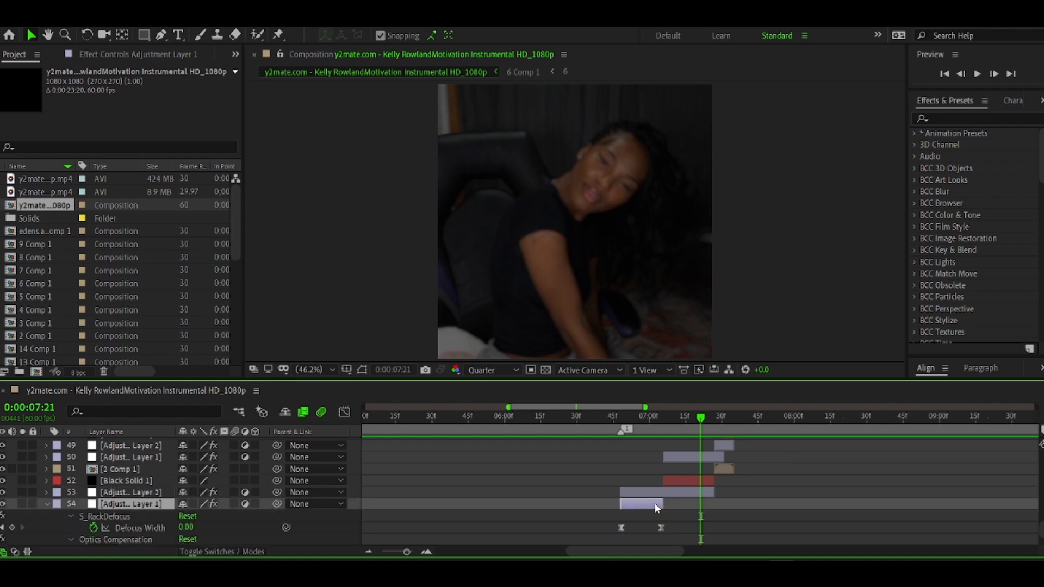
key("u")
key("u")
Inspect the Twitch amount keyframes on the adjustment layer above 2 Comp 1
scroll(707, 509, "up", 2)
left_click(723, 505)
key("u")
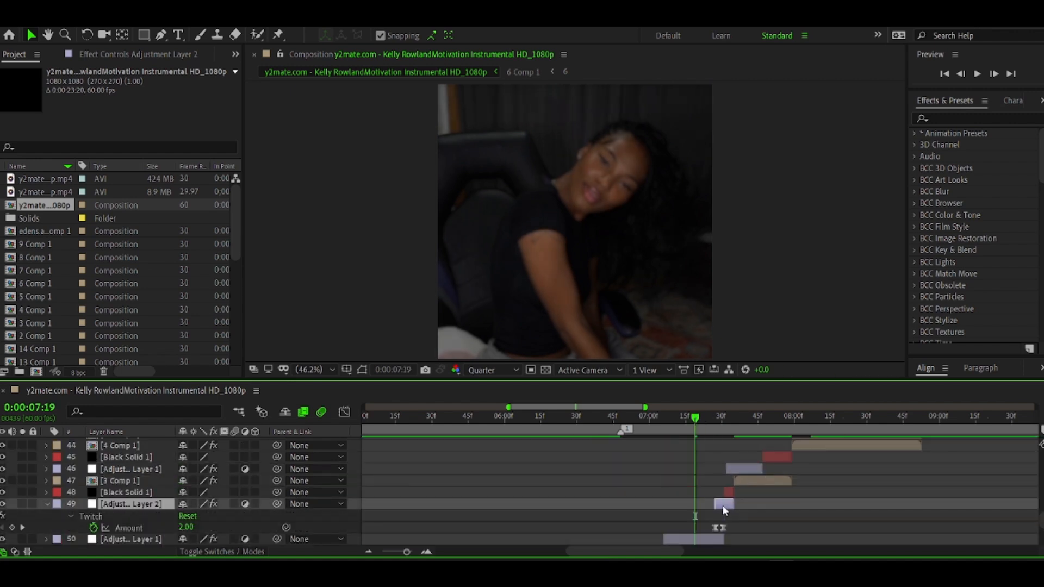
scroll(722, 504, "down", 1)
left_click(668, 448)
Extend the Twitch adjustment layer above 4 Comp 1 so it ends together with the adjustment layer beneath it
left_click(425, 552)
scroll(751, 492, "up", 3)
left_click(752, 493)
key("u")
key("u")
left_click_drag(759, 493, 789, 495)
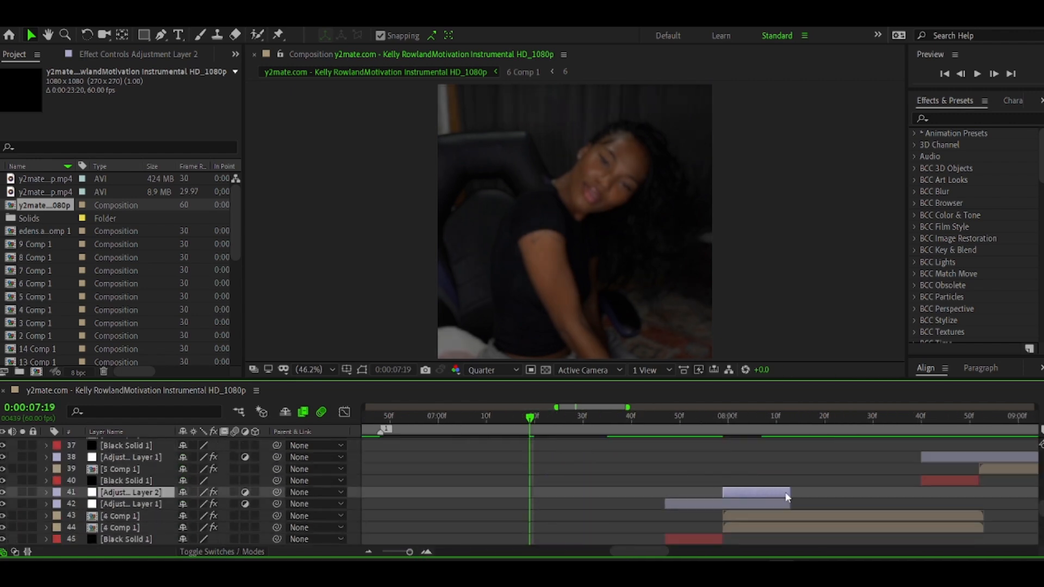
Extend the Twitch adjustment layers over 7 Comp 1 and 8 Comp 1, ending the latter with its clip
scroll(786, 495, "right", 4)
scroll(761, 496, "up", 4)
left_click_drag(700, 504, 730, 504)
scroll(673, 498, "up", 1)
left_click_drag(661, 492, 683, 492)
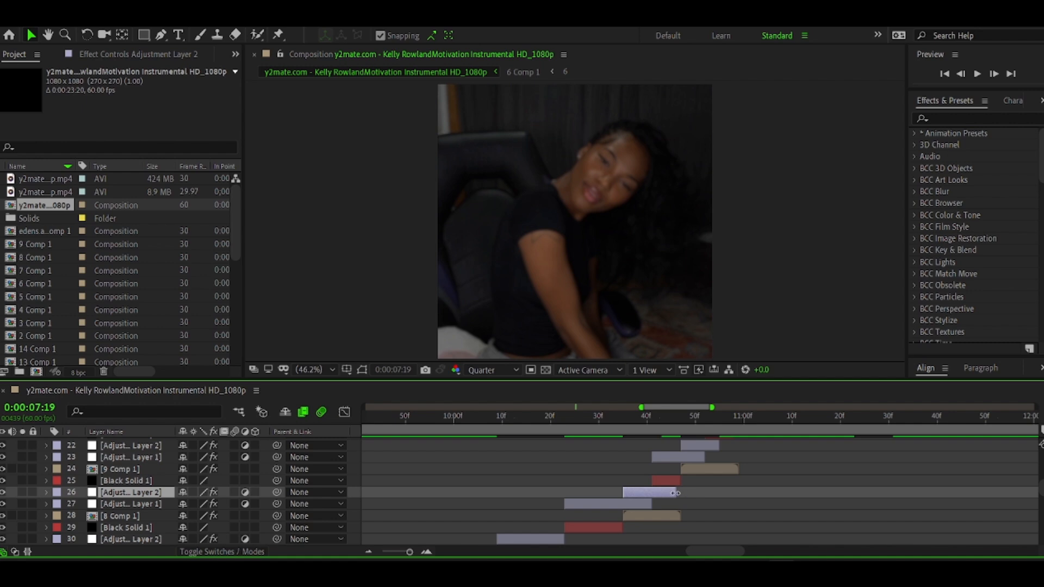
Extend the defocus adjustment layer above 1 Comp 1 so it ends together with the Twitch adjustment layer over it
scroll(677, 490, "up", 2)
scroll(707, 473, "right", 1)
scroll(755, 456, "up", 3)
scroll(755, 456, "right", 3)
mouse_move(729, 457)
left_mouse_down()
mouse_move(755, 457)
mouse_move(733, 468)
left_mouse_up()
scroll(596, 456, "left", 1)
scroll(732, 469, "left", 2)
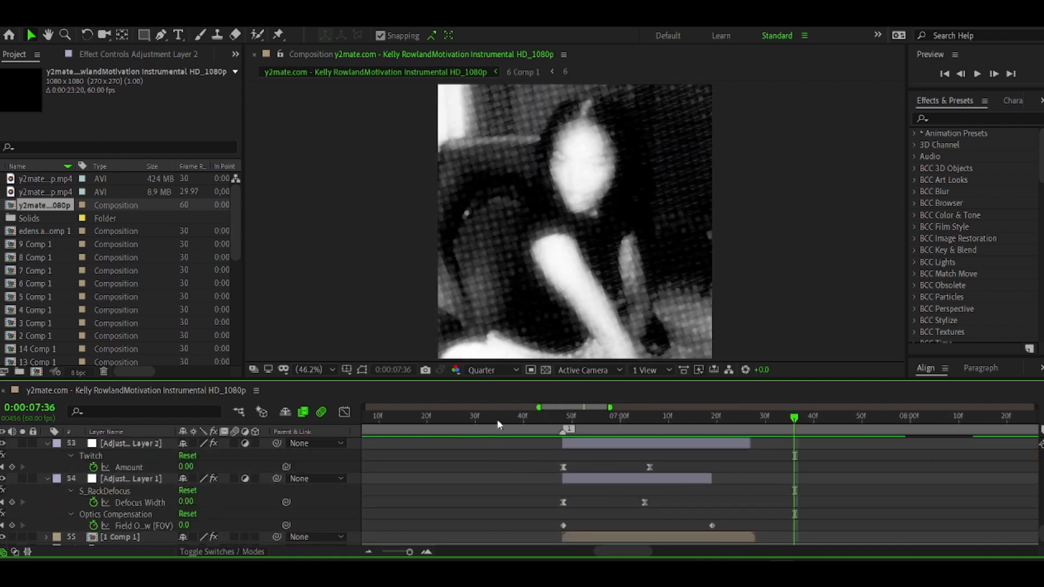
left_click(499, 418)
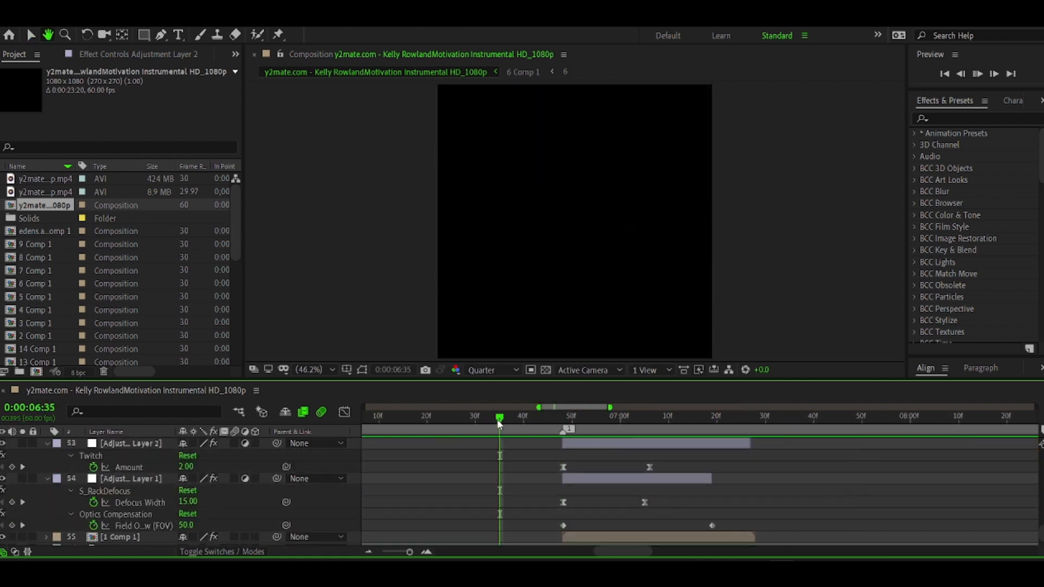
key("space")
left_click_drag(712, 480, 746, 481)
key("space")
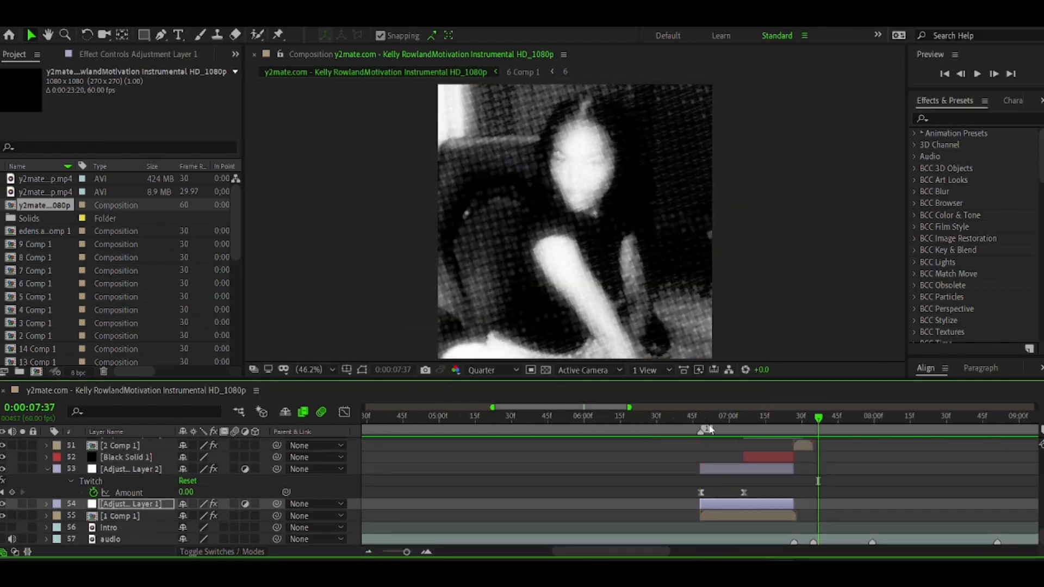
left_click(725, 471)
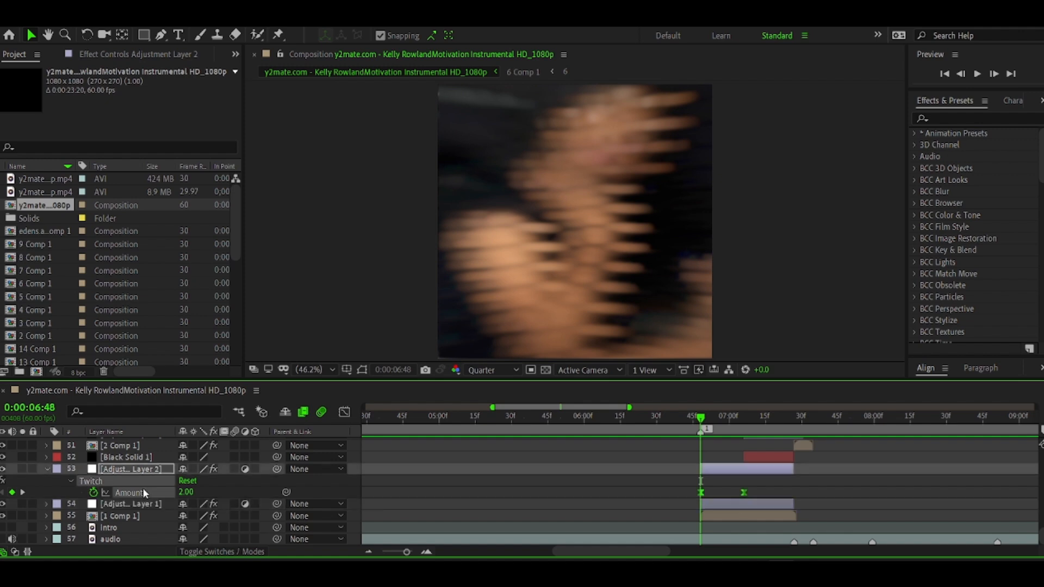
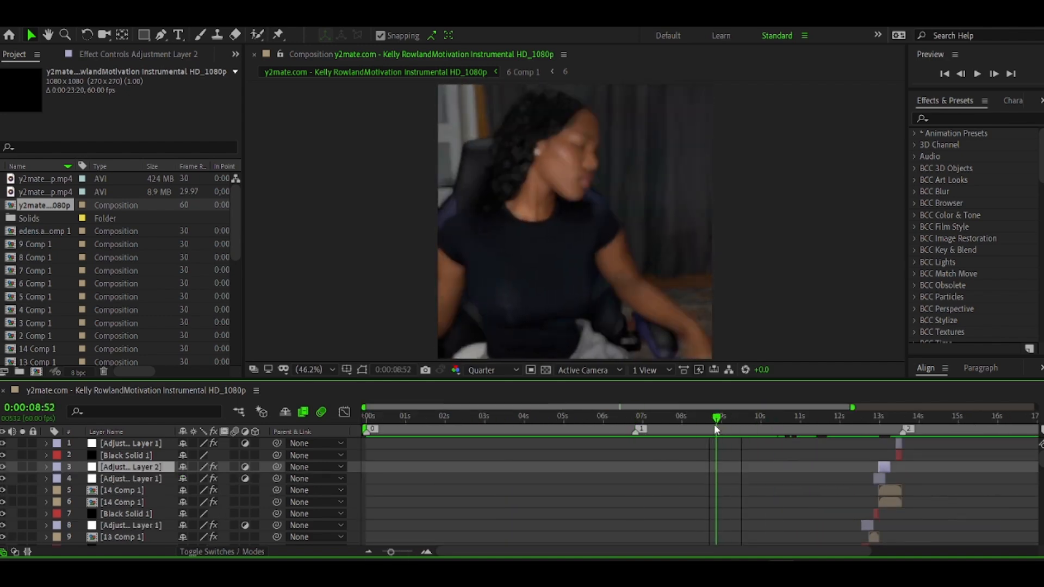
Play back the edit from about 0:00:06:32 to review the clips after marker 1
key("1")
key("space")
key("space")
left_click(624, 420)
key("space")
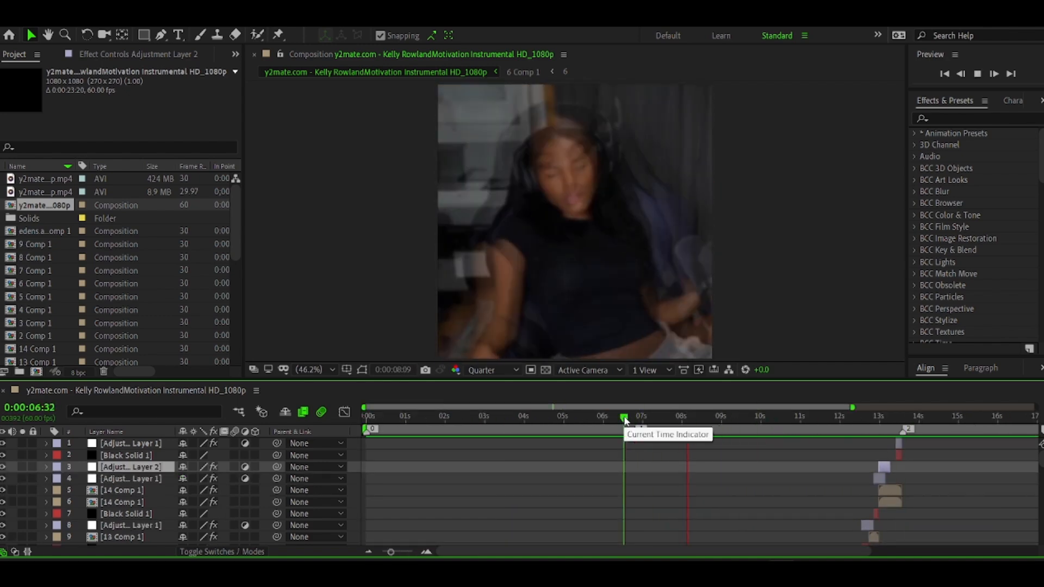
key("space")
Apply the Drop Shadow effect to the upper 14 Comp 1 layer
left_click(893, 419)
left_click(890, 491)
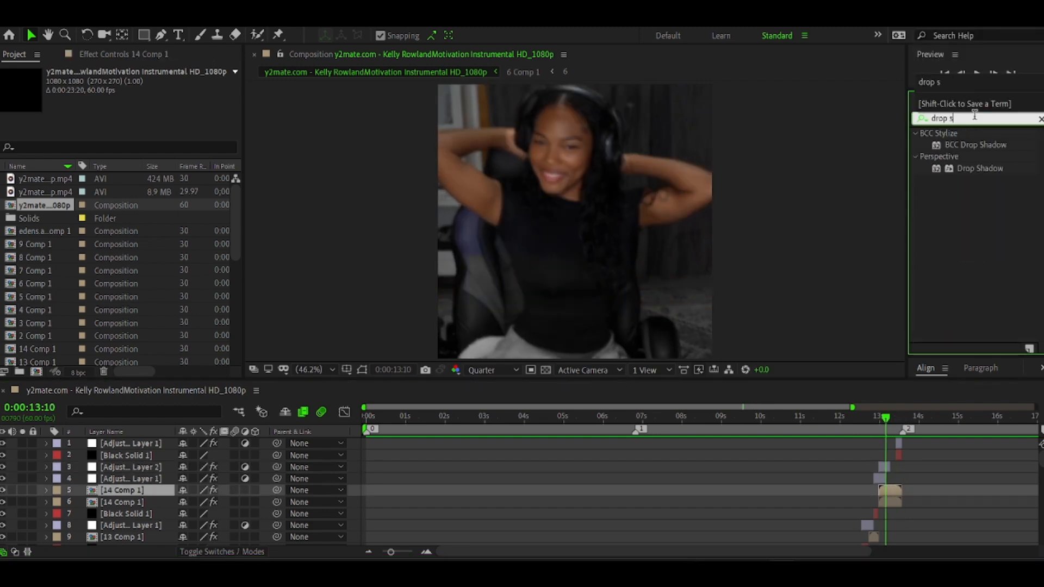
double_click(980, 168)
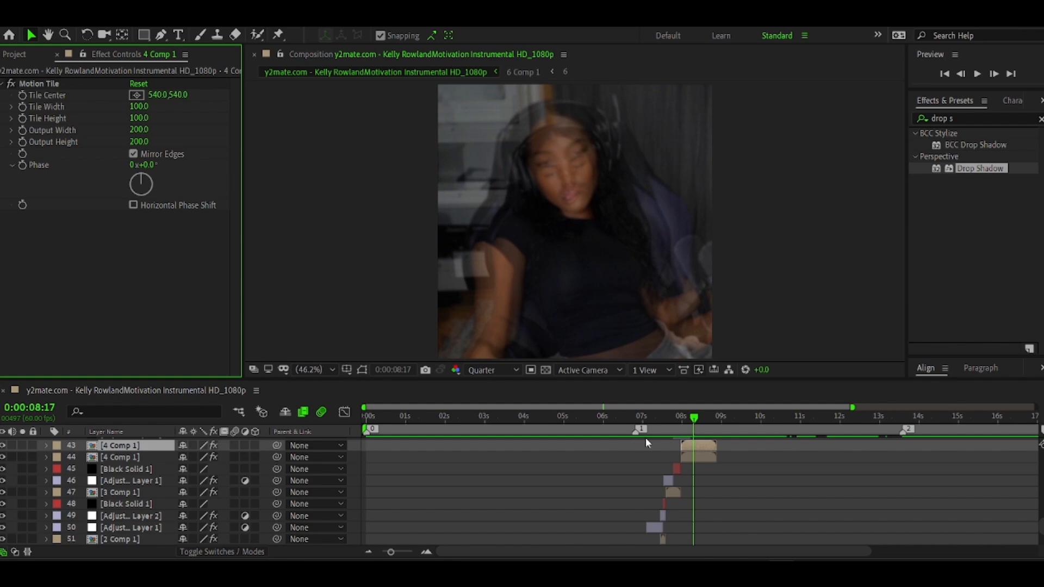
Review the 4 Comp 1 and 6 Comp 1 clips, then play the edit from before marker 1
left_click(685, 418)
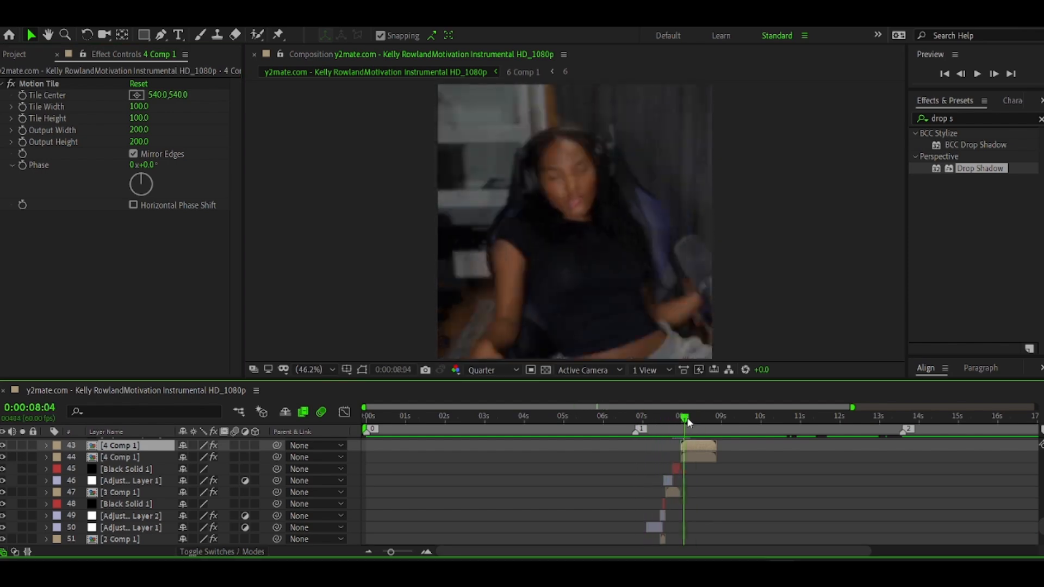
left_click_drag(686, 418, 754, 422)
scroll(755, 479, "up", 5)
left_click(750, 527)
left_click(594, 417)
key("space")
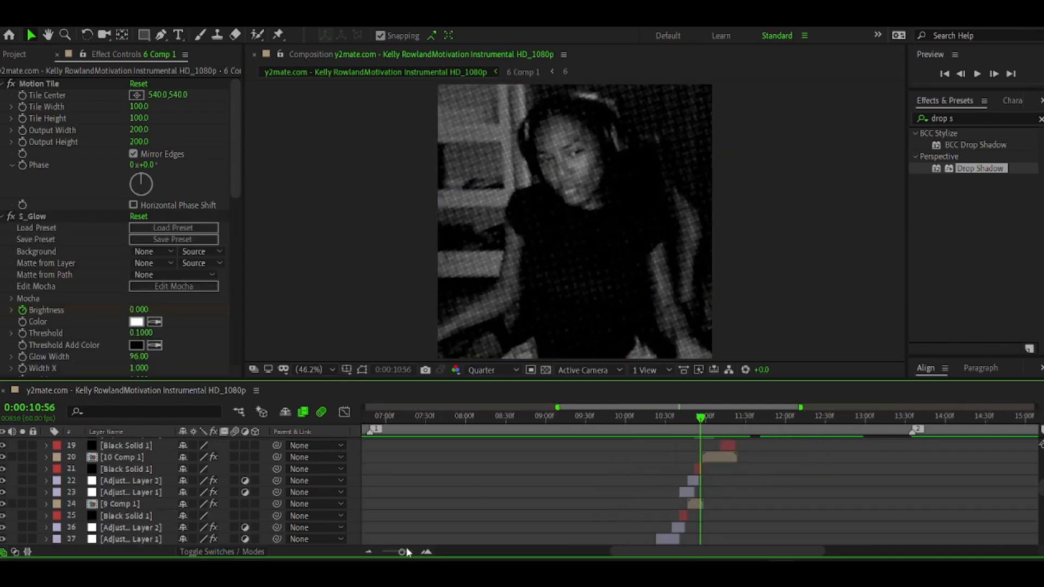
Add Directional Blur at 90° to the Twitch adjustment layer above 8 Comp 1, with Blur Length going from 100 to 0
left_click(658, 418)
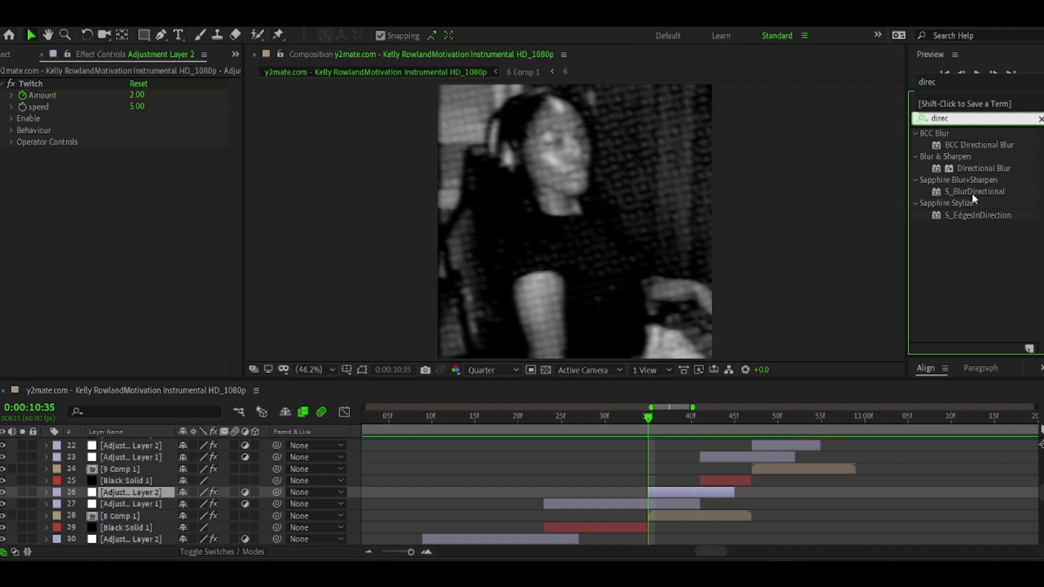
left_click_drag(979, 168, 152, 170)
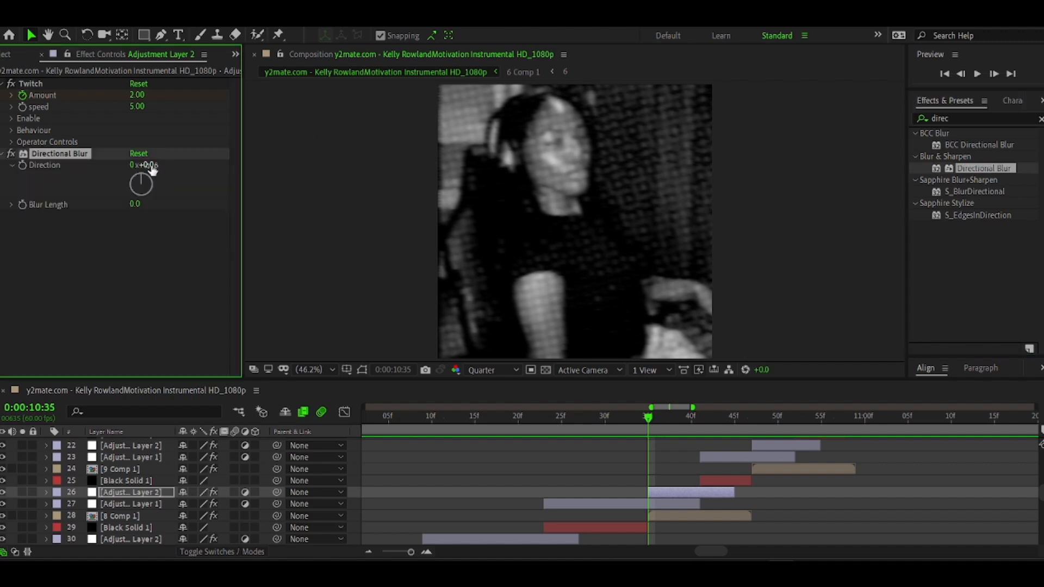
left_click_drag(133, 205, 135, 206)
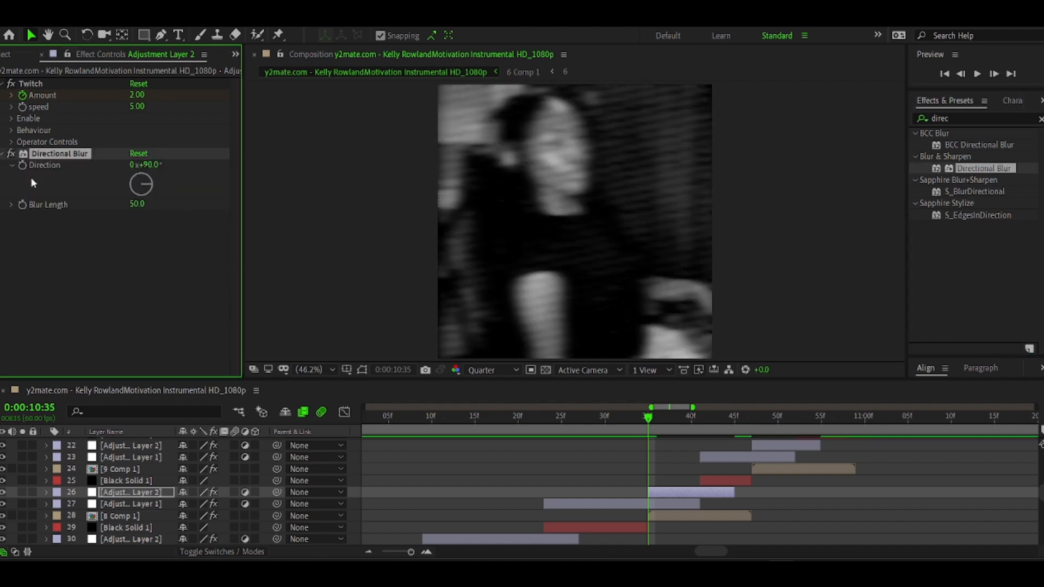
left_click(137, 203)
type("100")
key("Return")
left_click(148, 164)
type("90")
key("Return")
left_click(735, 419)
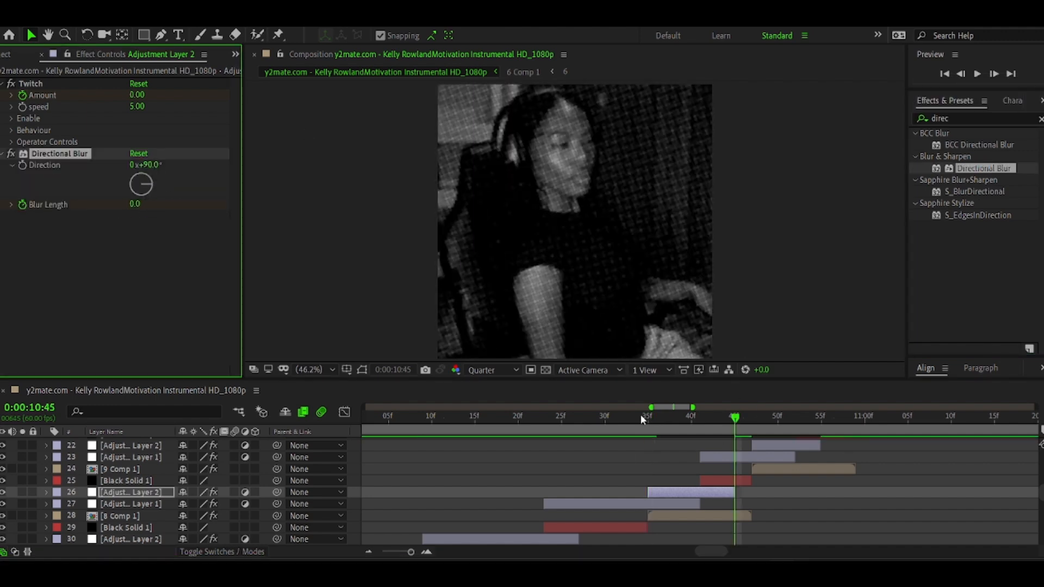
Show the keyframes of the Twitch adjustment layer above 9 Comp 1
left_click_drag(643, 418, 770, 447)
left_click(771, 446)
key("u")
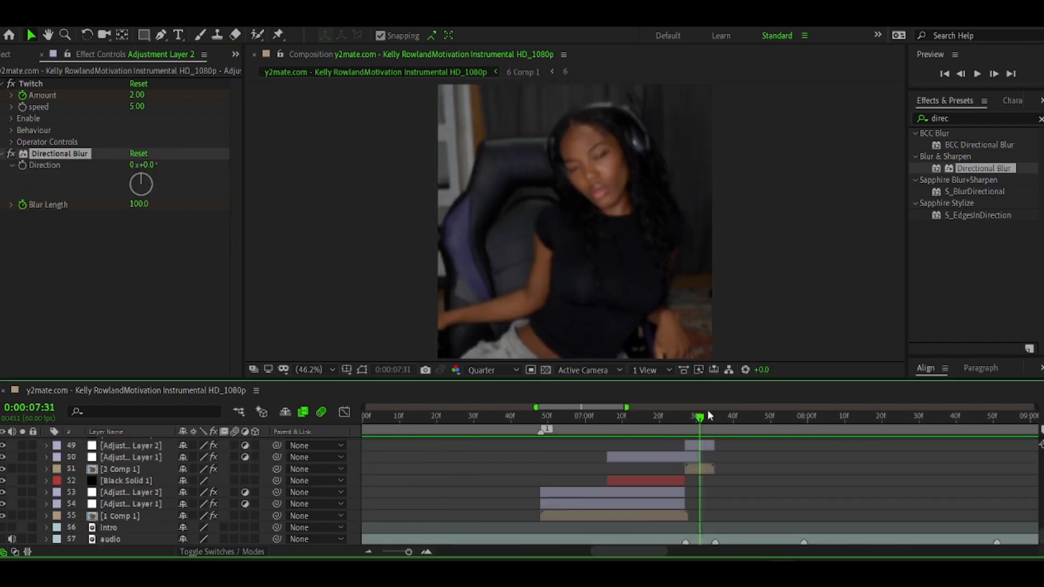
Apply Directional Blur to the Twitch adjustment layer above 2 Comp 1, keyframing Blur Length from 100 to 0
left_click(131, 446)
left_click(146, 165)
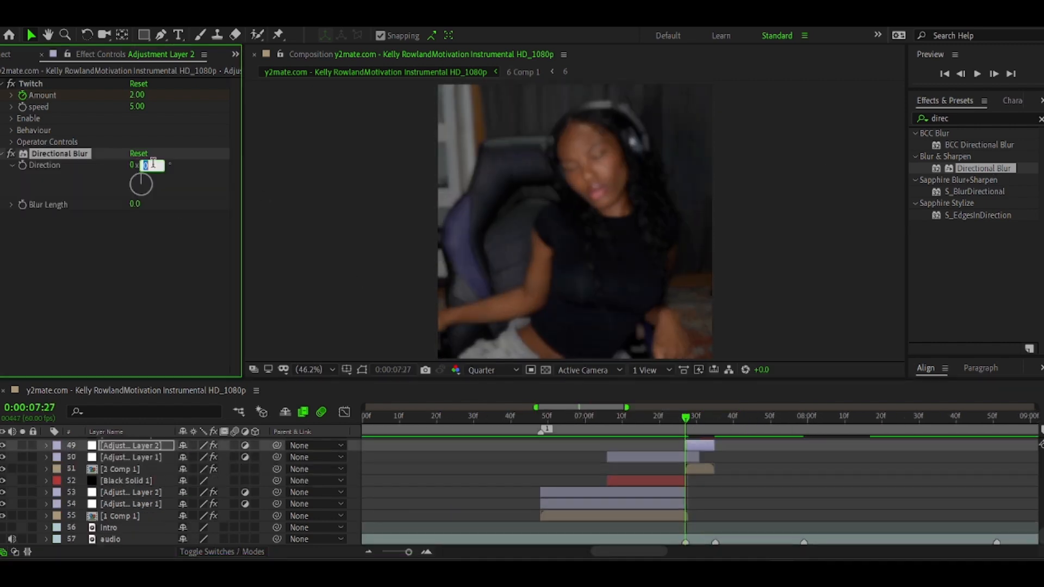
left_click(22, 205)
left_click_drag(686, 417, 713, 419)
left_click(139, 204)
type("0")
key("Return")
Play back the blurred transitions from about 0:00:06:29 and again from marker 1
left_click(471, 419)
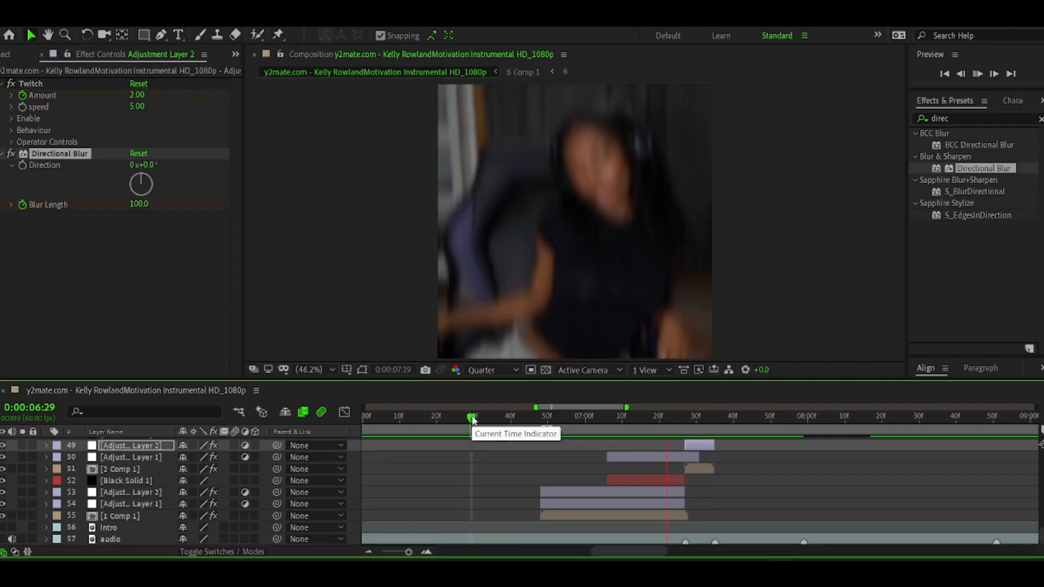
left_click(482, 419)
key("space")
scroll(513, 439, "right", 5)
key("1")
key("space")
Lengthen the adjustment layer above 13 Comp 1 and apply Directional Blur with a direction of 90°
scroll(515, 439, "right", 5)
scroll(515, 439, "up", 3)
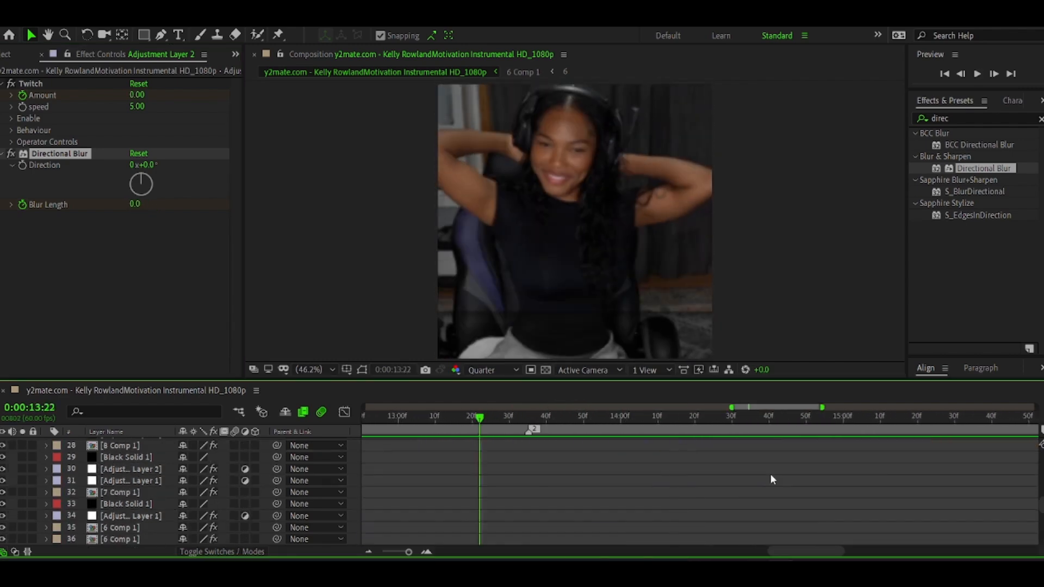
left_click(670, 420)
left_click_drag(698, 515, 709, 516)
left_click_drag(972, 168, 119, 370)
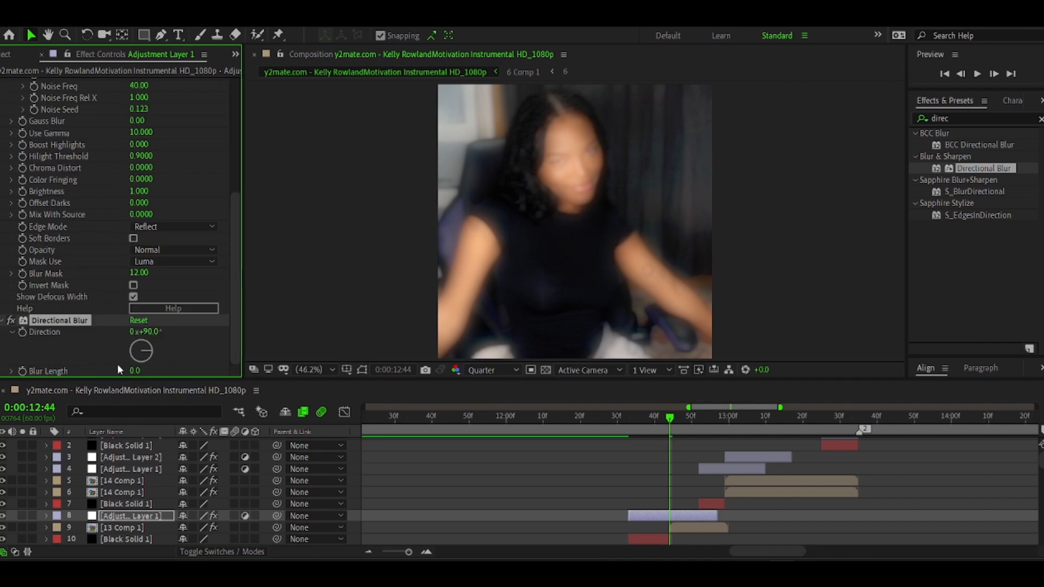
Keyframe this layer's Blur Length at 0 one frame before 0:00:12:44, 100 at 0:00:12:44 and 0 at the layer's end
left_click(961, 74)
left_click(137, 371)
type("0u")
scroll(108, 505, "down", 3)
left_click(22, 457)
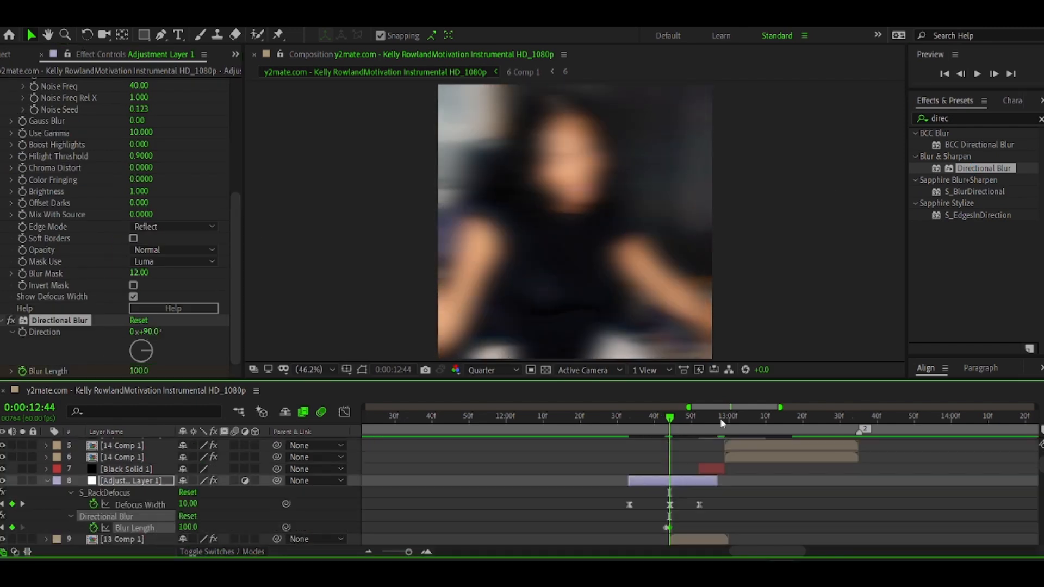
left_click(717, 419)
left_click(186, 527)
Play back the blur transition into 13 Comp 1 from shortly before the clip
left_click(518, 419)
key("space")
key("space")
left_click(710, 418)
left_click(713, 470)
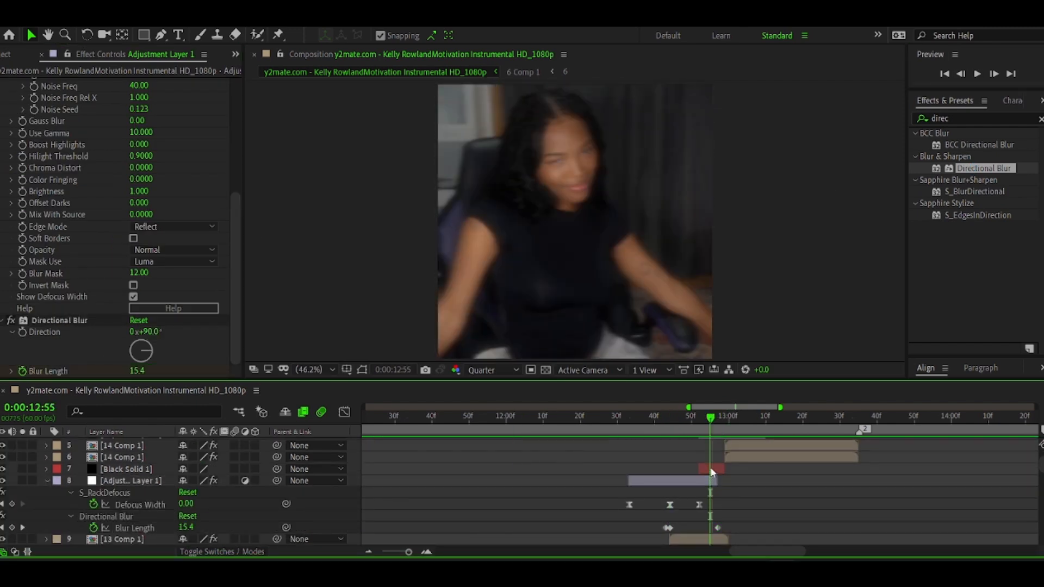
left_click(536, 419)
key("space")
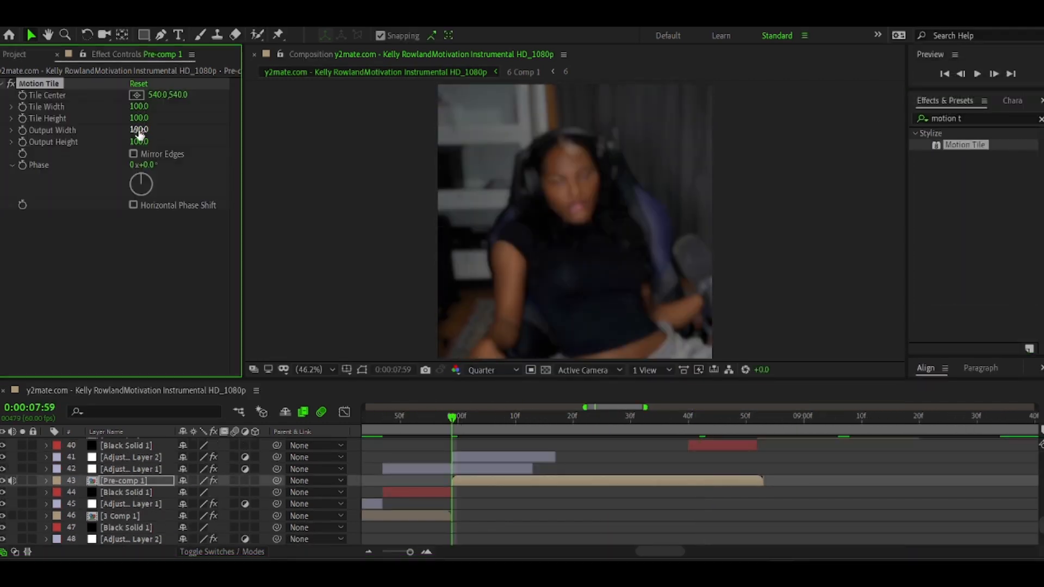
Set Pre-comp 1's Motion Tile output width and height to 400 with mirrored edges, and add the Transform effect
left_click(138, 151)
left_click_drag(986, 118, 882, 119)
type("transf")
double_click(975, 145)
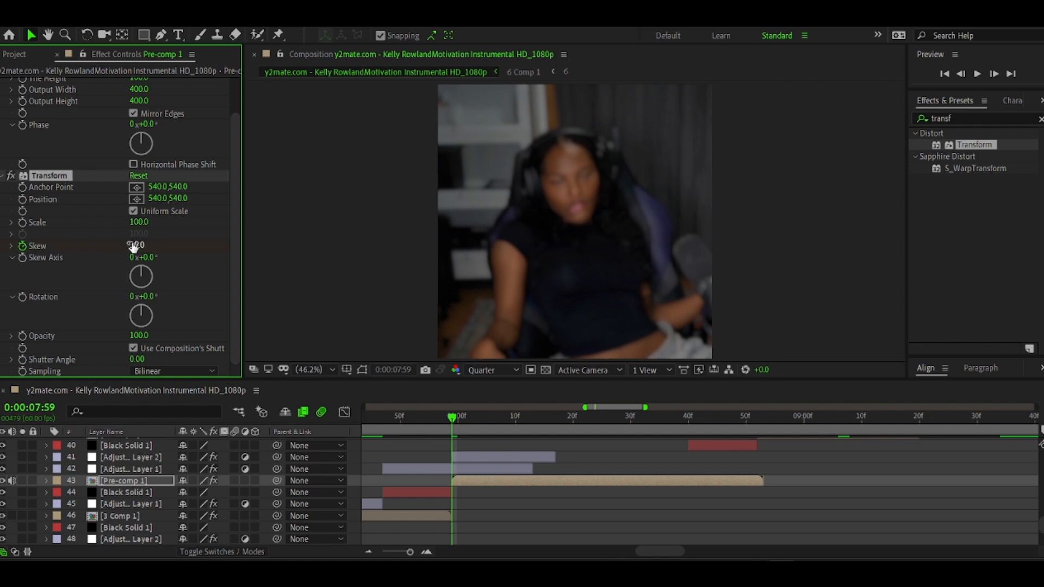
Keyframe the Transform effect's Skew on Pre-comp 1 from 30 at the clip's start to 0 at 0:00:08:30
key("u")
left_click(631, 418)
mouse_move(133, 247)
left_mouse_down()
mouse_move(142, 246)
mouse_move(121, 246)
left_mouse_up()
Try driving Pre-comp 1's Skew Axis with the expression time*500 and play the result
left_click(22, 258, "alt")
type("time*500")
left_click(513, 476)
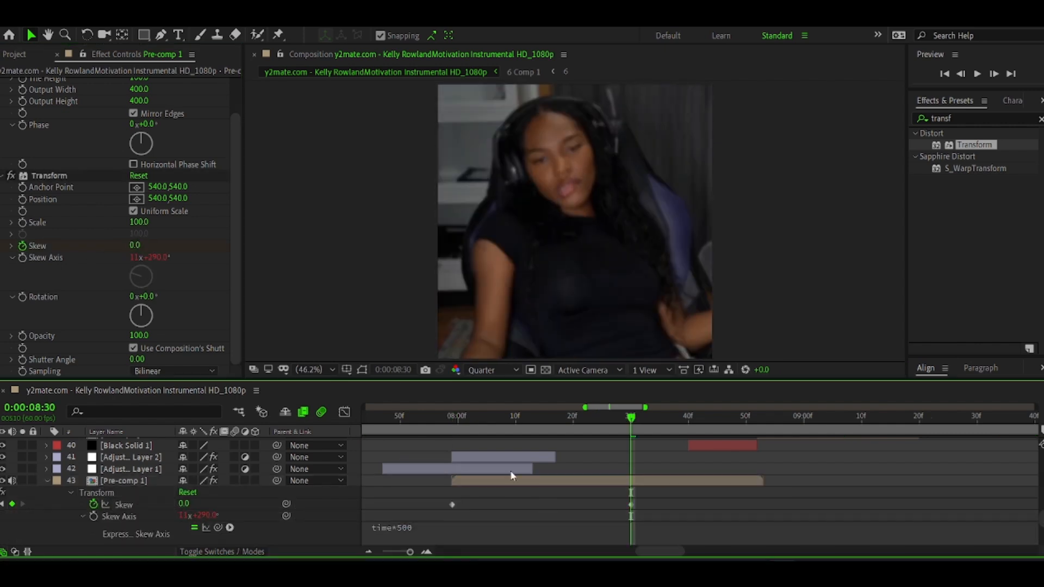
left_click(442, 417)
key("space")
key("space")
Shape Pre-comp 1's Skew curve so it drops fast and settles slowly, and preview the motion
left_click(344, 413)
left_click(124, 505)
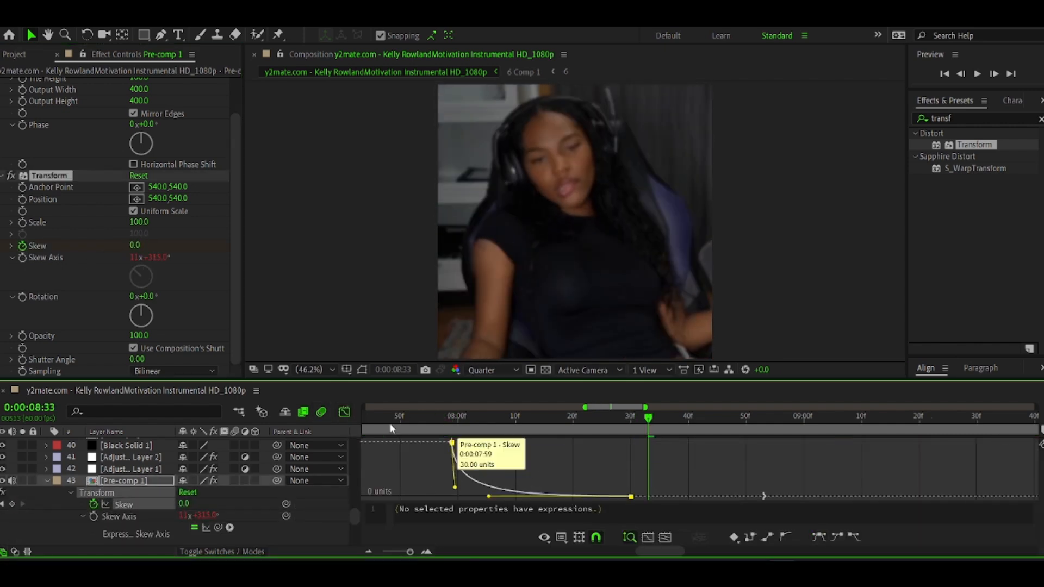
left_click(451, 418)
key("minus")
left_click(385, 417)
key("space")
Enable motion blur on Pre-comp 1 and play the clip
left_click(235, 481)
left_click(386, 418)
key("space")
Adjust the ease on Pre-comp 1's ending Skew keyframe and check the motion around the clip's start
left_click_drag(469, 496, 500, 495)
key("space")
left_click(397, 419)
key("space")
key("space")
left_click_drag(406, 419, 456, 427)
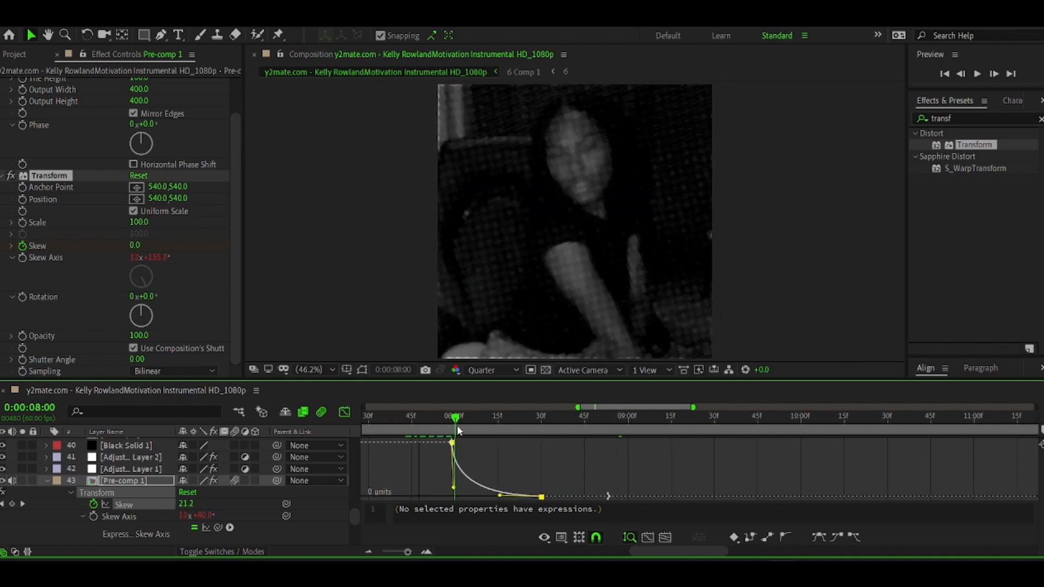
left_click(345, 412)
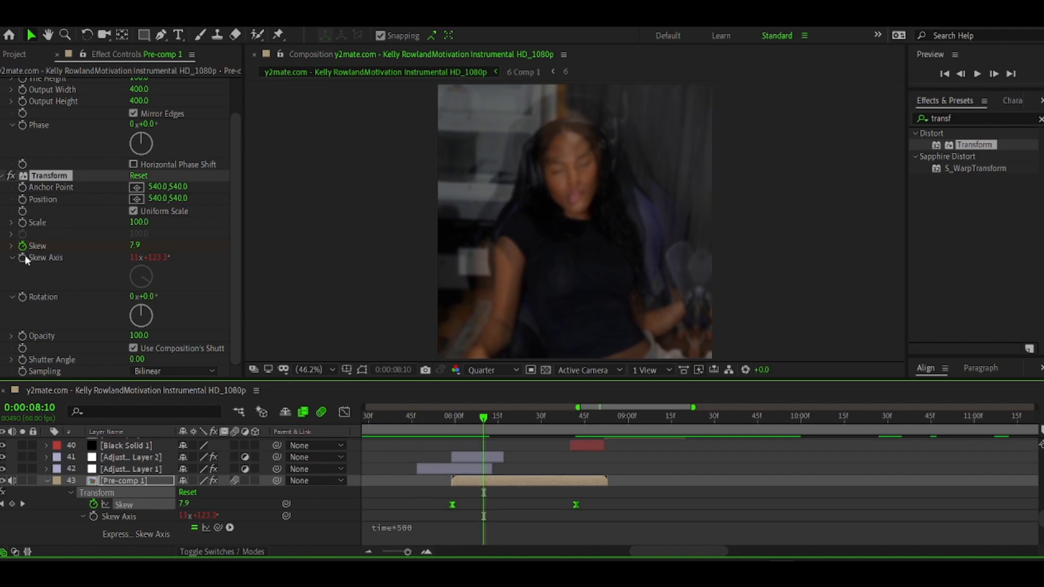
Remove the Skew Axis expression from Pre-comp 1 and set a Skew Axis keyframe at the clip's start
left_click(23, 256, "alt")
left_click(3, 504)
left_click(23, 257)
key("u")
key("u")
Animate Skew Axis to a second keyframe at 0:00:08:40 with a fast-start, slow-end curve, and preview it
left_click(22, 504)
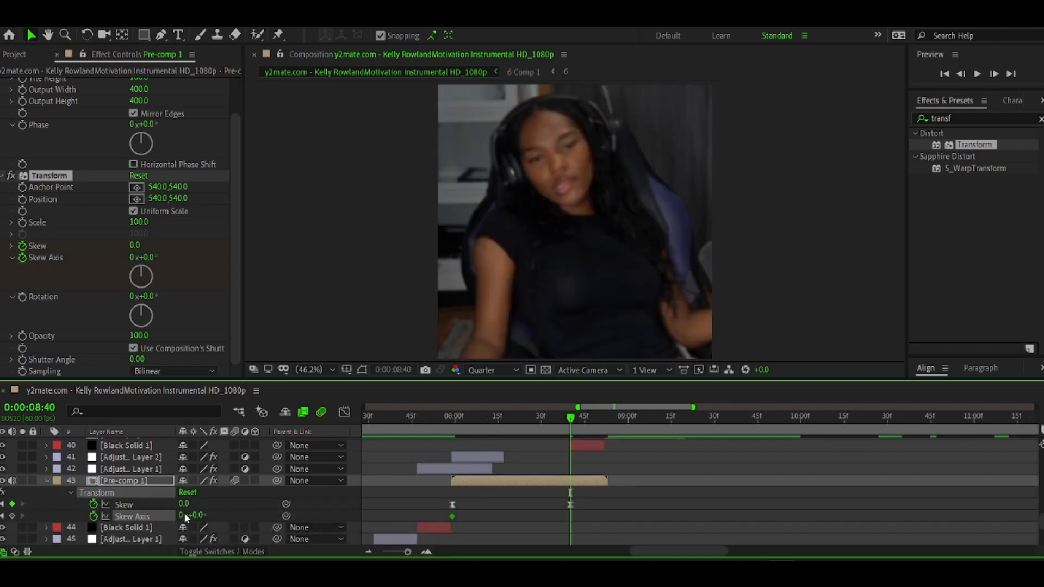
left_click(345, 412)
left_click_drag(492, 496, 453, 444)
left_click(410, 417)
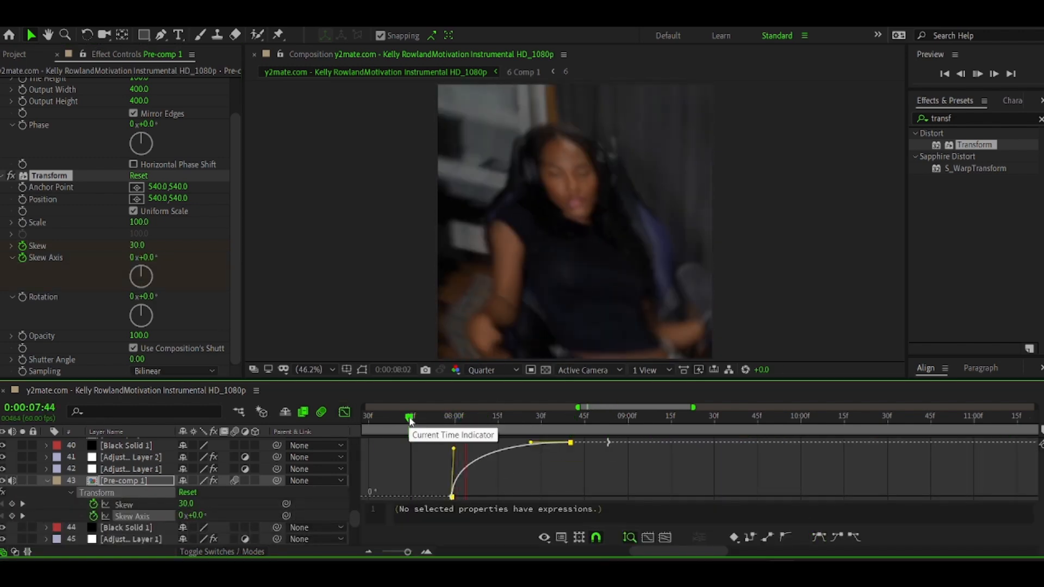
key("space")
Try a different Skew Axis angle at the 0:00:08:40 keyframe
left_click(345, 412)
left_click(197, 515)
type("18")
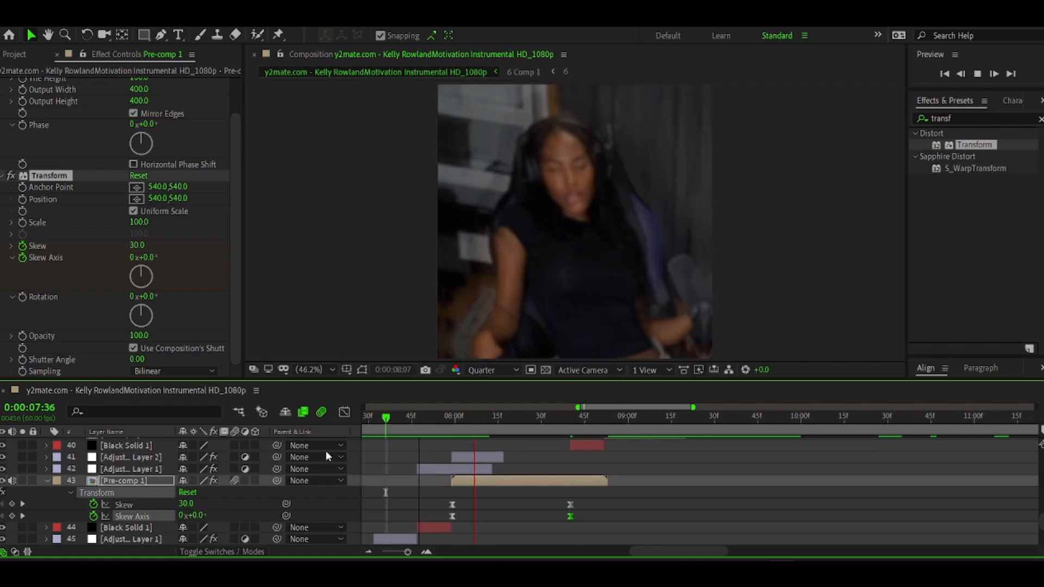
Rework the Skew Axis animation to ease from 90° at the clip's start to 0° at 0:00:08:40, and check it
left_click(345, 413)
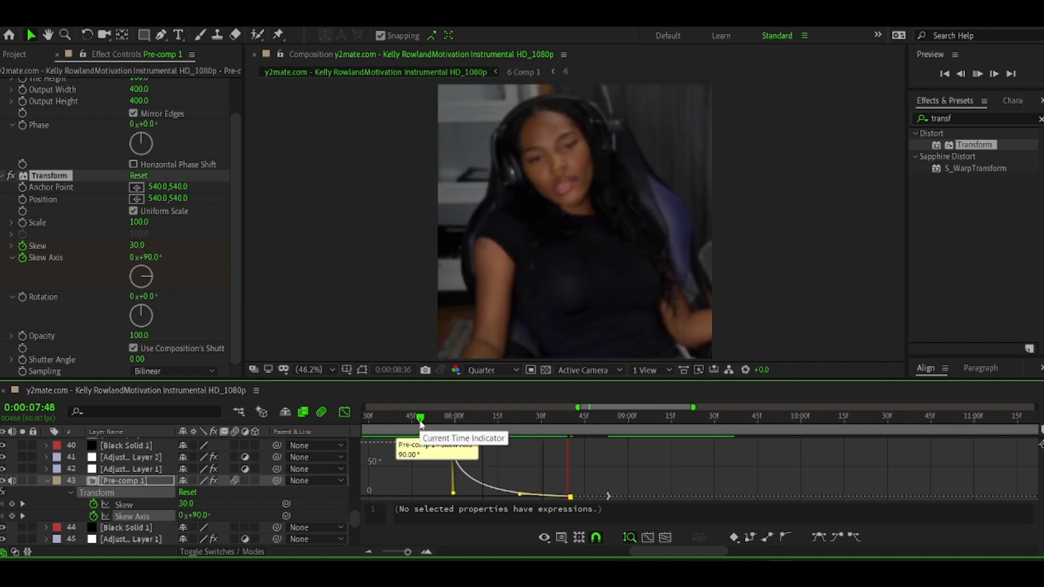
left_click(344, 412)
key("Page_Up")
key("Page_Up")
key("Page_Up")
key("Page_Up")
key("Page_Up")
key("Page_Up")
key("Page_Up")
key("Page_Up")
Copy Pre-comp 1's animated Transform effect onto Pre-comp 2 at the start of that clip
left_click(50, 177)
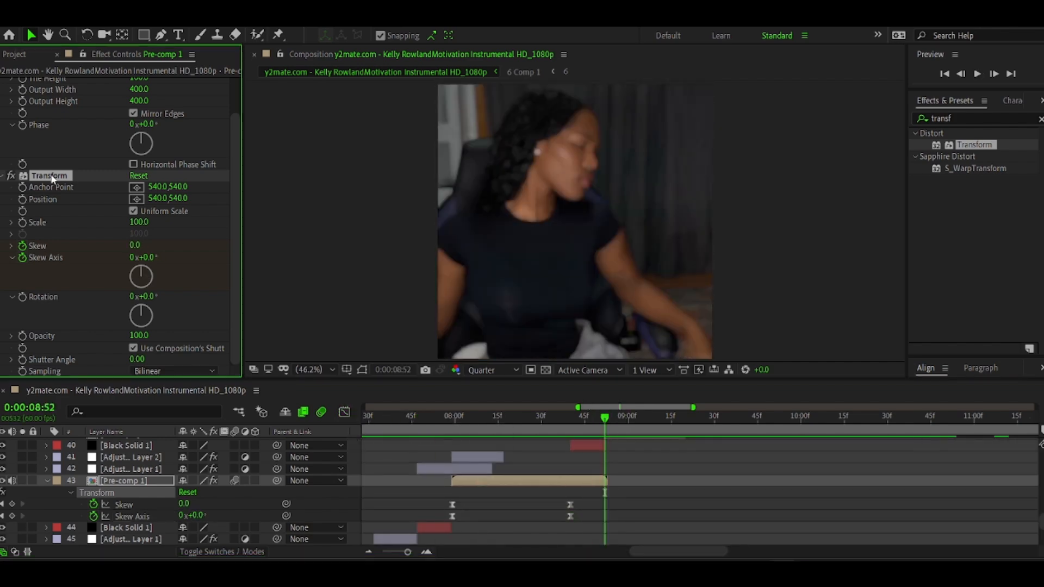
key("1")
scroll(564, 486, "right", 3)
key("space")
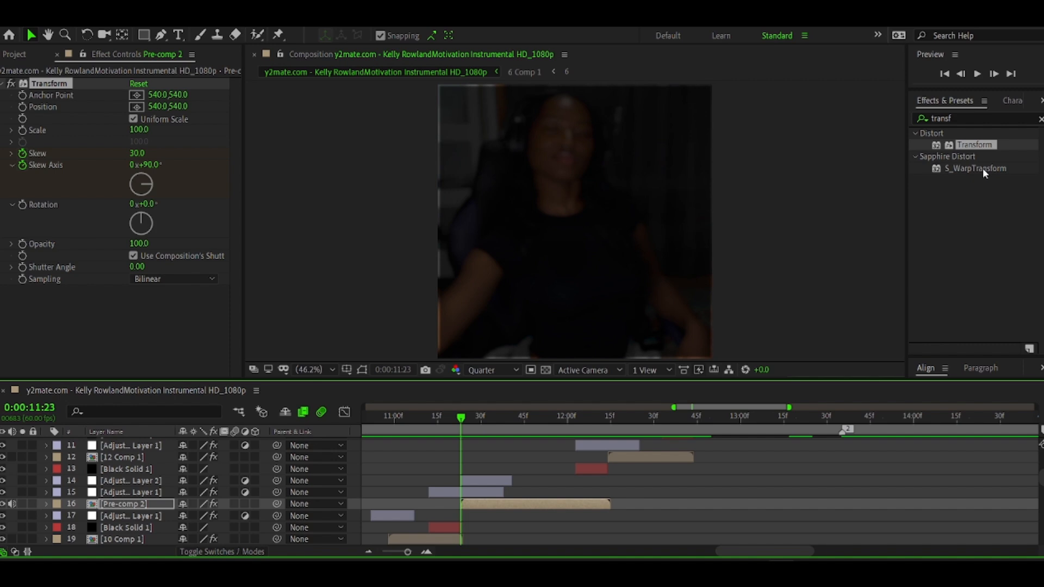
Add Motion Tile before Transform on Pre-comp 2, with 400 output width and height and mirrored edges, and play the edit
type("motion t")
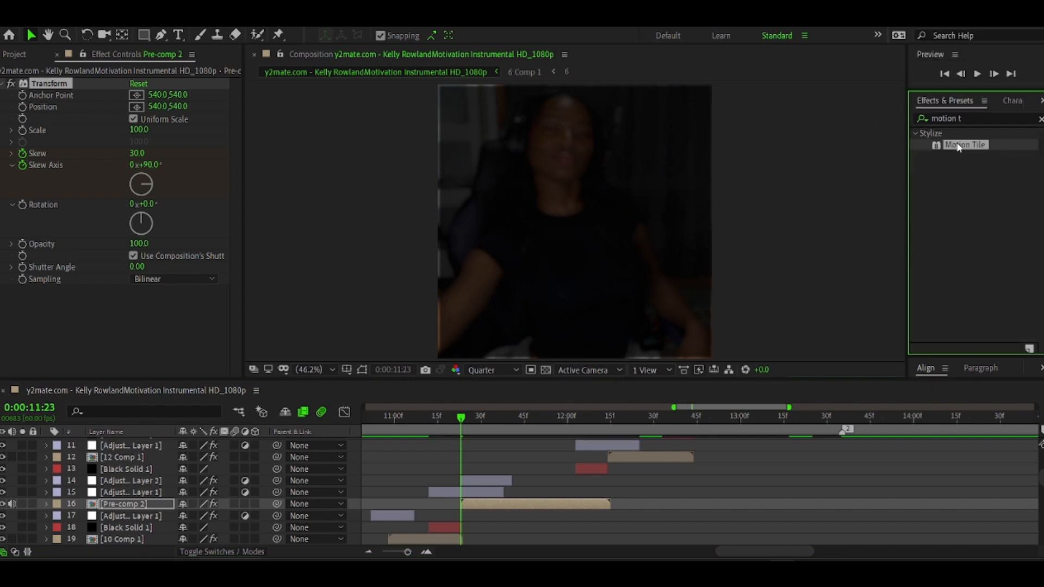
left_click_drag(965, 145, 141, 142)
left_click(461, 418)
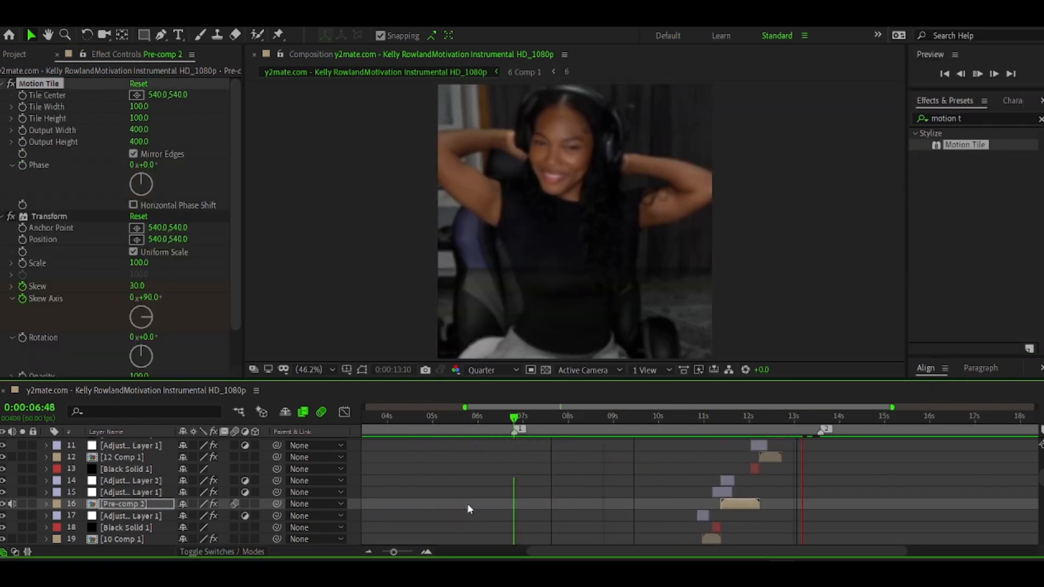
Add Directional Blur to Adjustment Layer 1, keyframing Blur Length at 0 on 0:00:08:51, 100 on 0:00:08:52 and 0 on 0:00:09:06
key("space")
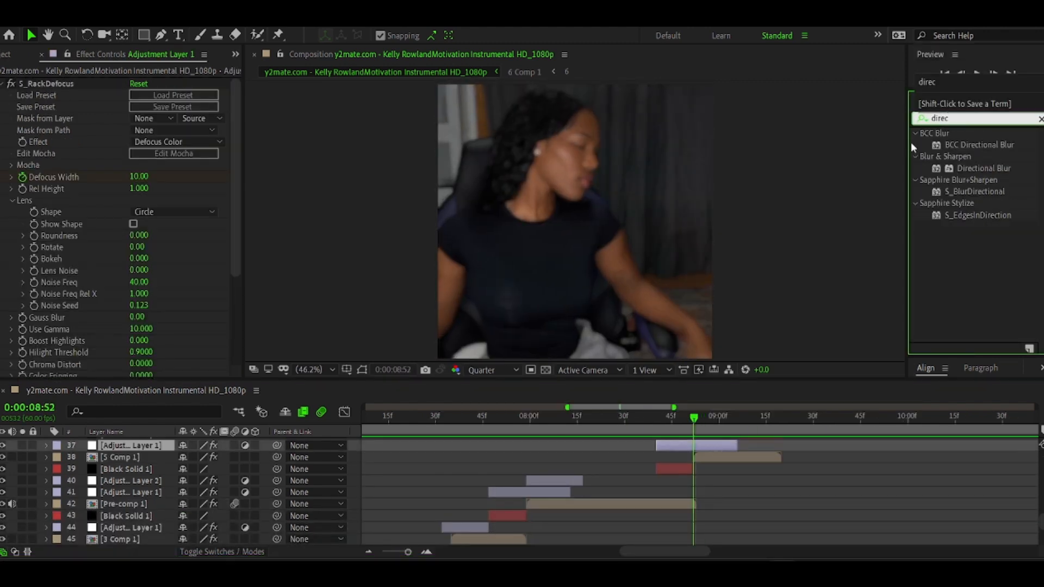
left_click_drag(984, 168, 133, 371)
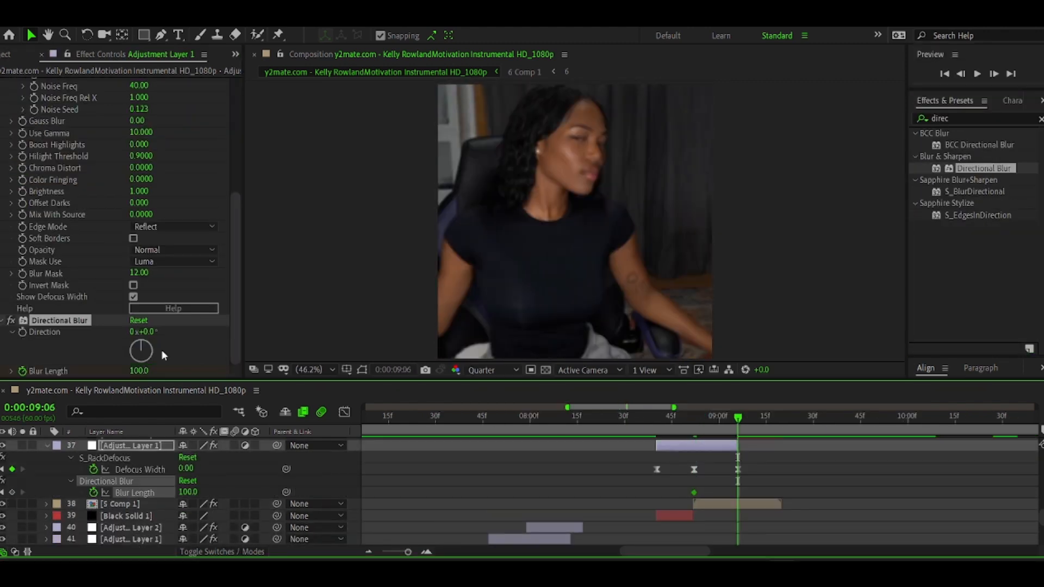
left_click_drag(737, 417, 555, 421)
left_click_drag(694, 426, 692, 425)
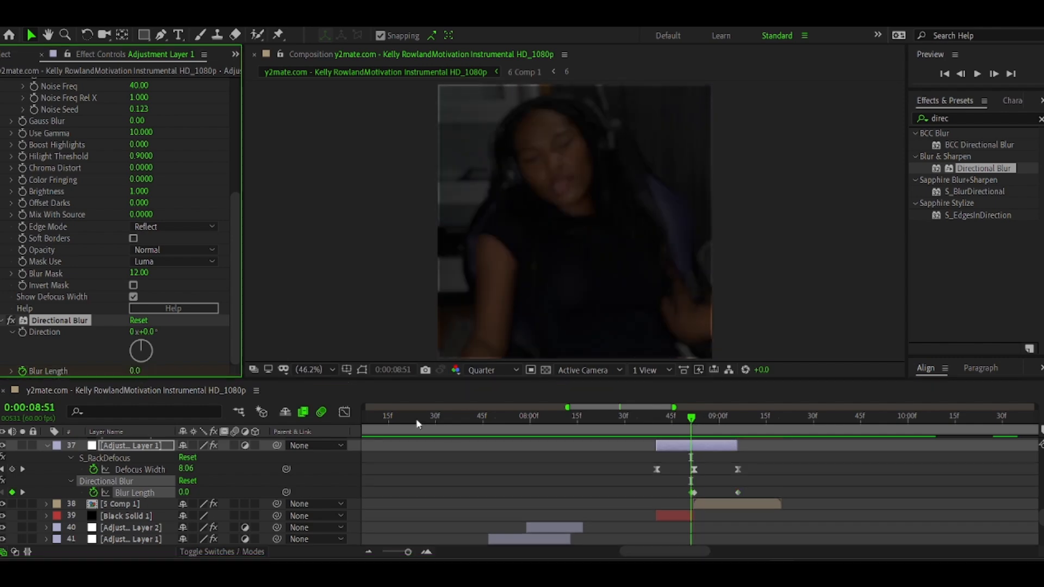
Play the edit from before the first marker to check the new directional blur in context
left_click(419, 421)
key("space")
key("space")
key("space")
key("space")
left_click(394, 552)
key("1")
key("space")
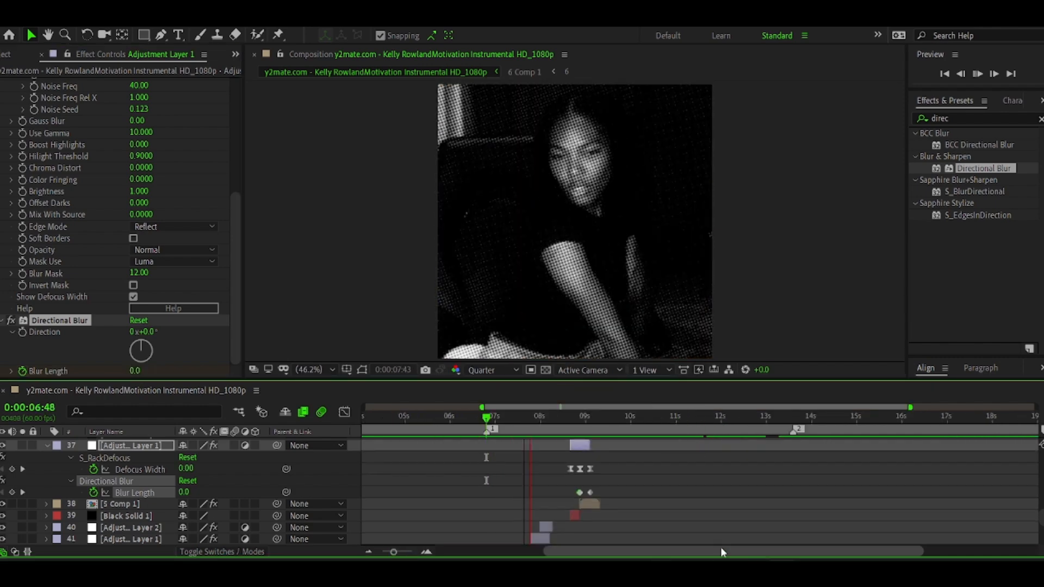
key("space")
key("1")
key("space")
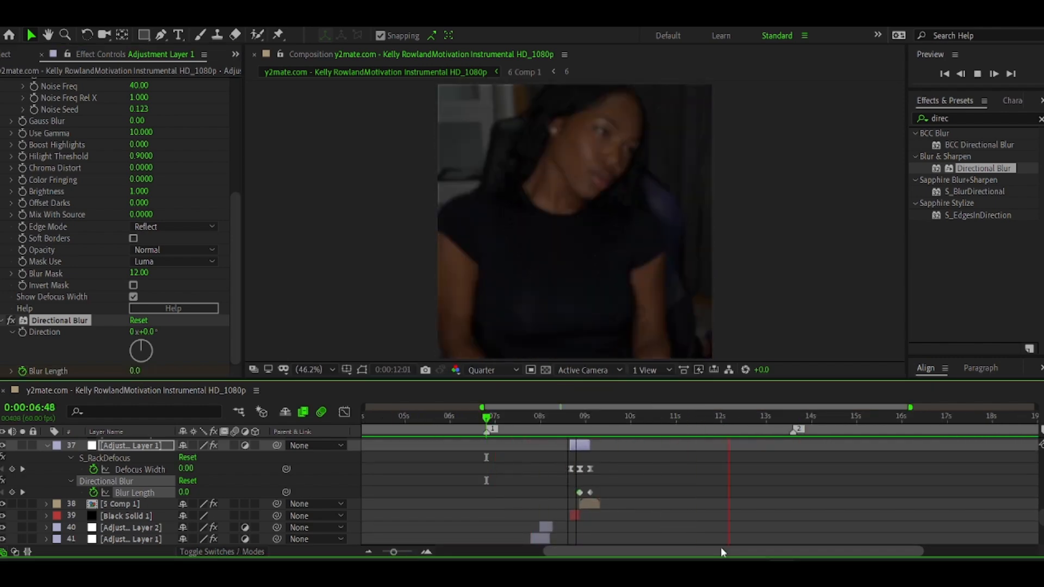
key("space")
Apply the vertical tilt shake preset to Adjustment Layer 2 above 1 Comp 1 at 0:00:06:48 and reveal its keyframes
scroll(699, 476, "up", 10)
scroll(683, 476, "down", 15)
left_click(409, 551)
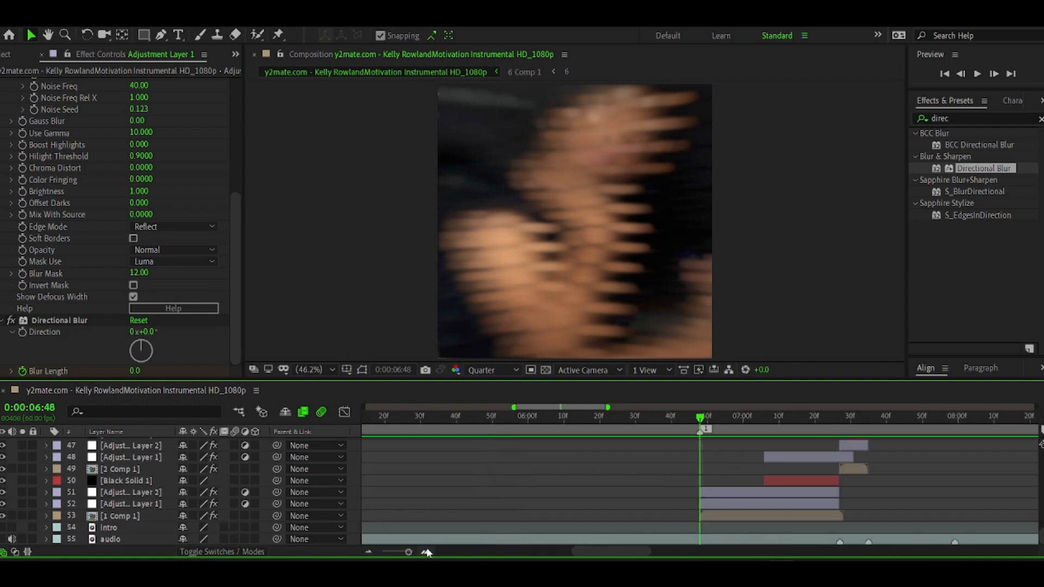
left_click(746, 492)
left_click(945, 117)
double_click(986, 169)
key("u")
scroll(324, 457, "down", 3)
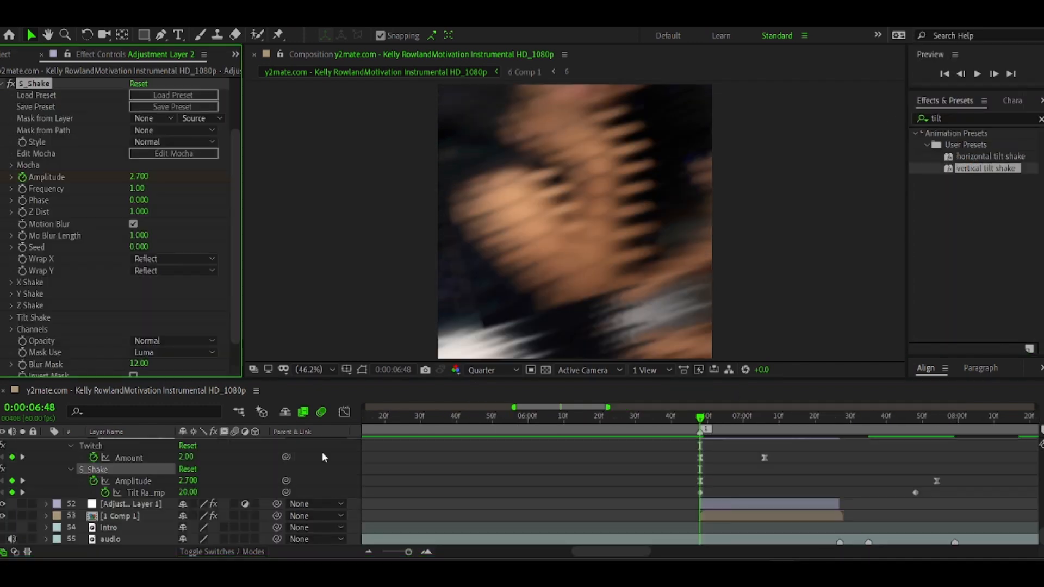
Set the shake's starting Amplitude to 1.5 and tilt amplitude to 10, and pull its final keyframes back to the end of 1 Comp 1
left_click(187, 481)
type("1.")
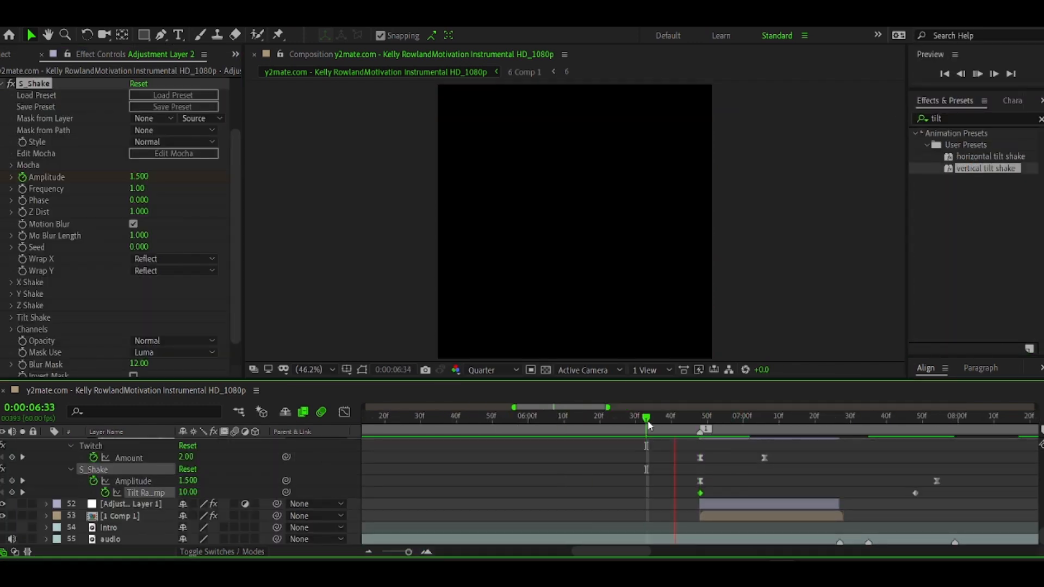
left_click(842, 504)
left_click_drag(936, 481, 688, 497)
left_click_drag(839, 481, 843, 481)
left_click(543, 417)
key("space")
left_click(590, 417)
key("space")
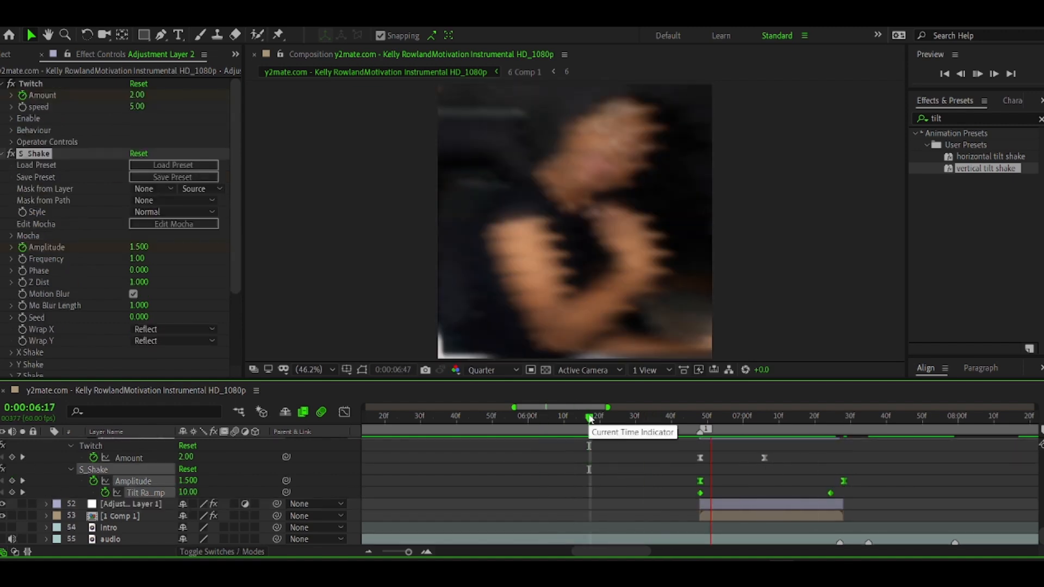
Set the S_Shake tilt amplitude to 20 at the 0:00:06:48 keyframe and replay the start of the clip
left_click(700, 418)
key("space")
left_click(641, 471)
key("space")
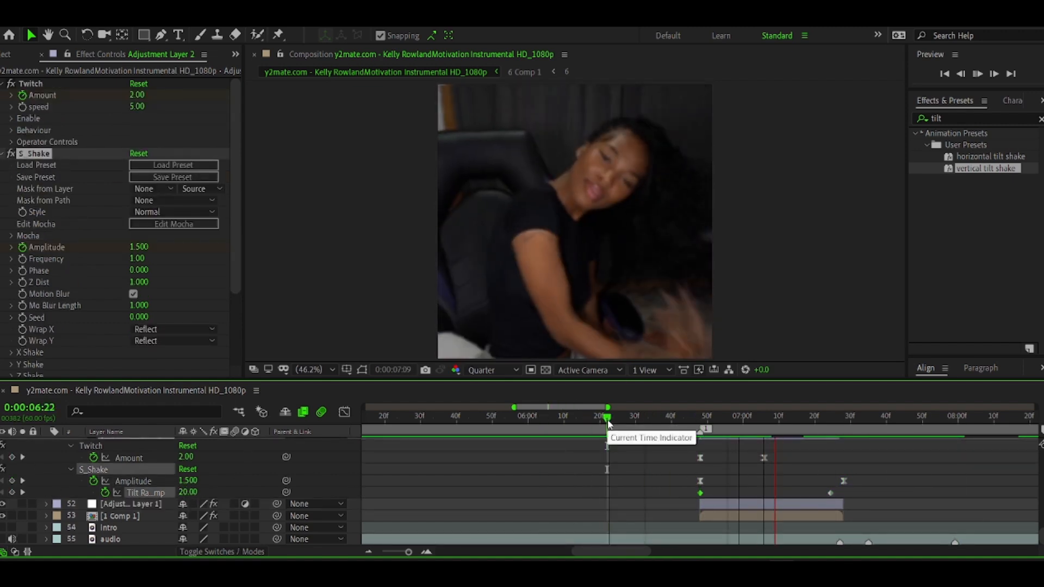
left_click_drag(608, 423, 580, 425)
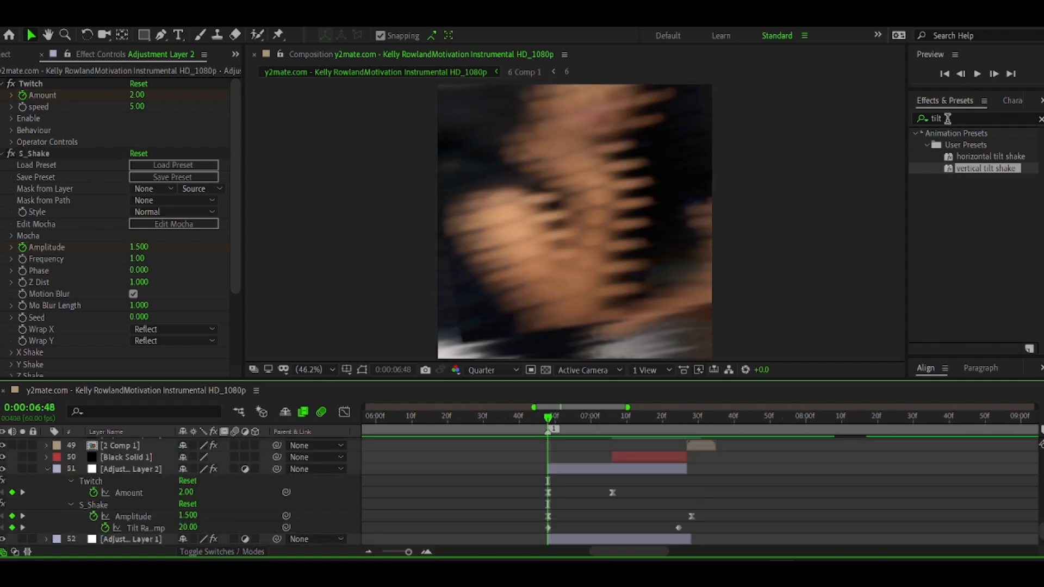
Add S_BlurMoCurves to 1 Comp 1 and animate Shift X from 0 to 15, then to -15 at 0:00:06:56
left_click_drag(973, 145, 592, 516)
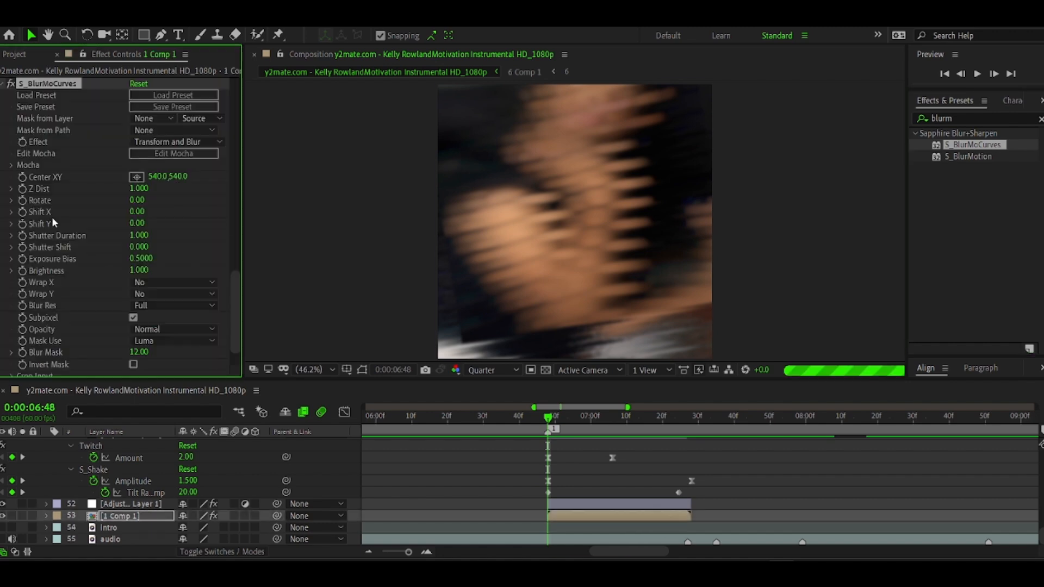
left_click(139, 212)
type("15")
left_click(578, 421)
left_click(139, 213)
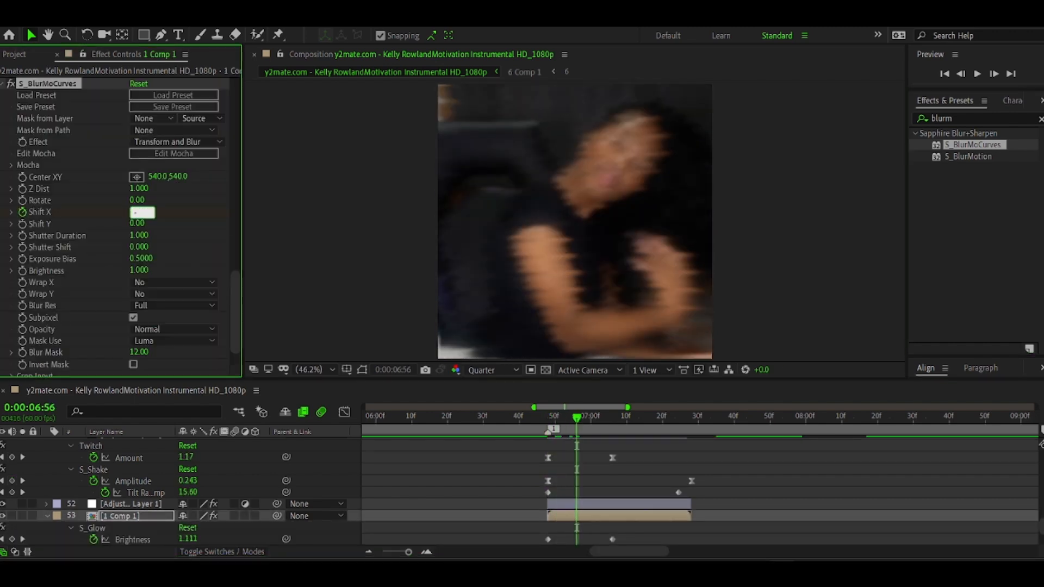
type("-15")
Continue 1 Comp 1's Shift X animation with keyframes of 15, -8 and 0, and play the result
left_click(599, 420)
left_click(140, 212)
type("15")
left_click(611, 417)
left_click(139, 213)
type("-8")
left_click_drag(613, 417, 634, 418)
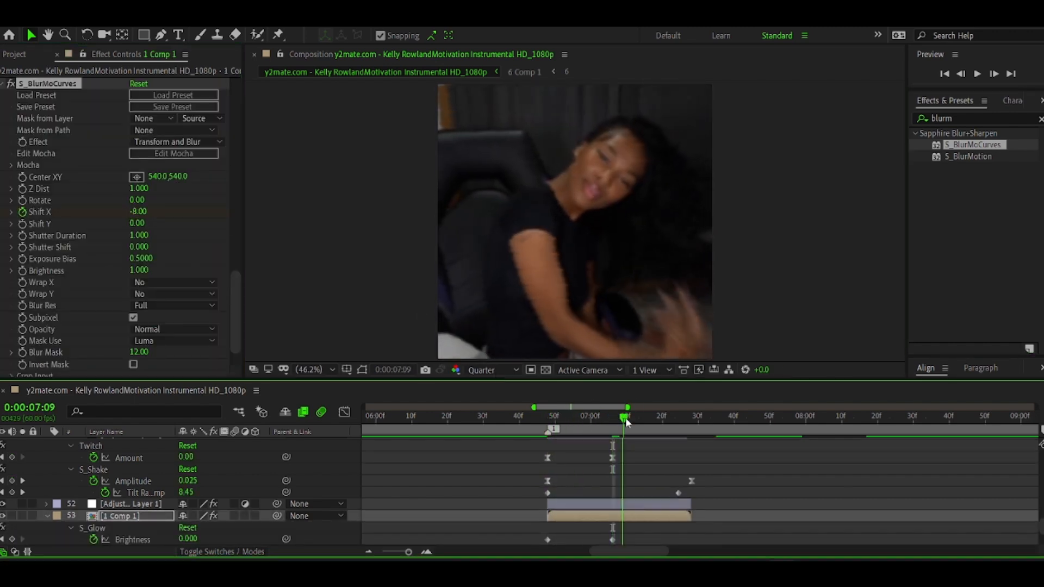
left_click(138, 212)
type("0")
left_click(447, 421)
key("space")
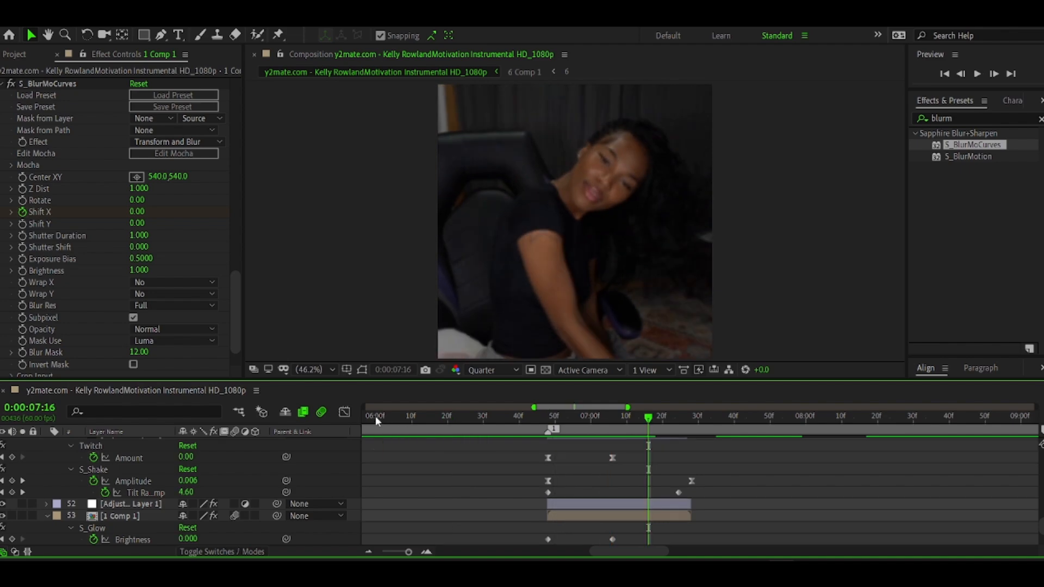
Copy 1 Comp 1's animated S_BlurMoCurves effect onto 3 Comp 1 at its start, 0:00:07:35, and play the edit
left_click(563, 506)
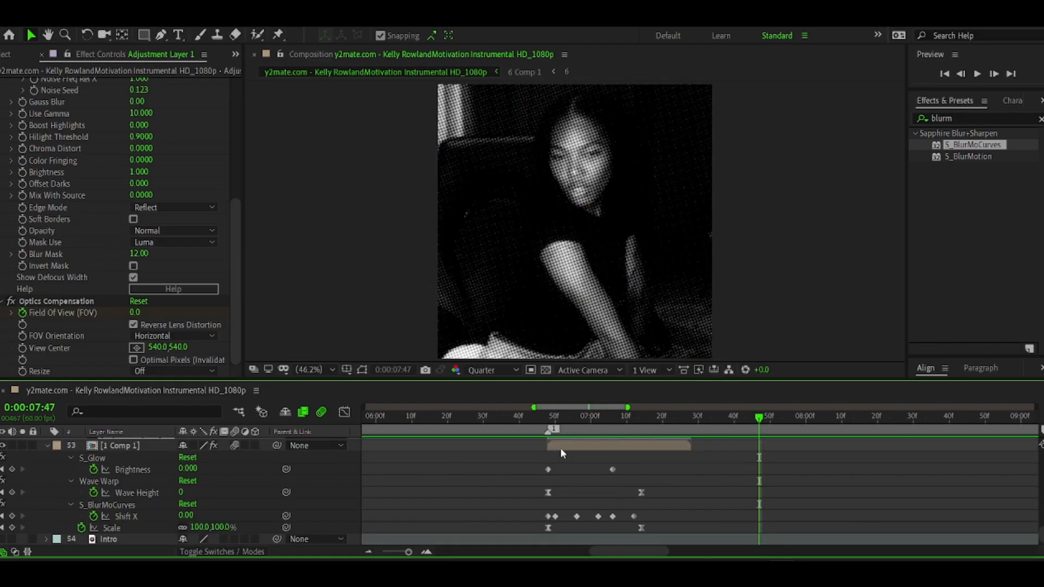
left_click(560, 448)
scroll(747, 435, "up", 3)
left_click(739, 469)
key("i")
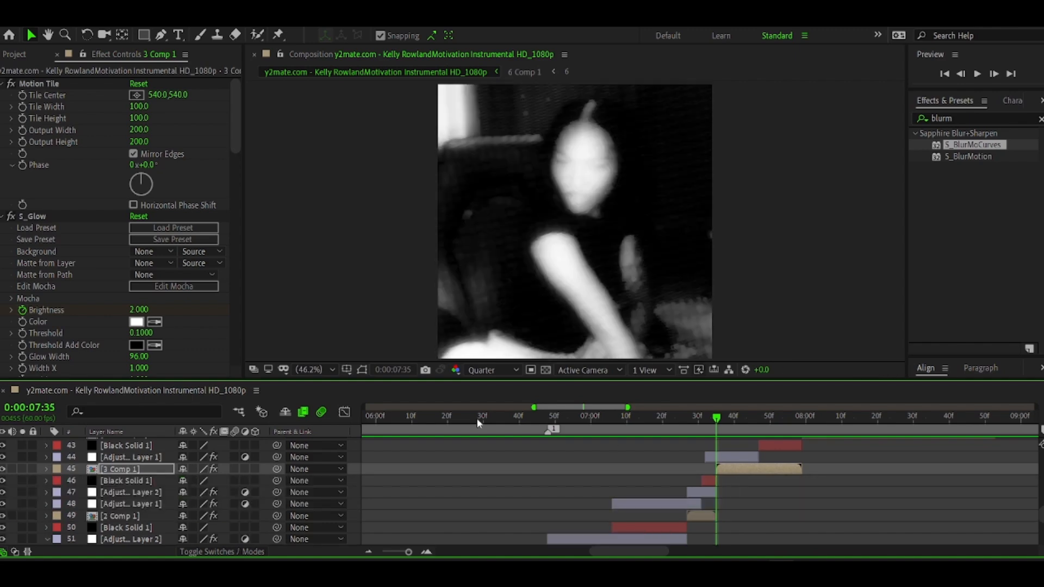
scroll(162, 299, "down", 10)
left_click(498, 428)
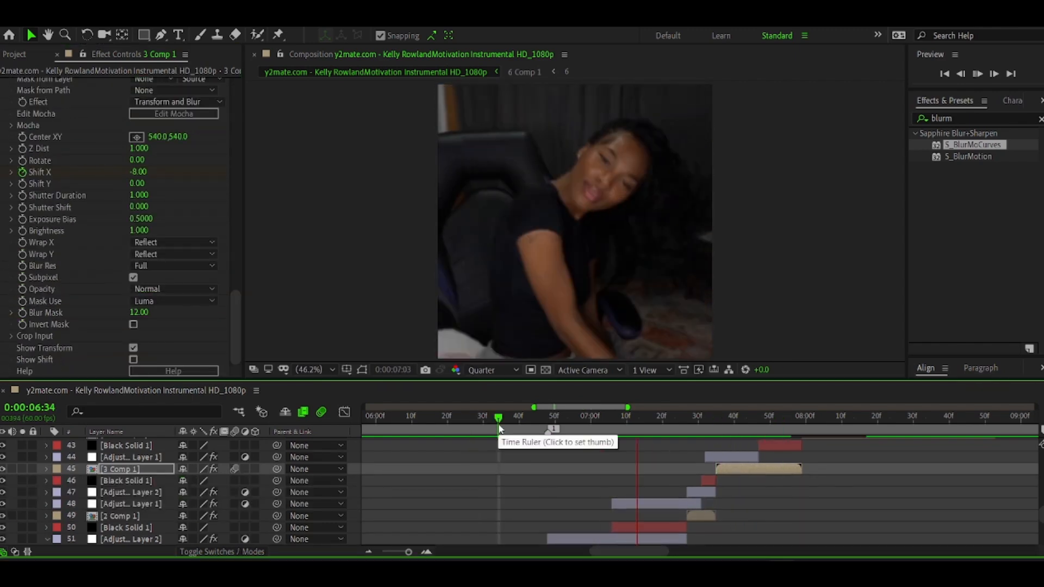
key("space")
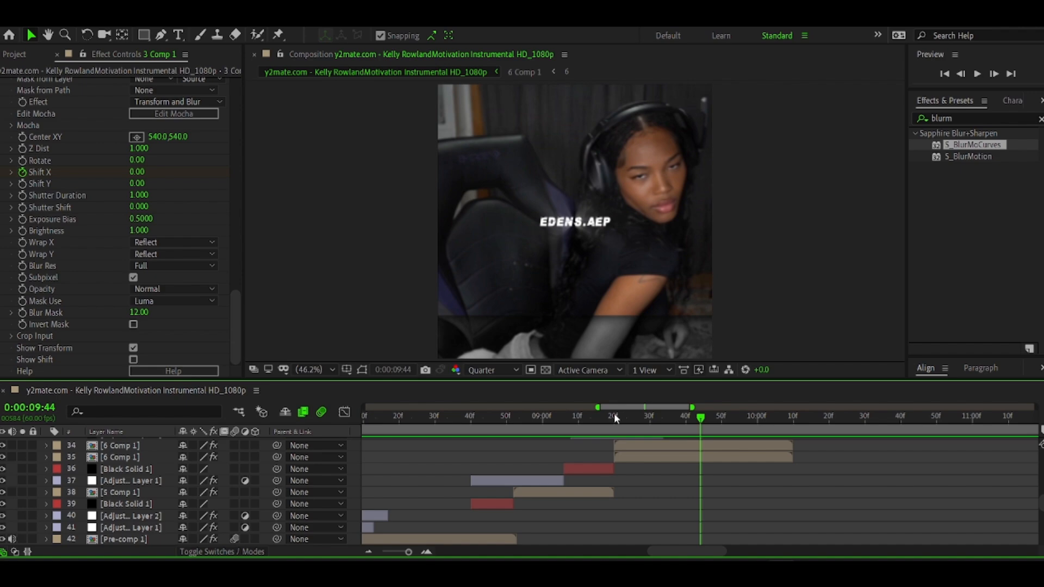
Pre-compose both 6 Comp 1 layers as Pre-comp 3 and paste S_BlurMoCurves with Reflect wrapping and Shift X 50 at 0:00:09:22
left_click(614, 416)
left_click(638, 517)
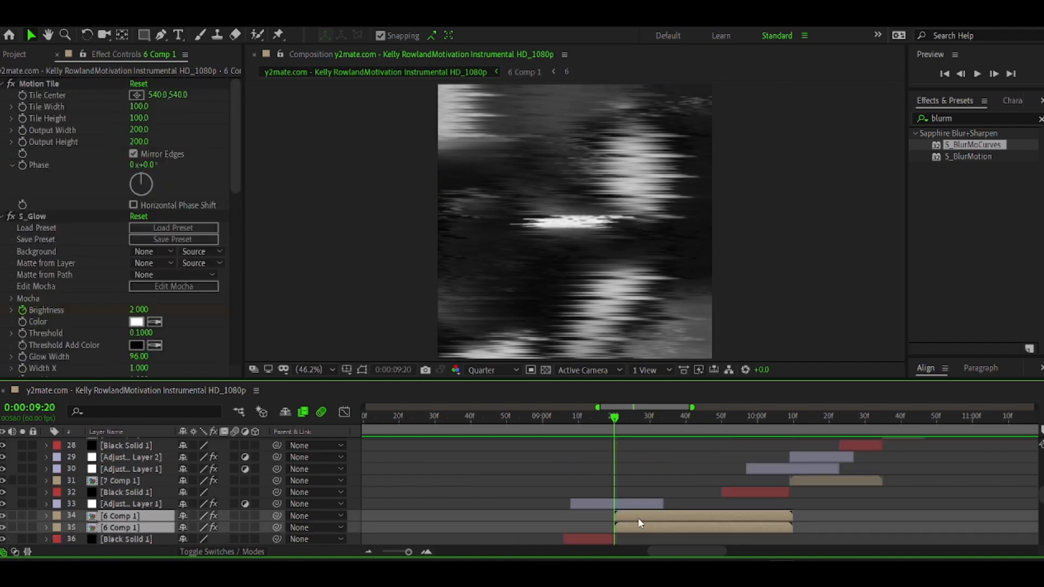
scroll(619, 513, "down", 3)
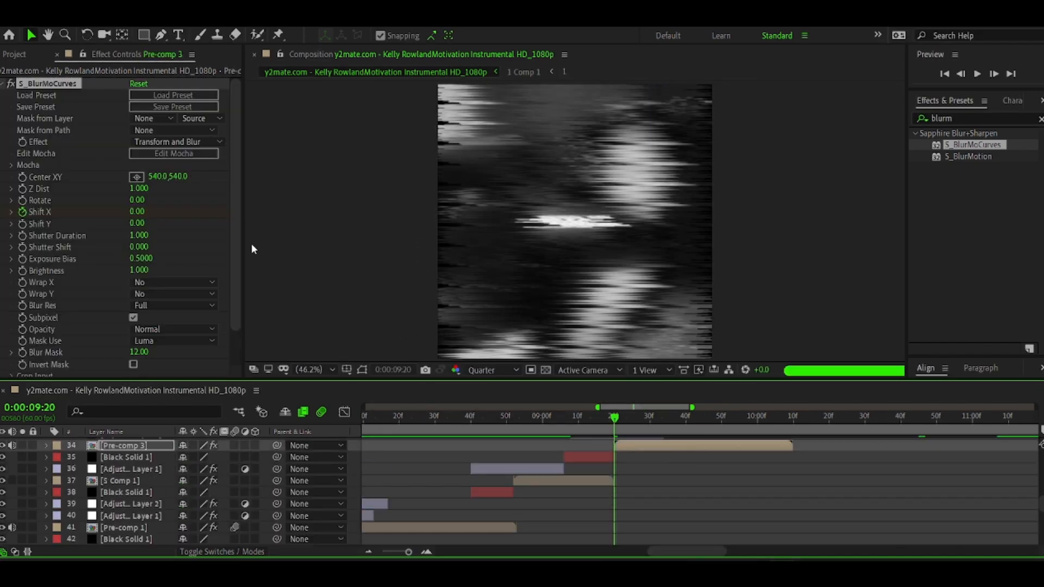
left_click(174, 294)
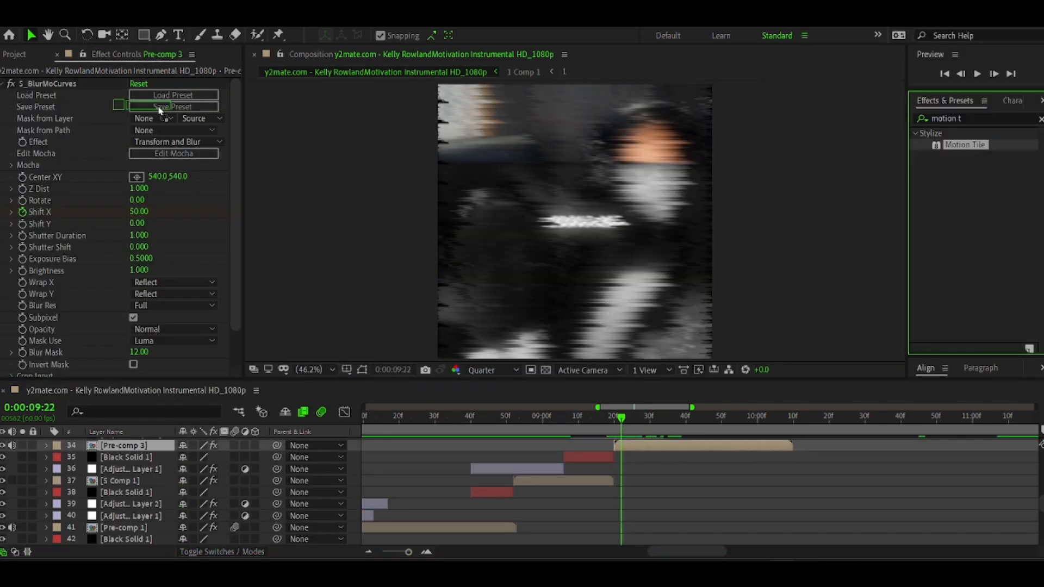
Add Motion Tile before S_BlurMoCurves on Pre-comp 3, with 150 output width and height and mirrored edges, and play the edit
left_click(141, 131)
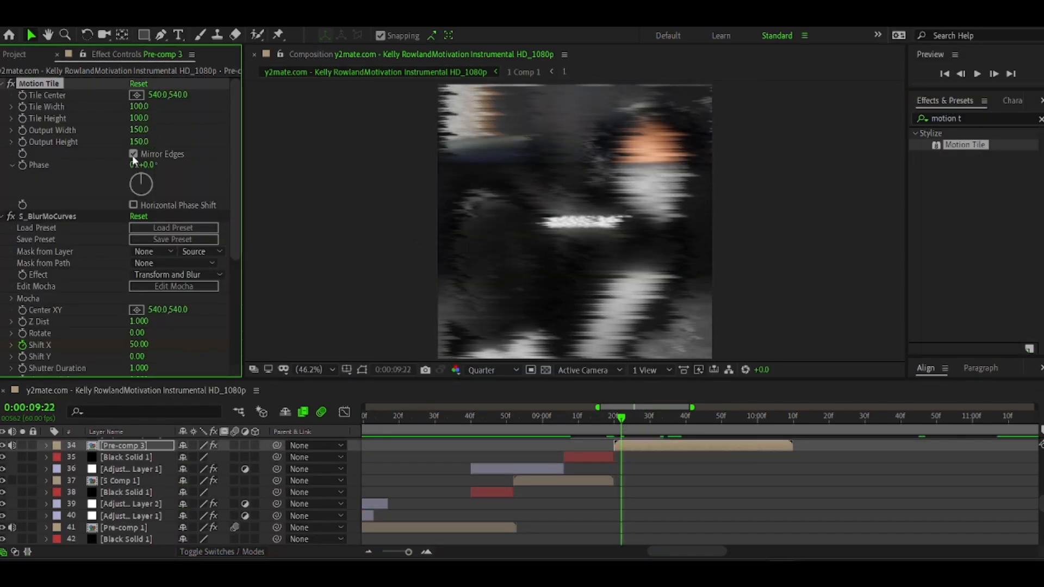
left_click(515, 421)
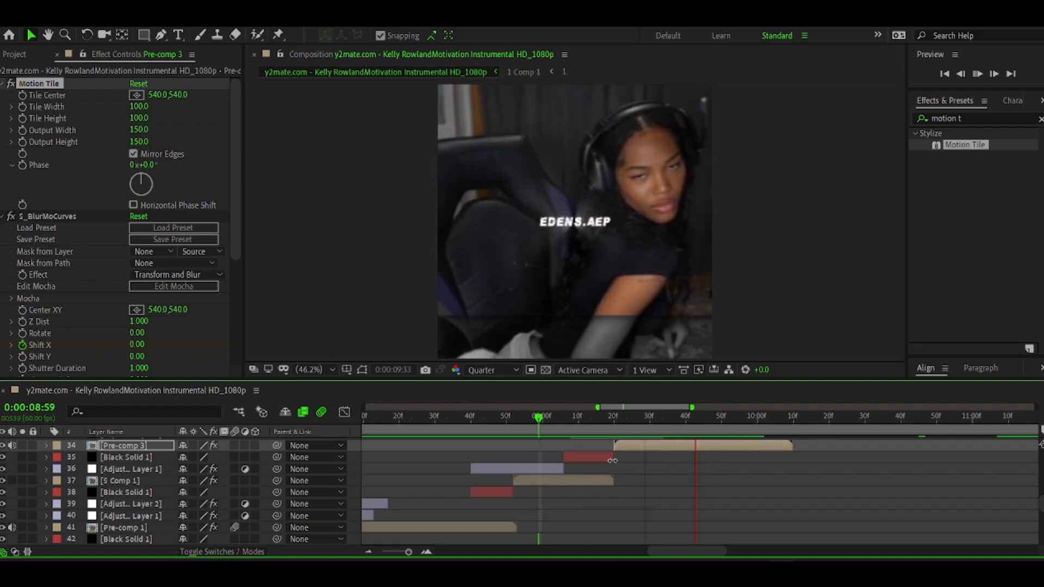
left_click_drag(403, 553, 400, 553)
left_click(406, 417)
key("space")
key("space")
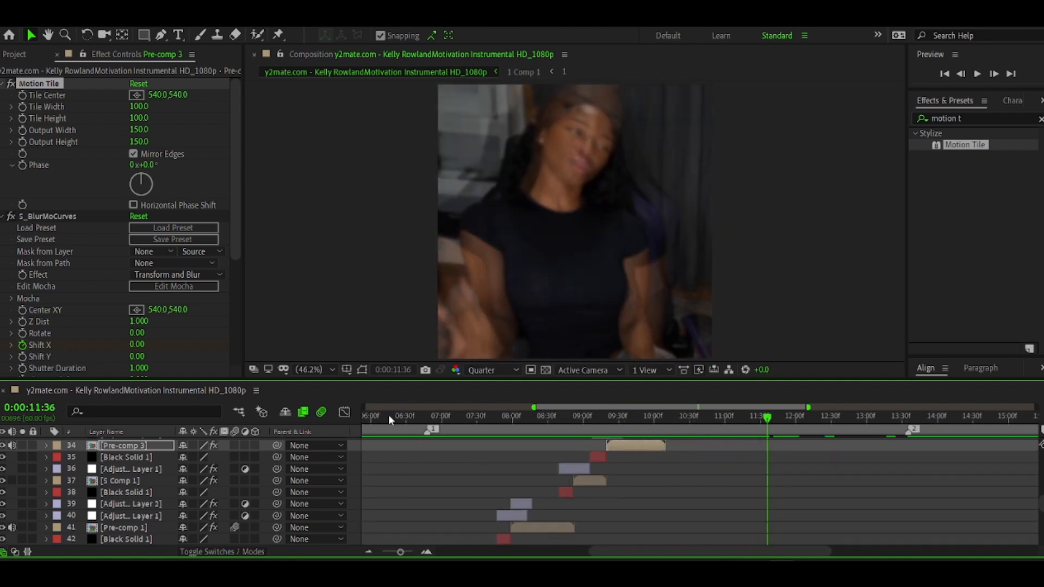
Replay the edit from about 0:00:06:13 to review the shift motion on the clips
left_click(388, 417)
key("space")
left_click(390, 418)
key("space")
left_click(386, 418)
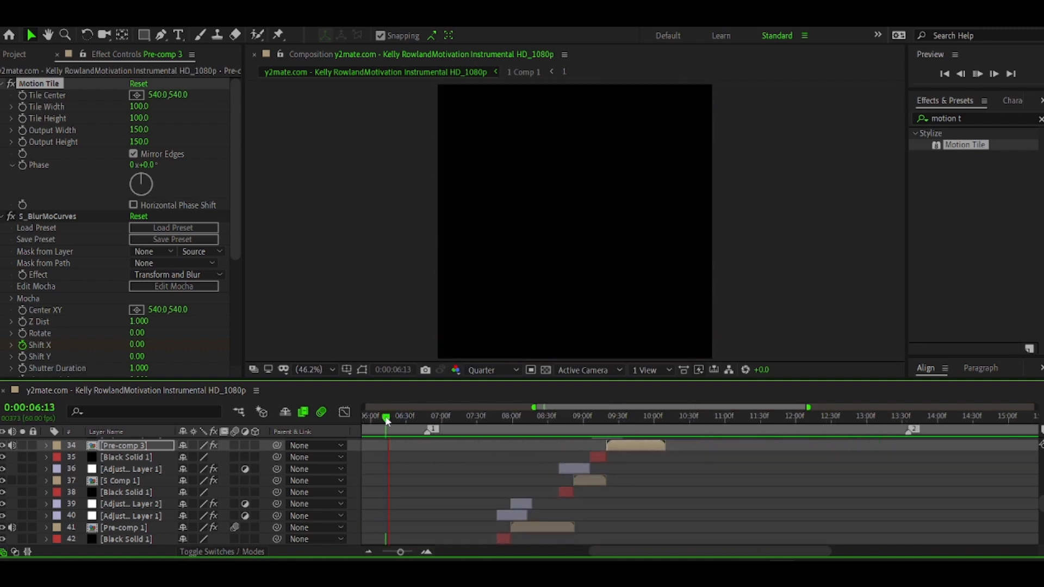
key("space")
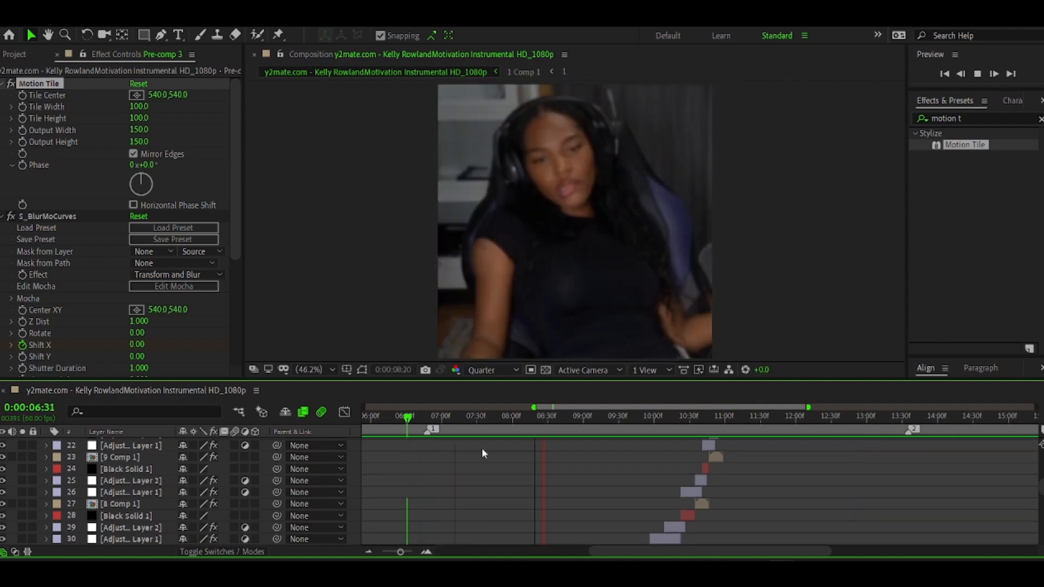
Paste the animated S_BlurMoCurves onto 12 Comp 1 at 0:00:12:14 with Wrap X and Wrap Y on Reflect, and reselect the source effect
left_click(865, 417)
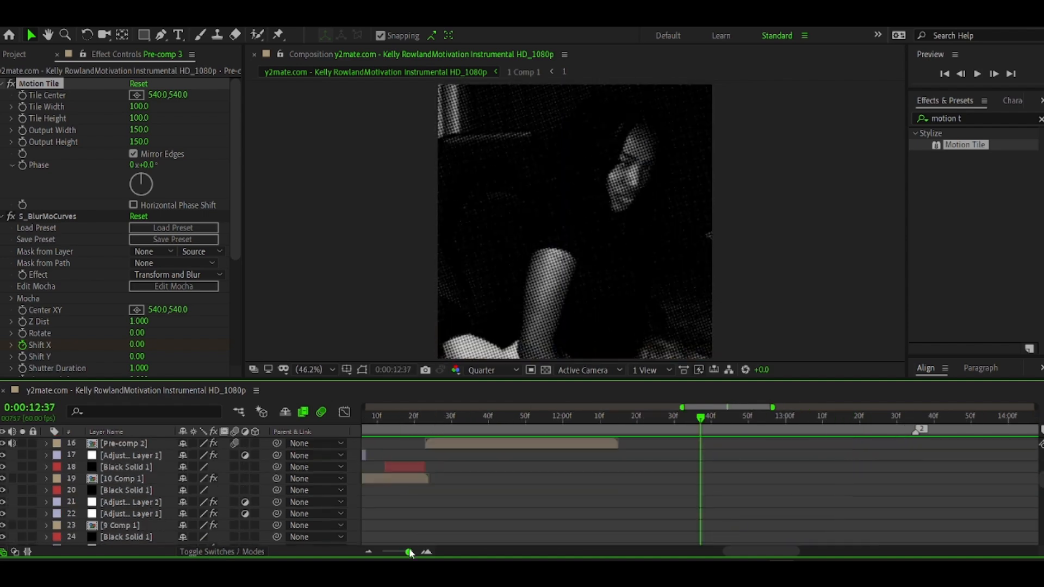
left_click(638, 503)
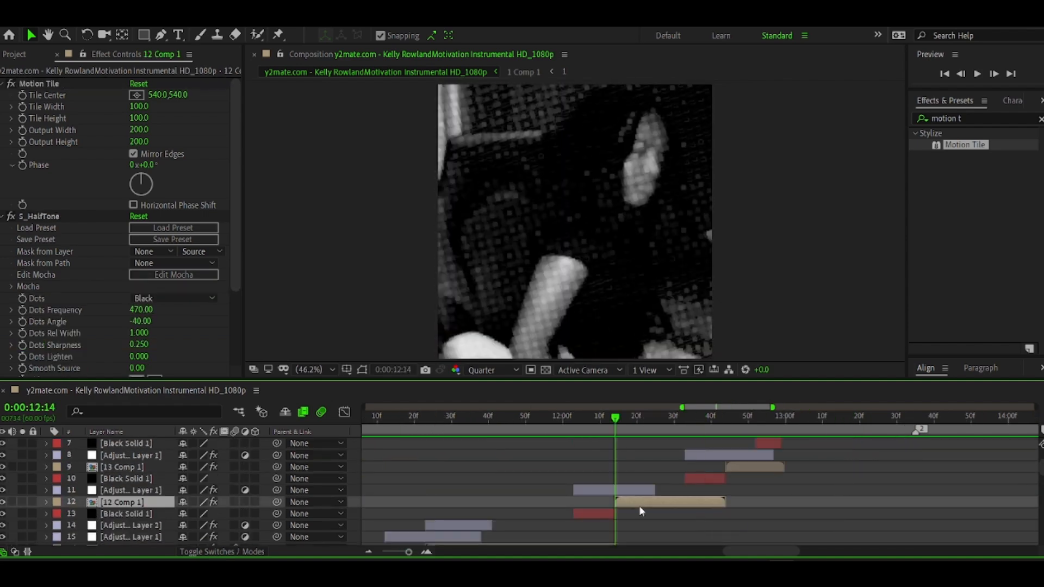
scroll(109, 277, "down", 5)
left_click(166, 254)
left_click(166, 298)
left_click(565, 401)
key("minus")
key("minus")
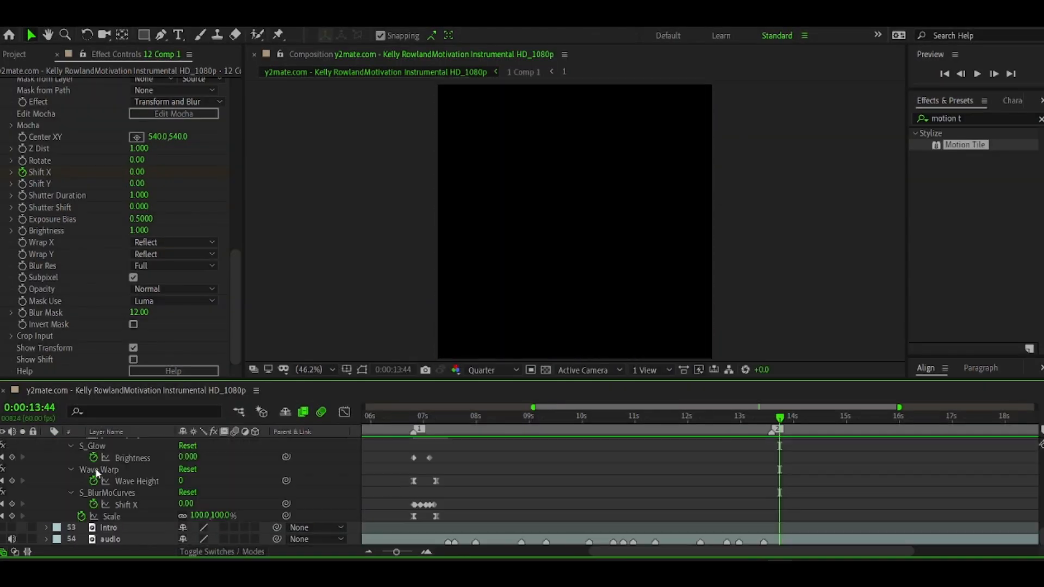
left_click(103, 494)
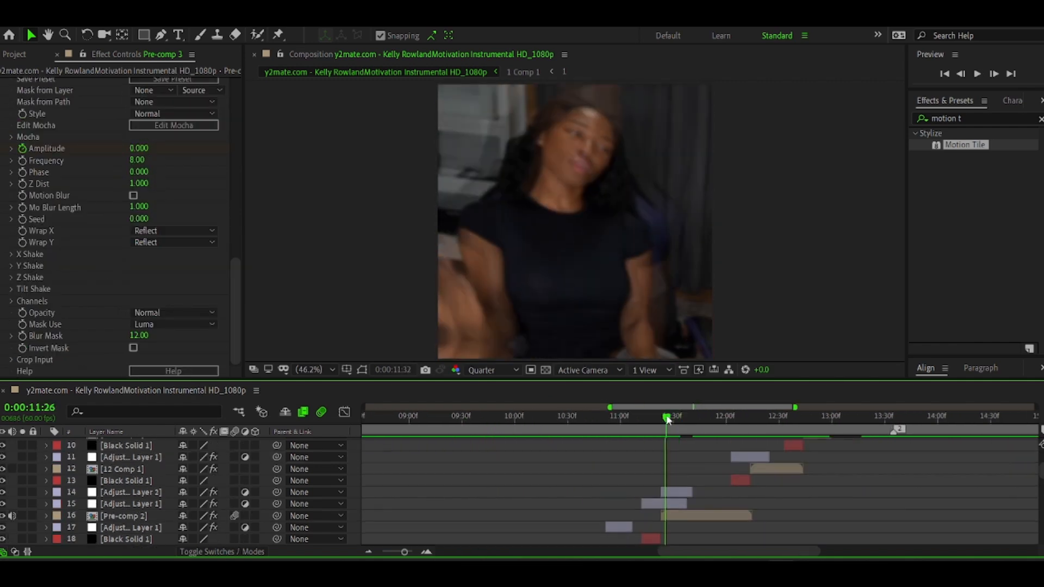
Paste Pre-comp 3's animated S_Shake onto Pre-comp 2 at its start, 0:00:11:23, and check its keyframes
left_click(674, 517)
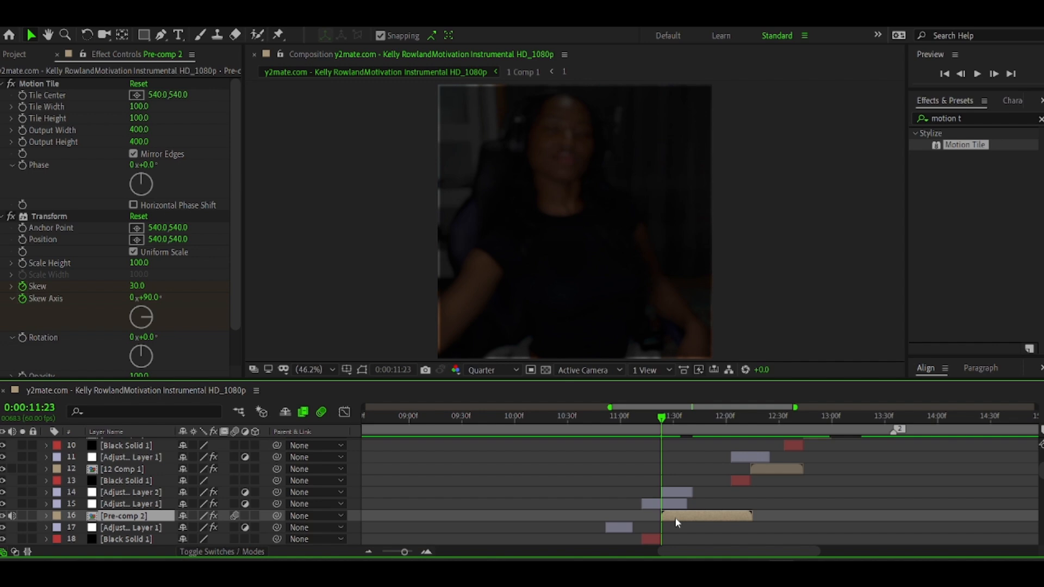
left_click(674, 422)
key("u")
scroll(685, 461, "down", 3)
key("u")
left_click(718, 421)
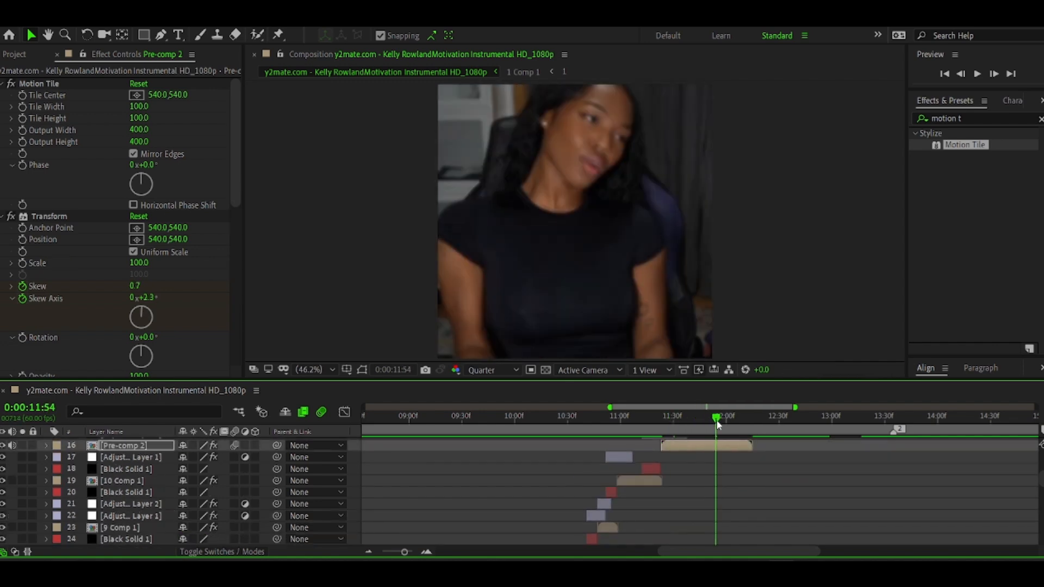
Pre-compose the two 14 Comp 1 layers as Pre-comp 4 and paste the animated S_Shake at the clip's start
left_click_drag(404, 551, 395, 552)
left_click(753, 421)
scroll(758, 484, "up", 5)
left_click(771, 421)
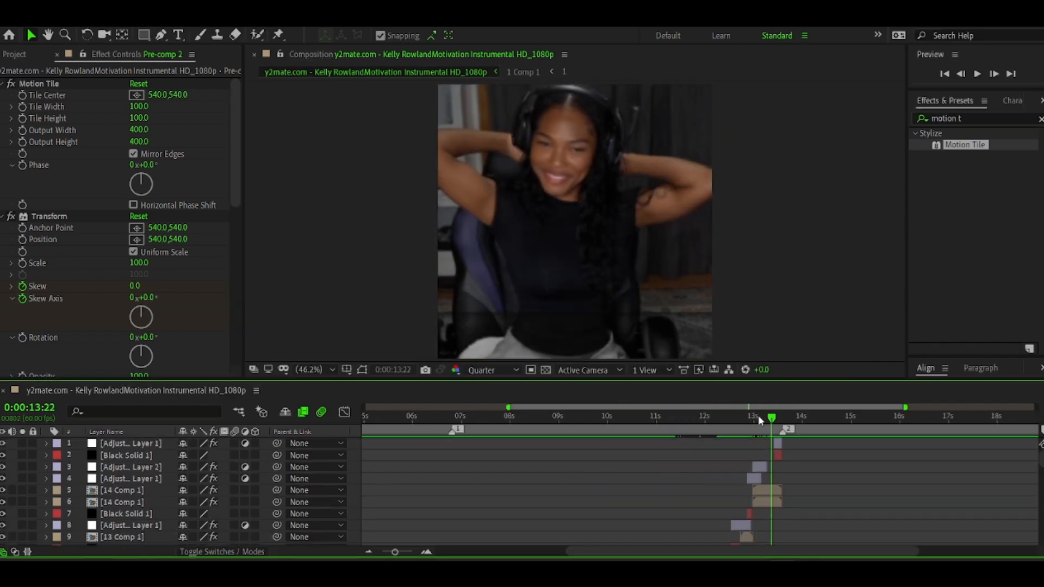
left_click(754, 421)
key("equal")
key("equal")
key("equal")
left_click_drag(699, 423, 691, 423)
left_click(730, 490)
left_click(733, 501, "shift")
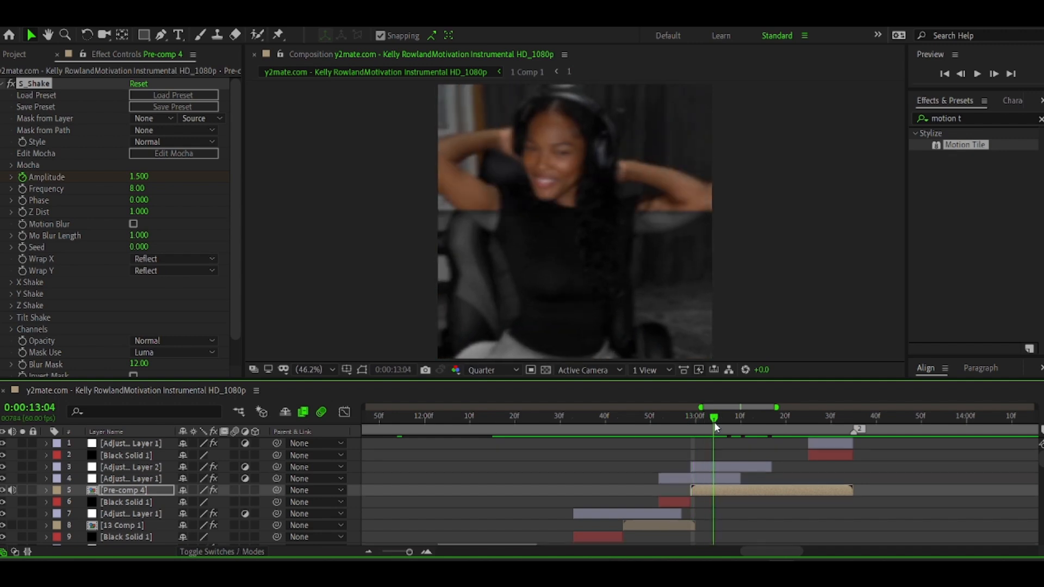
Replay the edit from about 0:00:12:15 and 0:00:06:23 to review the shakes through Pre-comp 4
left_click_drag(409, 552, 391, 552)
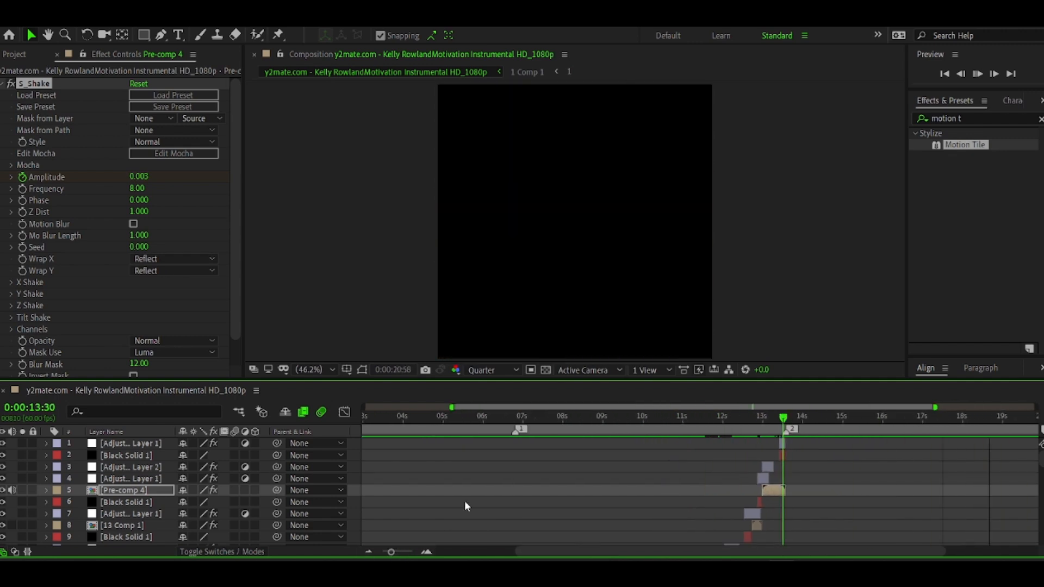
key("space")
key("space")
left_click_drag(710, 424, 732, 425)
key("space")
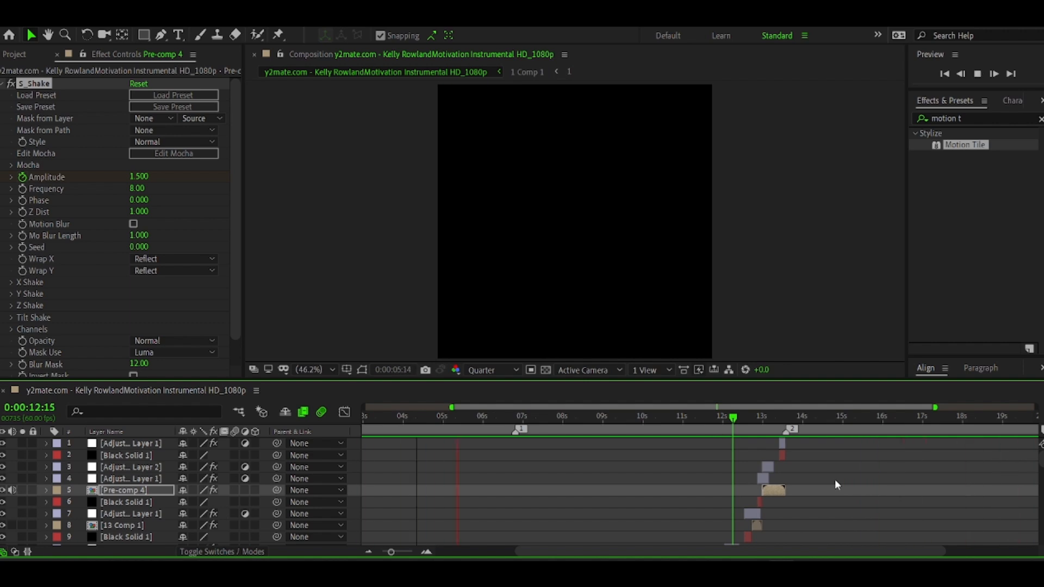
key("space")
left_click(498, 421)
key("space")
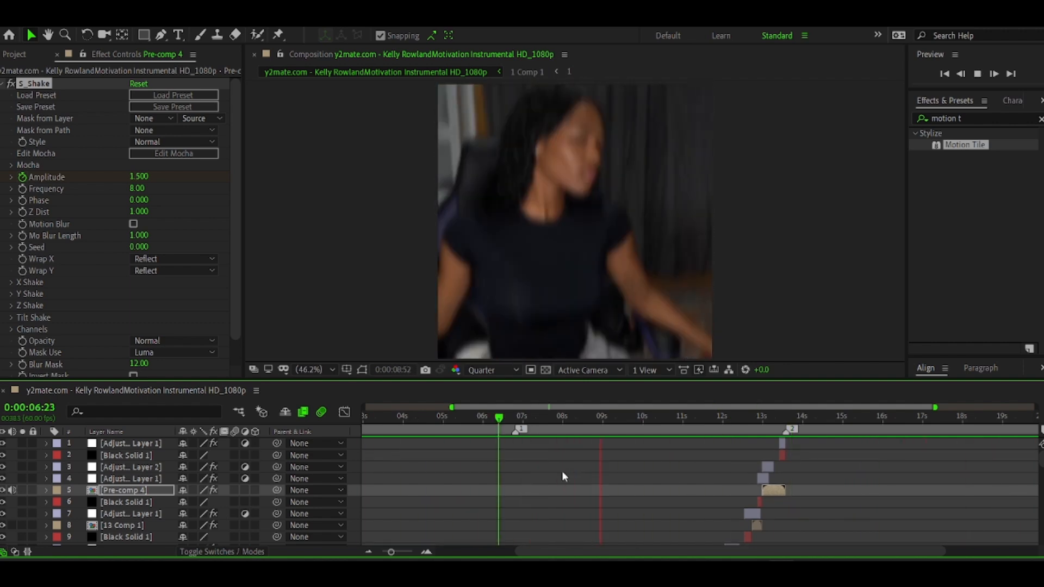
key("space")
Animate Pre-comp 3's Scale from 100% at 0:00:09:20 to the clip's end, ease the keyframes and enable its motion blur
scroll(603, 430, "down", 1)
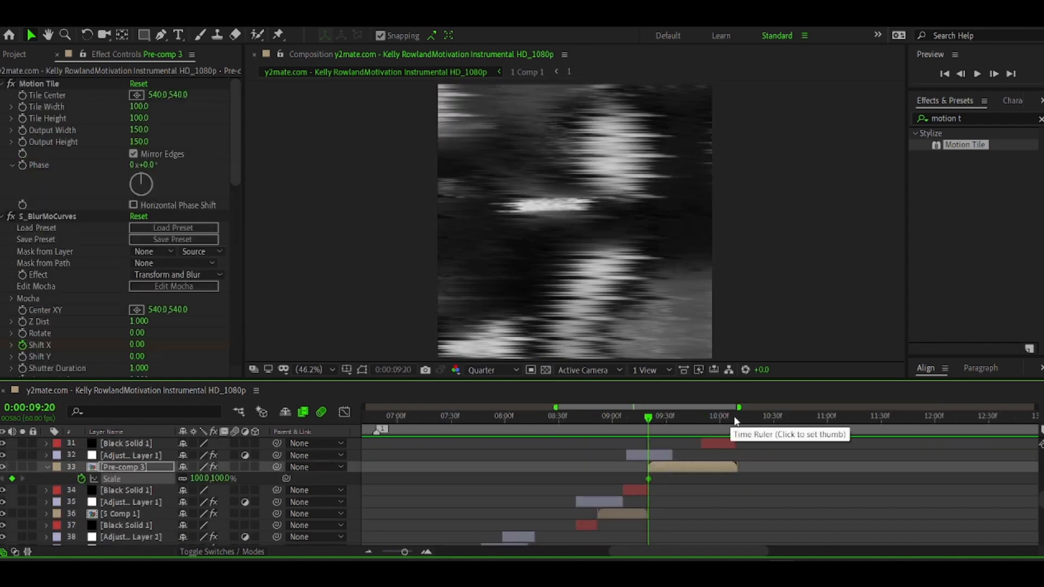
left_click(735, 421)
left_click(226, 478)
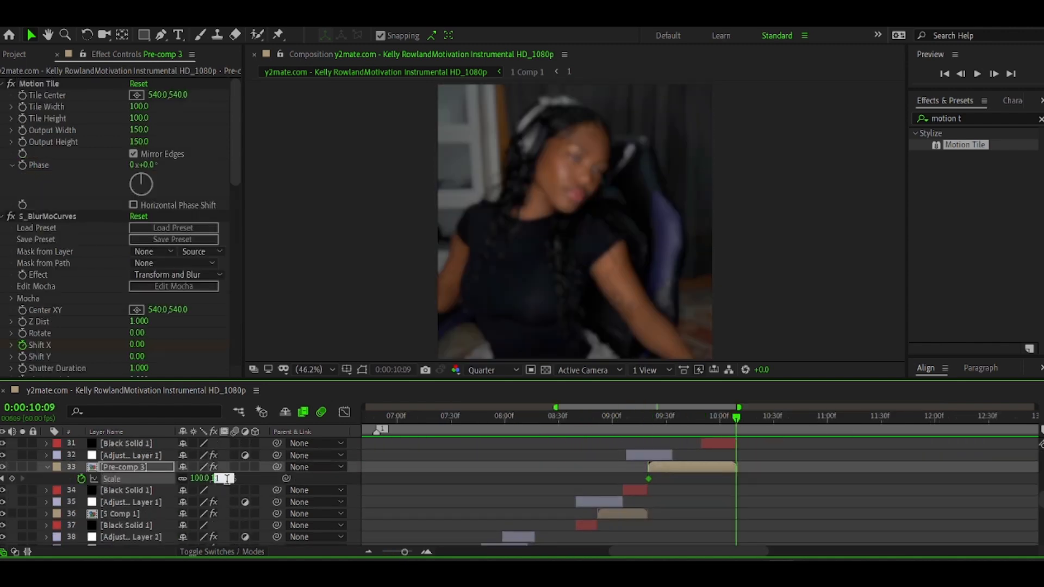
left_click(344, 412)
left_click_drag(649, 496, 682, 499)
left_click(344, 412)
left_click(540, 419)
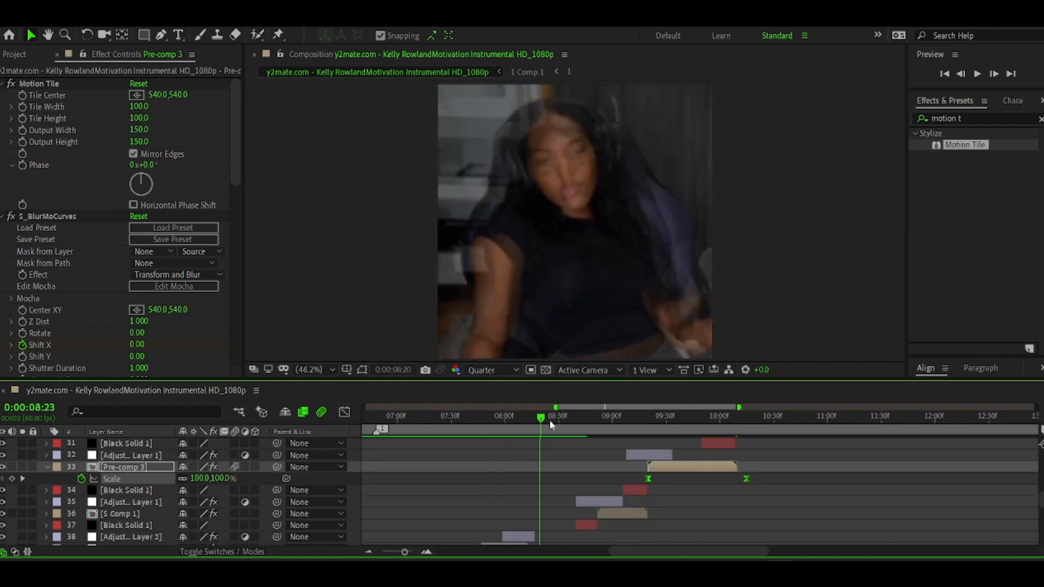
left_click_drag(729, 415, 748, 418)
key("u")
key("u")
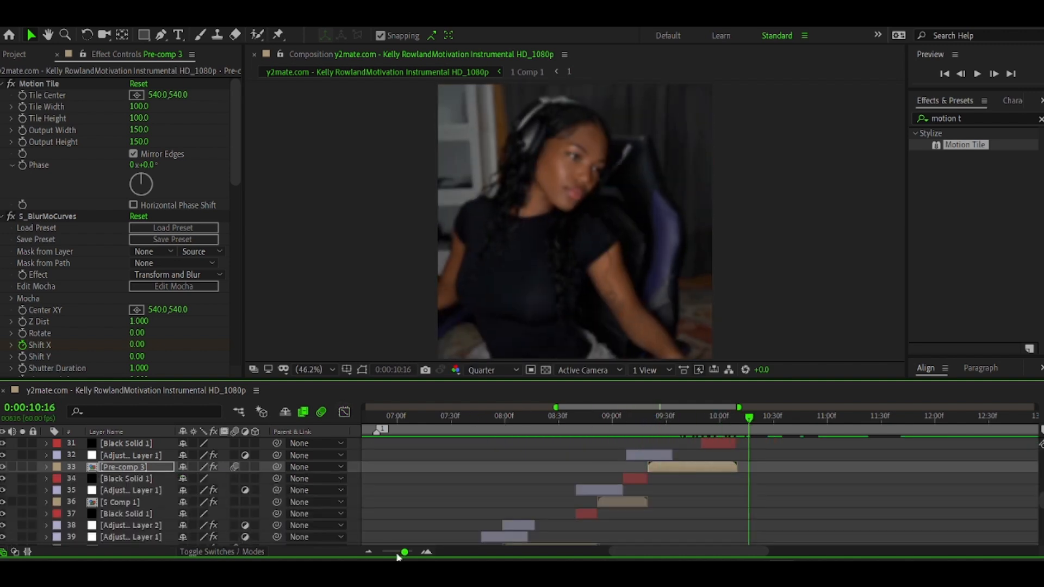
Replay the edit from 0:00:05:59 to review the scale motion on Pre-comp 3
left_click_drag(404, 552, 397, 552)
left_click(454, 418)
key("space")
left_click(474, 419)
key("space")
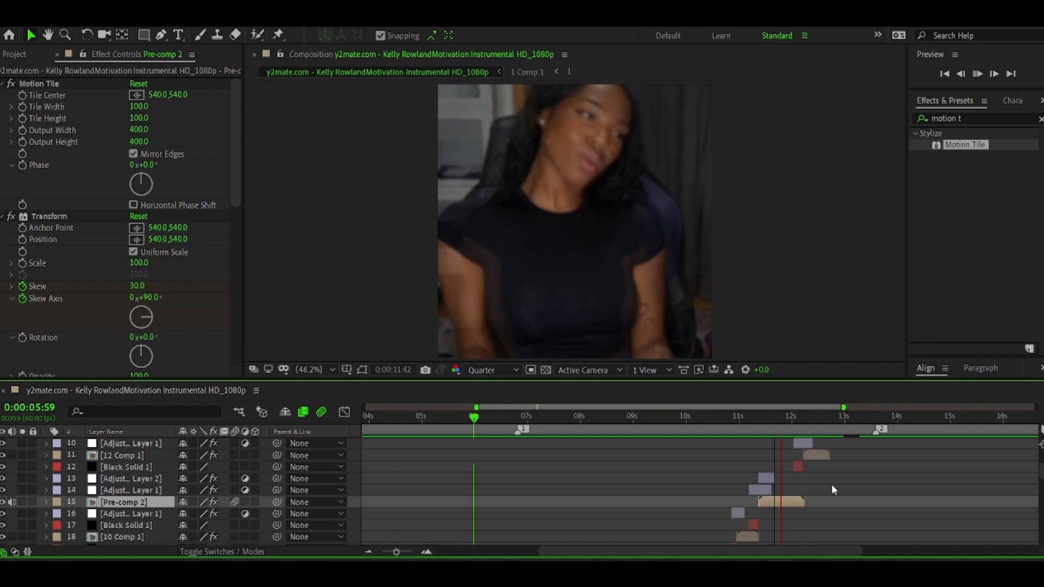
Remove S_BlurMoCurves from Pre-comp 3 and replay the edit
left_click(495, 418)
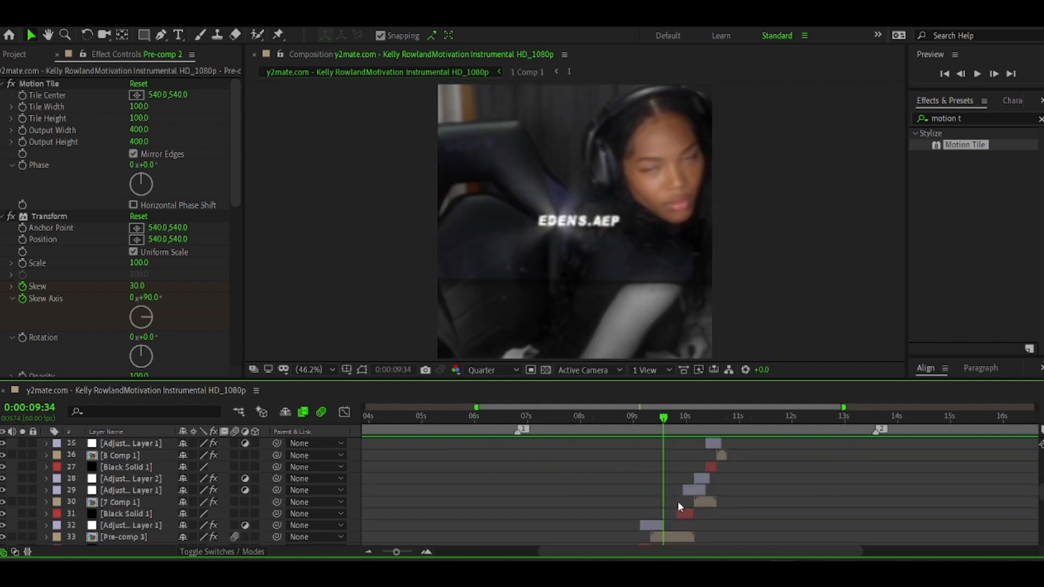
scroll(679, 507, "down", 1)
left_click(680, 511)
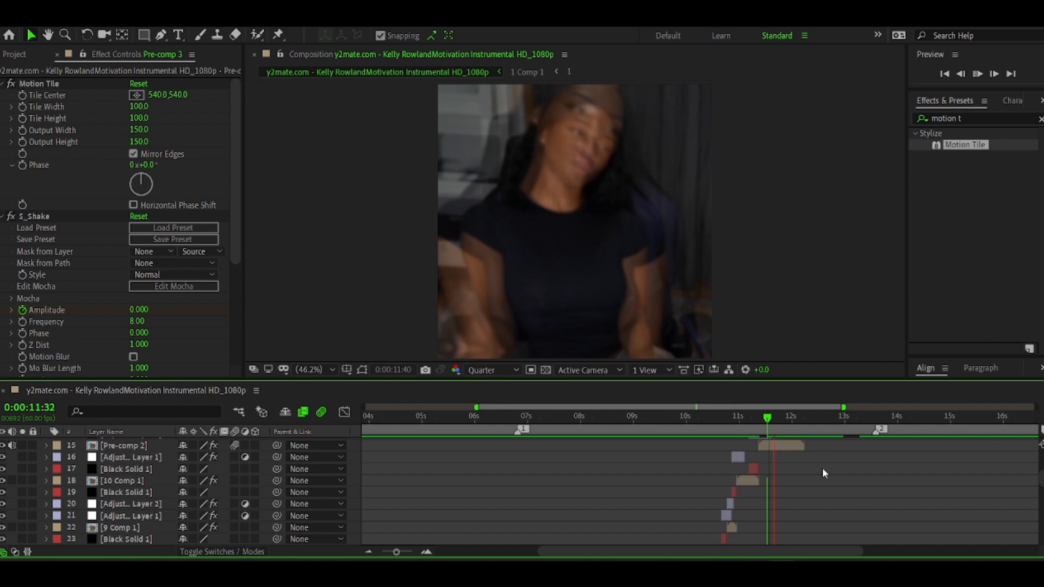
left_click(474, 419)
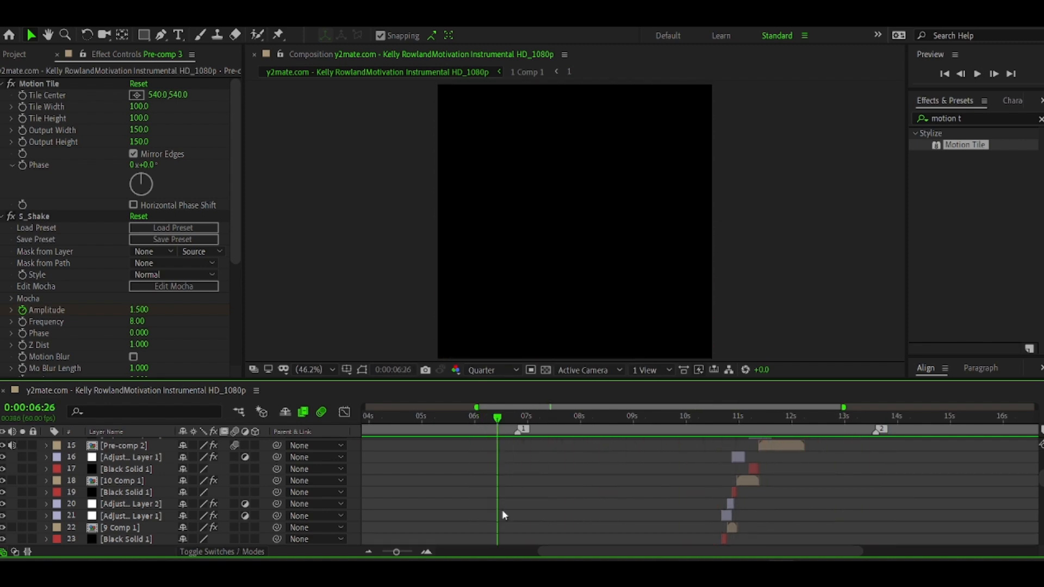
Collapse the revealed keyframes of 1 Comp 1 and its neighbouring adjustment layers around 0:00:07:00
scroll(502, 510, "down", 10)
scroll(503, 515, "up", 3)
left_click(536, 537)
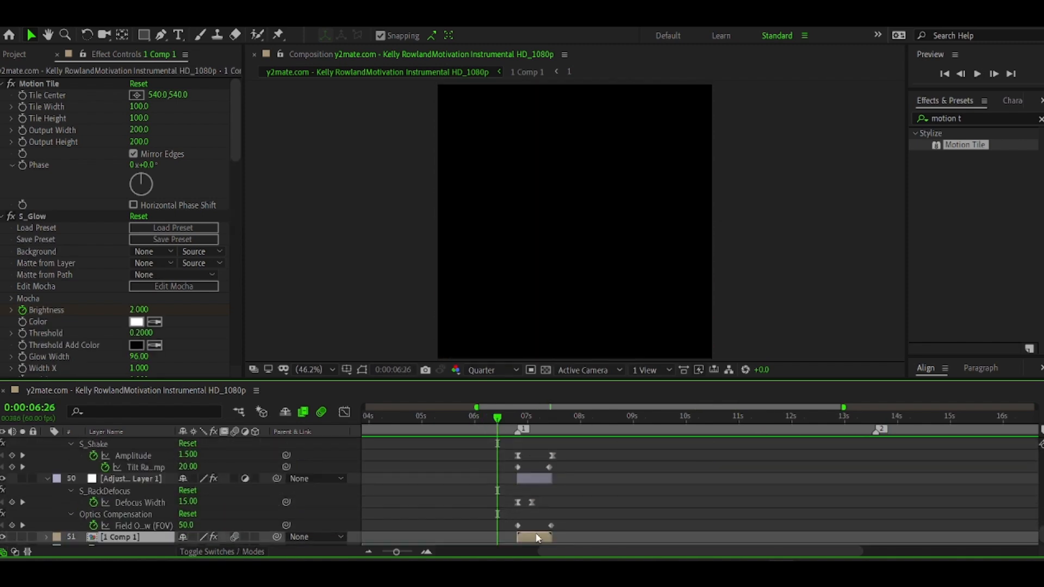
left_click(534, 478)
key("u")
scroll(534, 478, "up", 3)
left_click(534, 481)
left_click(533, 523)
left_click(552, 446)
key("u")
Collapse the revealed keyframes of the layers around 3 Comp 1 between about 0:00:07:30 and 0:00:08:00
scroll(552, 446, "up", 3)
left_click(554, 527)
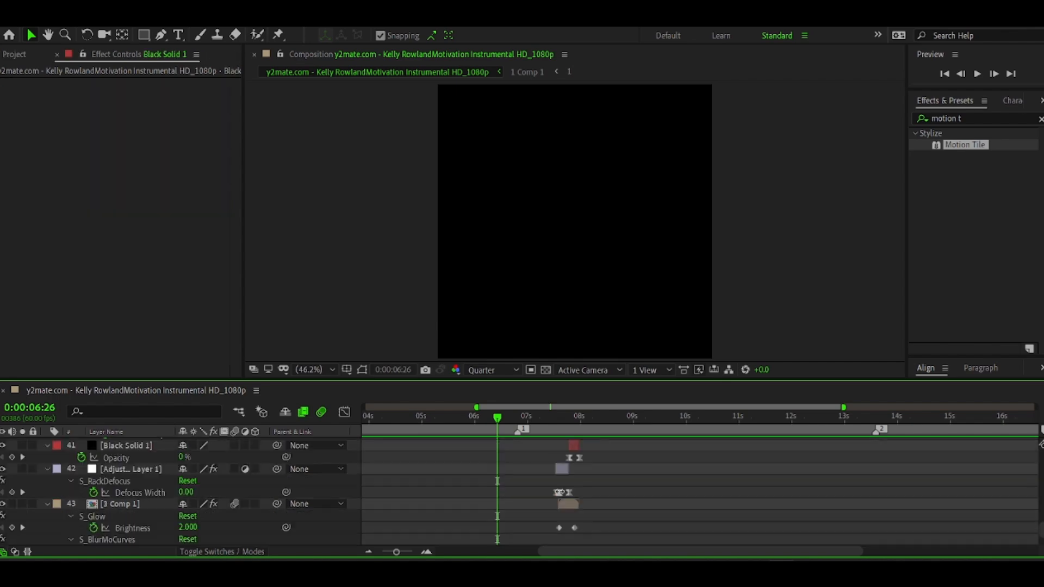
left_click(568, 504)
left_click(562, 469)
left_click(596, 504)
left_click(586, 504)
key("u")
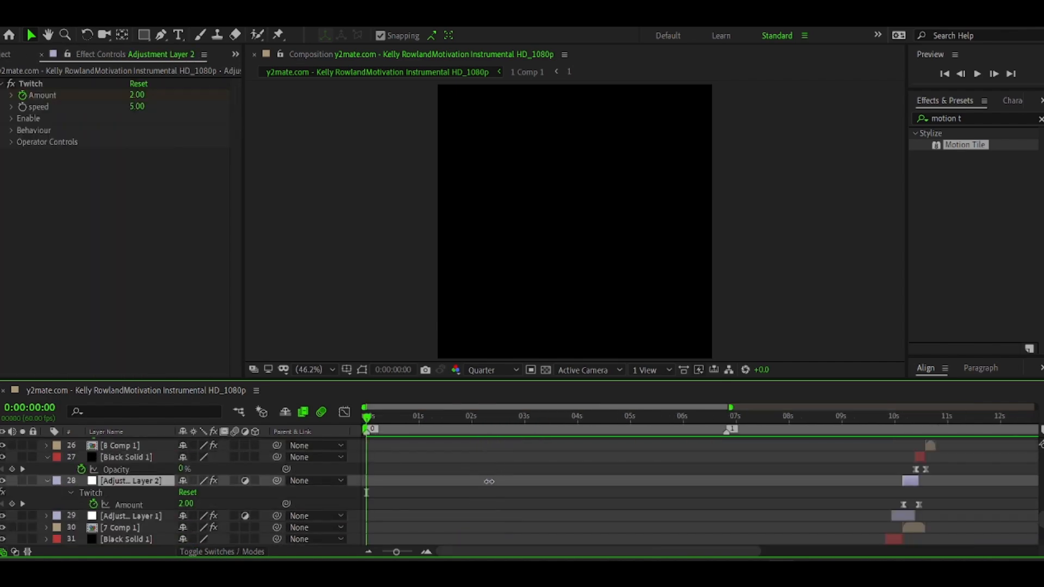
Collapse the revealed keyframes of the adjustment layers, black solids and clips in layers 28 to 19
key("u")
scroll(490, 481, "right", 5)
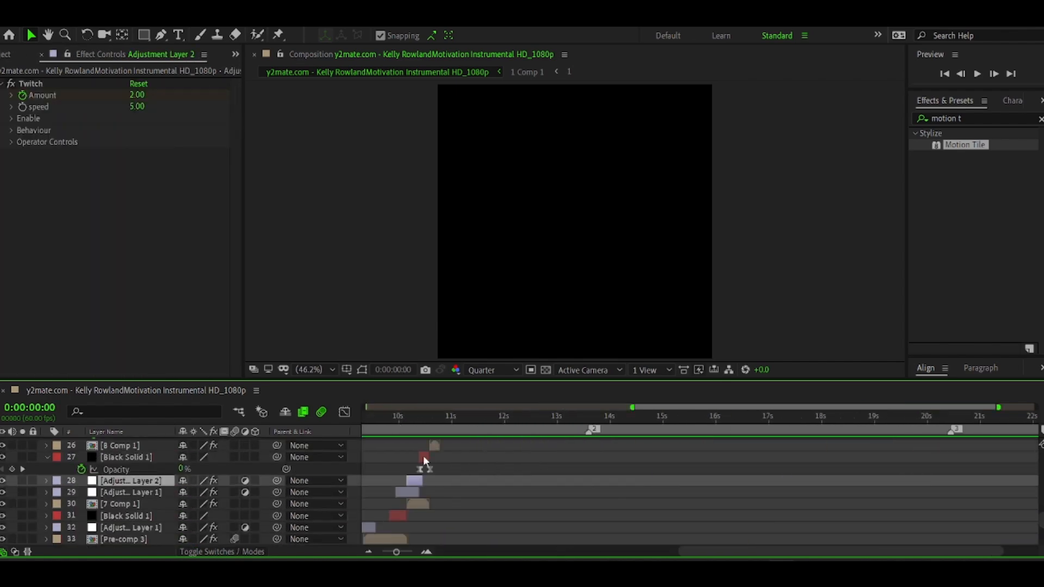
scroll(423, 457, "up", 3)
left_click(426, 515)
key("u")
left_click(433, 458)
key("u")
scroll(435, 462, "up", 4)
left_click(443, 470)
key("u")
left_click(446, 445)
key("u")
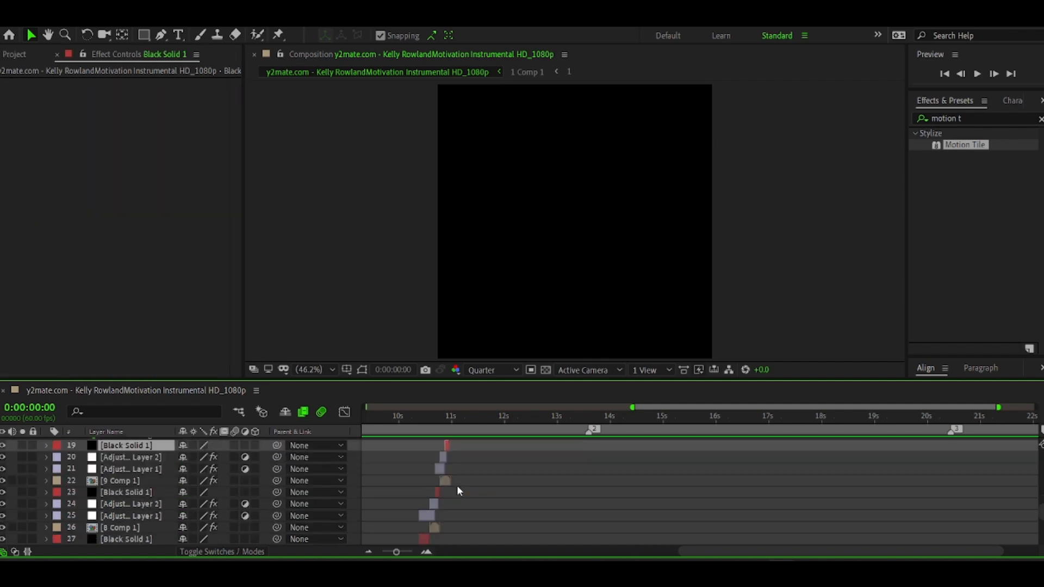
Enable motion blur on 10 Comp 1 and collapse its keyframes
scroll(457, 485, "up", 2)
left_click(461, 457)
left_click(234, 456)
key("u")
scroll(460, 481, "up", 4)
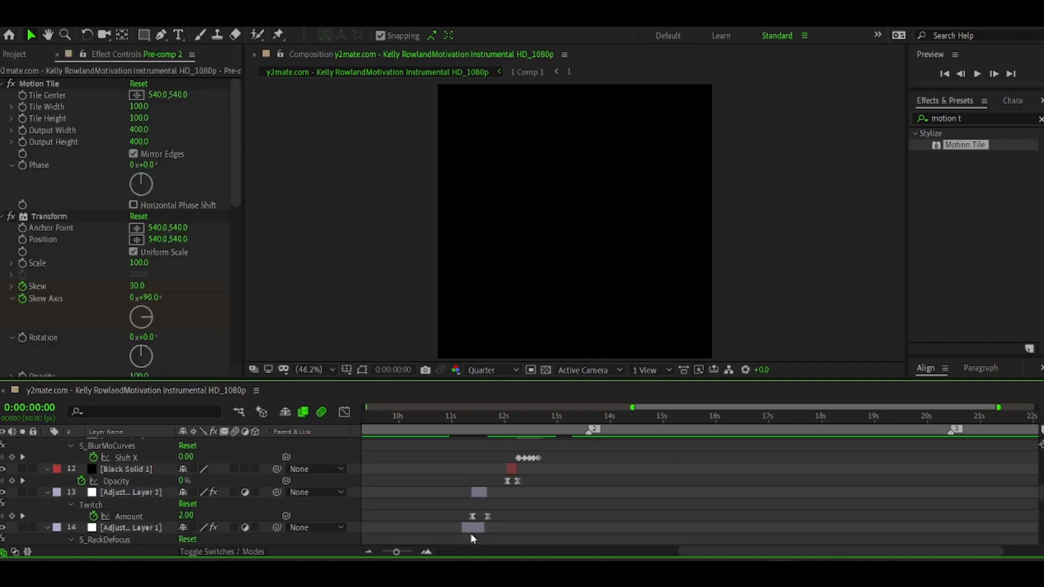
Enable motion blur on 12 Comp 1 and collapse the keyframes of layers 14 to 9
left_click(471, 529)
key("u")
left_click(479, 493)
key("u")
scroll(511, 476, "up", 4)
left_click(526, 538)
left_click(236, 537)
key("u")
left_click(517, 504)
key("u")
left_click(538, 481)
key("u")
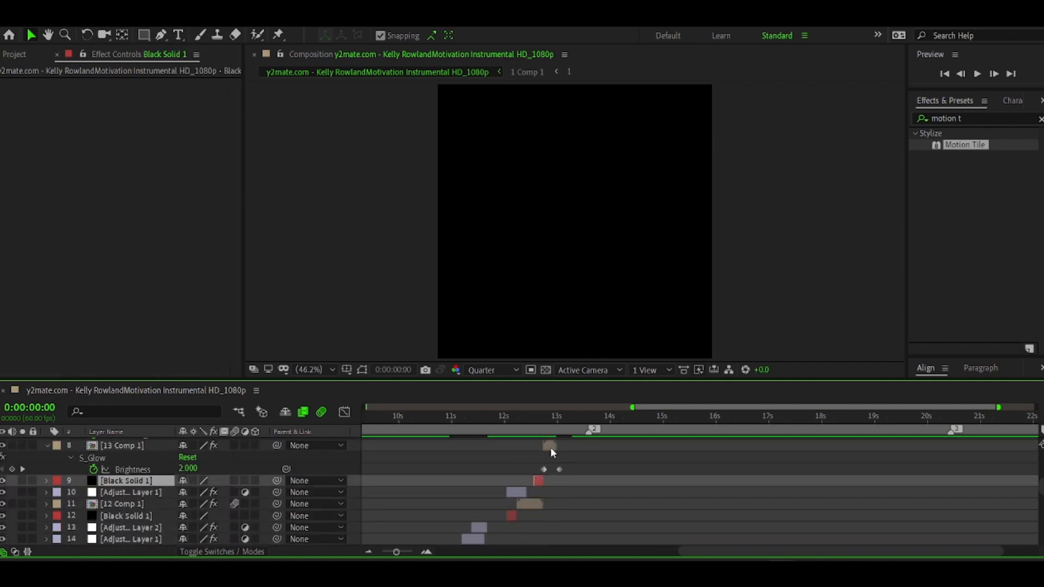
Examine the effects applied to 13 Comp 1 and 10 Comp 1
left_click(550, 446)
scroll(149, 301, "down", 10)
key("e")
scroll(128, 489, "down", 6)
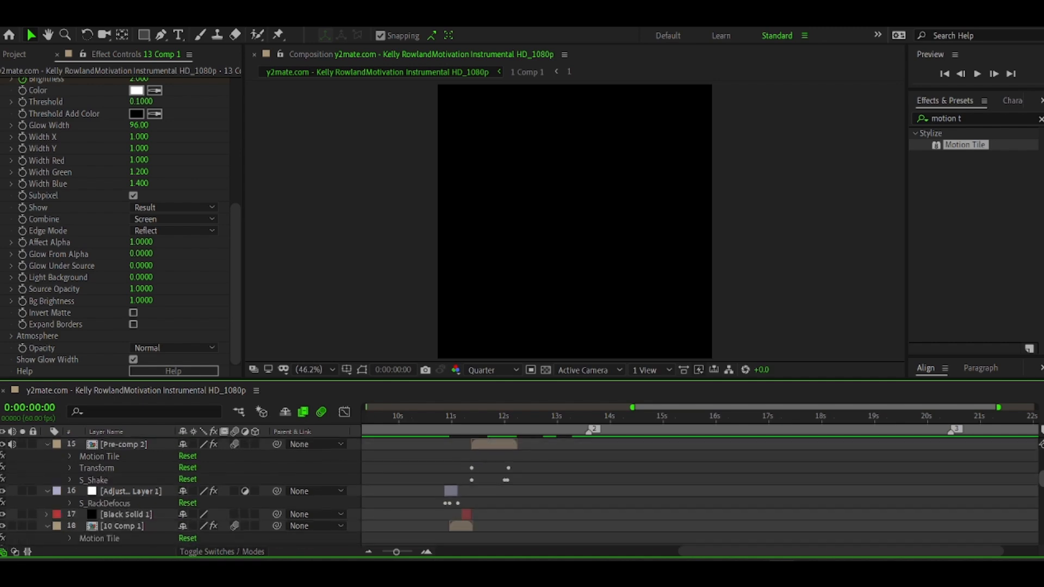
left_click(127, 468)
key("i")
left_click(234, 464)
scroll(591, 496, "down", 10)
Replay the edit from the beginning and from 0:00:06:26 to check the motion blur on the clips
key("Home")
left_click_drag(396, 552, 380, 552)
key("space")
key("space")
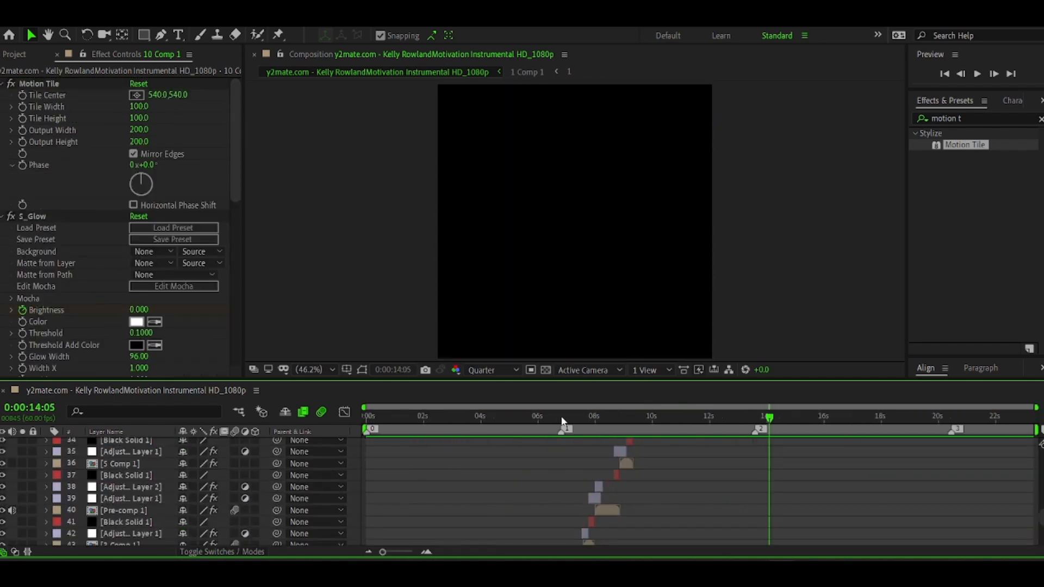
left_click(551, 417)
key("space")
left_click(550, 417)
key("space")
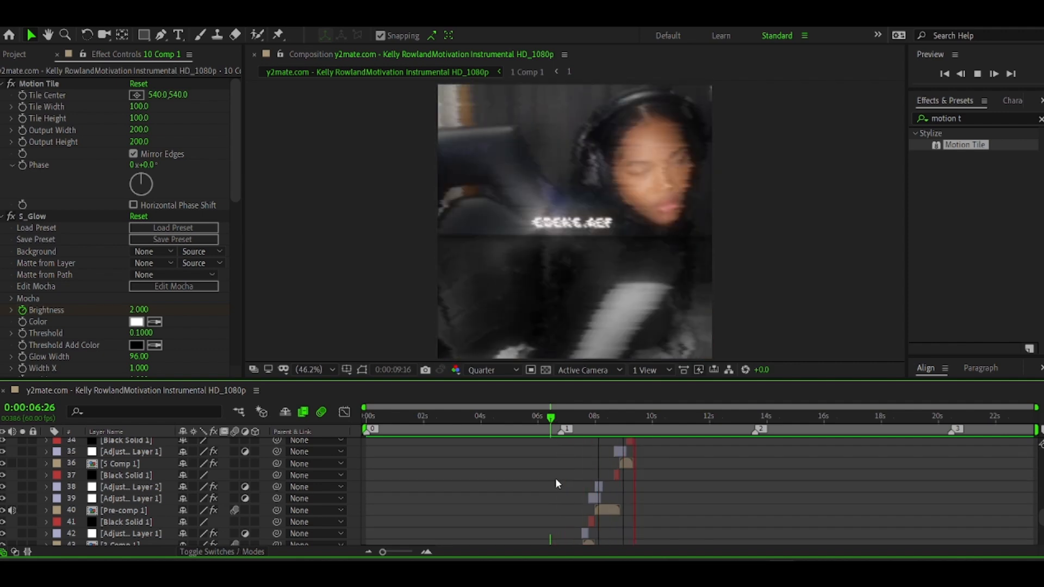
left_click(553, 417)
Enable motion blur on Pre-comp 4 and replay the edit from 0:00:04:53
scroll(561, 514, "up", 10)
left_click(744, 492)
left_click(741, 418)
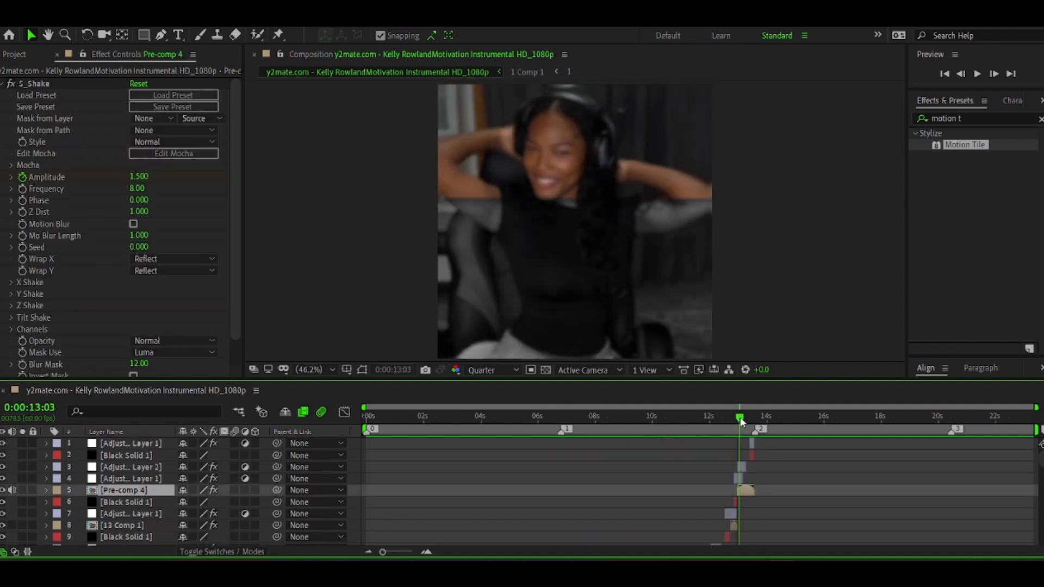
left_click(234, 490)
left_click(507, 418)
key("space")
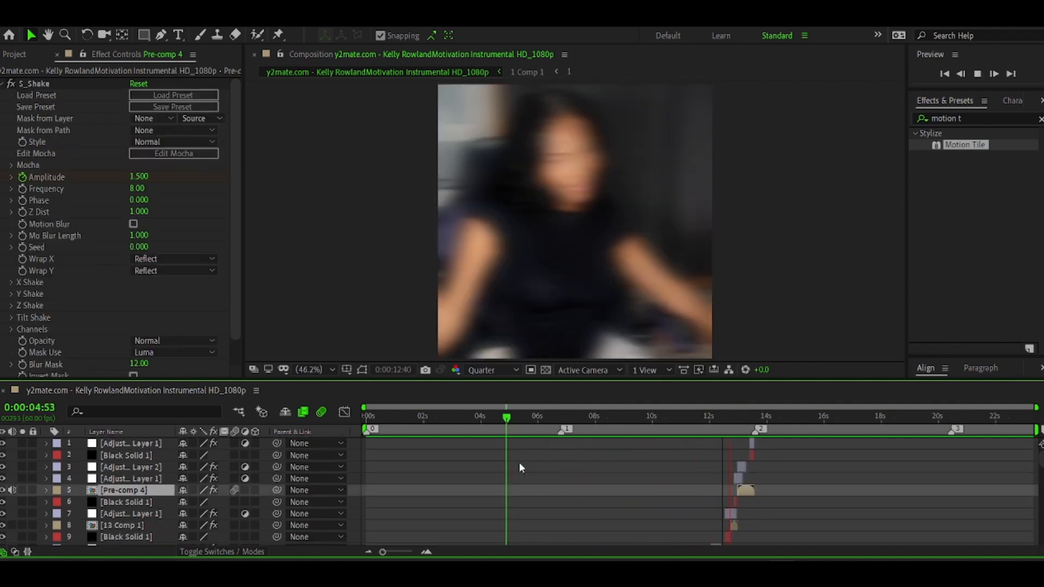
key("space")
Pre-compose all the edited clips and effect layers as "main" and replay the edit
scroll(544, 495, "down", 15)
left_click(570, 515)
key("ctrl+a")
key("ctrl+shift+c")
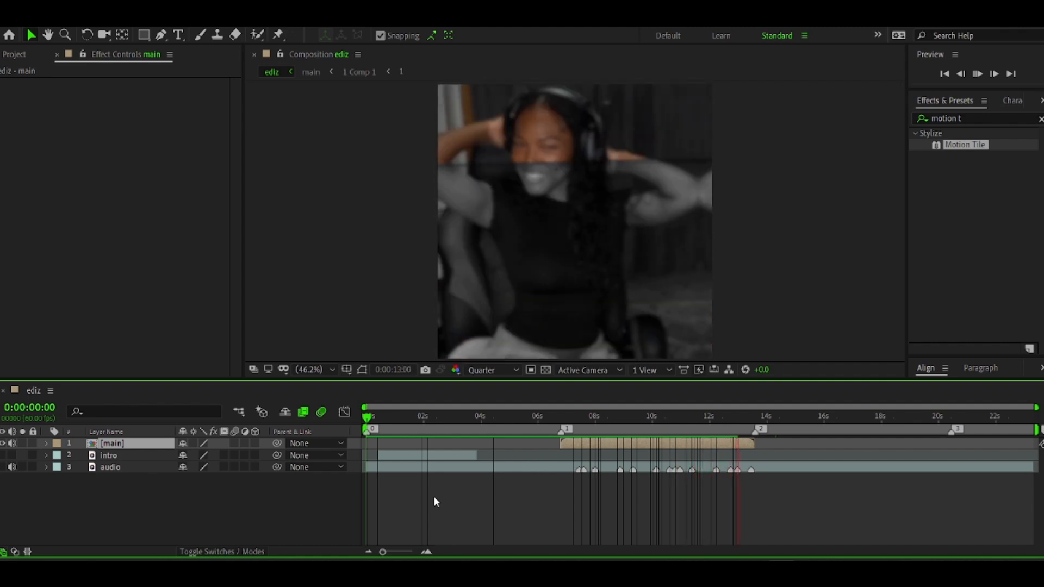
left_click(539, 416)
key("space")
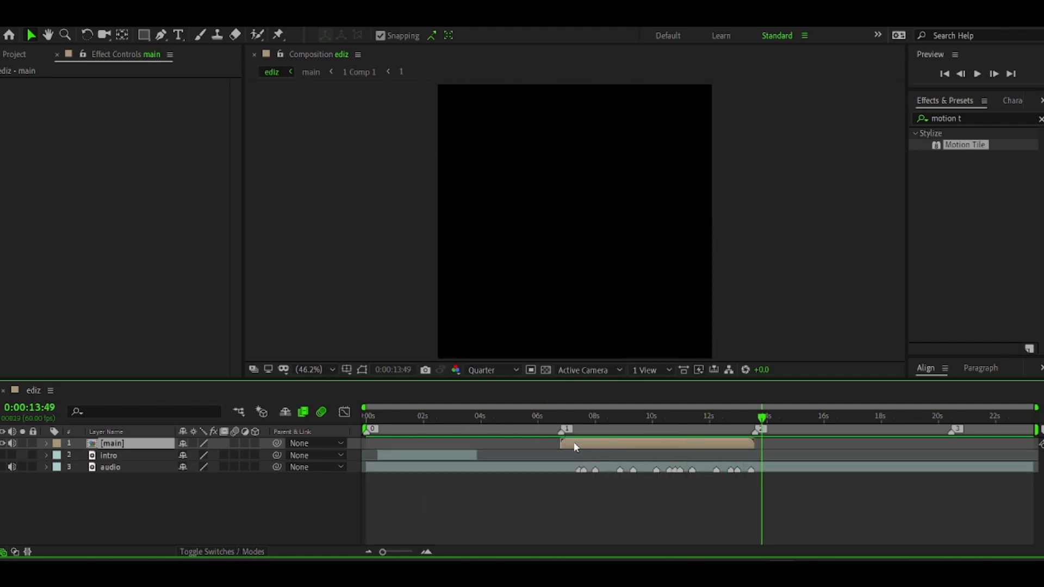
Turn on the intro clip's video and audio and preview it up to its end
left_click(4, 456)
left_click(12, 456)
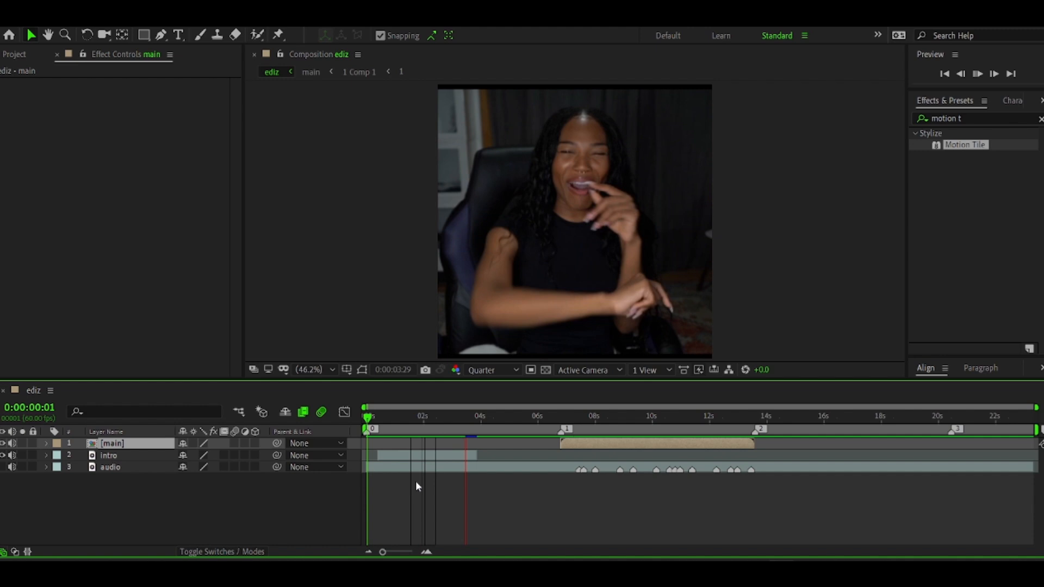
left_click(460, 418)
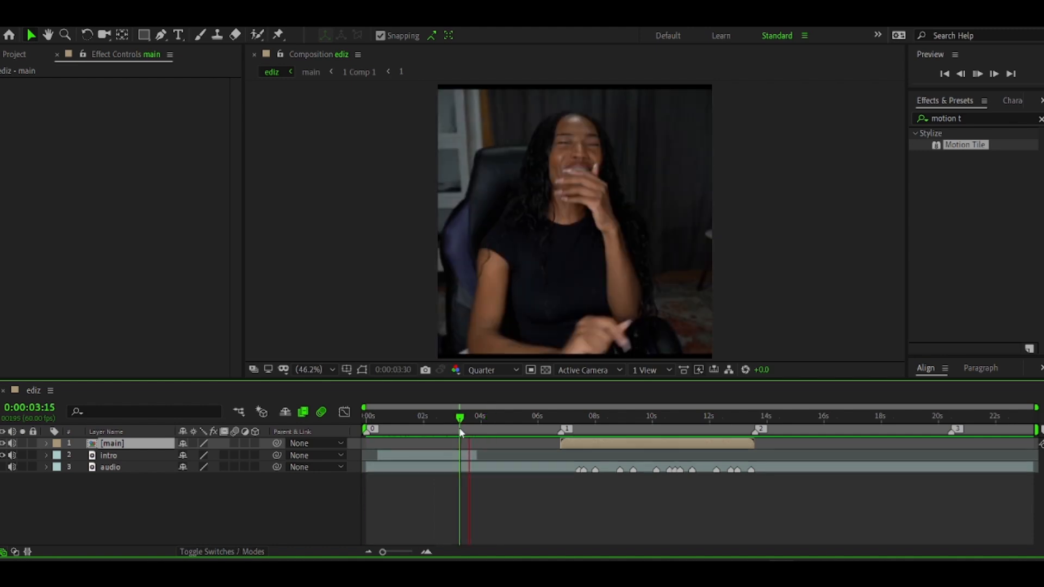
key("space")
Split the intro clip near its end, delete the leftover piece and shift the clip towards the start of main
left_click(467, 455)
key("ctrl+shift+d")
key("Delete")
left_click(467, 455)
key("equal")
key("equal")
left_click_drag(700, 456, 722, 456)
Fade out the intro's sound with Audio Levels keyframes, setting the one at the clip's end to -30 dB
left_click_drag(700, 418, 722, 422)
key("l")
left_click(82, 467)
left_click(190, 467)
type("-30$")
key("Return")
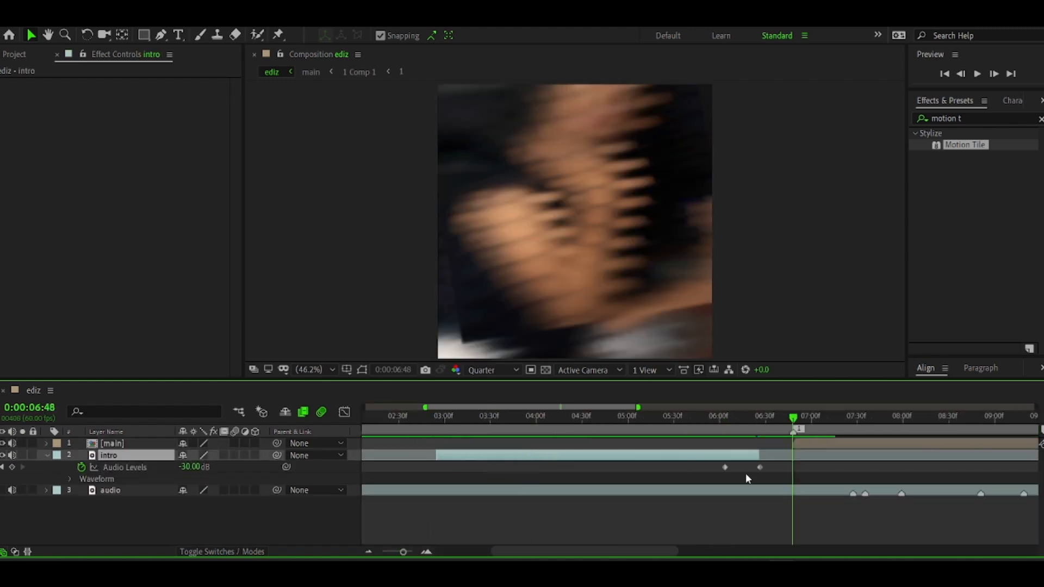
Move the intro clip so its audio fade begins at main's start, 0:00:06:48, and replay from the beginning
left_click(370, 552)
left_click(370, 552)
left_click(369, 552)
left_click(370, 552)
key("Home")
key("space")
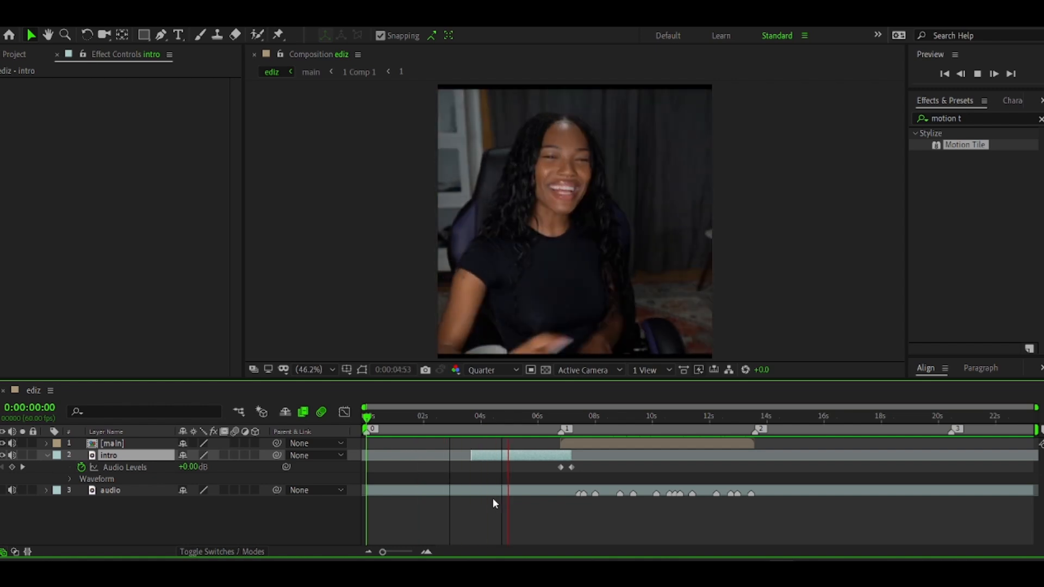
Try extending the start of the intro clip and replay the edit from 0:00:02:53
left_click(494, 503)
left_click(476, 417)
left_click(473, 456)
left_click_drag(471, 456, 436, 456)
left_click(441, 423)
key("space")
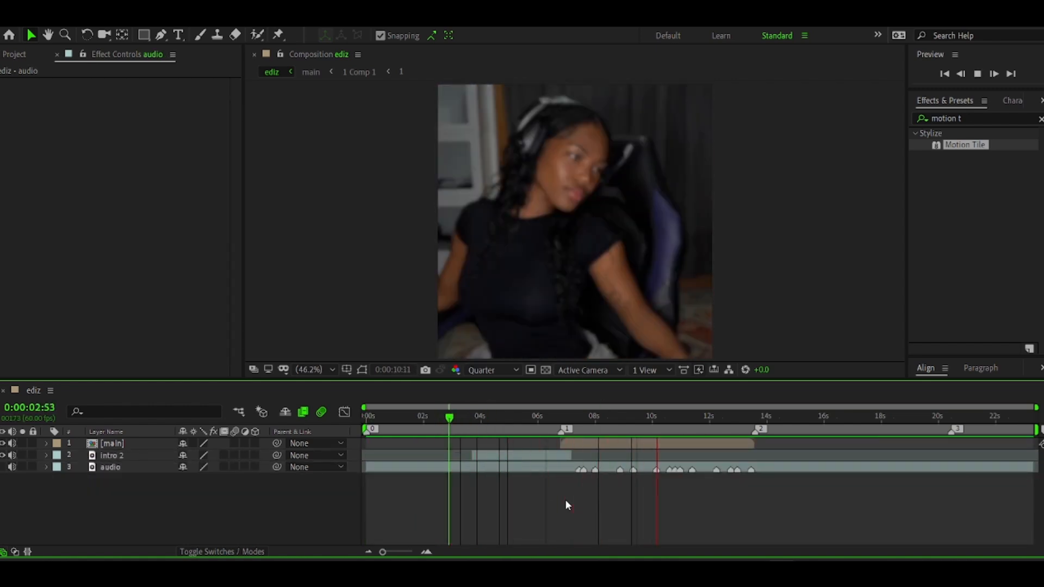
Scale up intro 2 to fill the frame and pre-compose it as intro 2 Comp 1
left_click(538, 456)
key("s")
key("s")
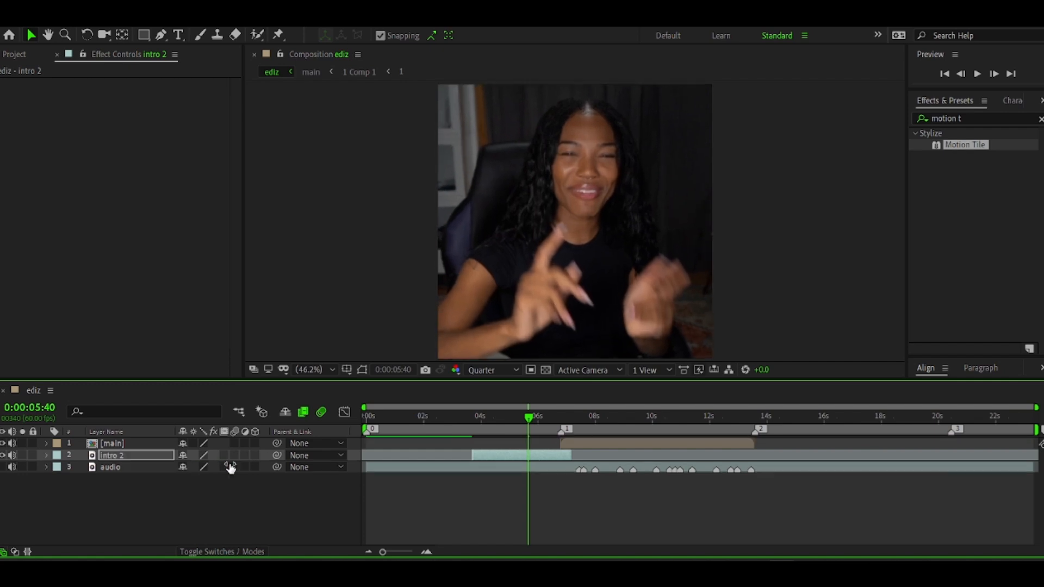
key("ctrl+shift+c")
left_click(406, 294)
Set intro 2 Comp 1's Scale to 70% and replay from 0:00:03:05
key("s")
left_click(224, 467)
type("70")
left_click(455, 419)
key("space")
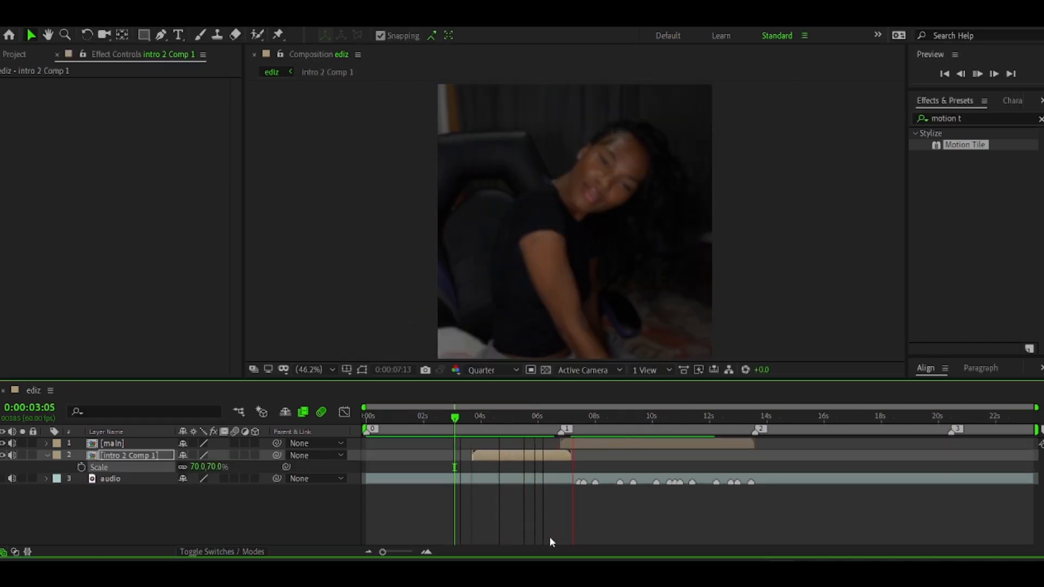
key("space")
Animate intro 2 Comp 1's Scale from 0% at 0:00:03:42 to 70% at about 0:00:05:05, with easing and motion blur
scroll(508, 482, "up", 5)
key("alt+shift+s")
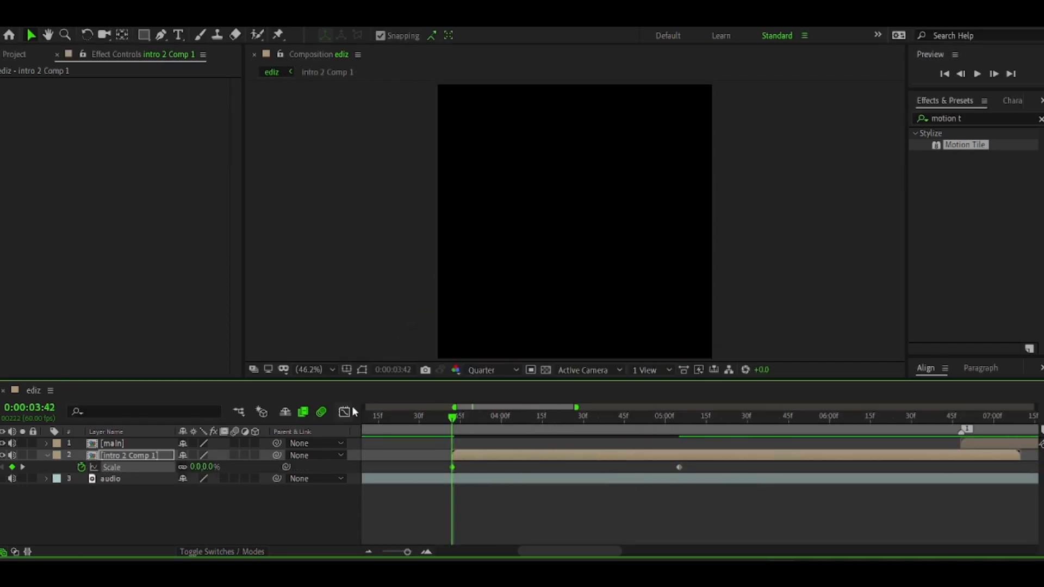
left_click(346, 411)
left_click(235, 456)
left_click(345, 412)
scroll(541, 456, "down", 4)
left_click(671, 417)
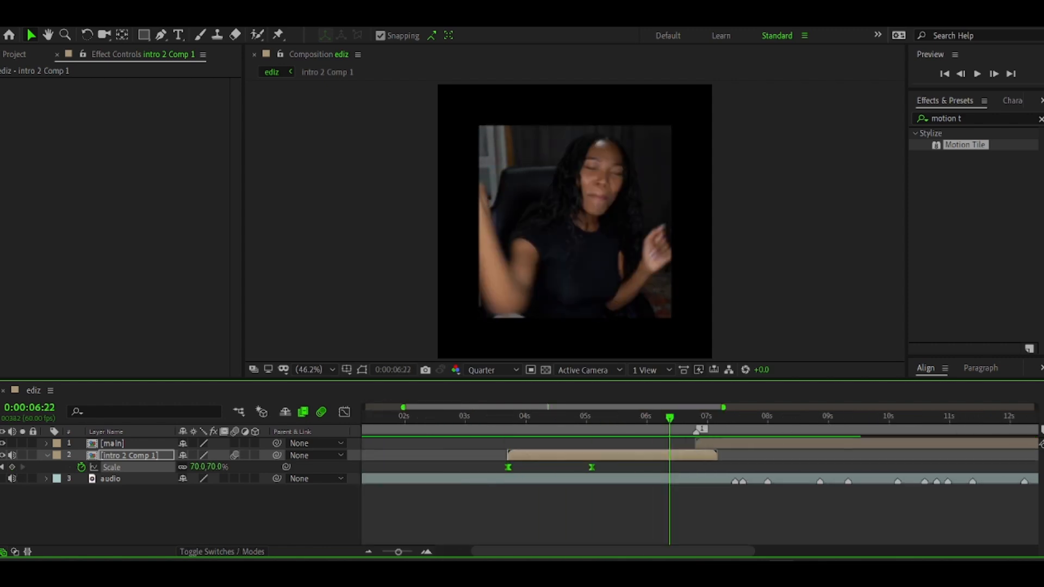
Hold the intro's Scale at 70% until about 0:00:06:17 and keyframe it to 115% at 0:00:06:48, easing the curve
scroll(647, 455, "up", 3)
left_click(687, 418)
left_click(12, 467)
left_click(759, 418)
key("Page_Up")
left_click(215, 467)
type("115")
key("Return")
left_click(345, 412)
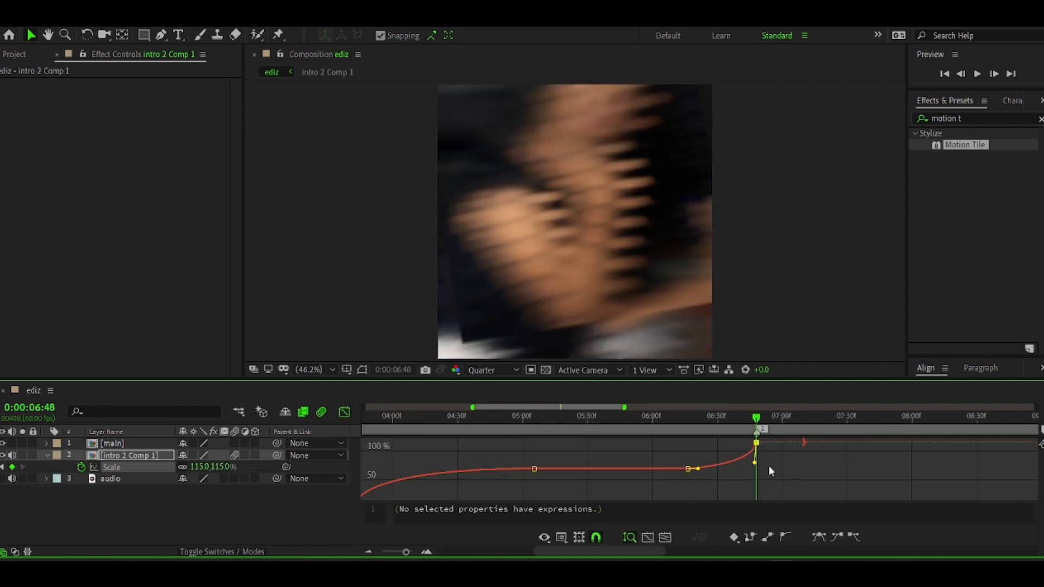
Reshape the intro's Scale curve to dip before rising to 115% at 0:00:06:48, and replay the transition into the main edit
left_click(643, 418)
left_click_drag(698, 468, 742, 496)
left_click(680, 419)
key("space")
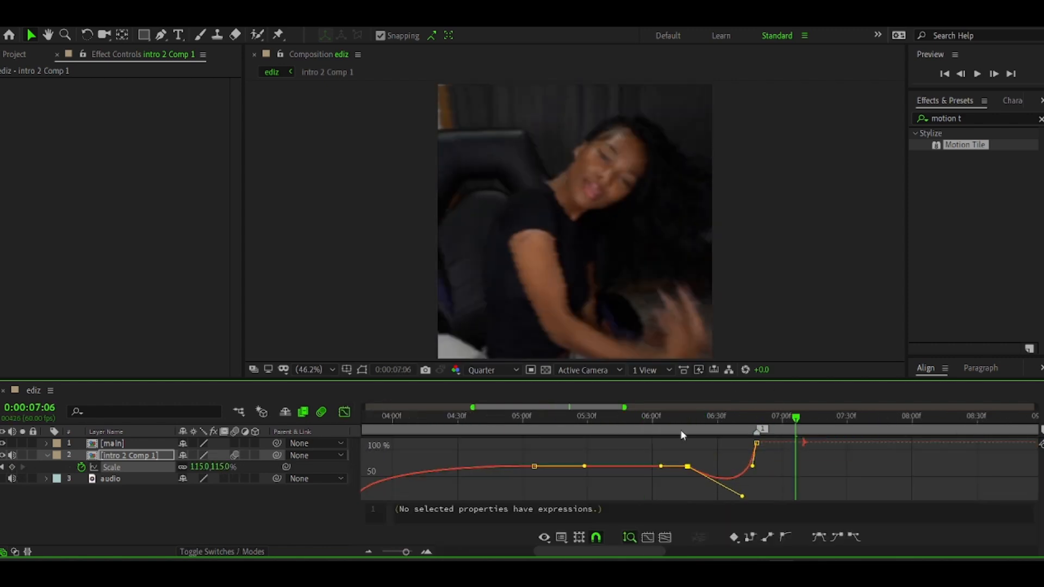
left_click(431, 418)
left_click(344, 412)
left_click(369, 552)
left_click(369, 551)
key("space")
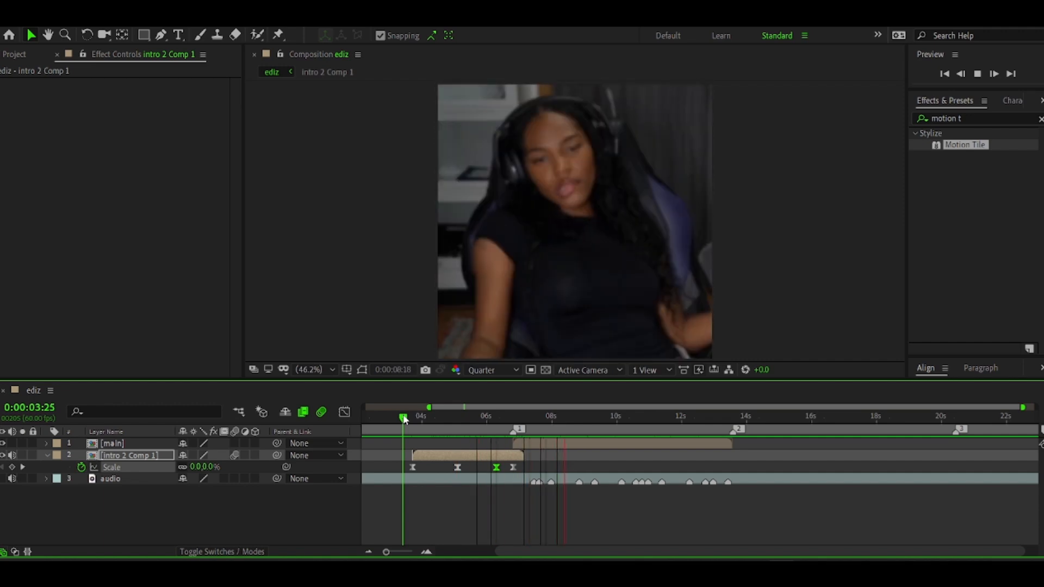
left_click(457, 417)
left_click_drag(456, 417, 474, 419)
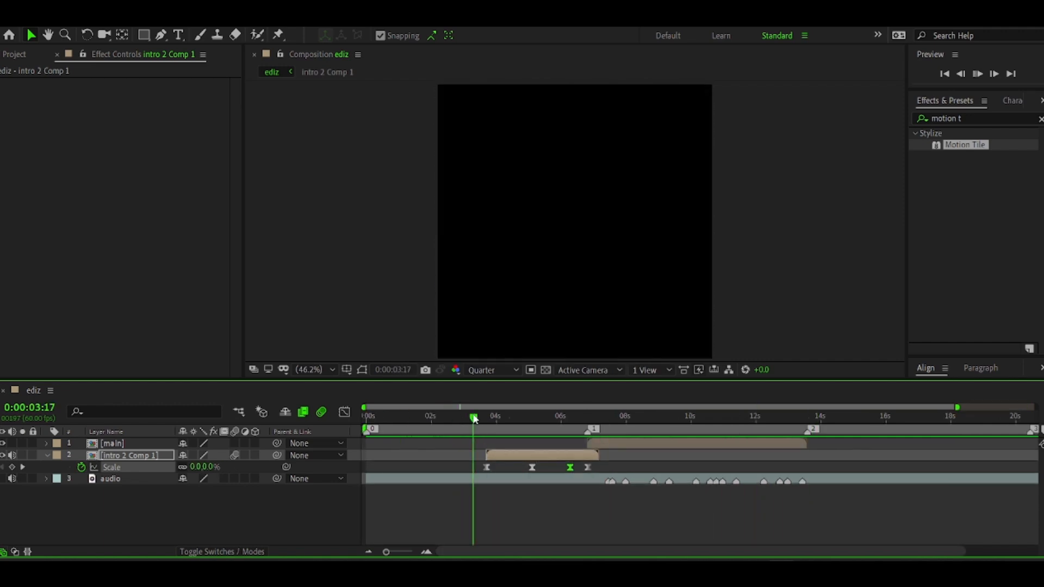
Add an adjustment layer above intro 2 Comp 1 and trim it to span 0:00:03:42 to 0:00:06:48
left_click(570, 456)
left_click_drag(977, 116, 858, 124)
left_click_drag(539, 418, 487, 418)
left_click(104, 22)
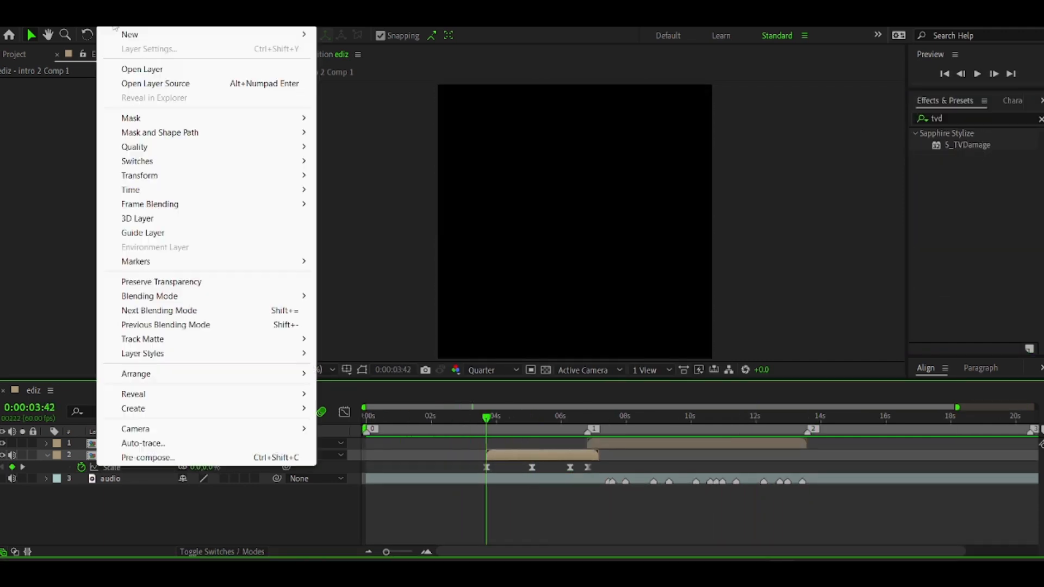
left_click(354, 120)
key("ctrl+shift+d")
key("Delete")
key("ctrl+shift+d")
key("Delete")
Apply S_TVDamage to the intro's adjustment layer, set Static Density to 0.01, and preview the intro
left_click(551, 456)
left_click_drag(973, 145, 167, 199)
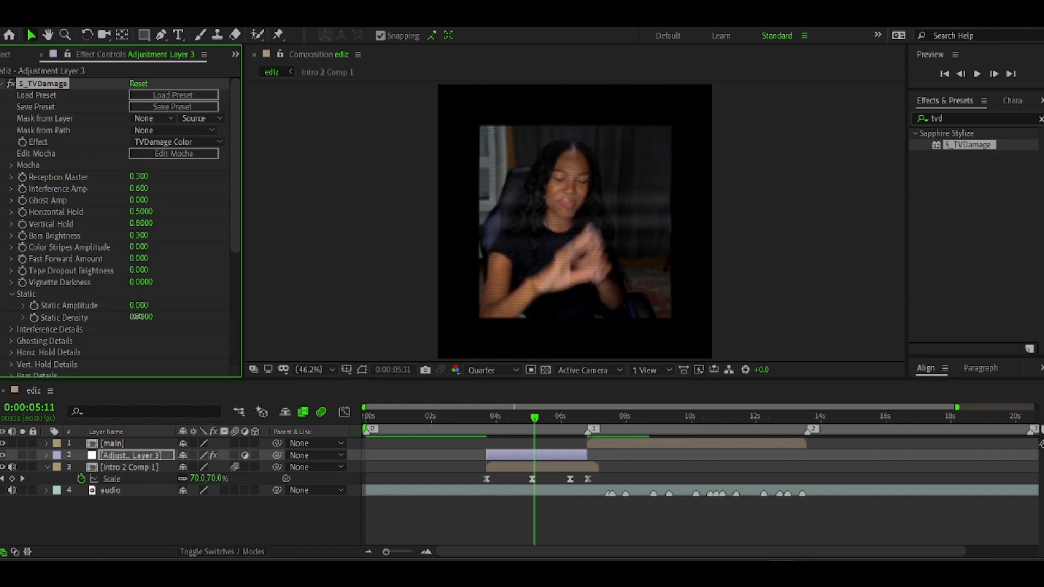
left_click(458, 428)
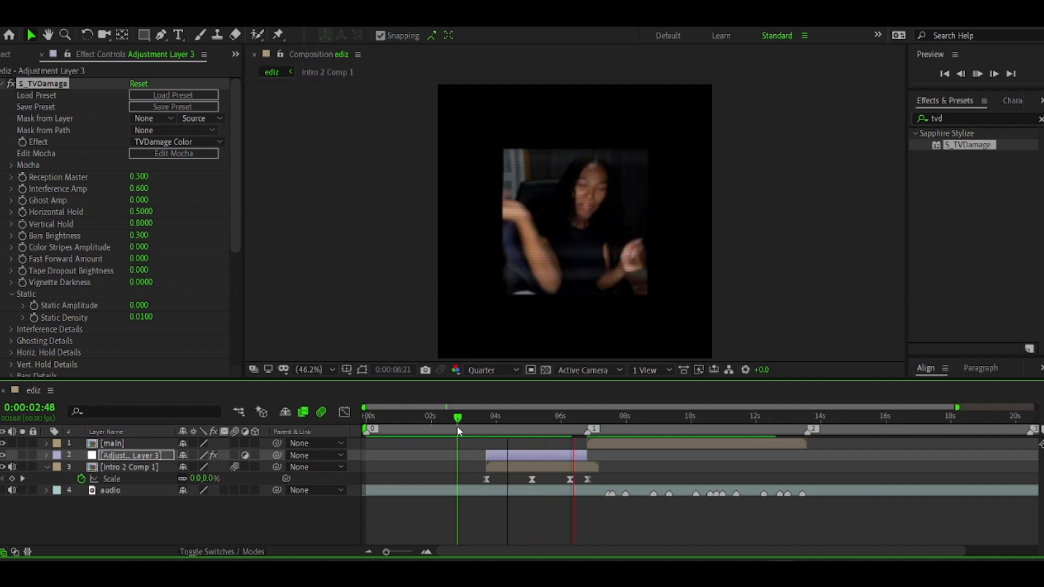
left_click(463, 425)
key("space")
key("space")
Set S_TVDamage's Horizontal Hold to 0 and replay the intro from before 0:00:03:00
left_click(142, 211)
type("0")
key("Return")
left_click(453, 421)
key("space")
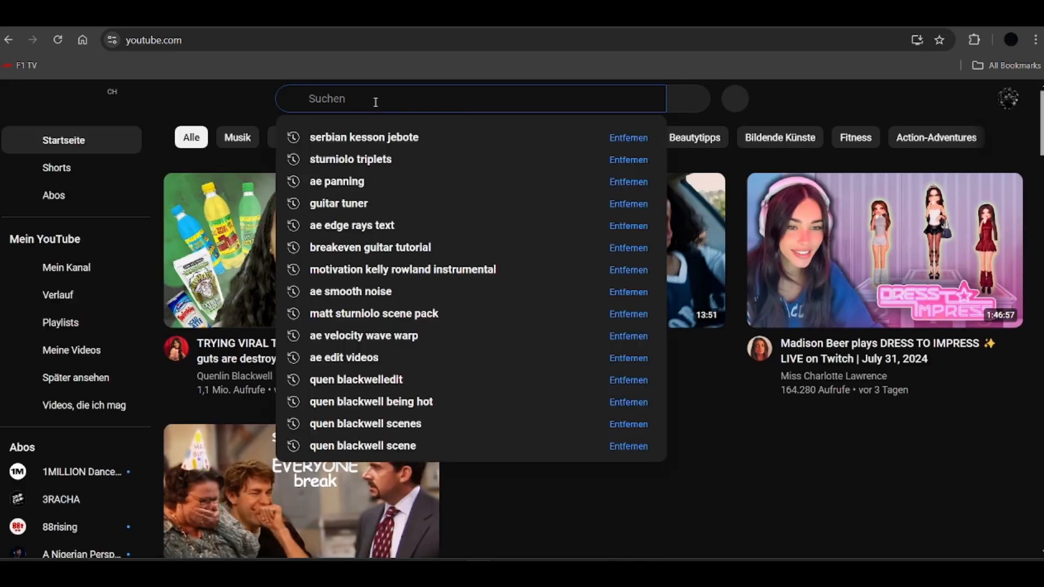
Switch to YouTube, open the "different panning shakes + their settings" tutorial from an ae panning search, and examine its S_Shake settings
left_click(348, 179)
left_click(354, 500)
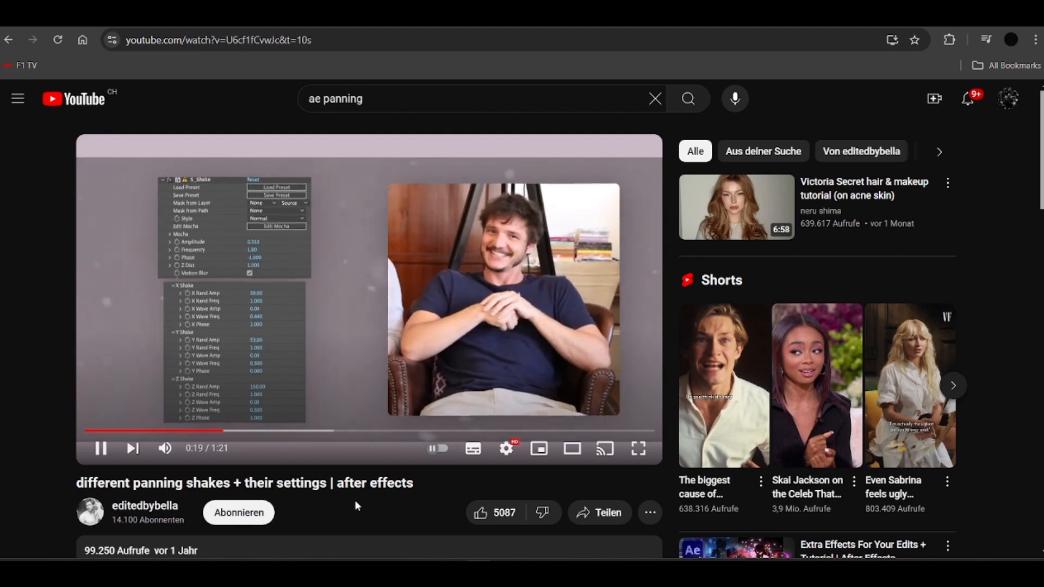
key("space")
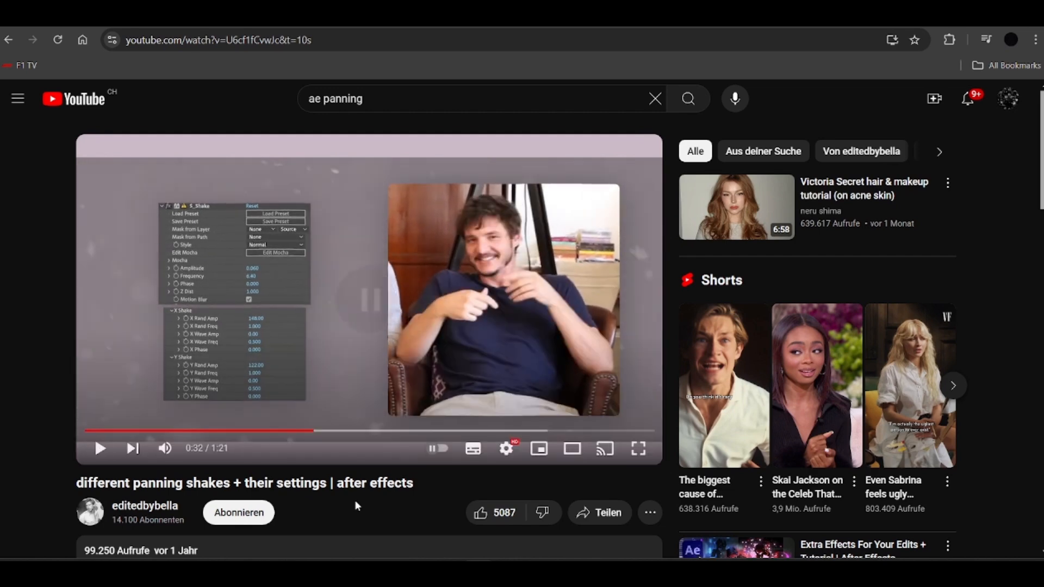
key("space")
left_click(234, 391)
left_click(234, 390)
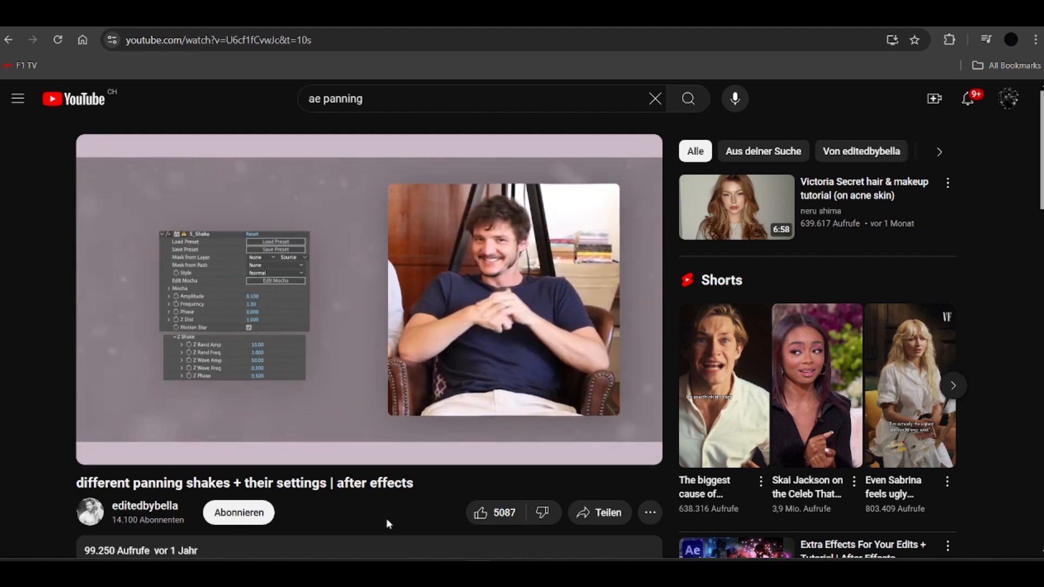
key("Right")
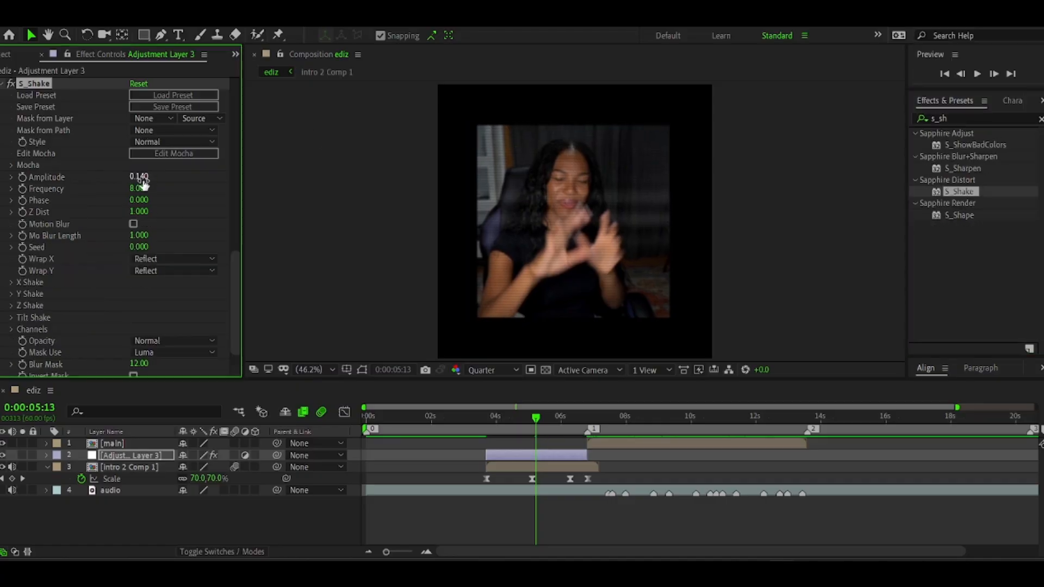
Following the tutorial, set S_Shake's Frequency to 4.60, enable Motion Blur, and set X Rand Amp to 72 and Y Rand Amp to 49
key("alt+Tab")
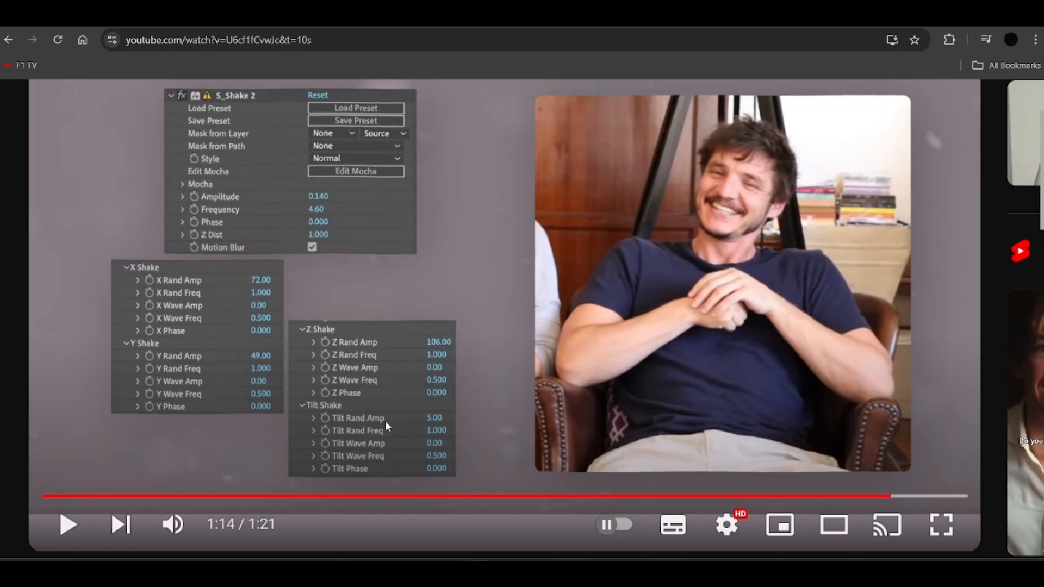
key("super+Tab")
left_click(816, 185)
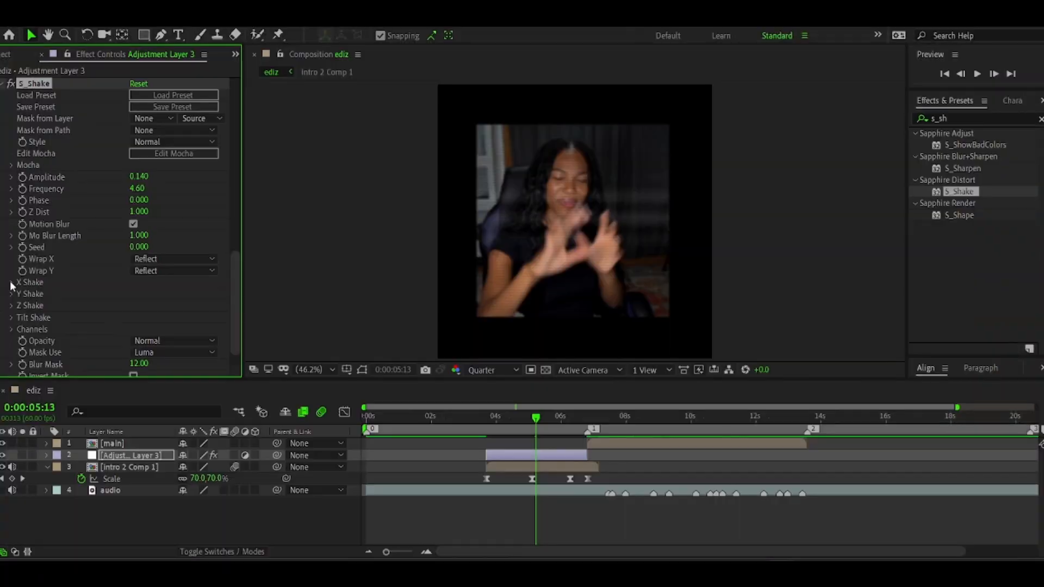
key("alt+Tab")
key("alt+Tab")
left_click(12, 352)
scroll(82, 326, "down", 2)
left_click(138, 323)
type("49")
key("alt+Tab")
key("alt+Tab")
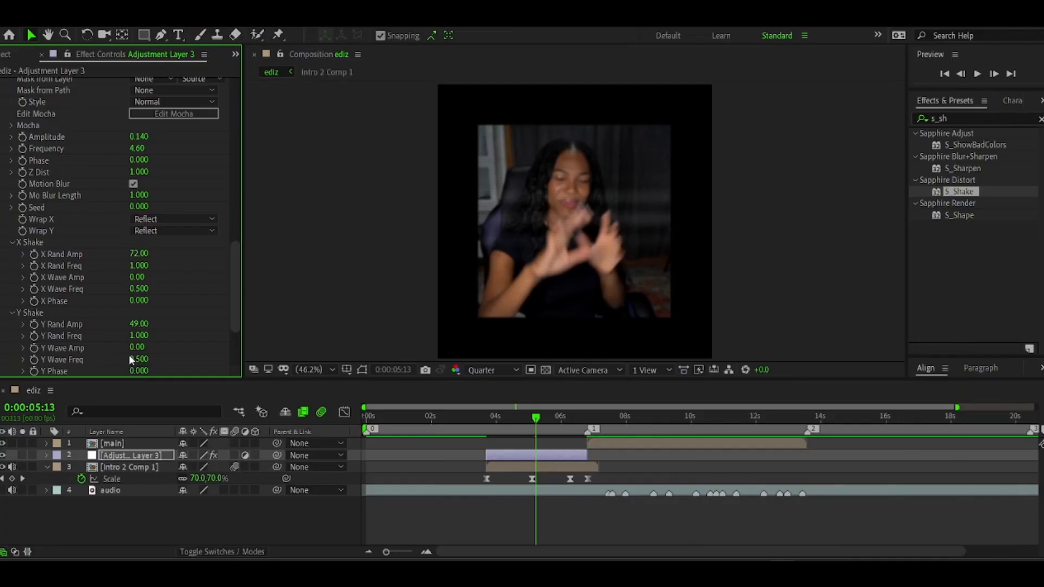
Copy the tutorial's Z Rand Amp of 106 and Tilt Rand Amp of 5 into S_Shake, and preview the intro
scroll(130, 358, "down", 2)
key("alt+Tab")
key("alt+Tab")
key("alt+Tab")
key("alt+Tab")
scroll(109, 245, "down", 3)
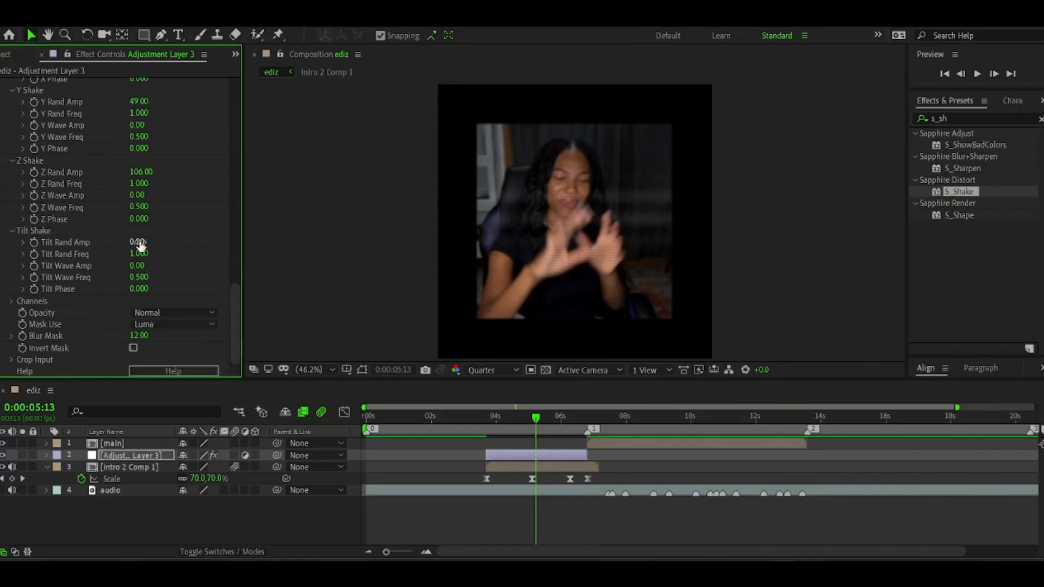
key("alt+Tab")
key("alt+Tab")
left_click(366, 419)
key("space")
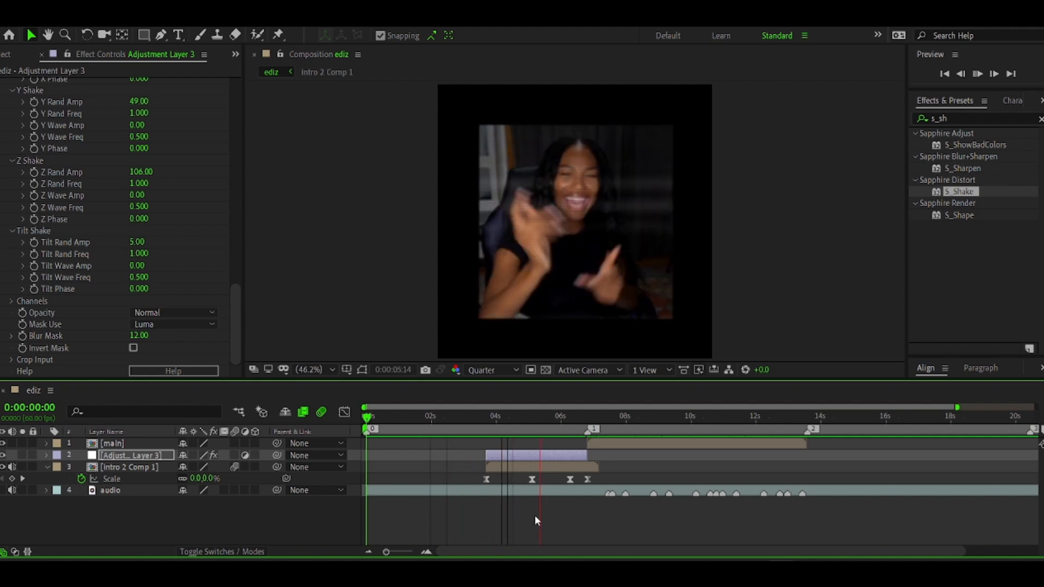
left_click(455, 422)
key("space")
Duplicate intro 2 Comp 1, trim the lower copy to start at 0:00:06:17, and pre-compose it as intro 2 Comp 2
left_click(571, 419)
key("equal")
key("equal")
left_click(702, 468)
key("ctrl+d")
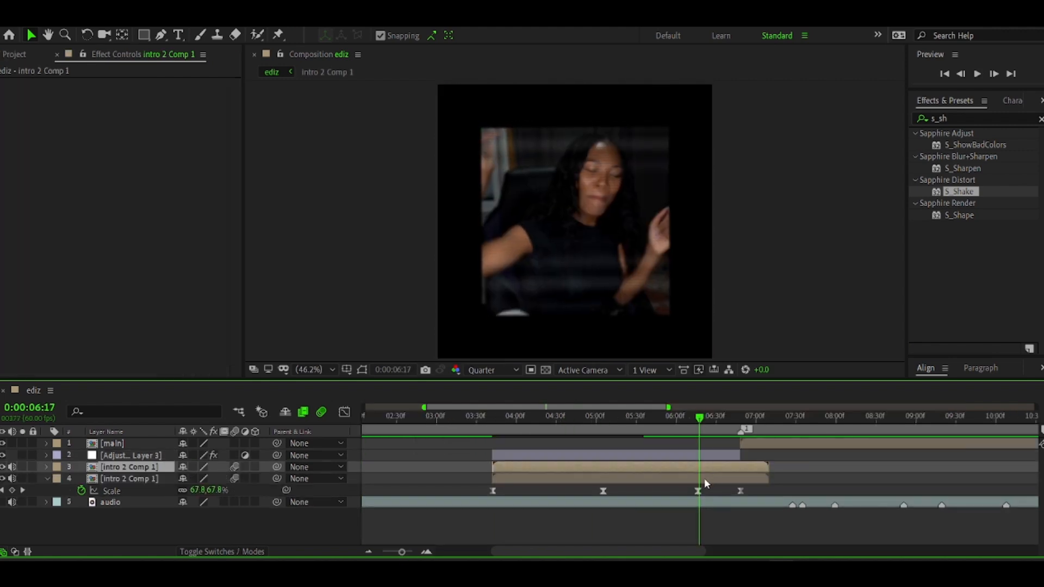
left_click(702, 479)
key("ctrl+shift+d")
left_click(693, 491)
key("Delete")
left_click(703, 479)
key("ctrl+shift+c")
key("Return")
Keyframe intro 2 Comp 2's Opacity from 100% at 0:00:06:17 to 0% at 0:00:06:48, and preview the fade
key("s")
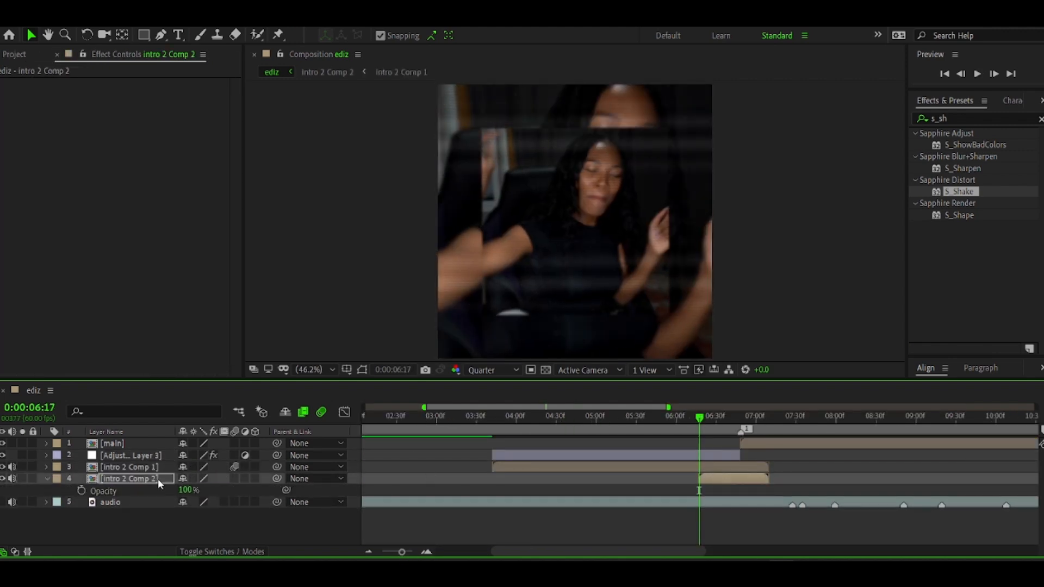
left_click(741, 418)
left_click(186, 490)
type("0")
key("Return")
left_click(446, 418)
key("space")
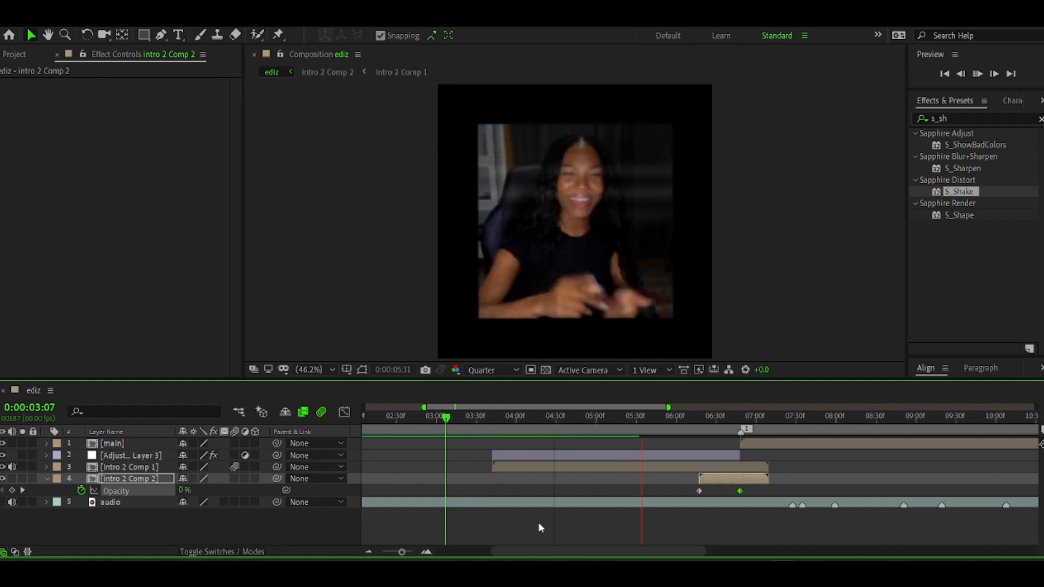
Easy-ease intro 2 Comp 2's Opacity keyframes and reshape the fade curve in the graph editor
key("space")
left_click_drag(686, 485, 764, 501)
key("F9")
left_click(345, 413)
left_click_drag(727, 441, 705, 442)
left_click(344, 412)
Scale intro 2 Comp 2 up to 260% so it fills the background, and replay the intro
left_click(720, 418)
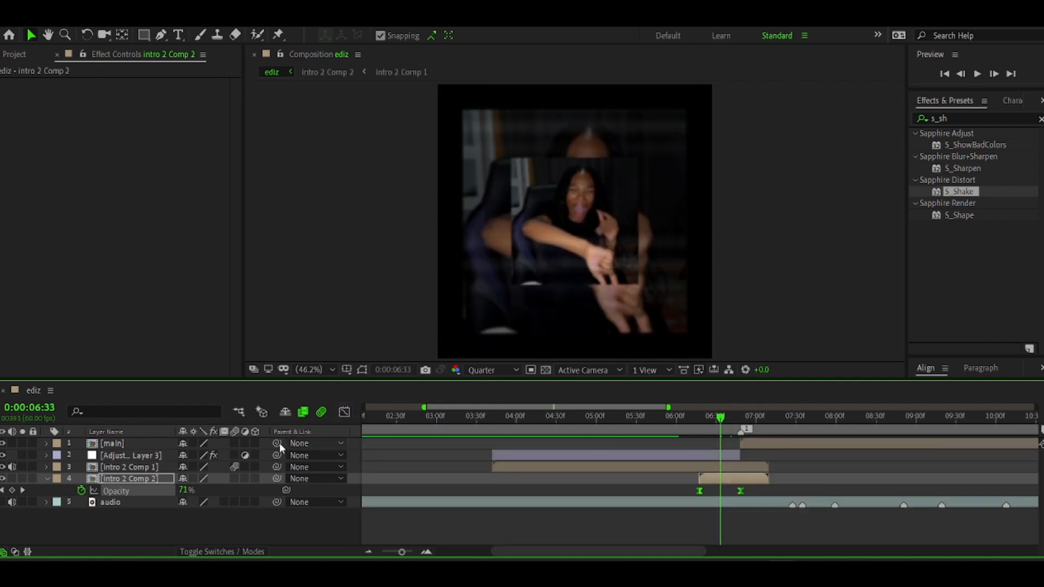
left_click_drag(243, 493, 244, 494)
left_click_drag(721, 418, 587, 419)
key("space")
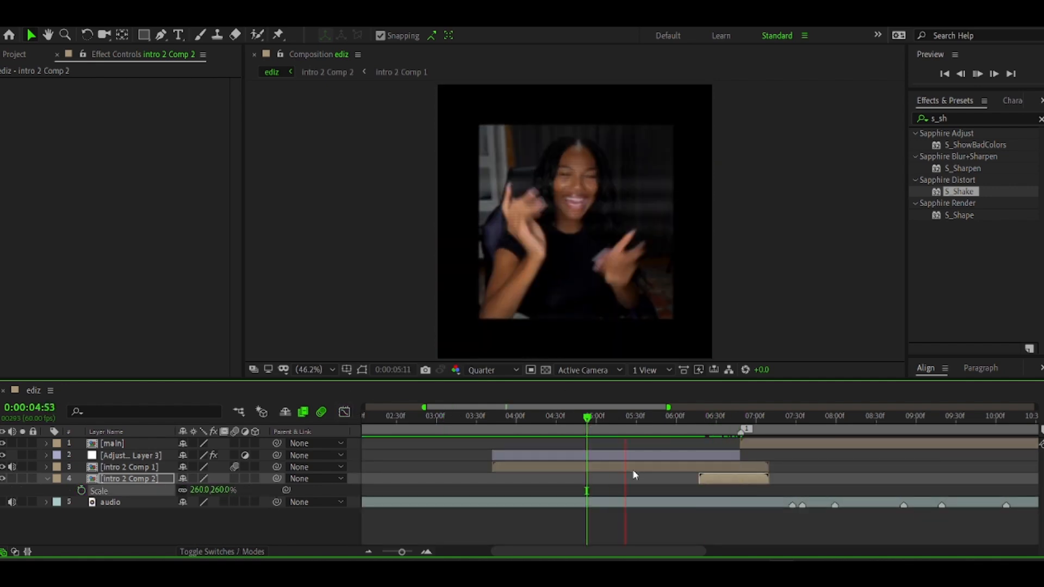
key("space")
left_click(459, 418)
key("space")
key("space")
key("space")
key("space")
left_click(778, 417)
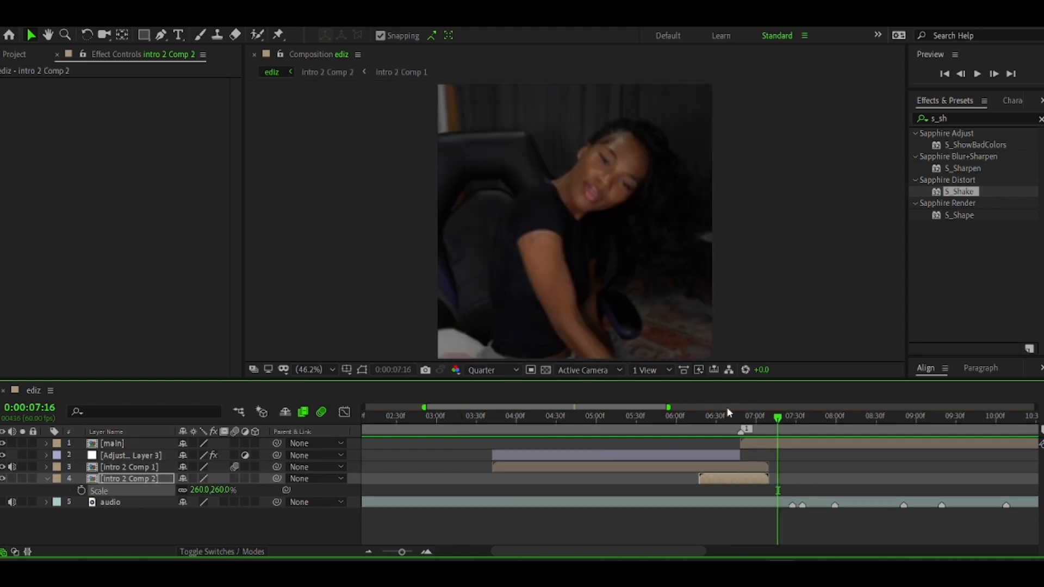
Apply Drop Shadow to intro 2 Comp 1 with Distance 10 and Softness 50, and preview from the start
left_click(732, 417)
left_click(712, 467)
left_click_drag(949, 118, 883, 126)
type("drop s")
double_click(985, 169)
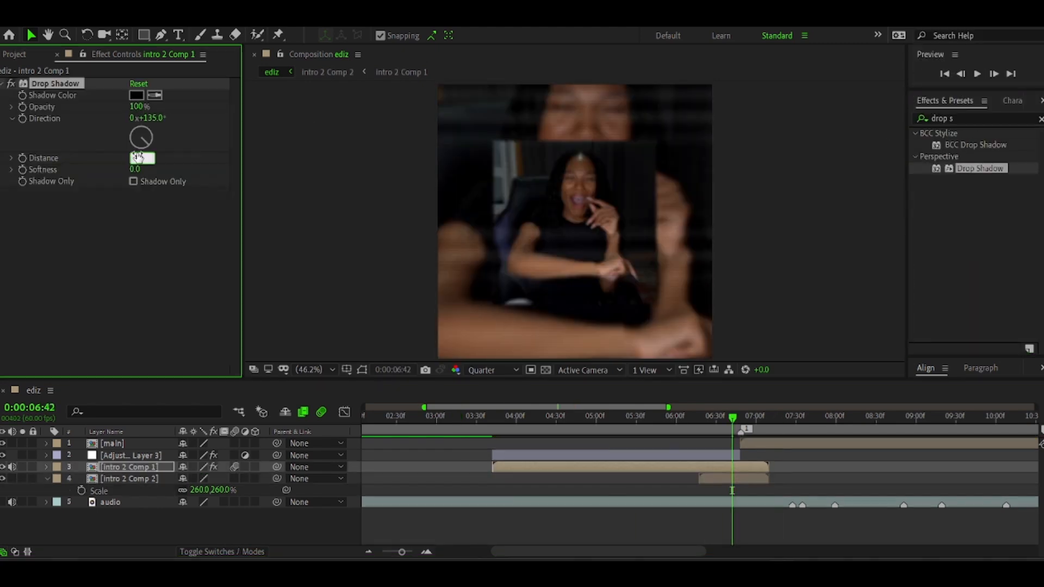
key("Return")
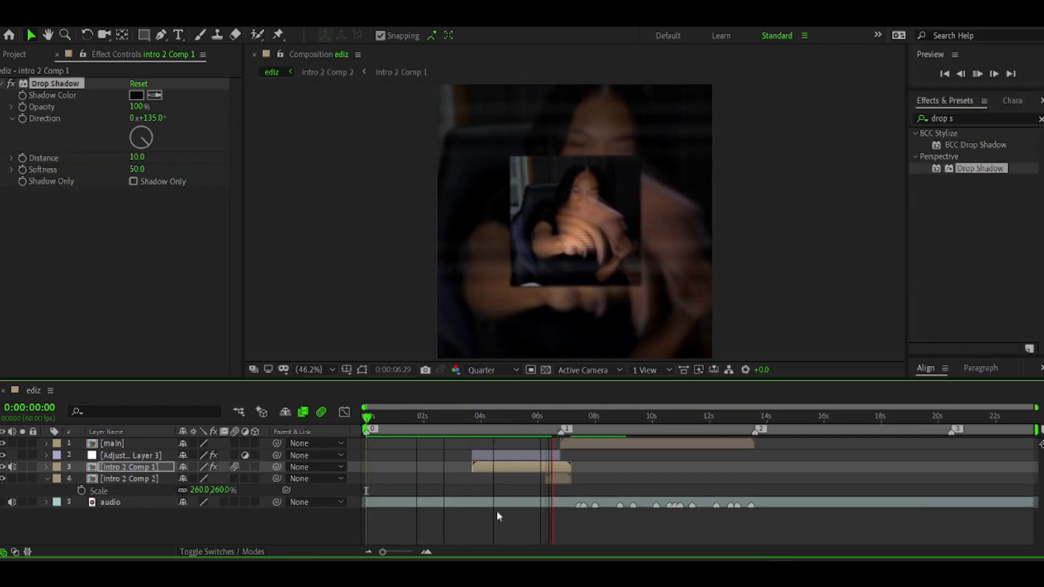
key("space")
Apply S_FreezeFrame to intro 2 Comp 2 and try 8 Freeze Frames
left_click(559, 479)
left_click_drag(955, 118, 874, 112)
type("free")
double_click(971, 145)
left_click_drag(559, 417, 556, 427)
left_click(131, 165)
type("8")
key("Return")
Try 10 Freeze Frames on intro 2 Comp 2, settle on 5, and replay the intro from about 0:00:03:00
left_click(132, 166)
type("10")
key("Return")
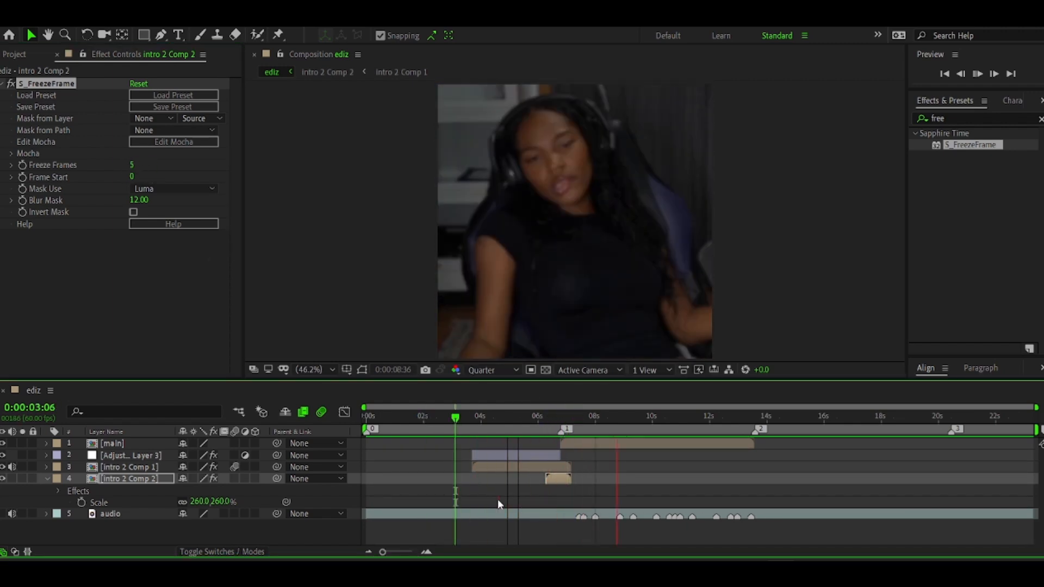
left_click(452, 418)
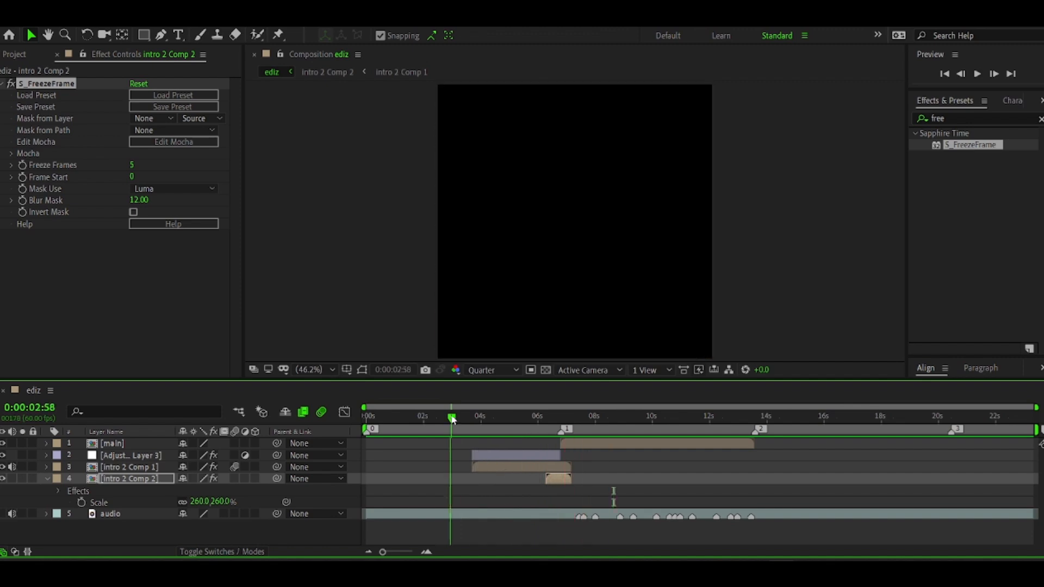
key("space")
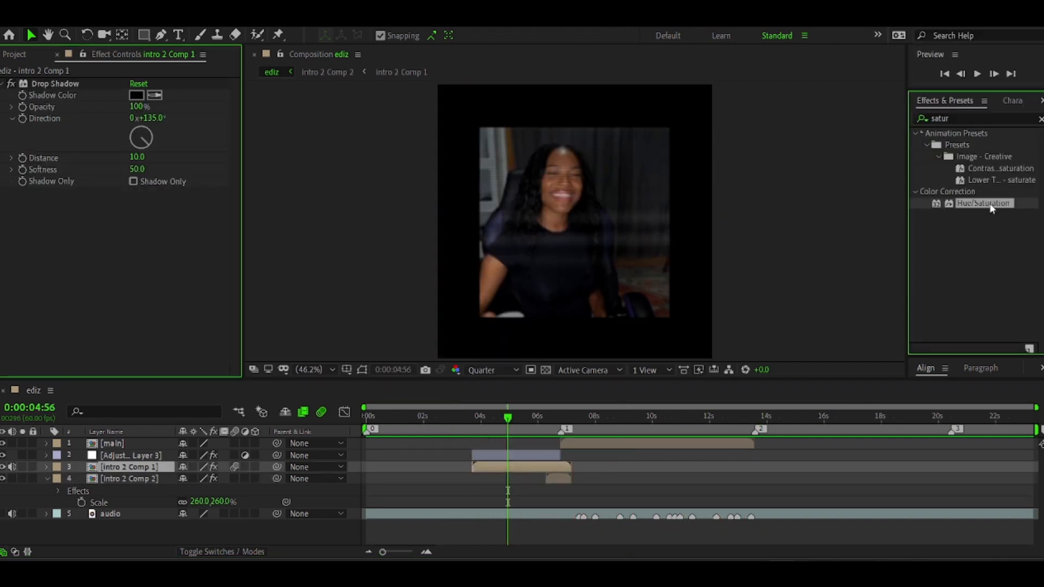
Apply Hue/Saturation to intro 2 Comp 2 with Master Saturation -100, and add an adjustment layer above main starting at 0:00:06:48
double_click(991, 209)
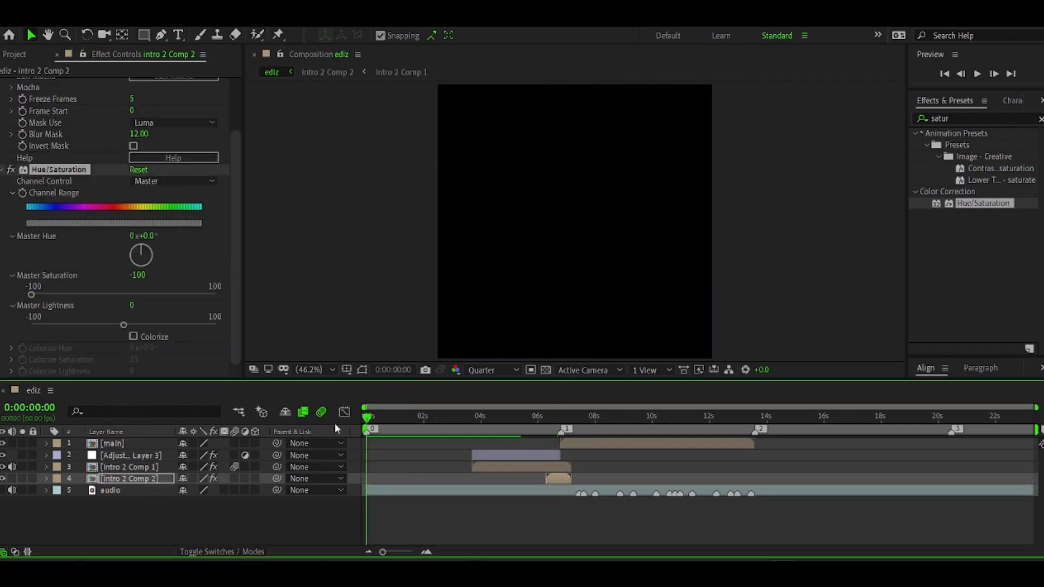
key("space")
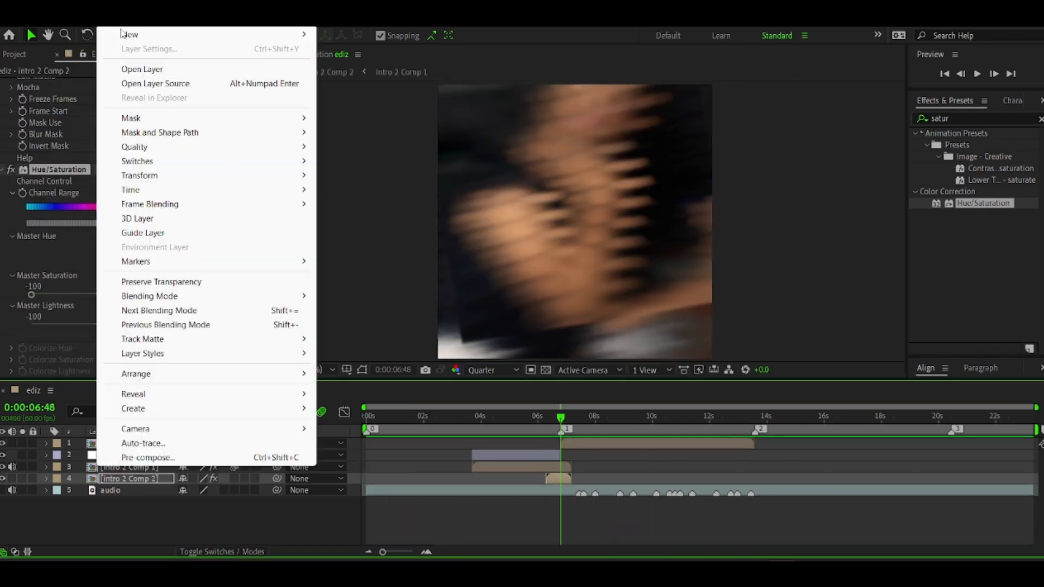
key("ctrl+alt+y")
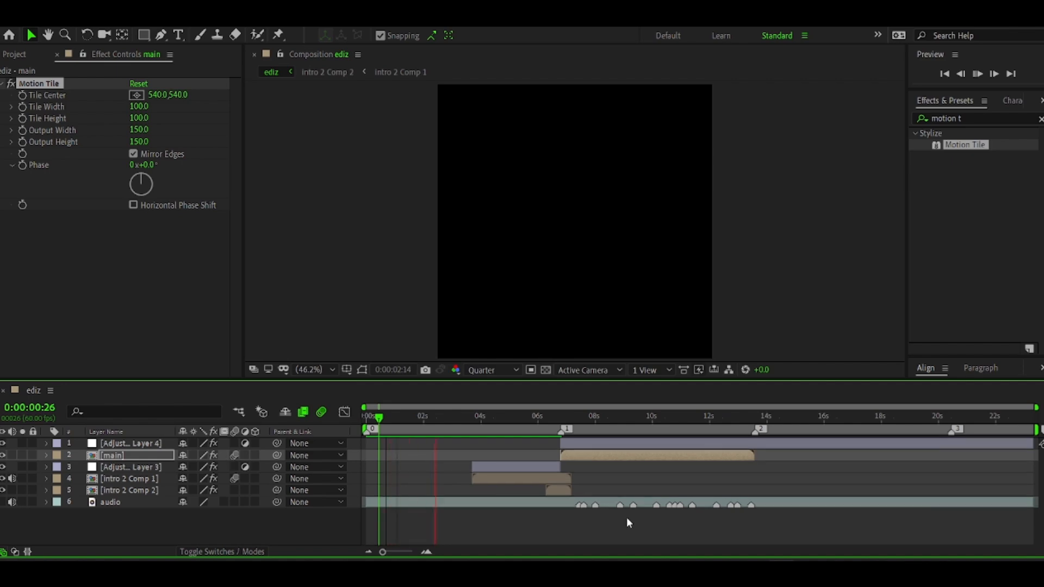
Import lgo1.mp4 from the logos folder, place it directly above the audio layer, and preview from the start
key("space")
left_click(6, 22)
mouse_move(184, 193)
left_click(224, 193)
left_click(178, 65)
double_click(293, 221)
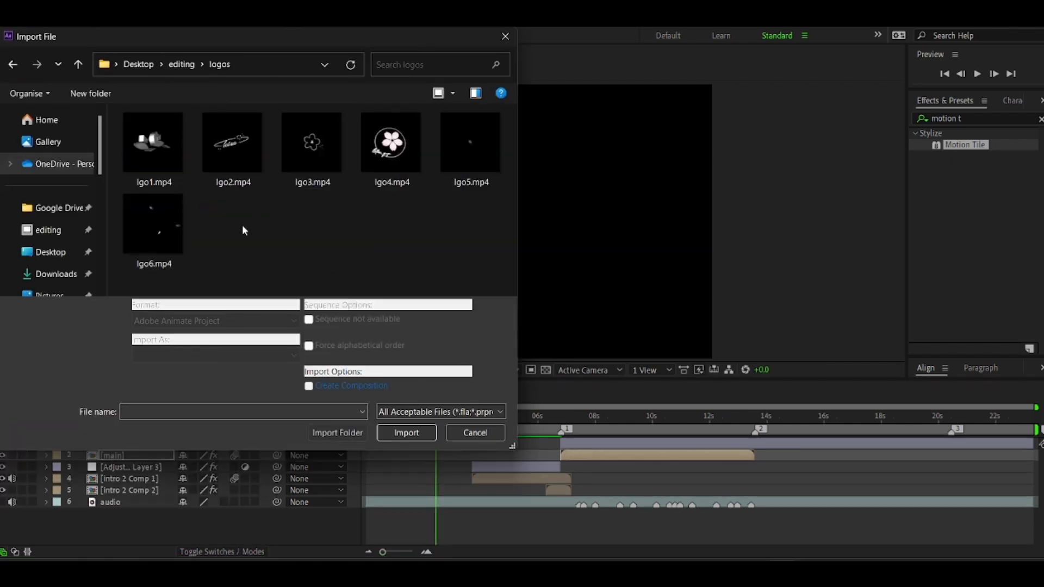
double_click(153, 142)
left_click_drag(35, 283, 391, 423)
left_click(483, 535)
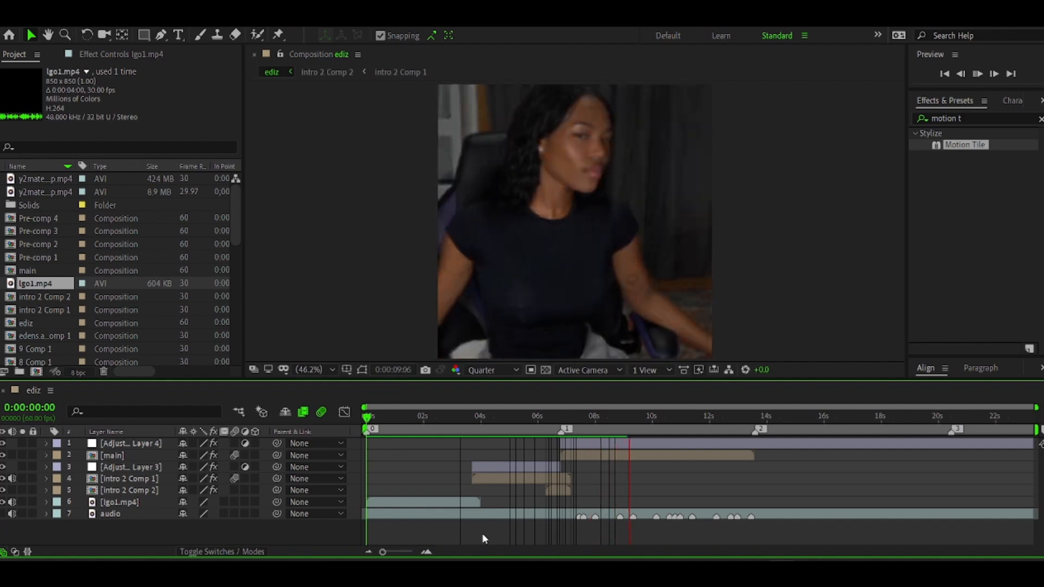
key("space")
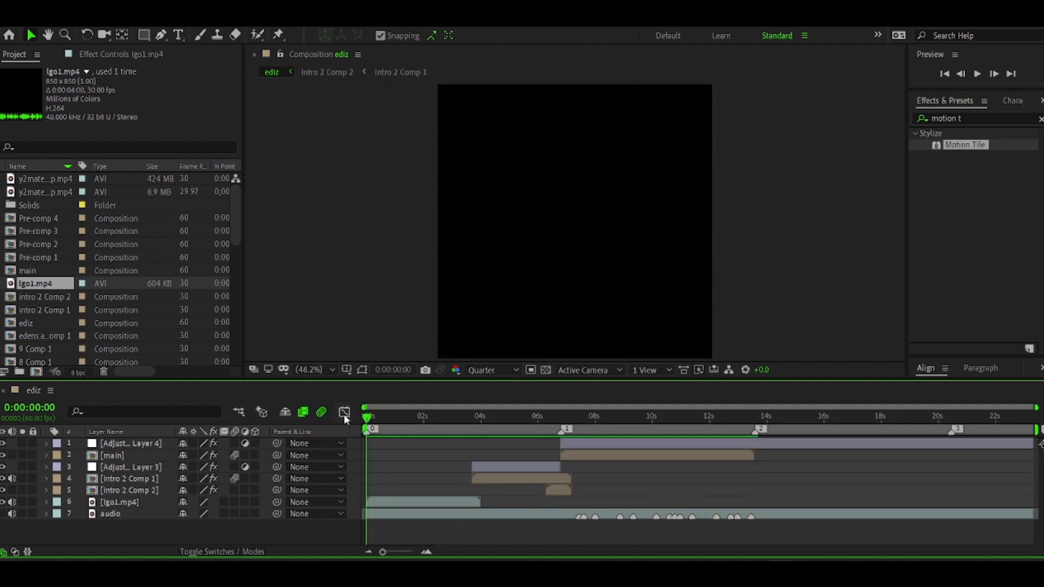
Shift the lgo1.mp4 layer to start later, trim its end at 0:00:03:41 where the intro begins, and replay from the start
left_click(466, 418)
key("equal")
key("equal")
left_click(425, 553)
left_click(869, 505)
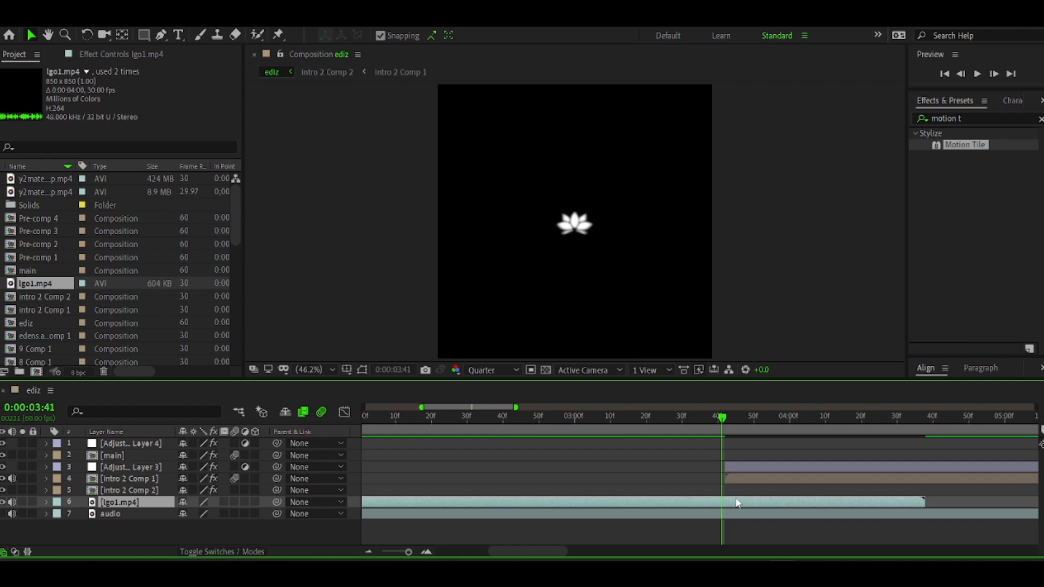
left_click_drag(403, 551, 342, 553)
key("Home")
key("space")
Increase the lgo1.mp4 layer's Scale to 111% while viewing the logo near 0:00:01:17
left_click_drag(396, 421, 403, 424)
key("s")
left_click_drag(224, 514, 233, 514)
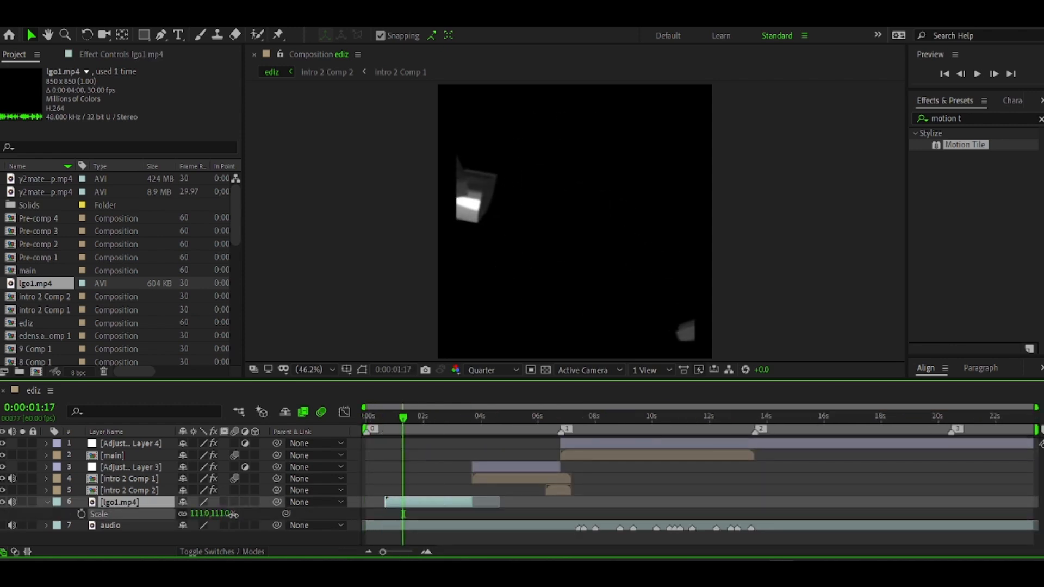
Collapse the lgo1.mp4 layer's Scale property and play the composition from the start to check the enlarged logo
key("s")
key("Home")
key("space")
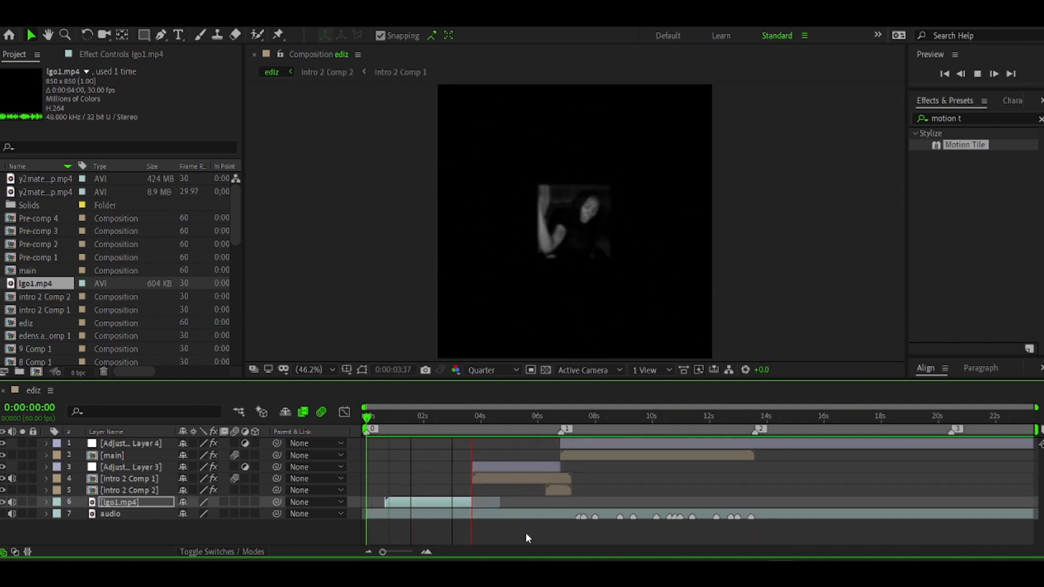
key("space")
Add a new adjustment layer above all other layers and apply the Magic Bullet Looks effect to it
left_click(111, 21)
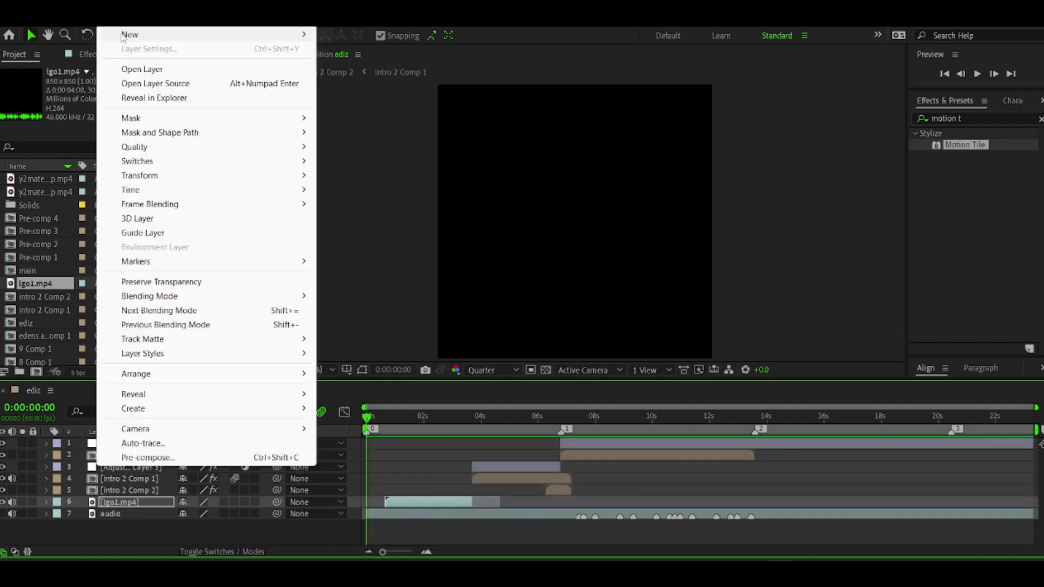
mouse_move(122, 35)
left_click(356, 119)
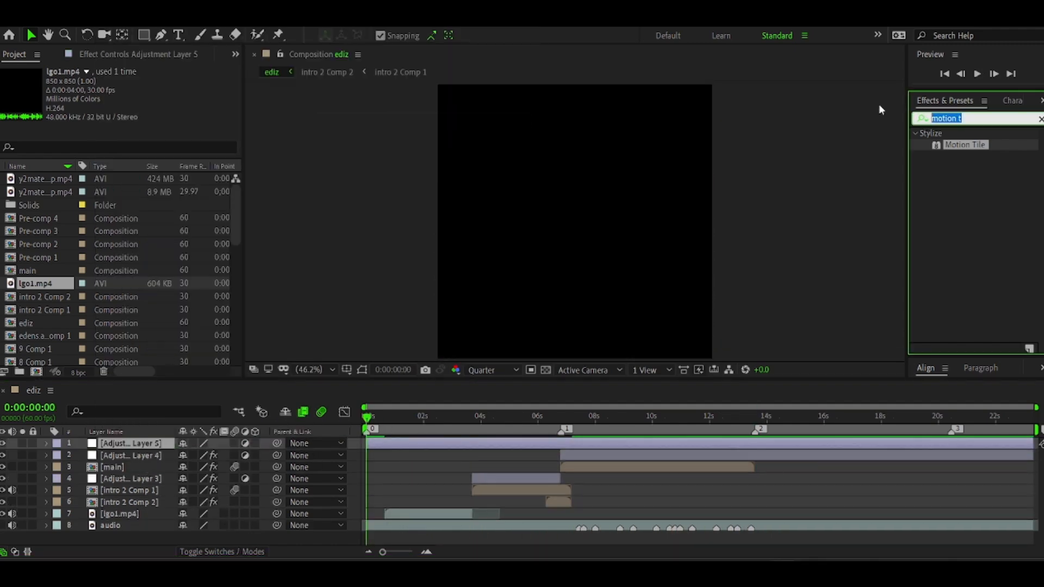
double_click(966, 169)
Go to a clip frame near 0:00:09:57, open the Looks editor, and choose the custom look shine
left_click_drag(575, 418, 600, 424)
key("space")
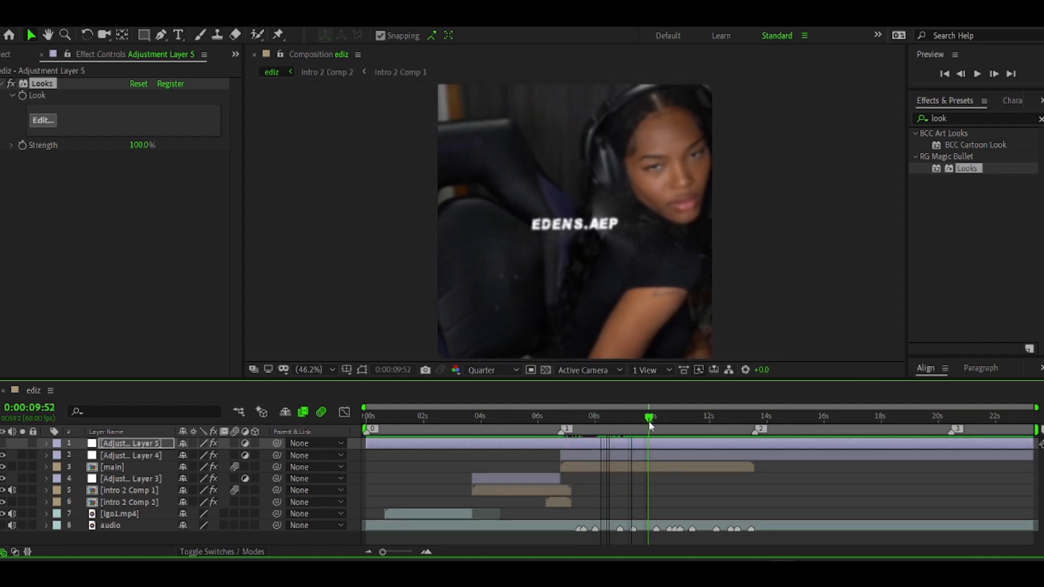
left_click(43, 120)
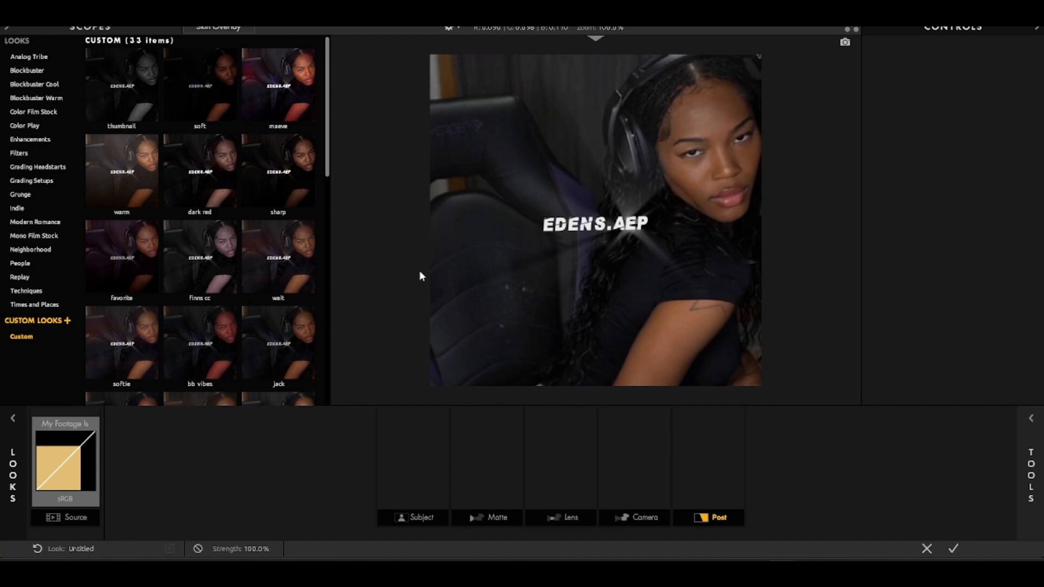
left_click(292, 173)
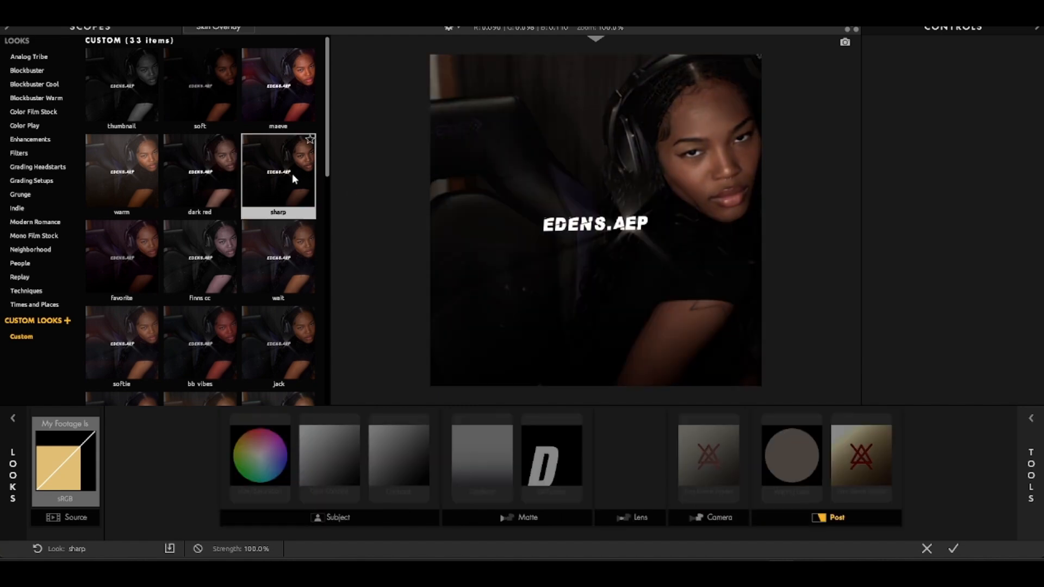
left_click(204, 170)
scroll(245, 218, "down", 5)
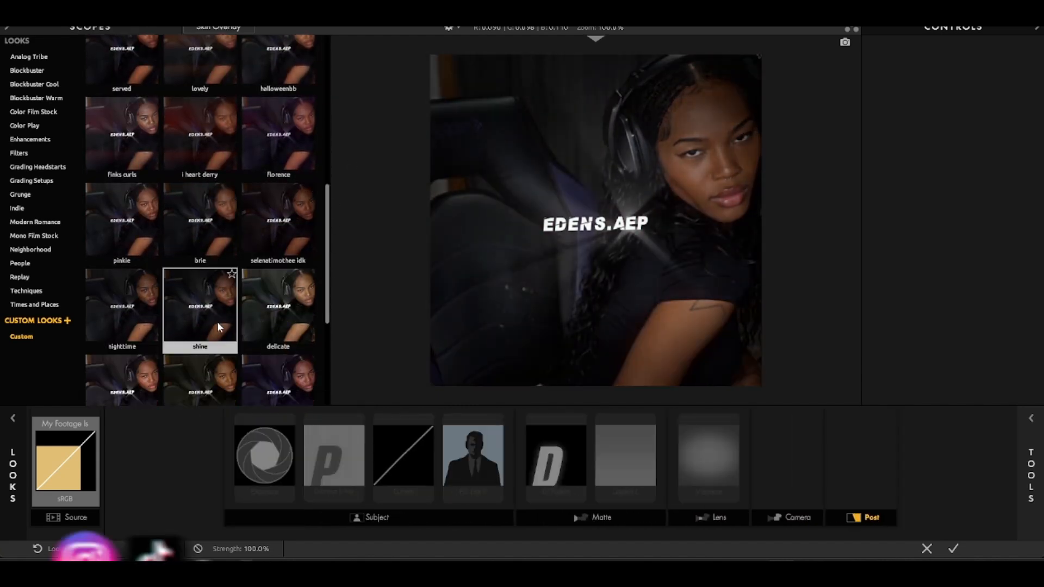
left_click_drag(327, 296, 327, 365)
left_click_drag(327, 317, 328, 285)
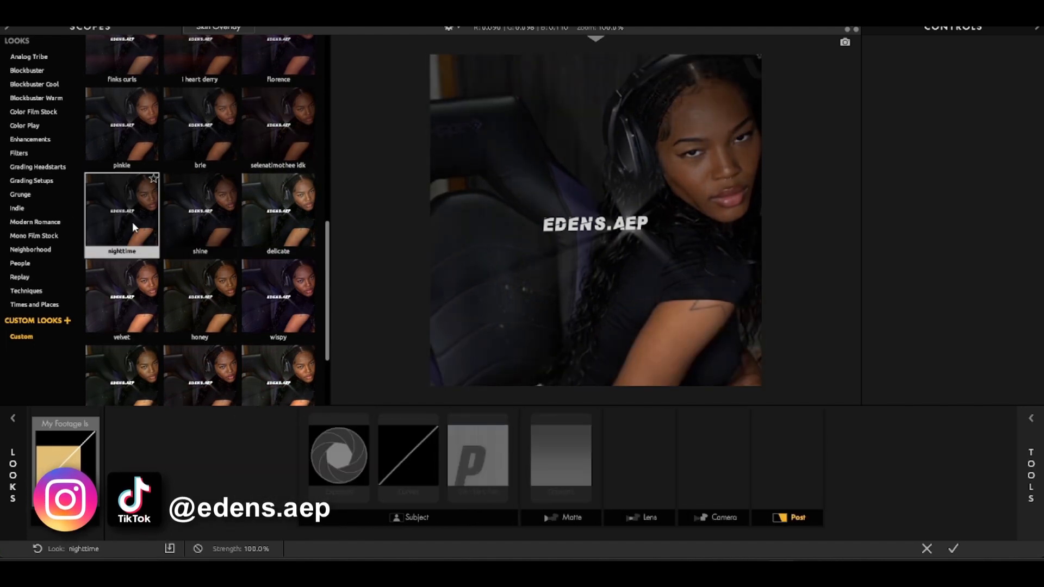
left_click(181, 229)
Compare the shine look with and without its Exposure, Colorista, Curves, Fill Light, Diffusion, Gradient and Vignette tools
left_click(289, 420)
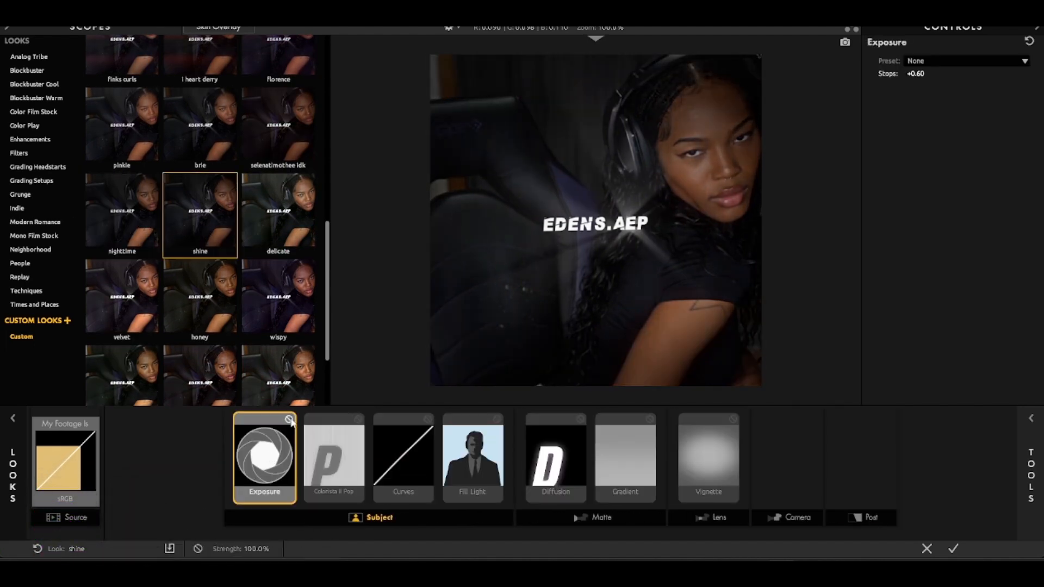
left_click(358, 419)
left_click(404, 422)
left_click(472, 422)
left_click(578, 420)
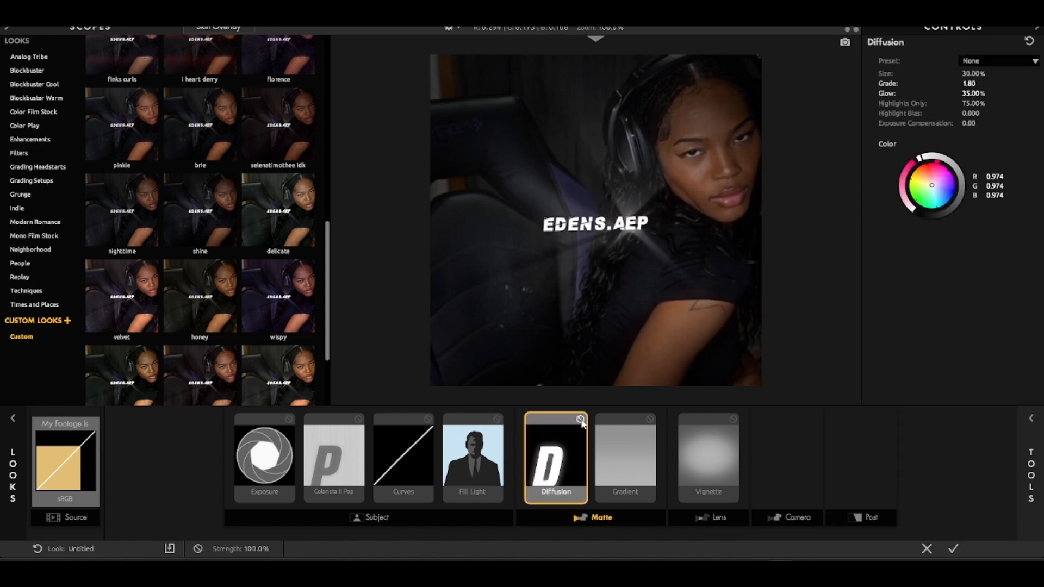
left_click(651, 420)
left_click(734, 421)
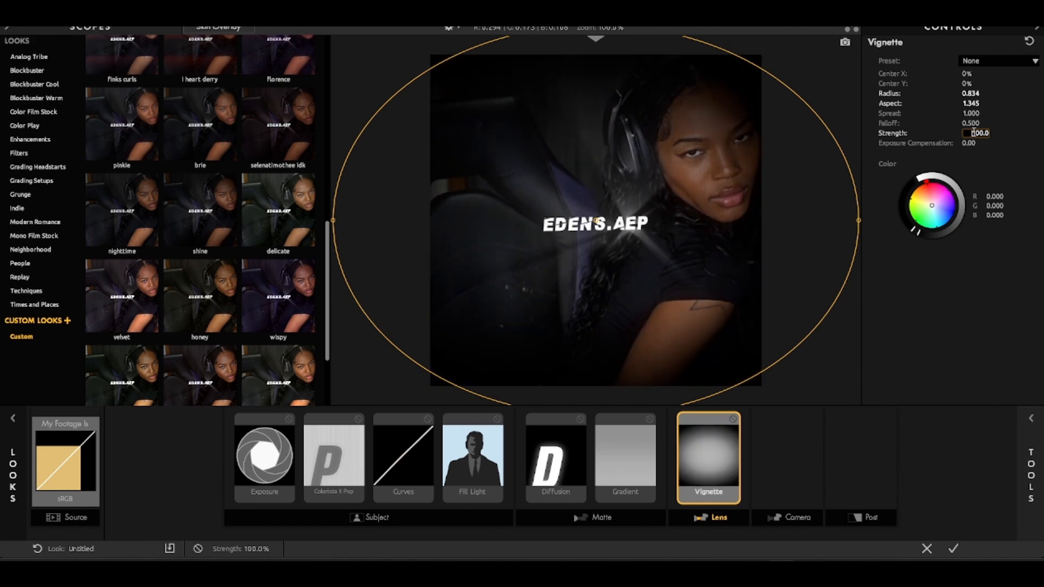
Add a Pop tool to the look's Subject stage and set its Pop amount to +100%
left_click(1031, 419)
left_click(748, 396)
double_click(941, 275)
left_click(1031, 419)
left_click(940, 75)
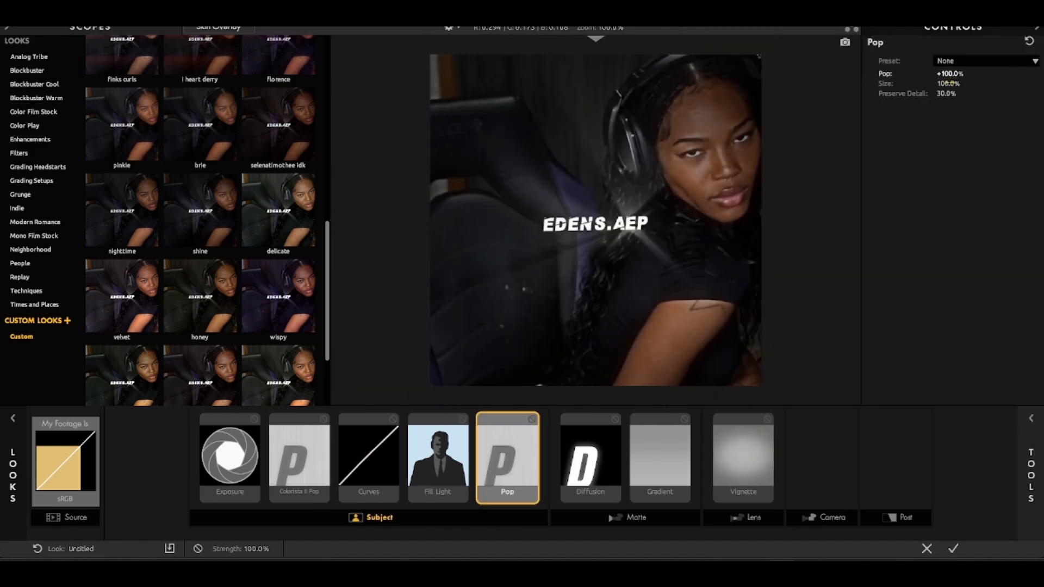
Check the Diffusion settings, add a Hue/Saturation tool to the Subject stage, and accept the look
left_click(593, 454)
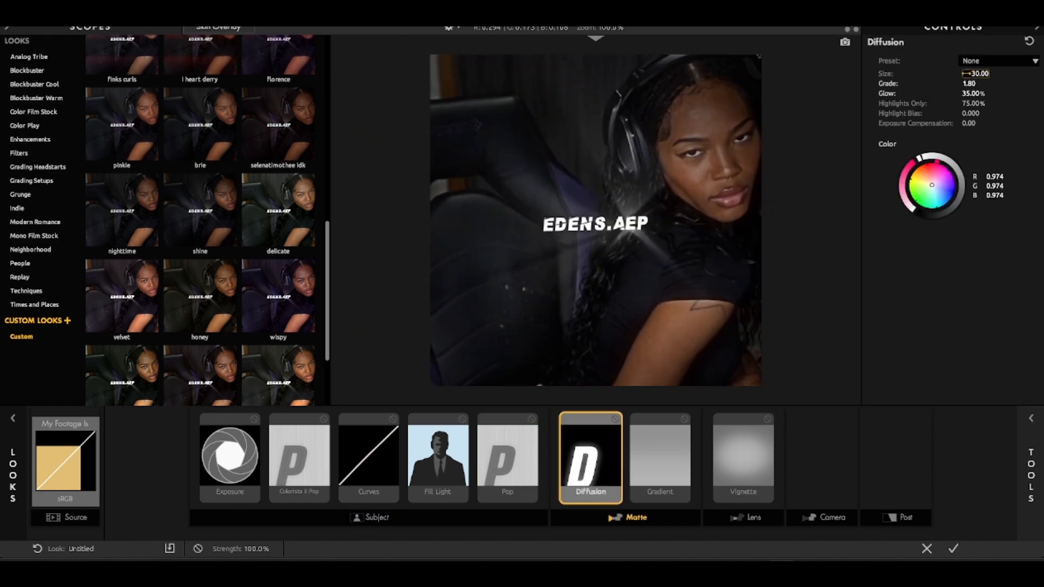
left_click(1031, 419)
left_click(761, 396)
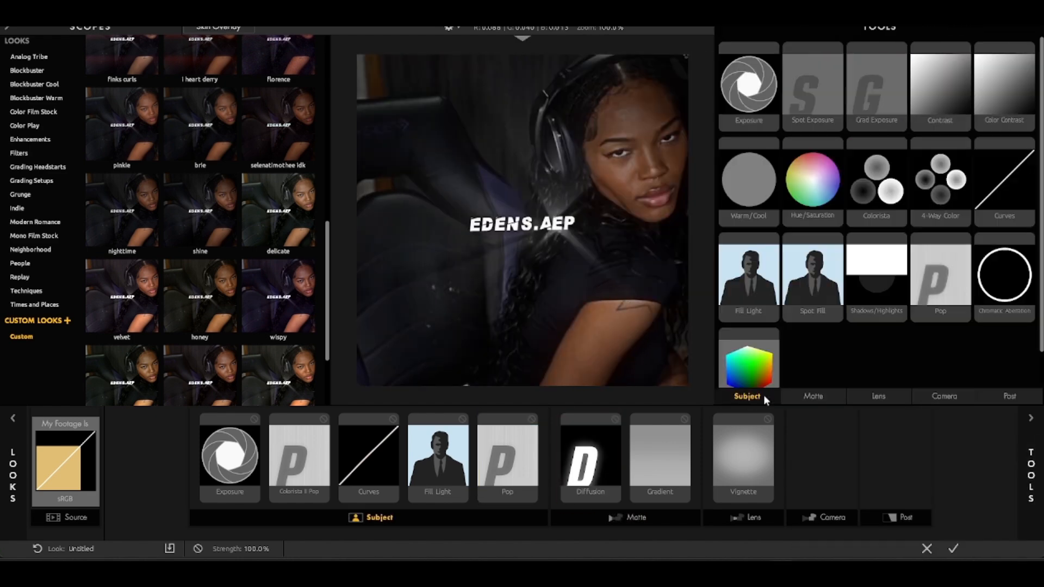
double_click(818, 187)
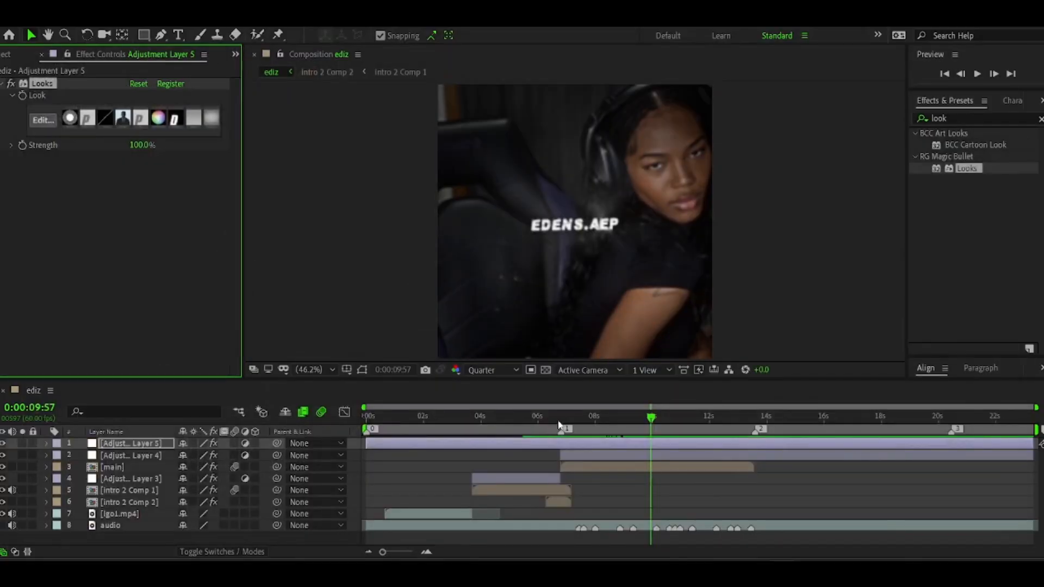
Trim the start of the Looks adjustment layer to 0:00:03:42, where the intro begins
left_click_drag(592, 418, 472, 418)
key("alt+[")
Duplicate the main layer and move the copy to start at marker 2, at 0:00:13:35
left_click(643, 467)
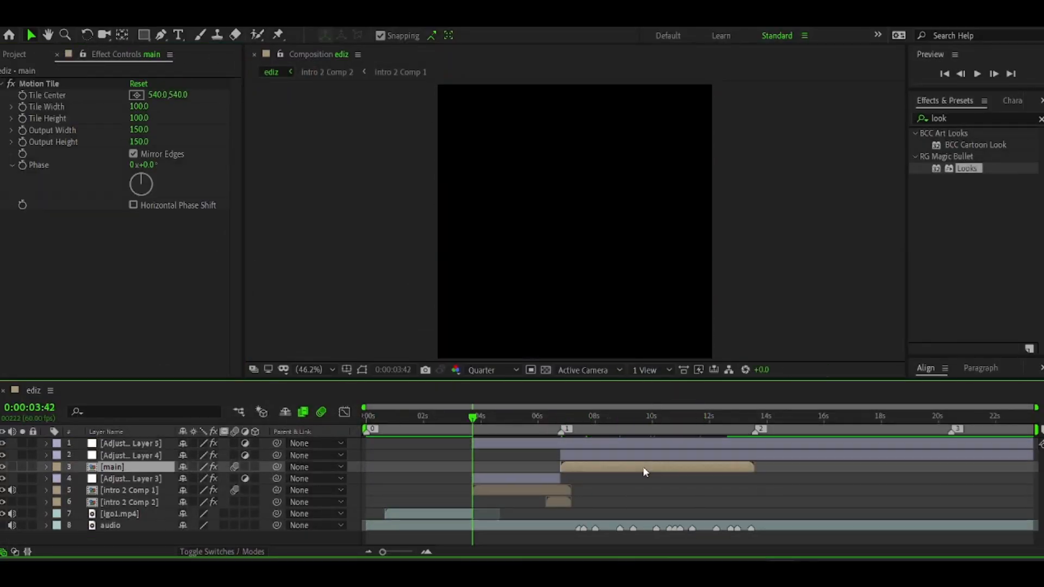
key("ctrl+d")
key("2")
left_click_drag(382, 552, 409, 552)
left_click_drag(521, 468, 885, 468)
left_click_drag(539, 468, 818, 469)
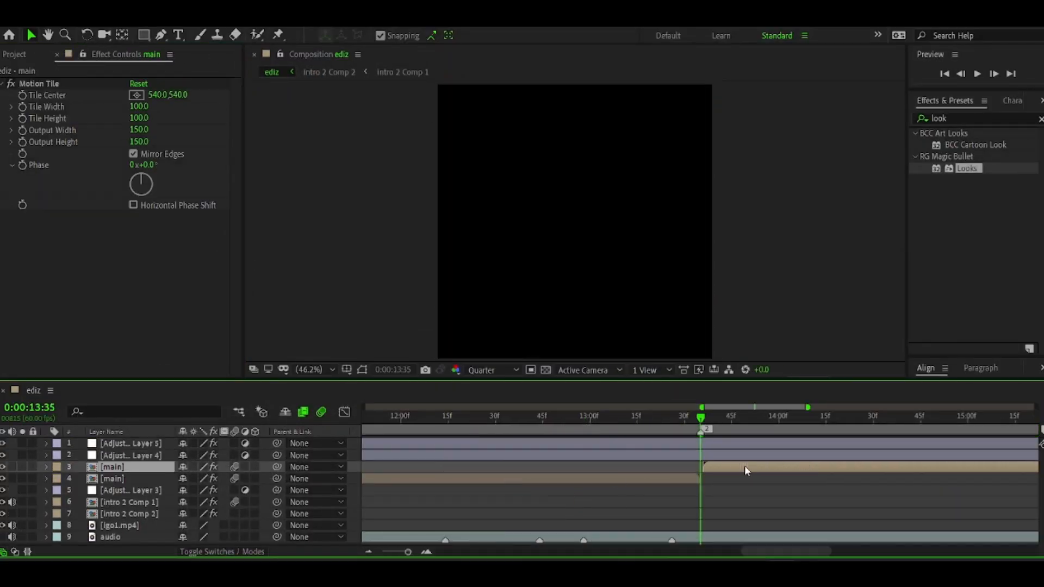
Trim the end of the Looks adjustment layer to 0:00:20:22, where the second main layer ends
left_click_drag(783, 551, 990, 551)
left_click_drag(423, 419, 474, 419)
left_click(485, 443)
key("alt+]")
left_click_drag(409, 552, 361, 554)
Play back the composition to review the color grade and the repeated main clip
left_click(614, 530)
key("space")
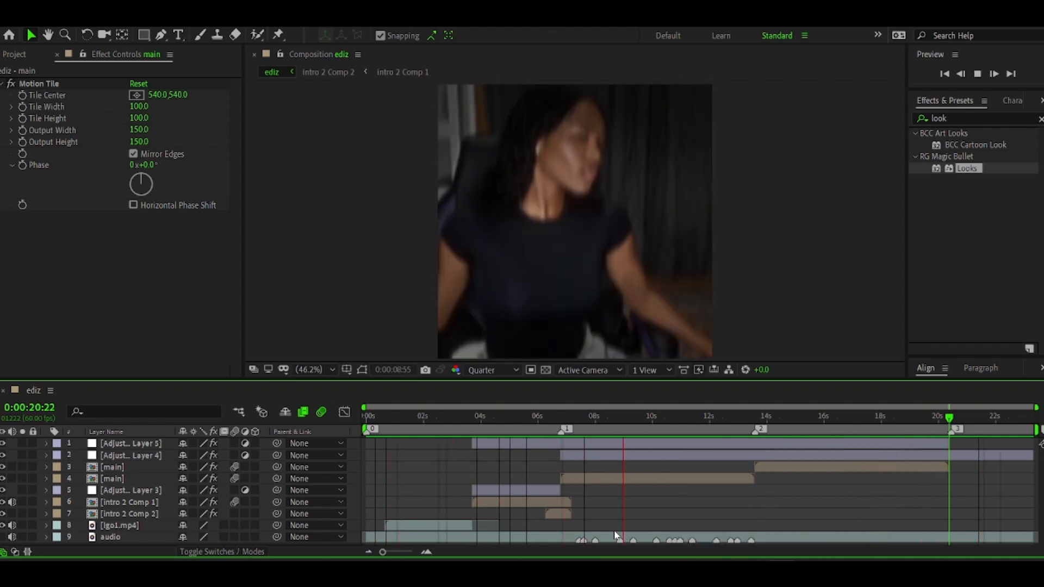
key("space")
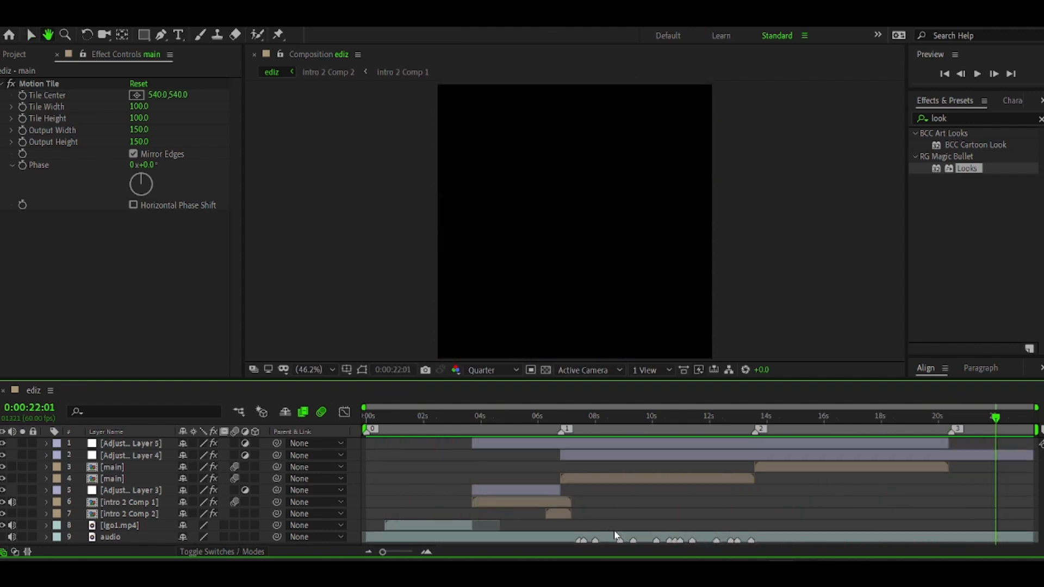
Split Adjustment Layer 4 at the end of the second main layer and delete the leftover part
mouse_move(382, 552)
left_mouse_down()
mouse_move(400, 552)
mouse_move(357, 549)
left_mouse_up()
scroll(485, 497, "left", 3)
left_click(519, 429)
left_click(529, 457)
key("ctrl+shift+d")
key("Delete")
Preview the edit from the start, then replay the section leading up to marker 2
key("Home")
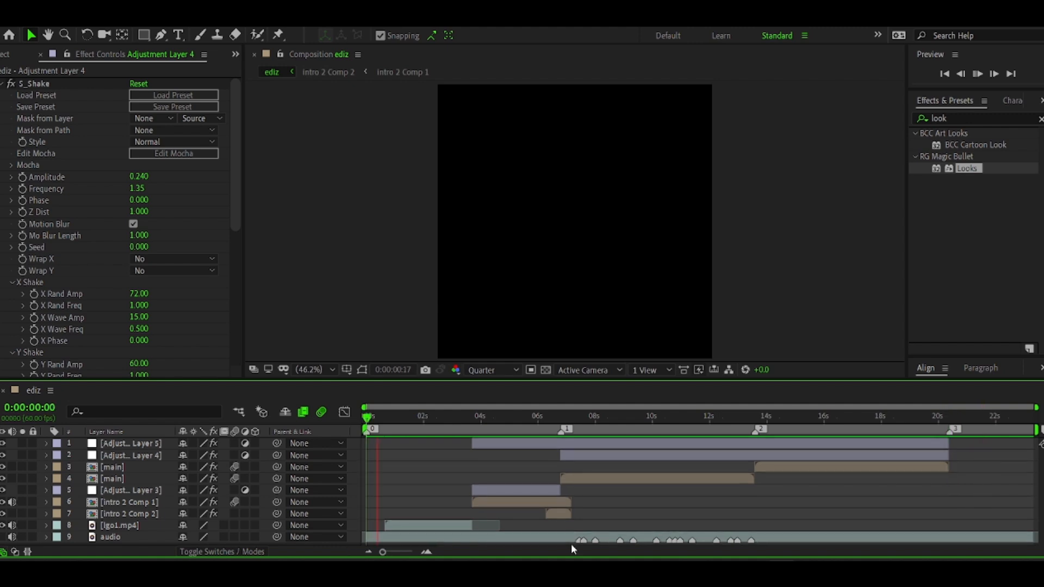
key("space")
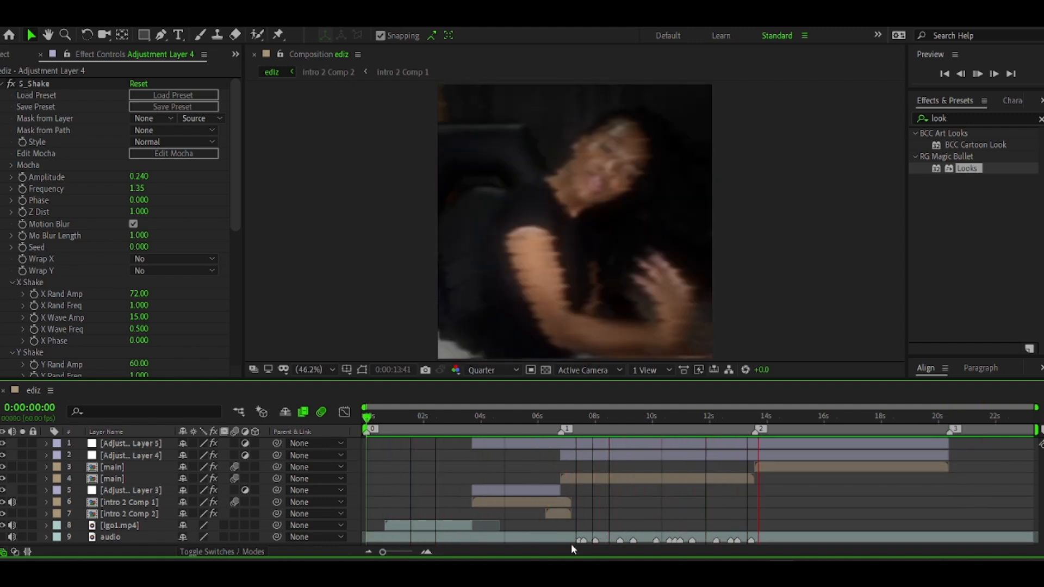
left_click(655, 417)
key("space")
key("space")
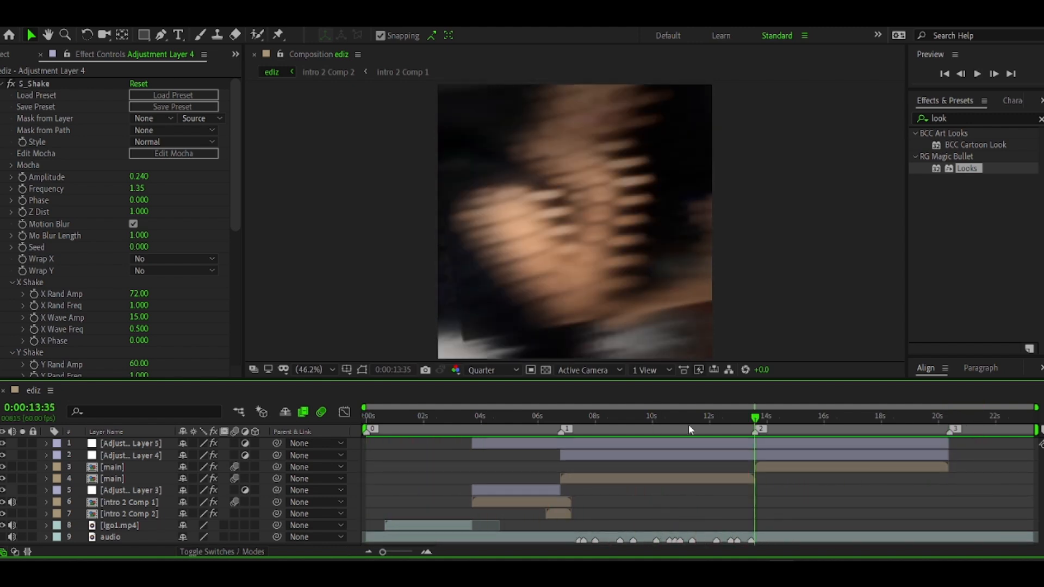
Open the main composition and go to 0:00:12:44, where the 13 Comp 1 layer starts
key("Page_Up")
key("Page_Up")
key("Page_Up")
key("Page_Up")
key("Page_Up")
double_click(687, 478)
left_click_drag(383, 551, 406, 553)
left_click_drag(667, 427, 722, 454)
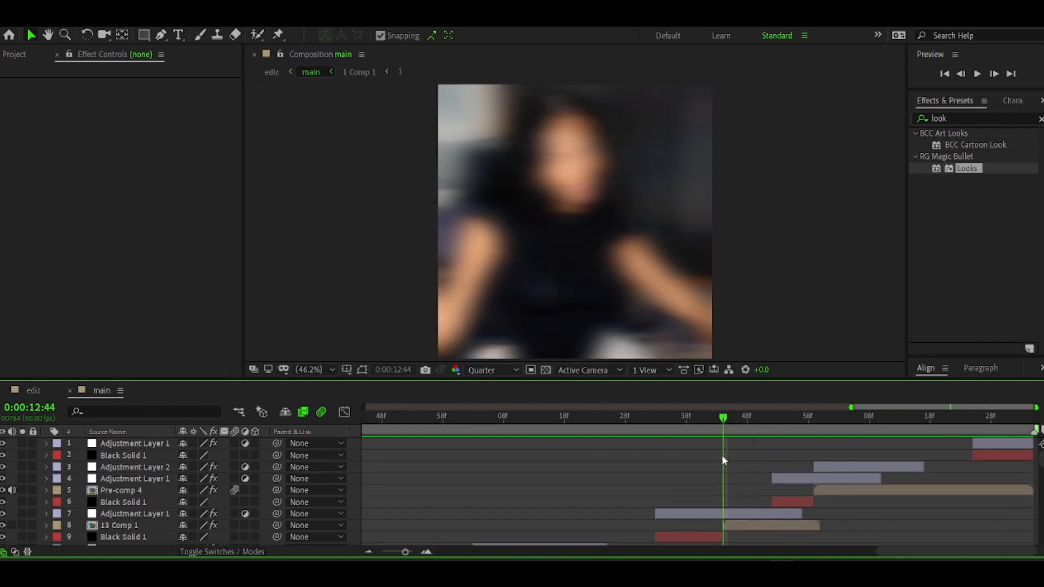
Reveal the layers' effects in main and paste the effect copied from 12 Comp 1 onto 13 Comp 1
key("e")
scroll(163, 490, "down", 6)
left_click(119, 455)
scroll(749, 500, "up", 6)
scroll(749, 500, "down", 3)
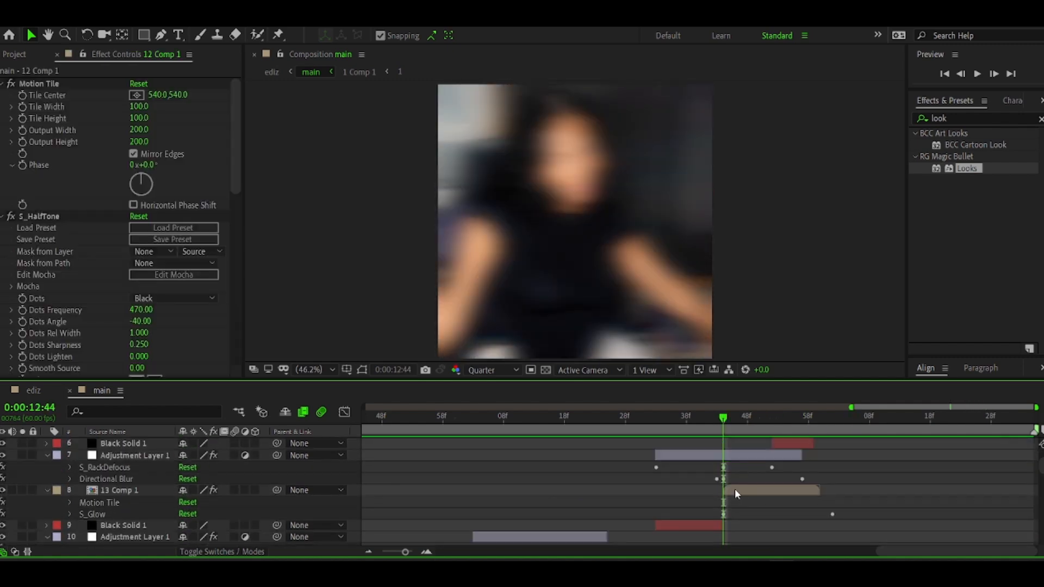
left_click(736, 491)
left_click_drag(743, 431, 725, 463)
key("ctrl+v")
Play the main composition from 0:00:12:06 to check the transition from 12 Comp 1 into 13 Comp 1
key("space")
key("e")
left_click(492, 429)
key("space")
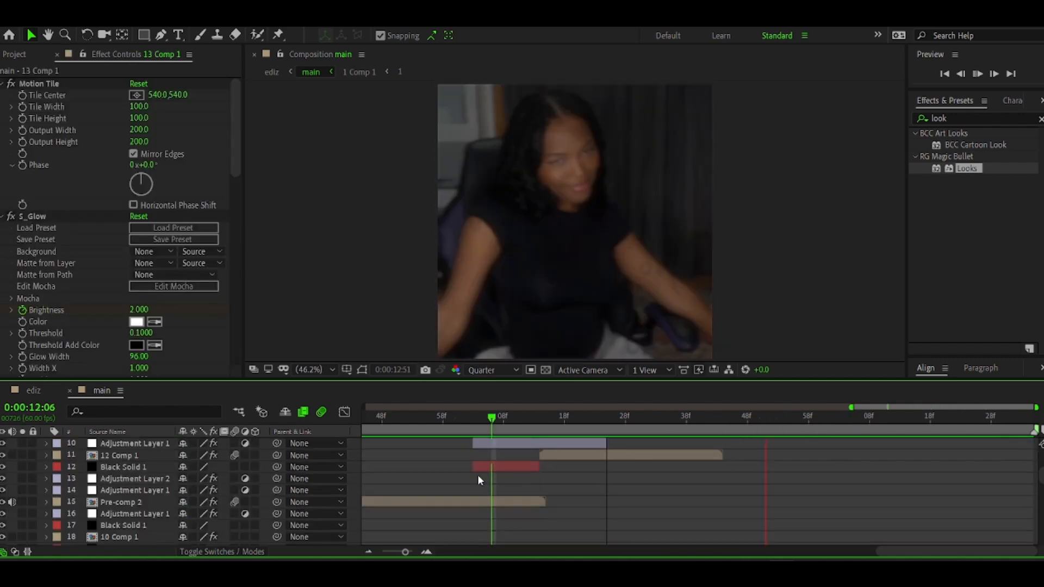
key("space")
Return to the ediz composition, rename it to edit, and play it from the start
key("i")
scroll(564, 464, "up", 3)
key("e")
key("e")
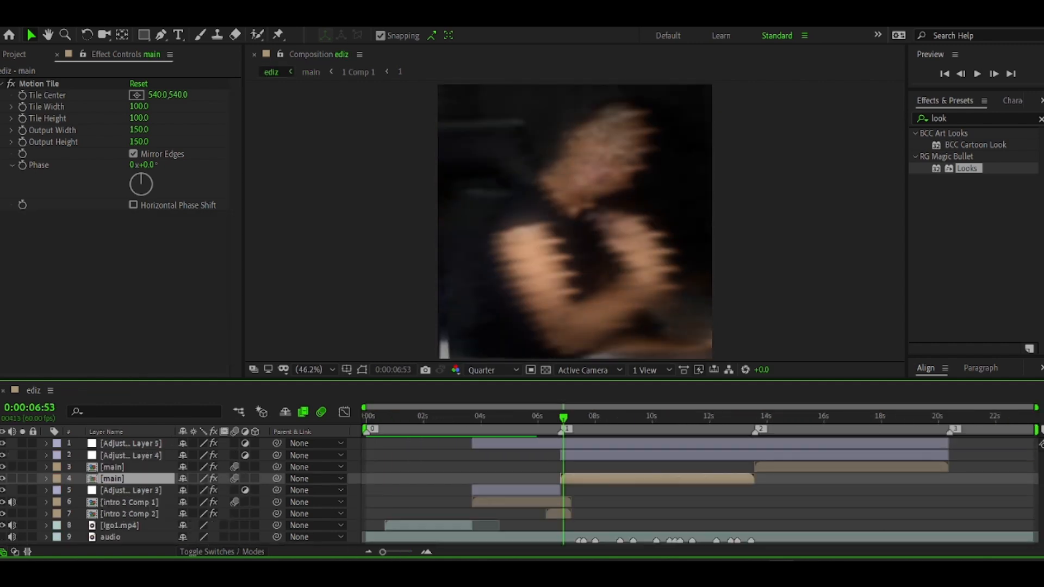
key("ctrl+k")
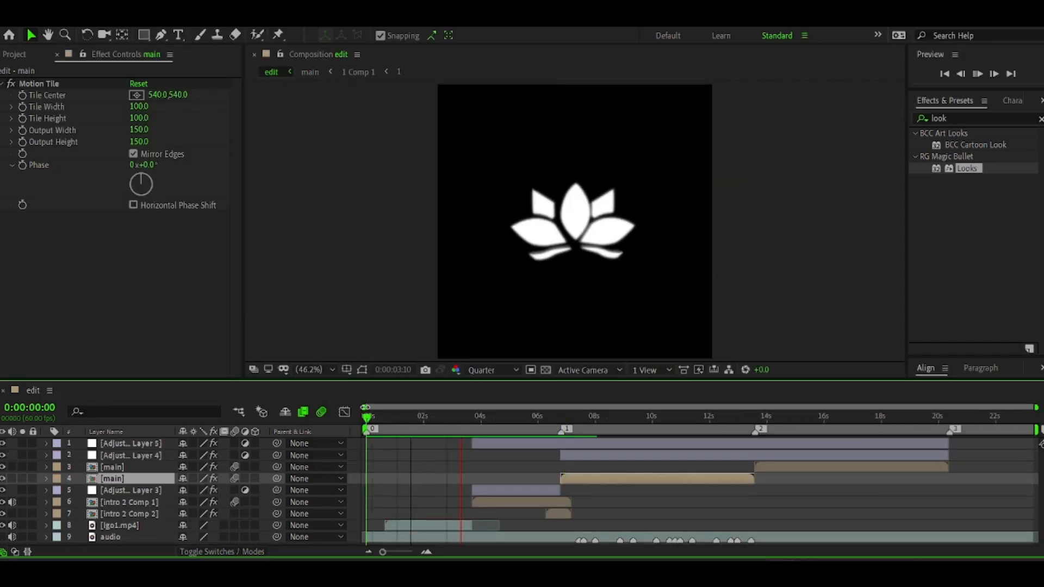